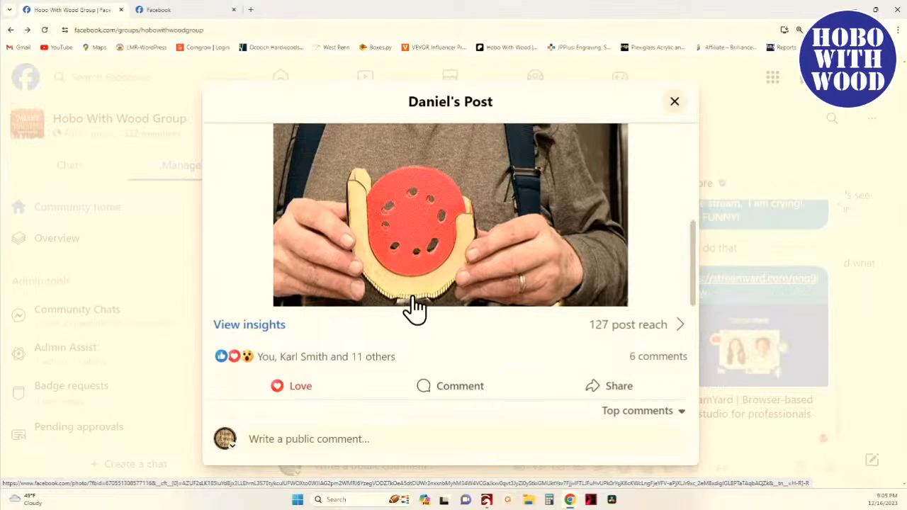
scroll(417, 308, "down", 5)
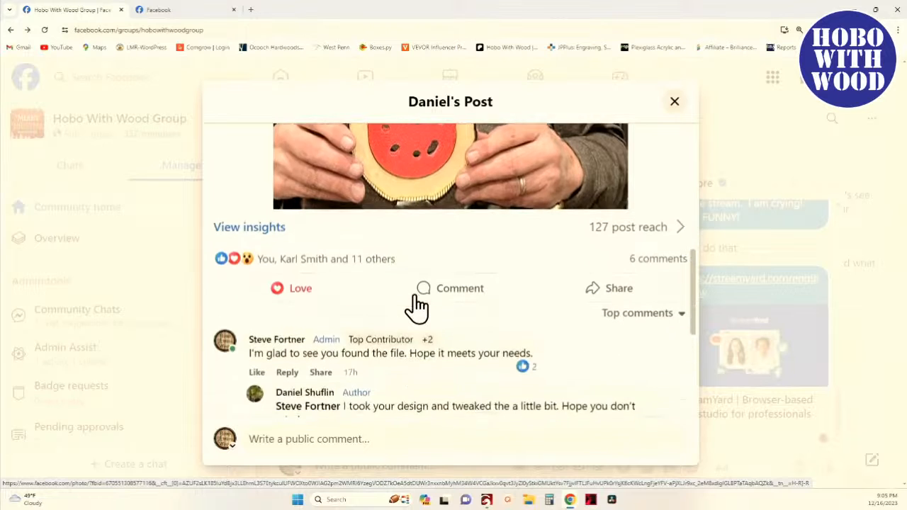
left_click(354, 260)
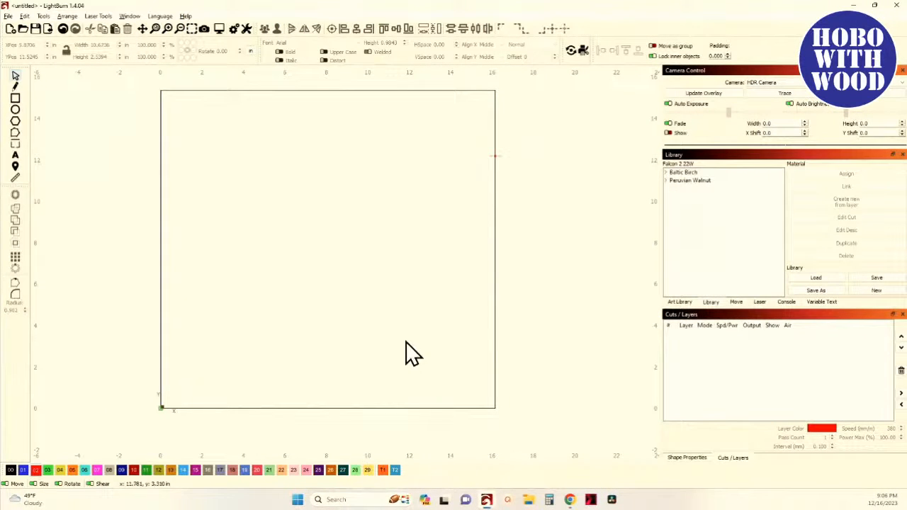
left_click_drag(350, 267, 348, 300)
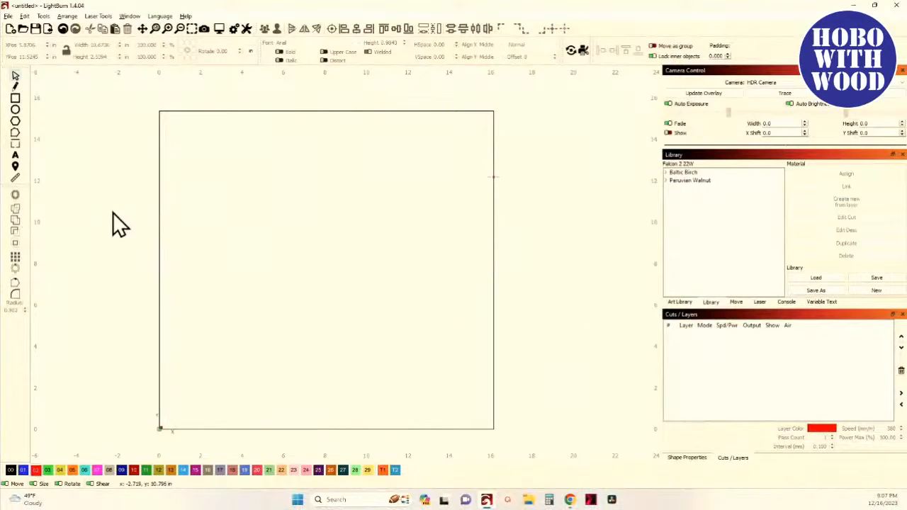
- Draw a circle on the workspace and set its width and height to 3 in
left_click(15, 111)
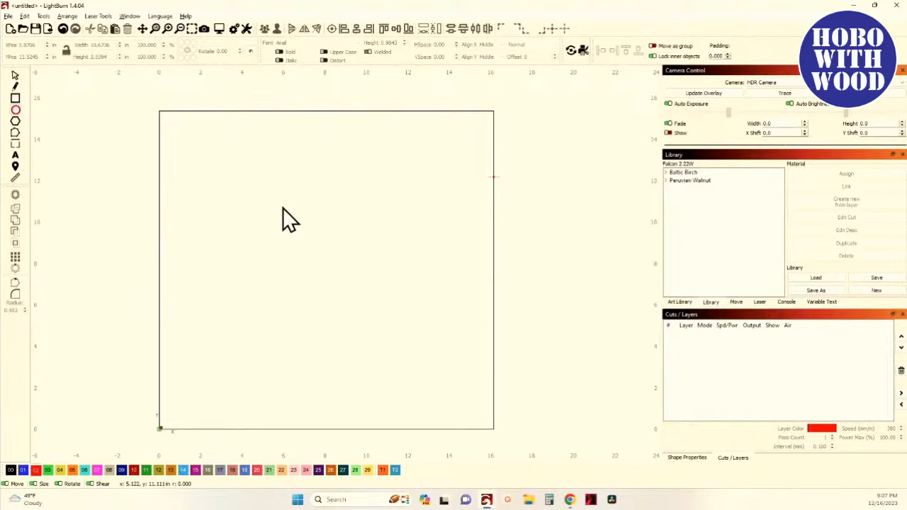
left_click_drag(332, 250, 340, 259)
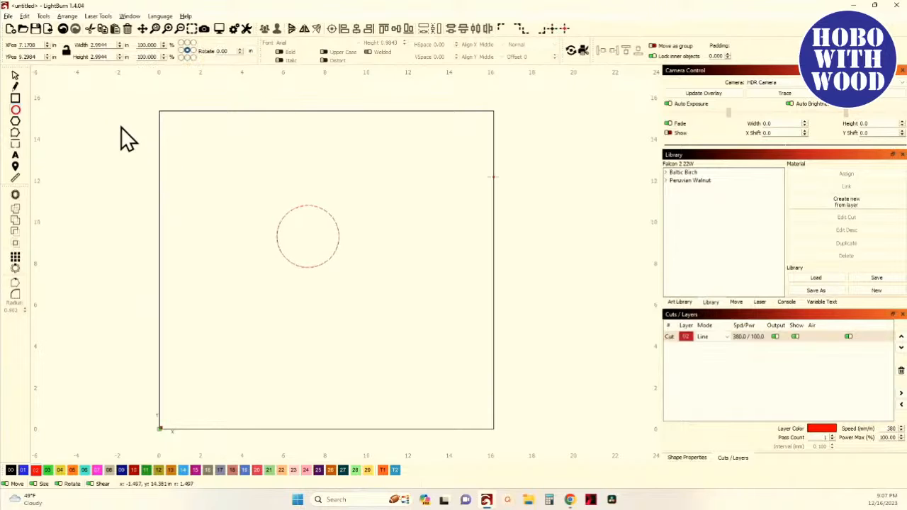
left_click(15, 75)
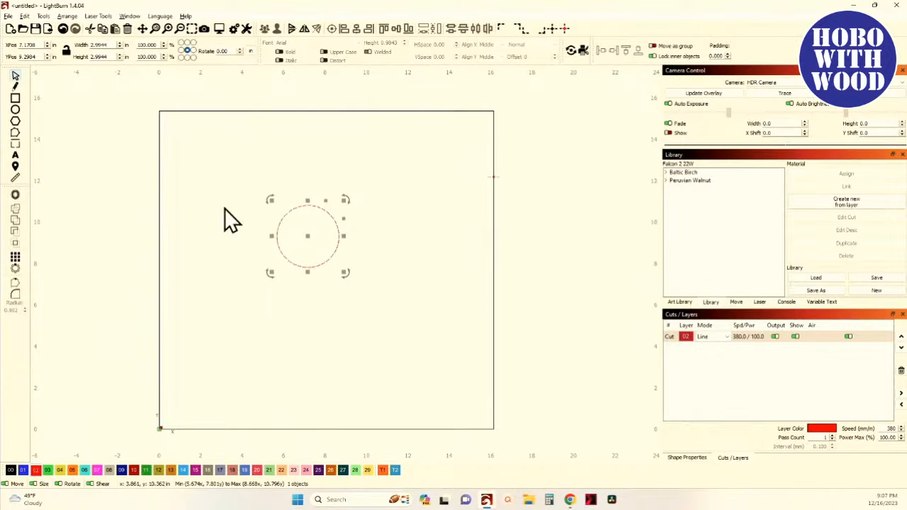
double_click(112, 46)
key("Tab")
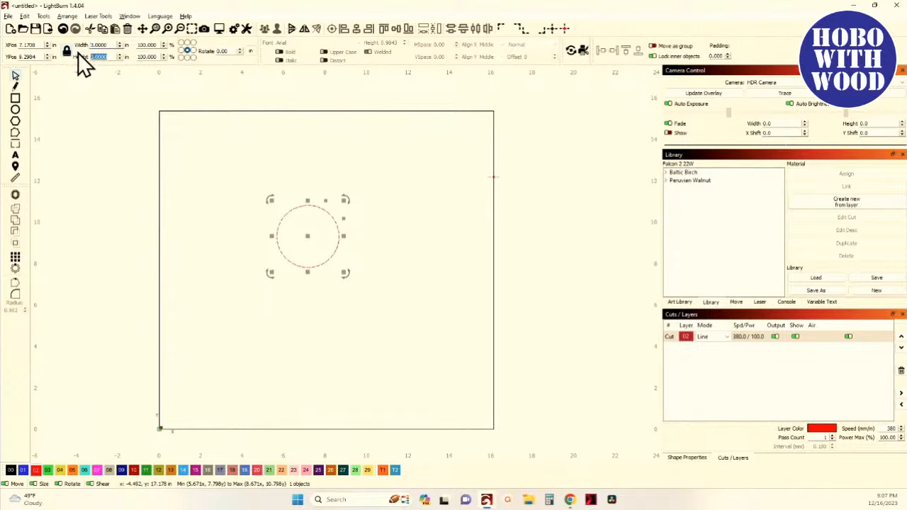
- Offset the circle outward by 1 in with round corners
left_click(15, 194)
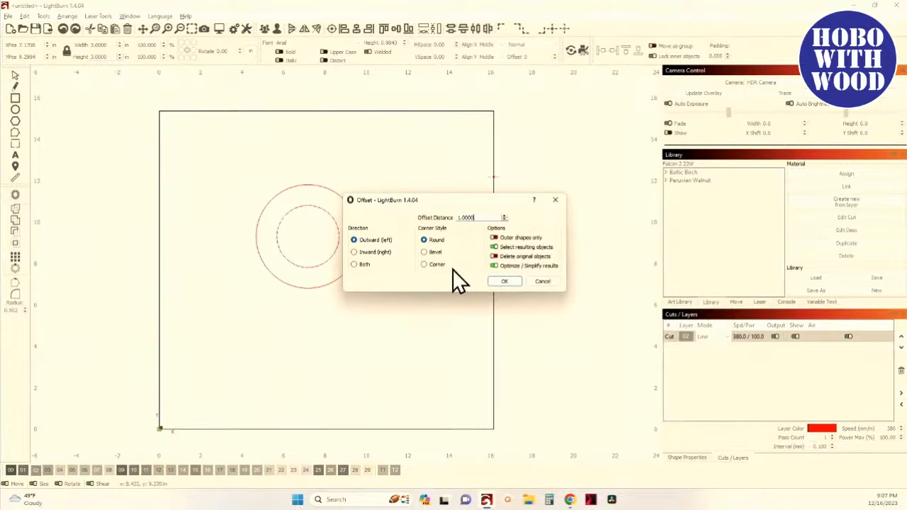
left_click(499, 281)
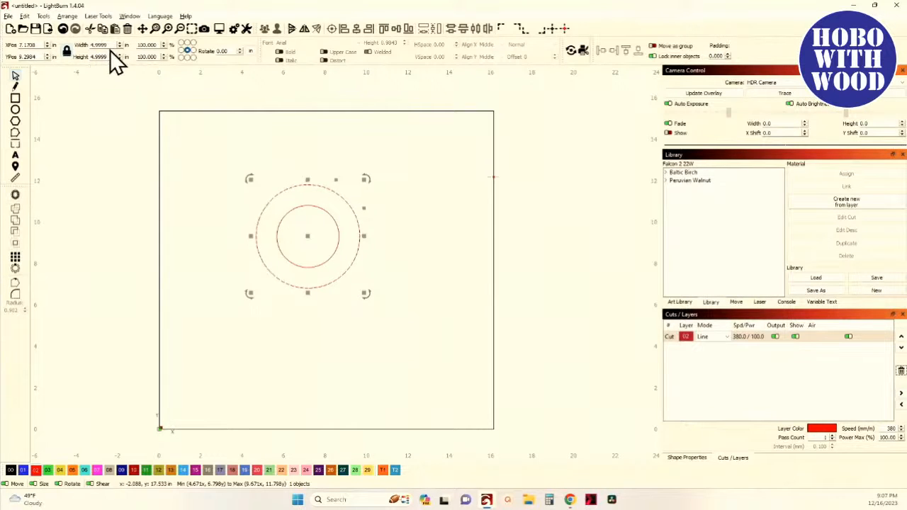
- Set the outer circle's width to 5.0 in and center both concentric circles on the workspace
left_click_drag(110, 45, 40, 46)
type("5.0")
key("Tab")
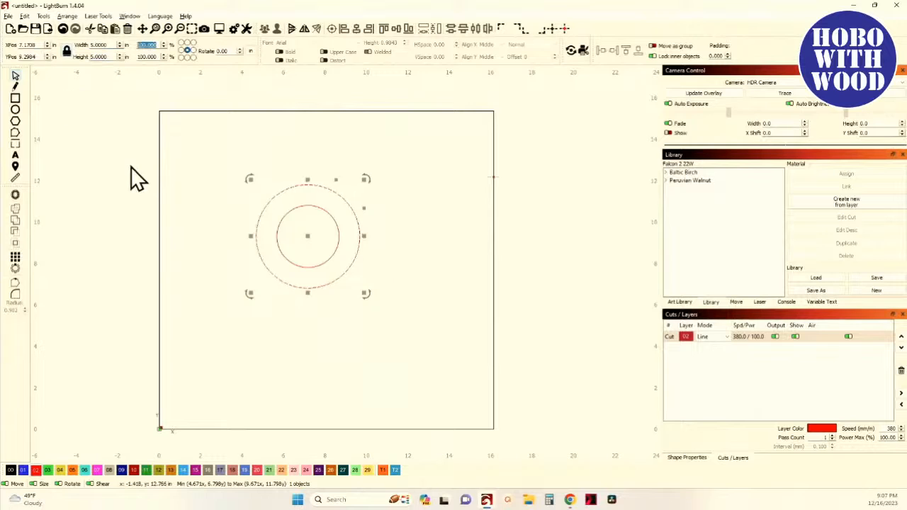
left_click_drag(353, 298, 289, 258)
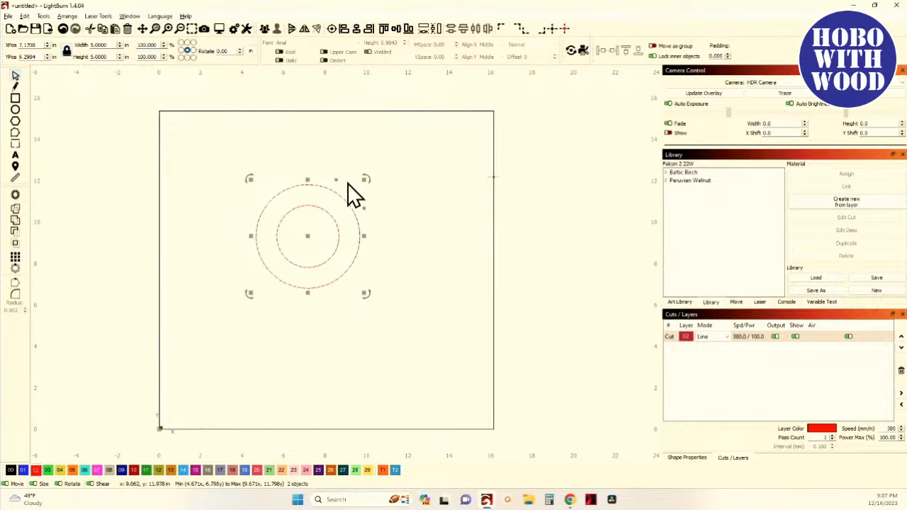
left_click(565, 30)
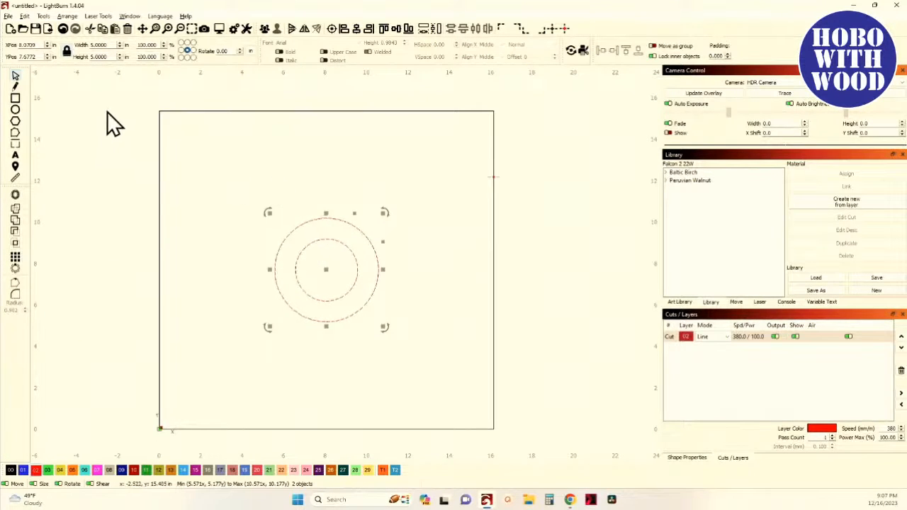
- Draw a second small circle about 2.3 in wide and a larger circle about 4.6 in wide around it
left_click(15, 111)
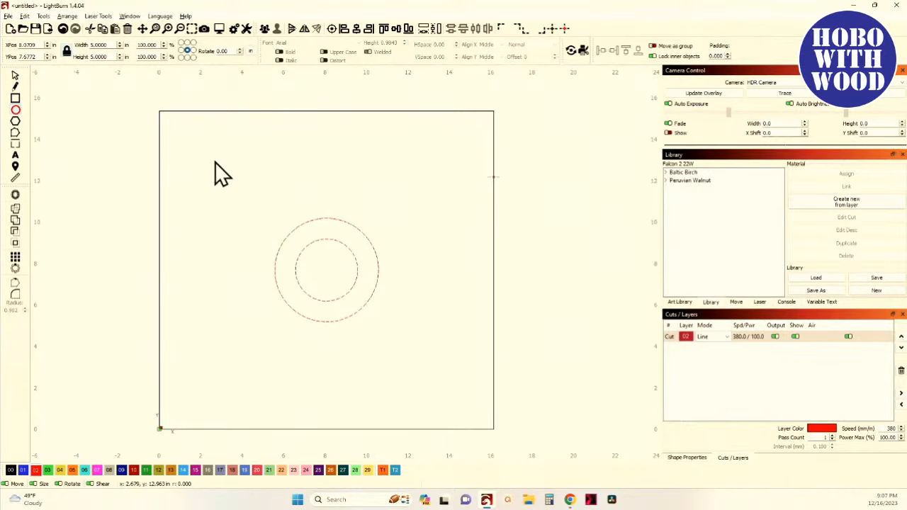
left_click_drag(206, 153, 248, 187)
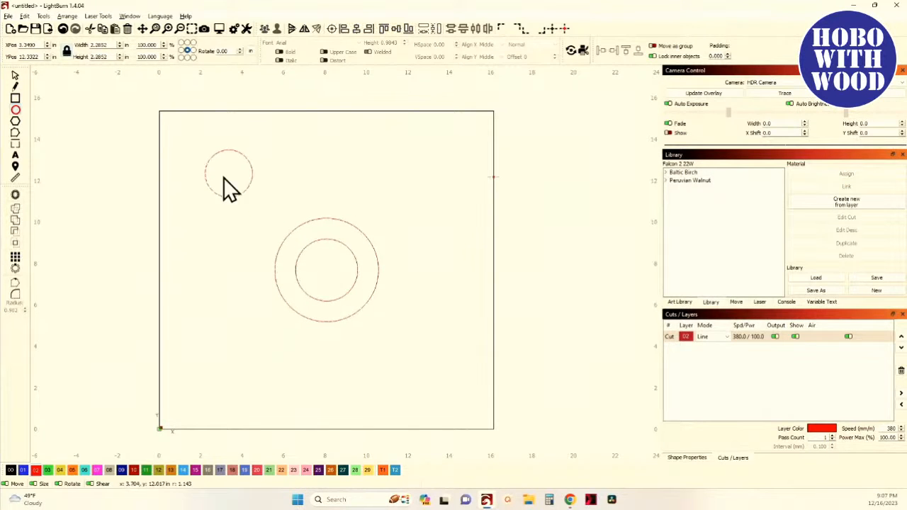
left_click_drag(185, 143, 277, 215)
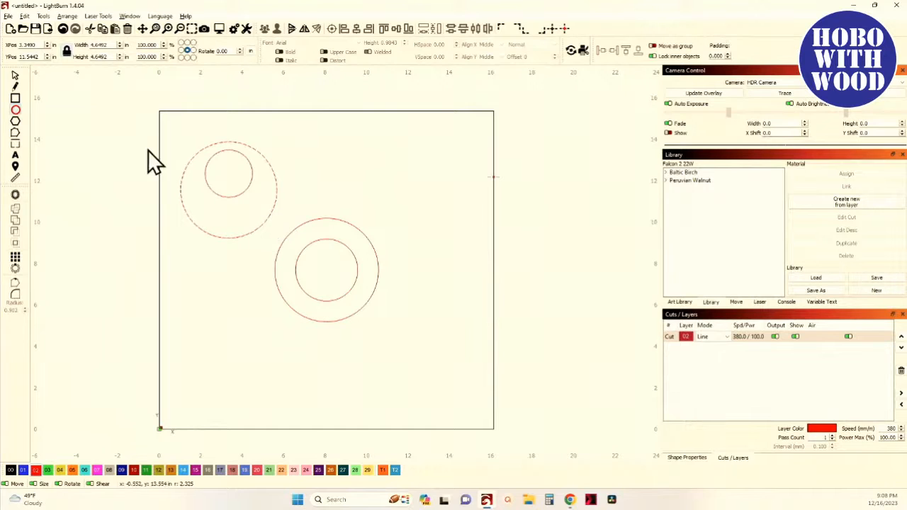
- Set the new outer circle's width to 5 in
left_click(16, 76)
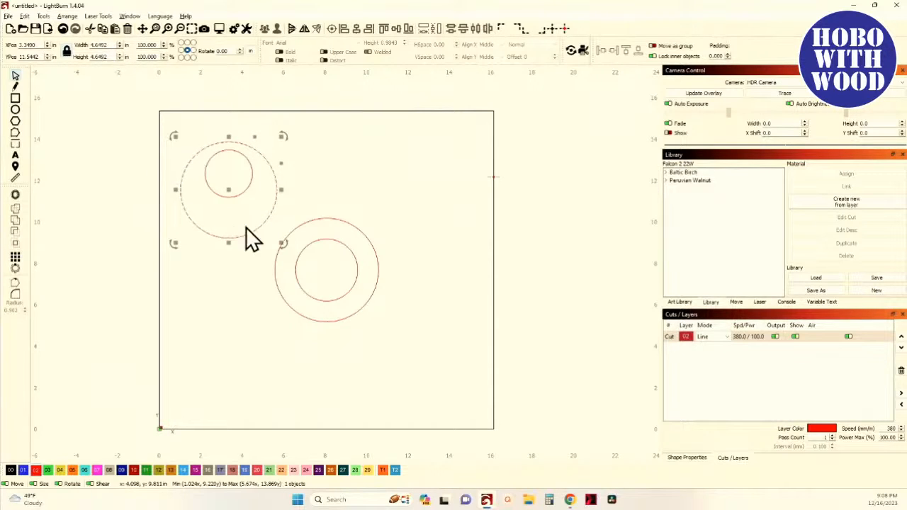
left_click_drag(109, 44, 69, 42)
type("5")
key("Tab")
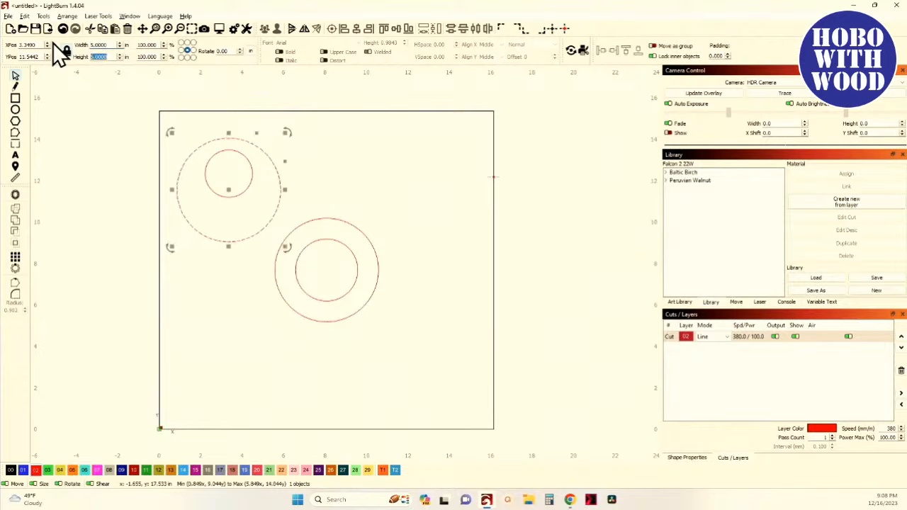
- Set the new inner circle's width to 3 in
left_click(213, 188)
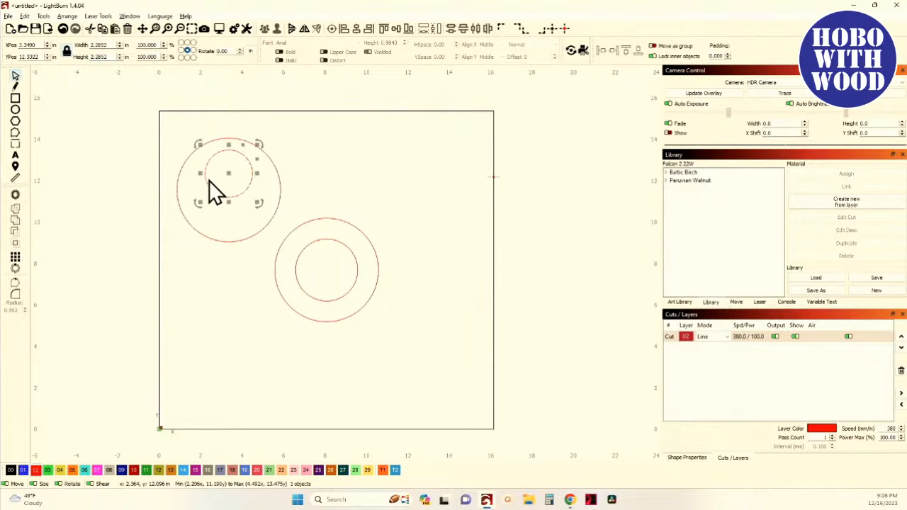
left_click(209, 180)
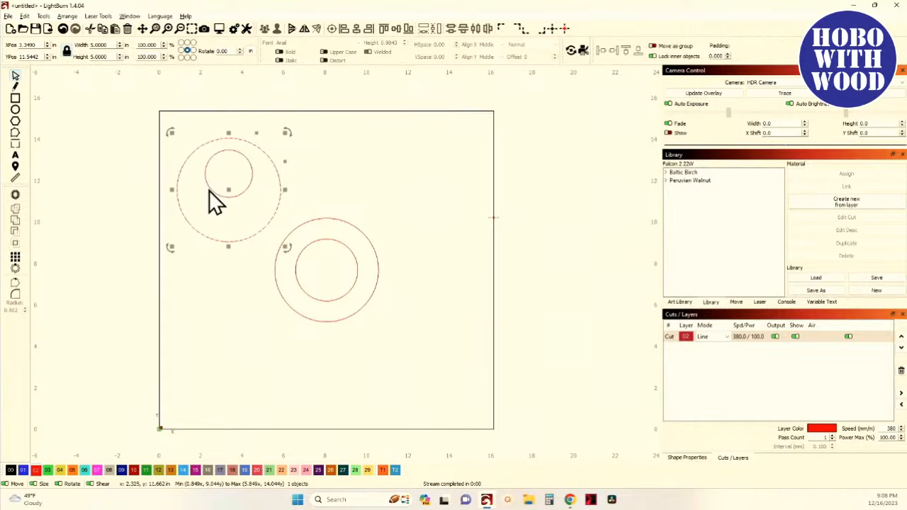
left_click(226, 195)
double_click(99, 45)
type("3")
key("Tab")
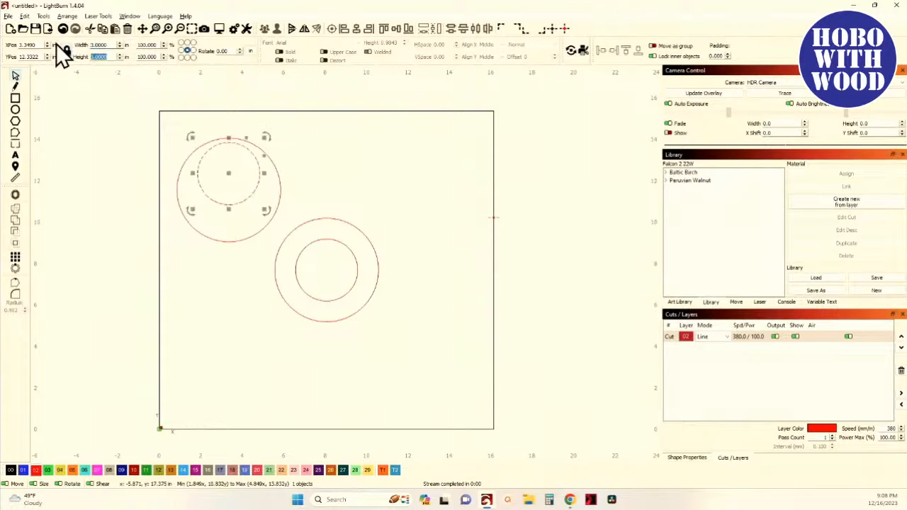
- Align the centers of the second pair of circles so they are concentric
left_click_drag(289, 197, 217, 171)
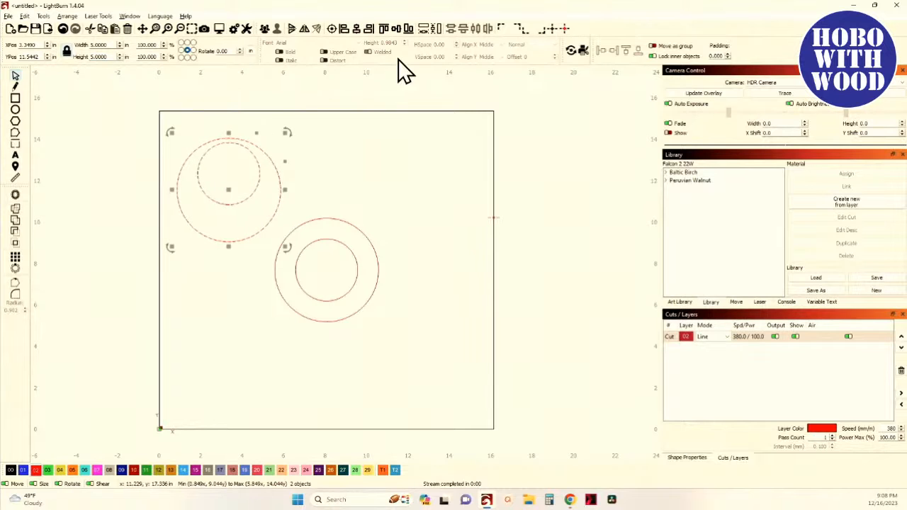
left_click(330, 30)
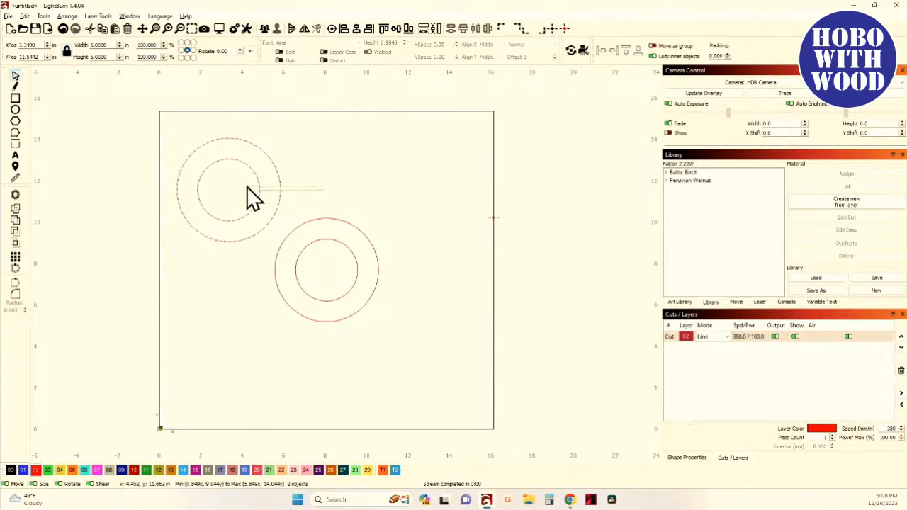
- Move the second circle pair beside the first and group each pair of circles
left_click_drag(224, 192, 217, 274)
left_click_drag(359, 358, 296, 294)
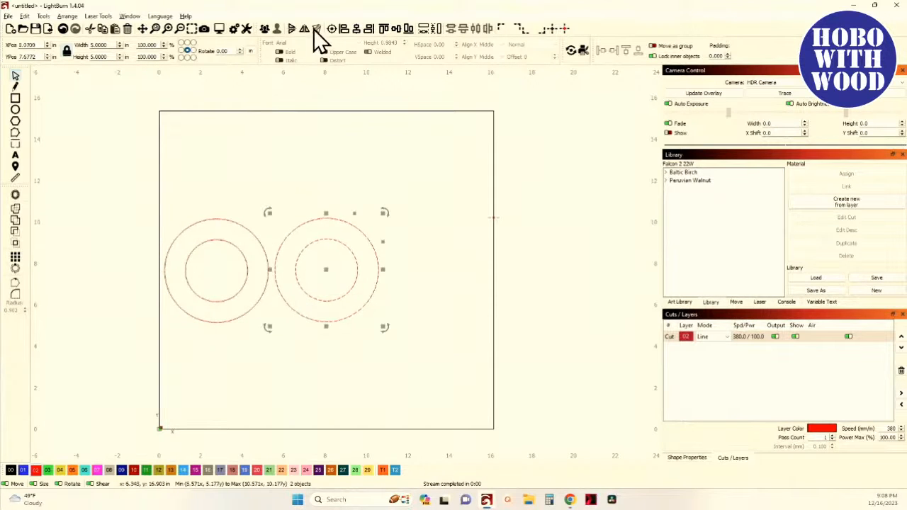
left_click(269, 29)
left_click_drag(275, 344, 201, 286)
left_click(270, 29)
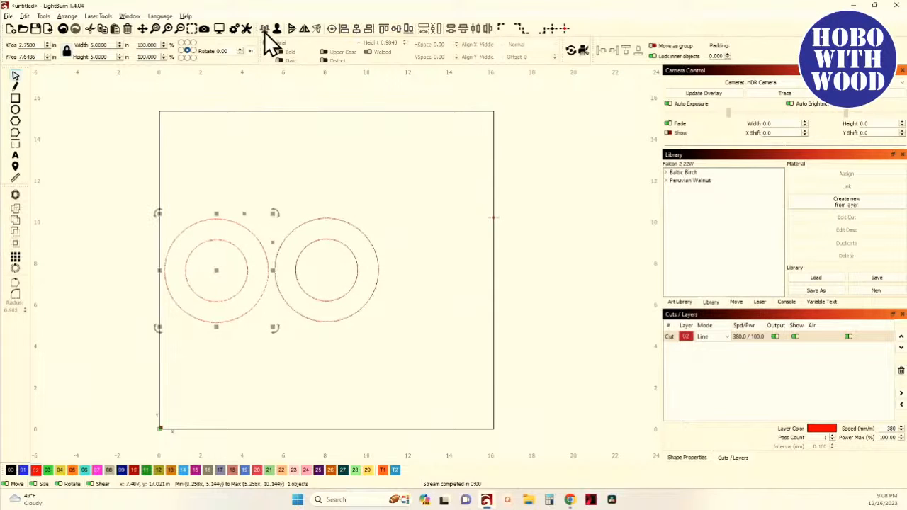
- Move both circle pairs together toward the middle of the workspace
left_click_drag(128, 166, 473, 366)
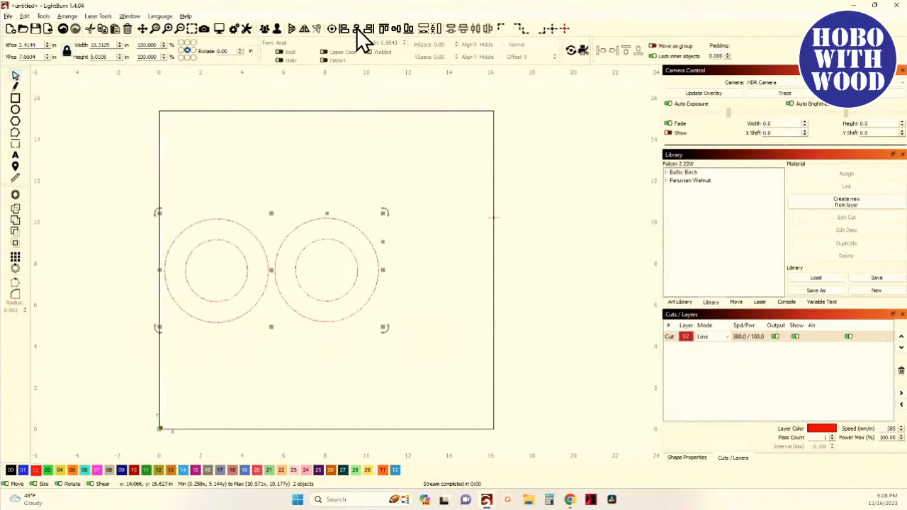
left_click_drag(269, 269, 312, 265)
left_click(260, 171)
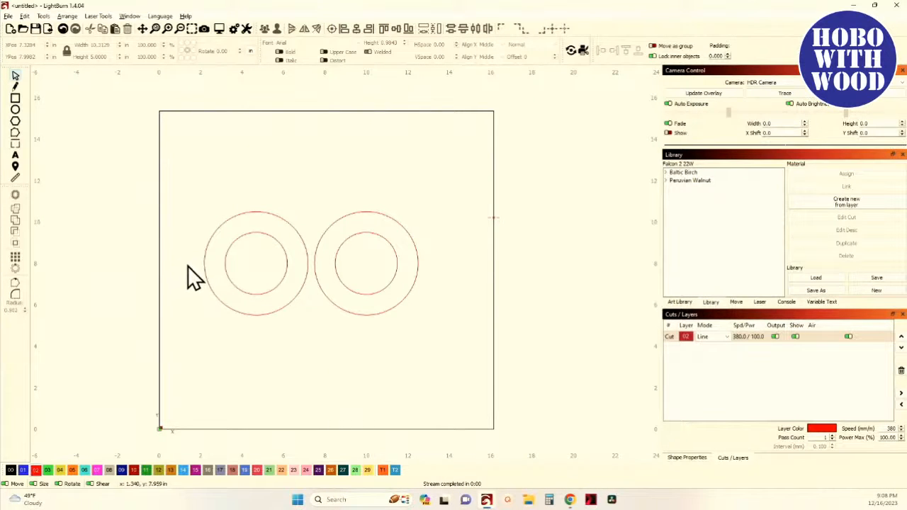
- Draw a rectangle about 13 in by 3 in across the lower halves of both circle pairs
left_click_drag(178, 274, 454, 328)
left_click(15, 98)
mouse_move(180, 259)
left_mouse_down()
mouse_move(332, 309)
mouse_move(450, 324)
left_mouse_up()
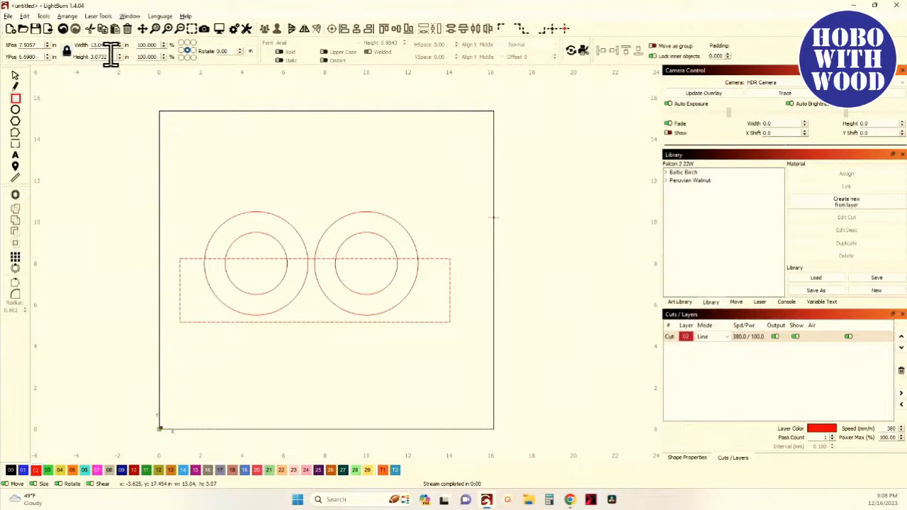
- Set the rectangle's height to 2.5 in
left_click_drag(110, 56, 44, 53)
type("2.5")
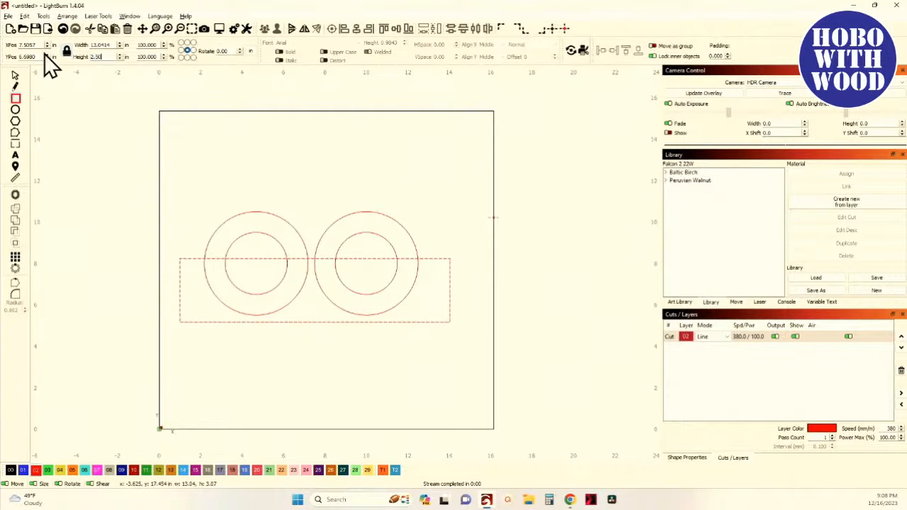
key("Tab")
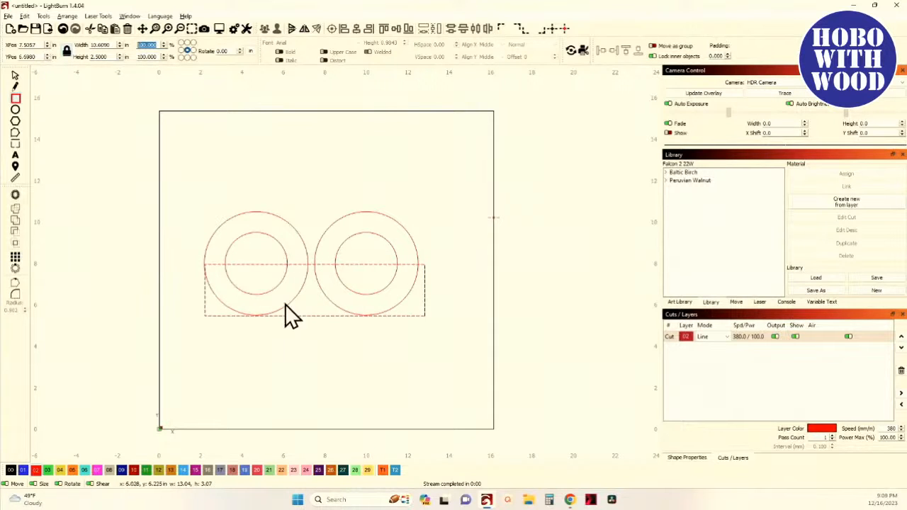
- Stretch the rectangle's left edge outward to about 12.1 in wide
left_click(15, 75)
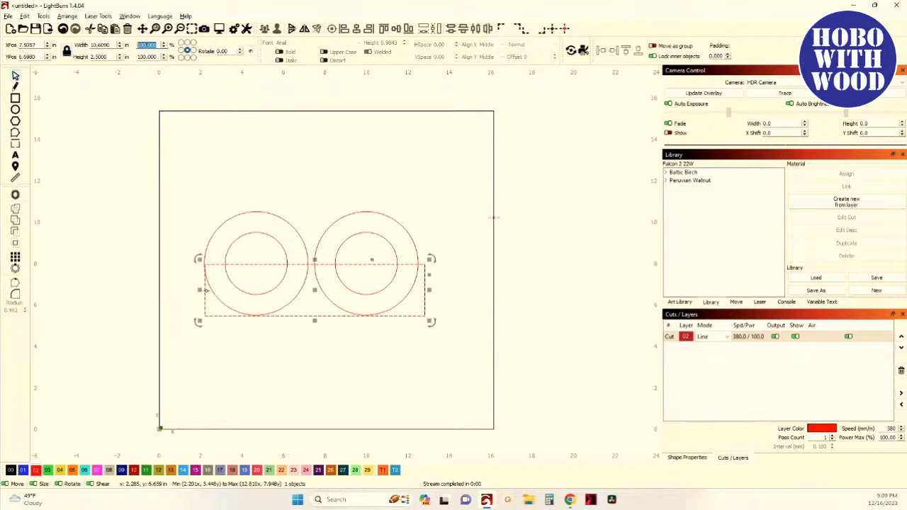
left_click_drag(198, 291, 174, 291)
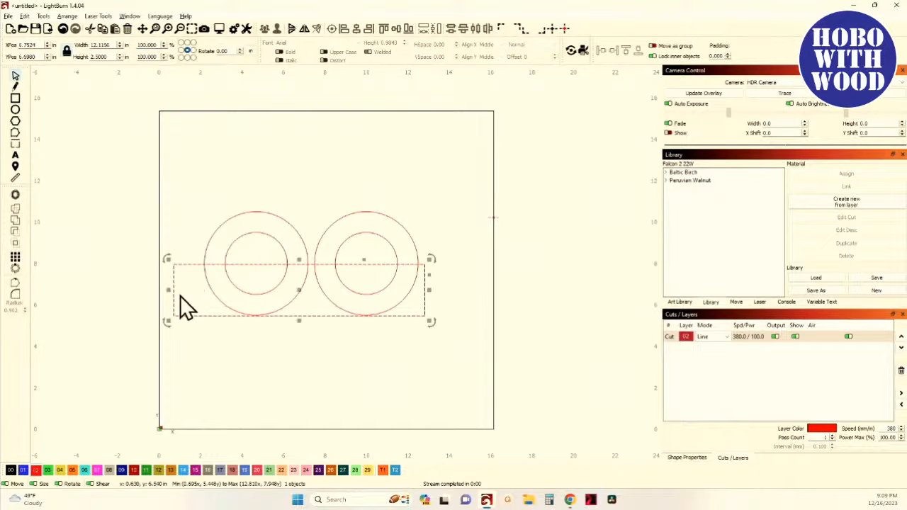
- Select all shapes and align them on their horizontal centers
left_click(336, 242, "shift")
left_click_drag(349, 246, 302, 233)
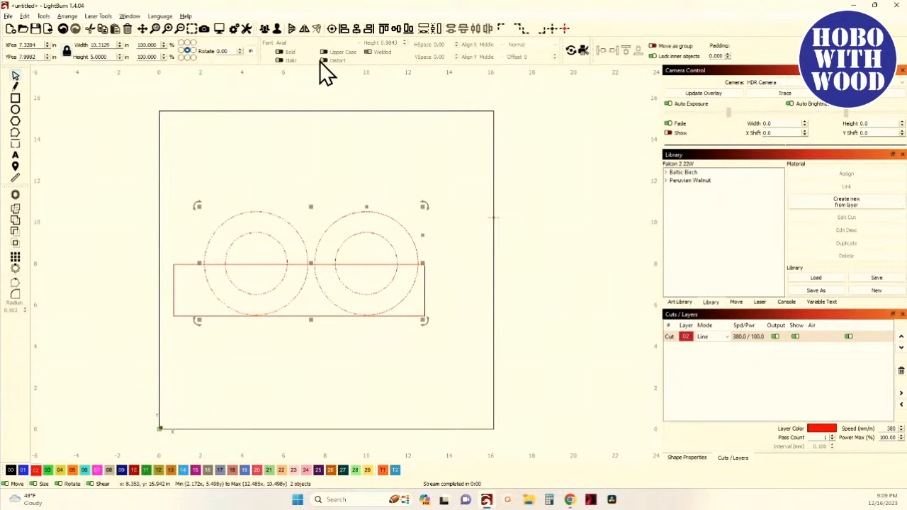
left_click(306, 165)
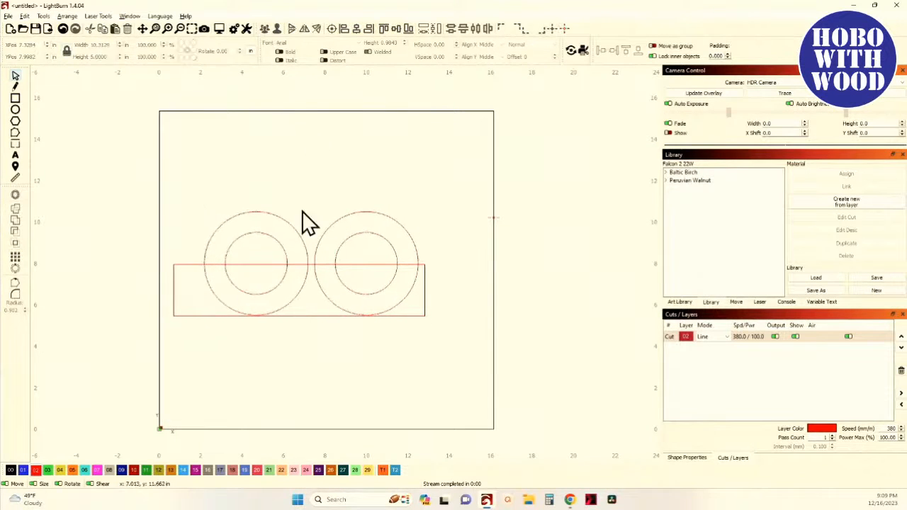
left_click(301, 315)
key("ctrl+a")
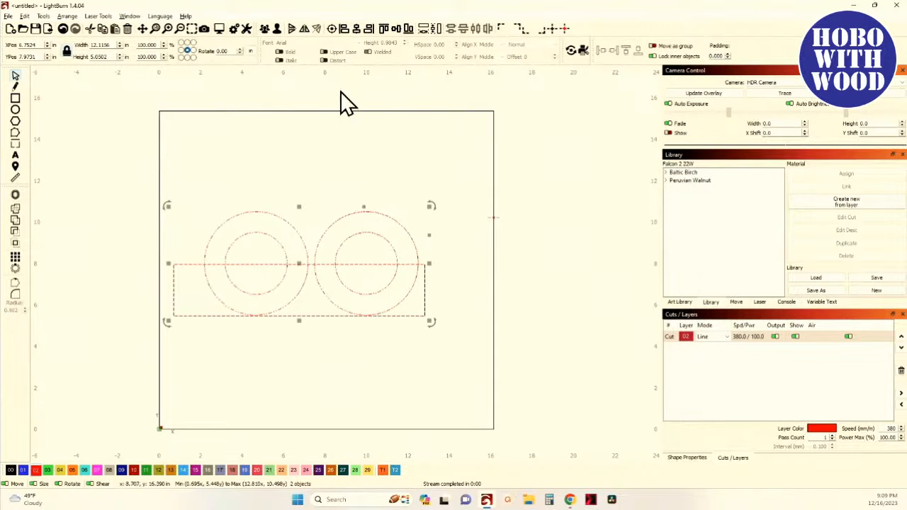
left_click(357, 30)
left_click(316, 148)
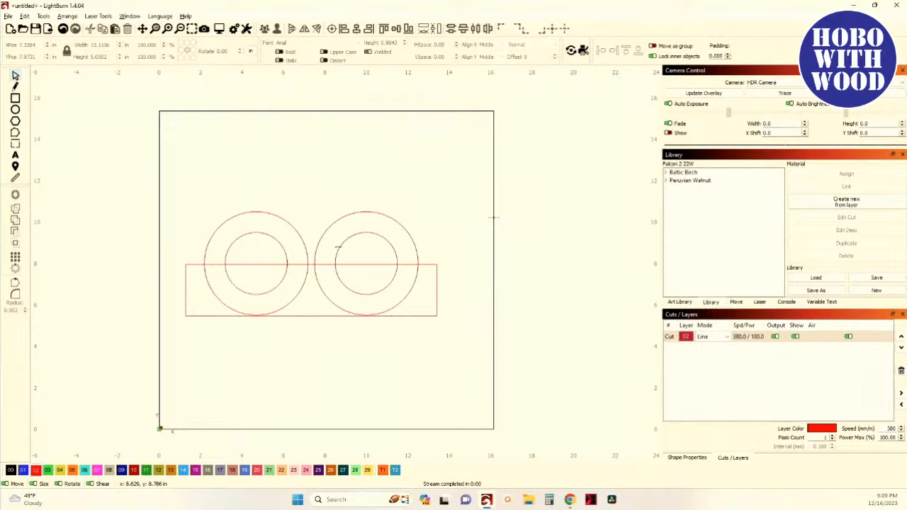
left_click(298, 242)
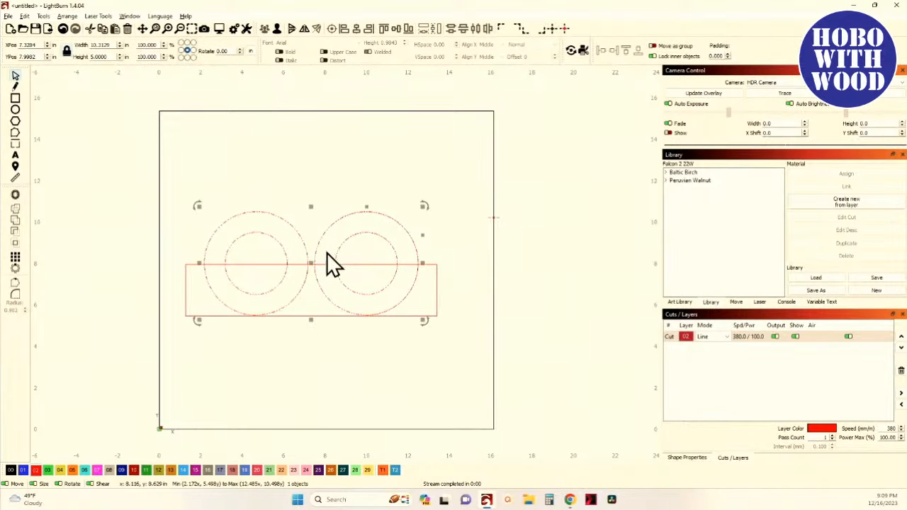
- Select both circle pairs and the rectangle, then cut the circles with the rectangle using Cut Shapes
left_click(338, 217)
left_click(318, 316)
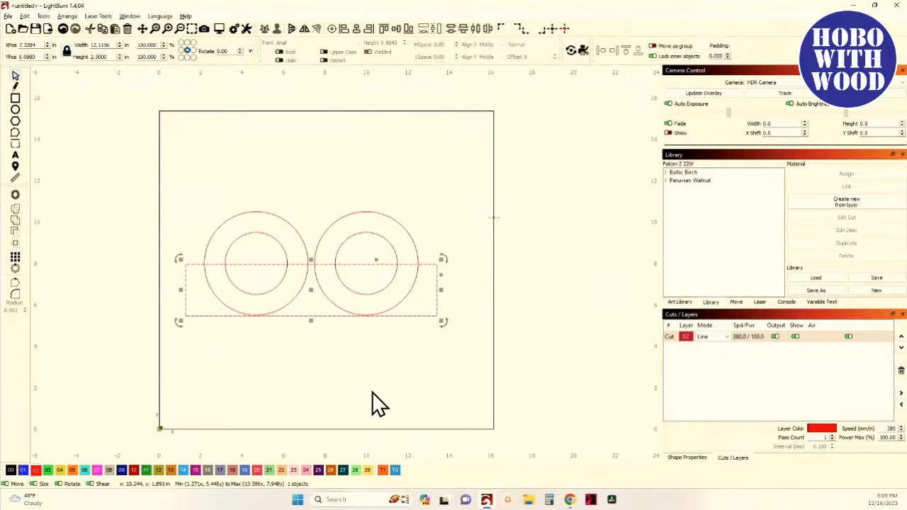
left_click(330, 226)
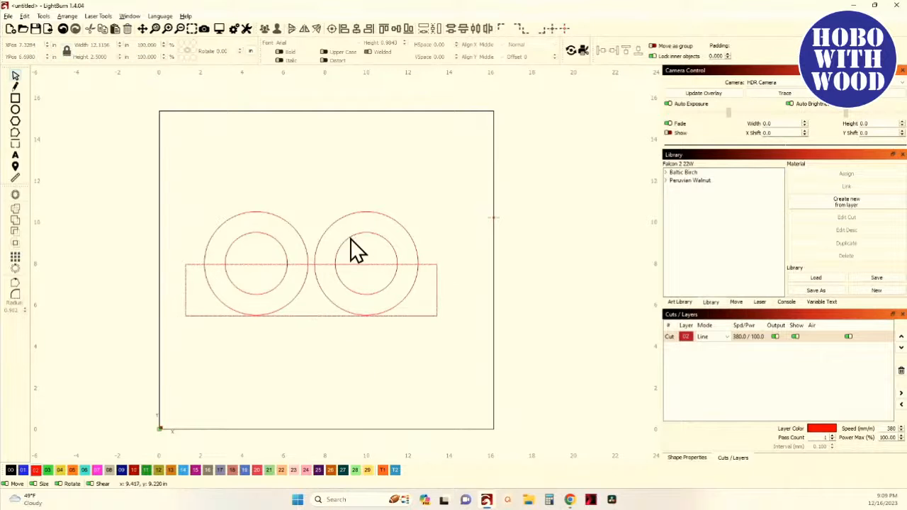
left_click(288, 223)
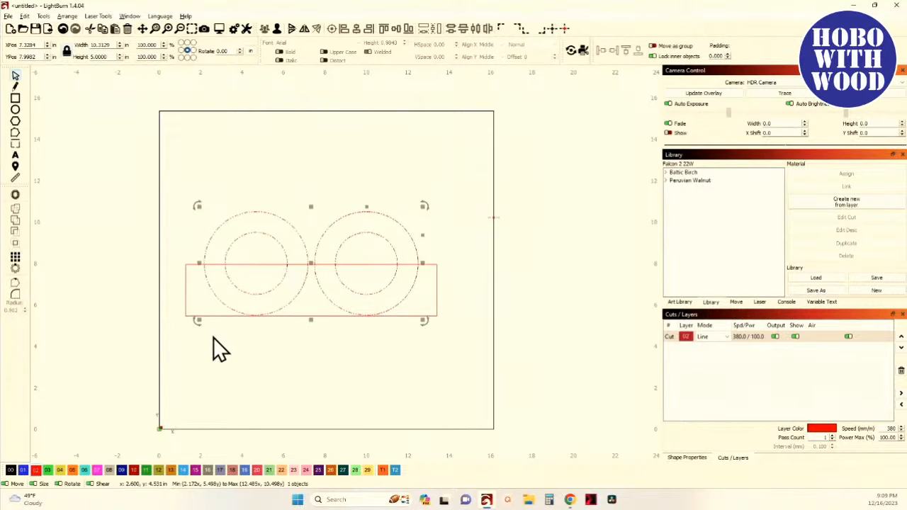
left_click(185, 314, "shift")
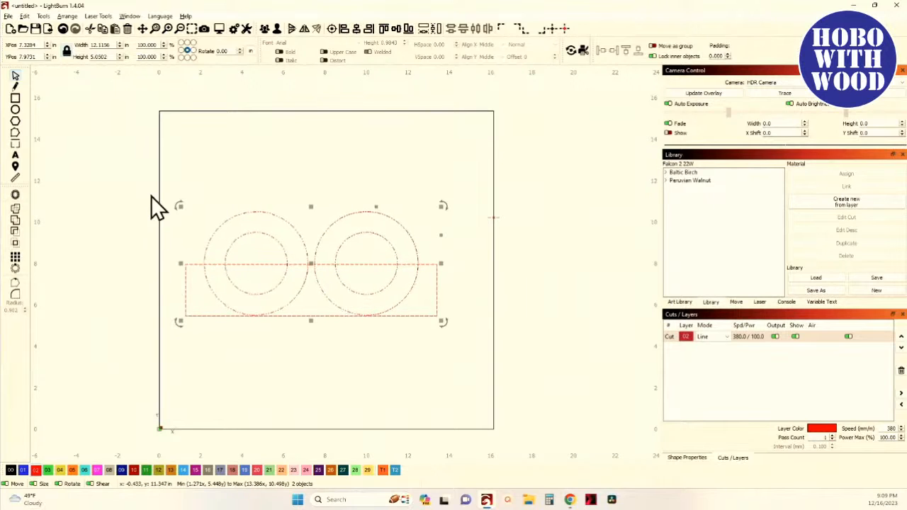
left_click(43, 16)
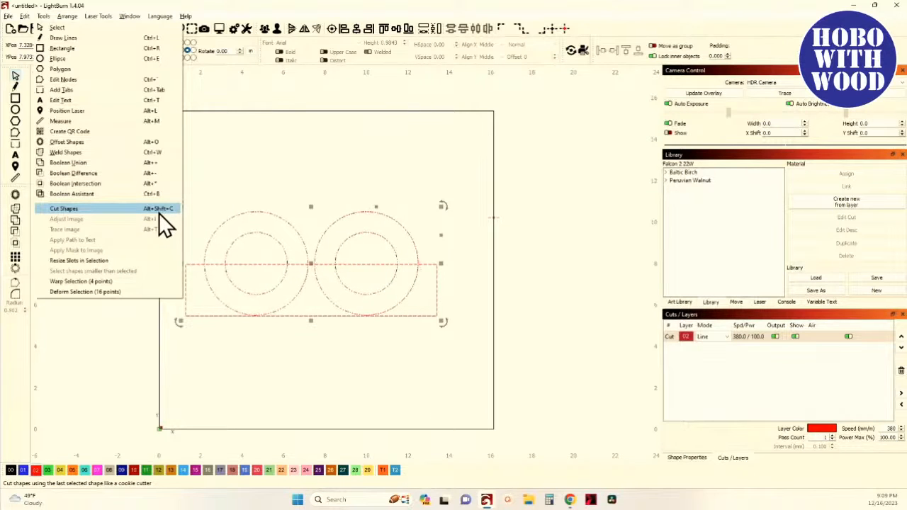
left_click(99, 210)
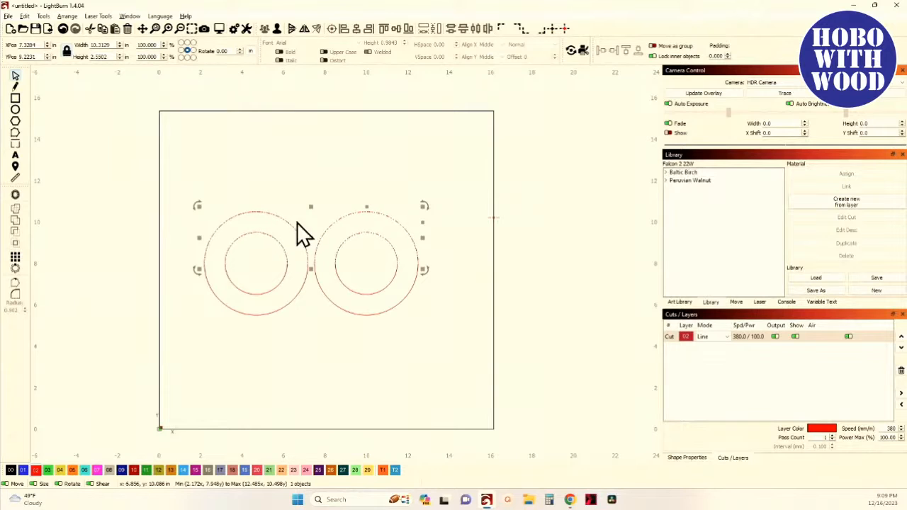
- Delete the upper portions of the circles left above the cut line
scroll(313, 238, "up", 5)
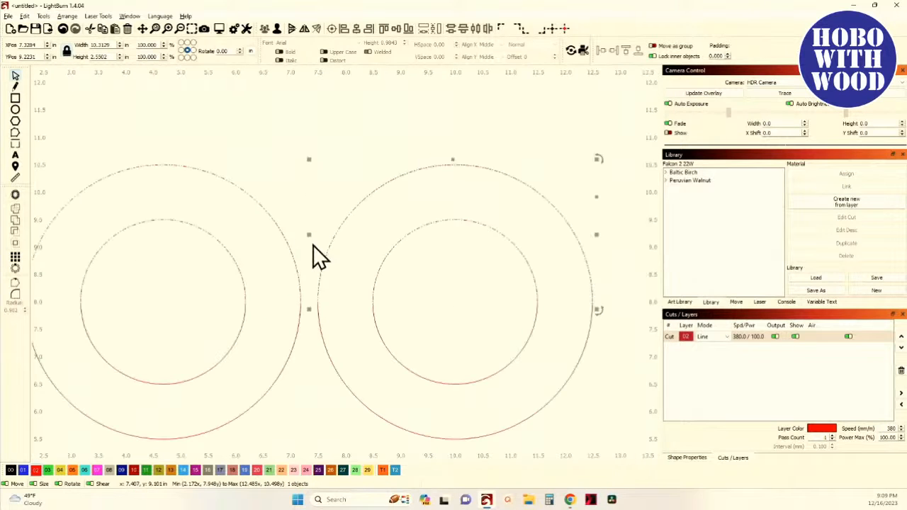
scroll(339, 261, "left", 1)
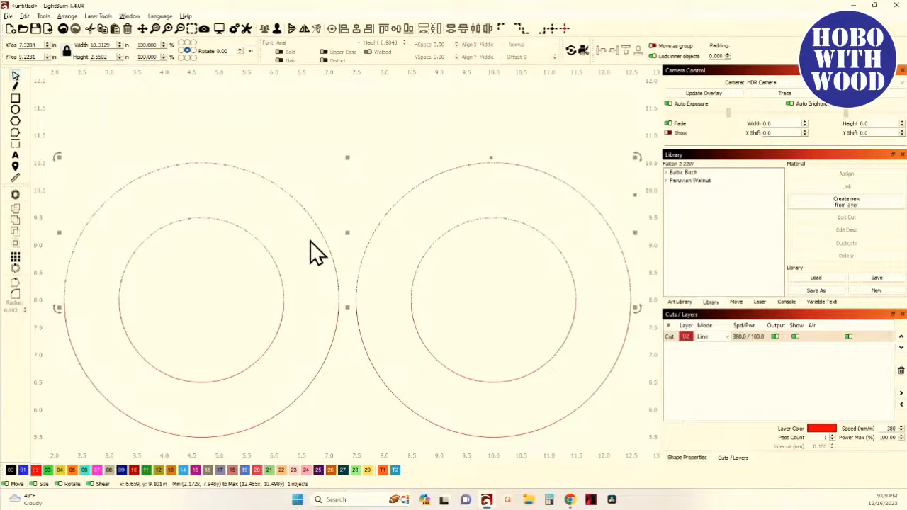
scroll(339, 244, "down", 2)
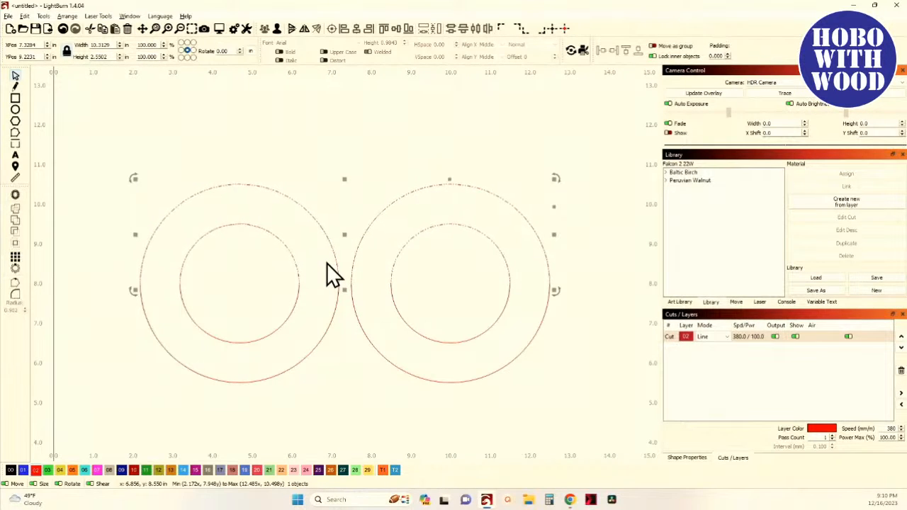
key("Delete")
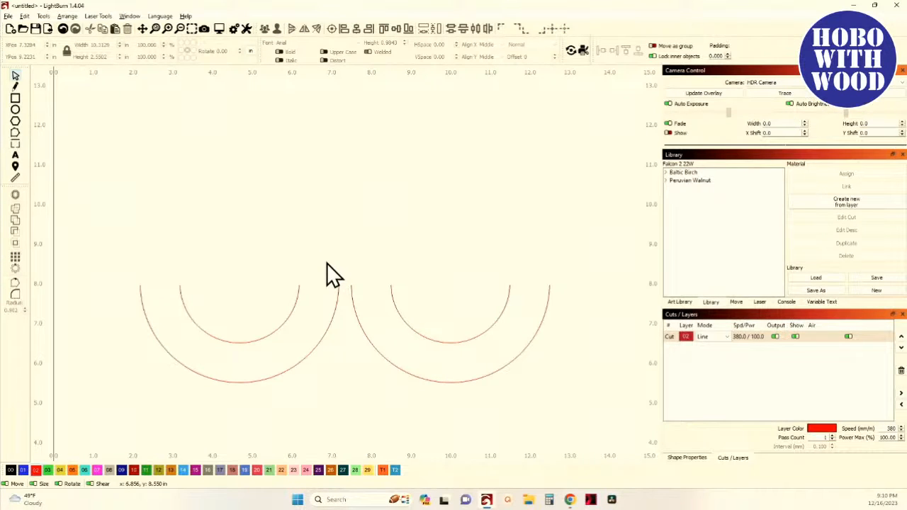
- Measure the remaining half-circle arcs with the Measure tool, inspecting their segments and join points
left_click_drag(247, 397, 244, 338)
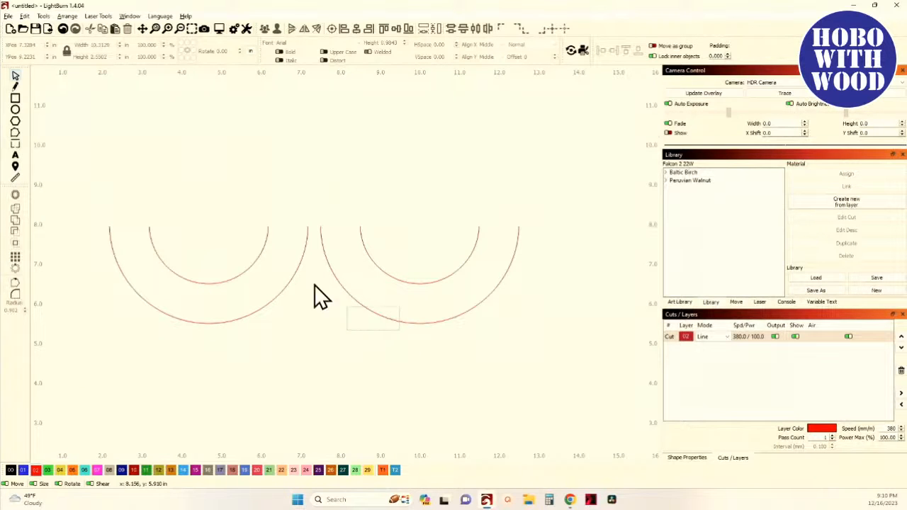
left_click_drag(360, 324, 211, 219)
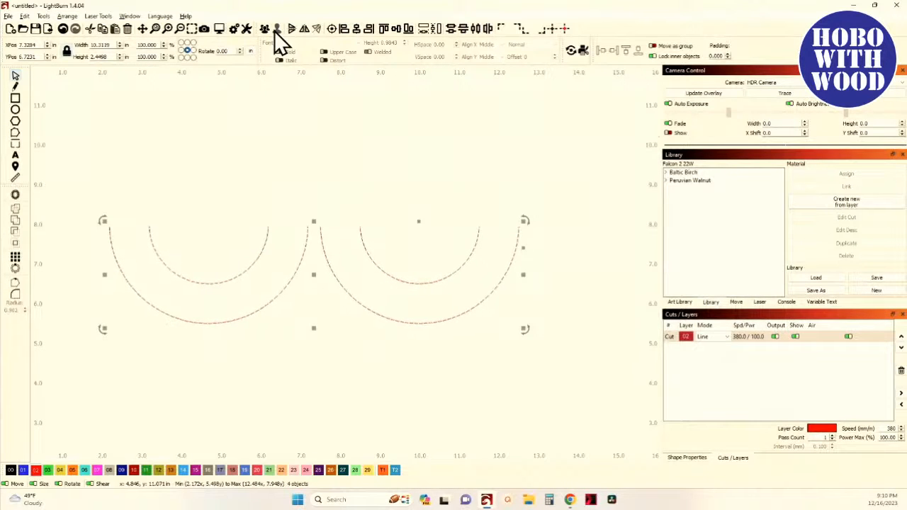
left_click(209, 133)
left_click(15, 166)
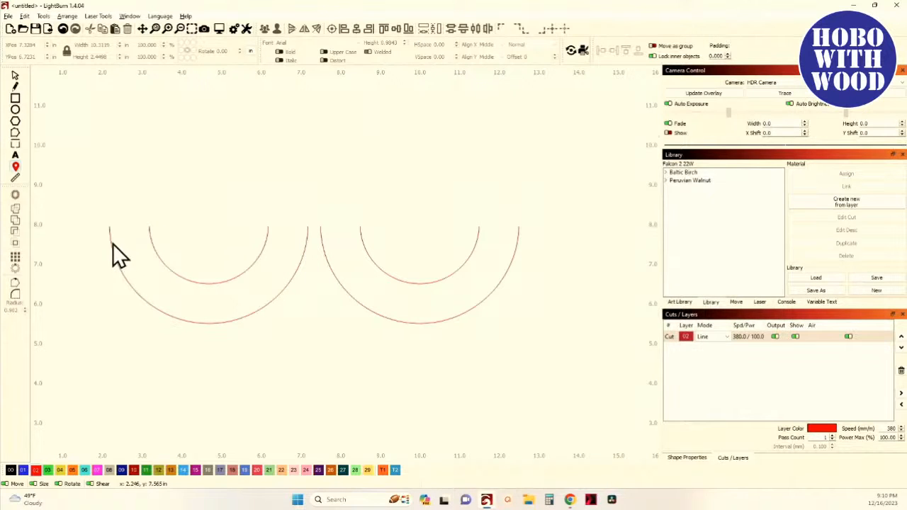
left_click(15, 177)
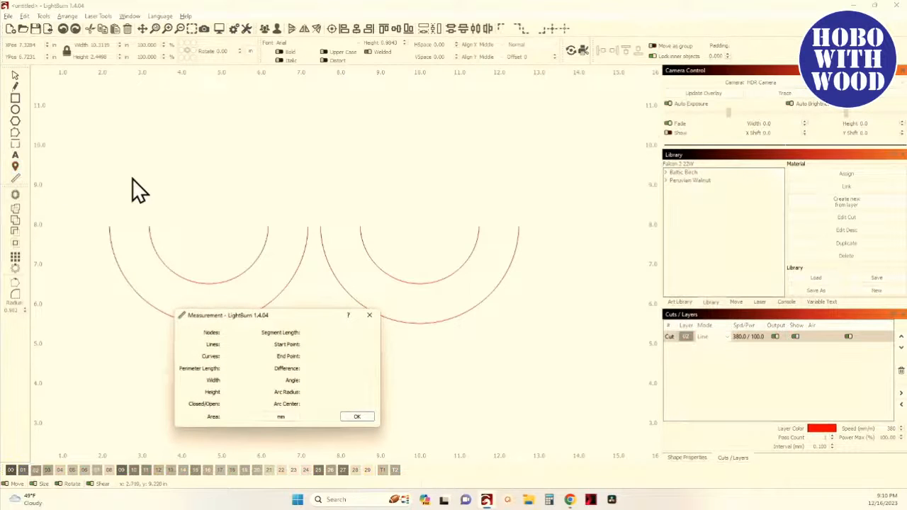
left_click_drag(173, 173, 165, 147)
left_click(356, 227)
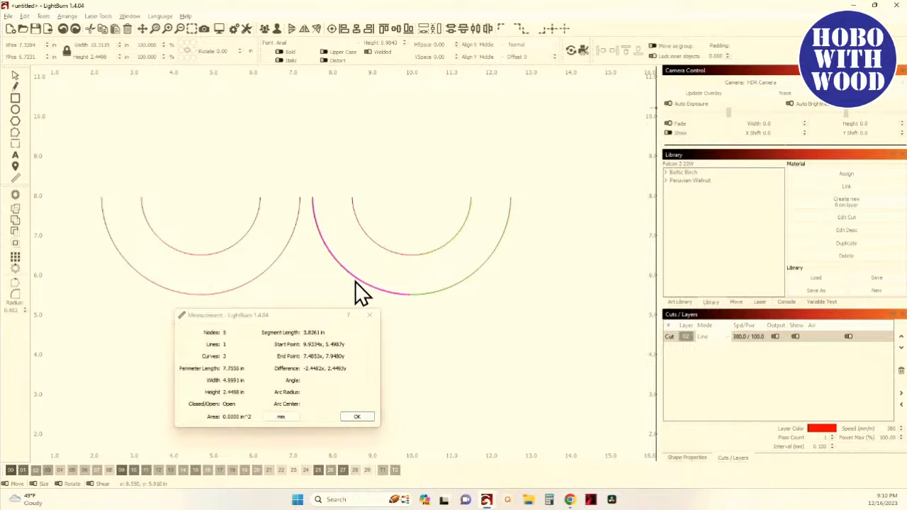
scroll(356, 300, "up", 3)
left_click_drag(334, 301, 230, 300)
scroll(229, 301, "down", 2)
left_click_drag(194, 274, 154, 241)
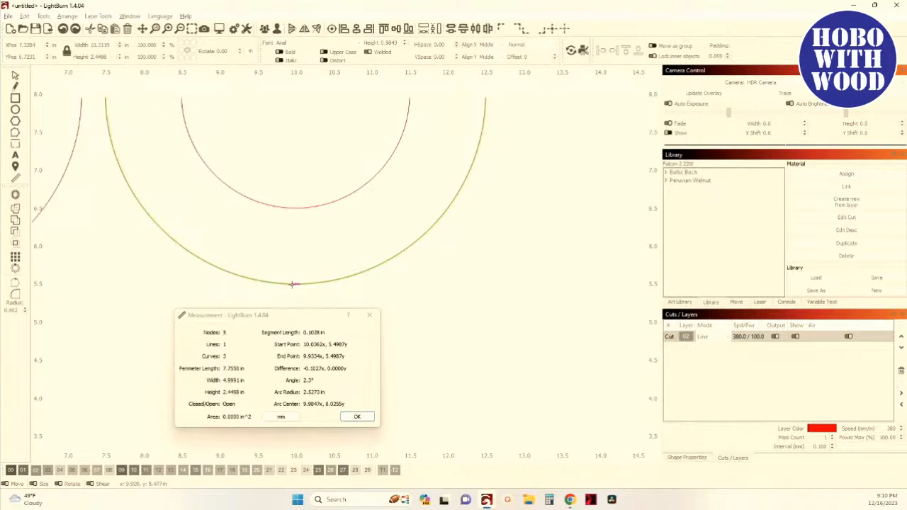
scroll(276, 290, "up", 3)
scroll(272, 282, "down", 2)
scroll(273, 283, "down", 1)
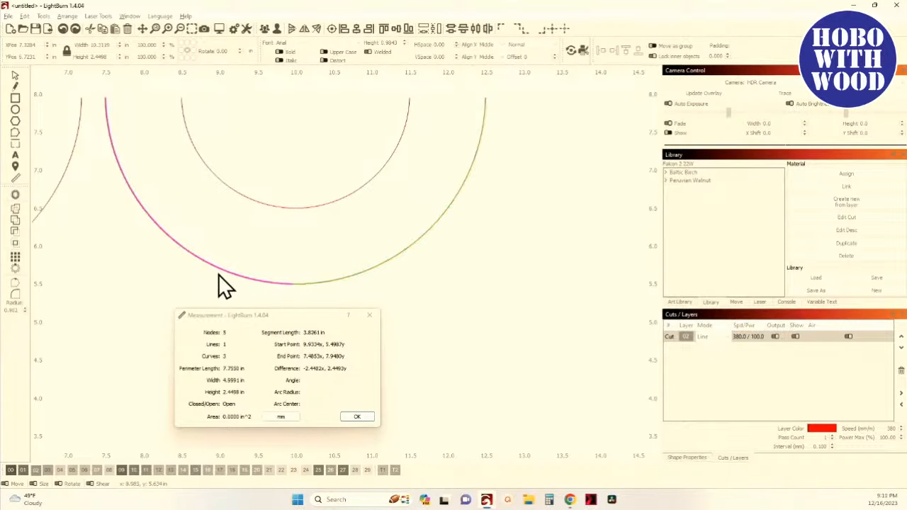
scroll(278, 293, "up", 10)
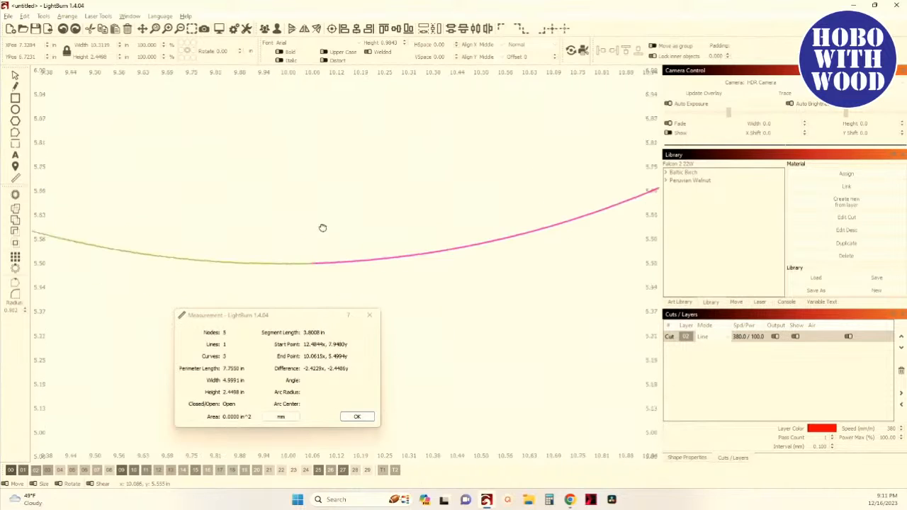
scroll(318, 205, "up", 2)
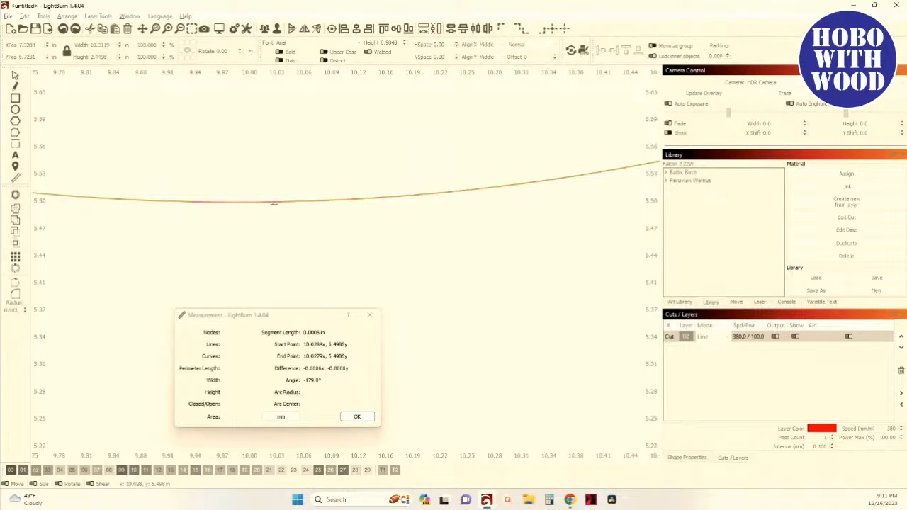
scroll(260, 237, "down", 15)
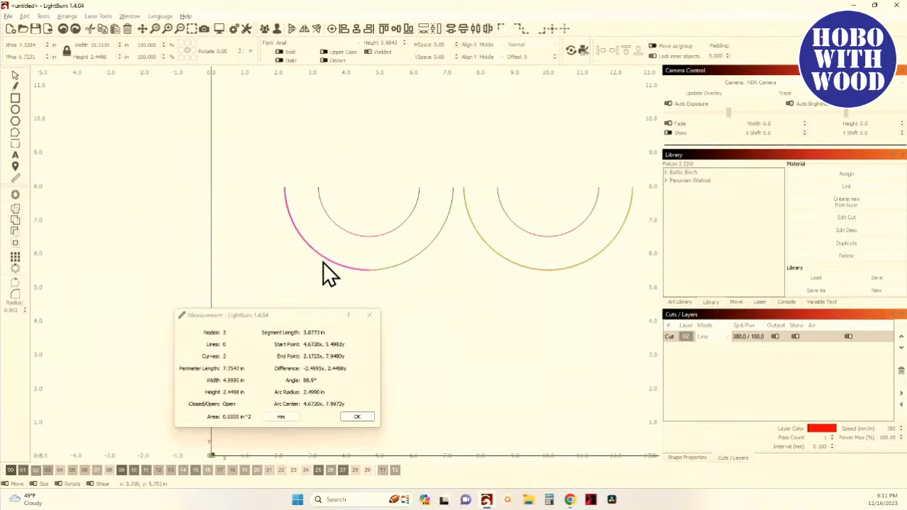
scroll(192, 275, "up", 10)
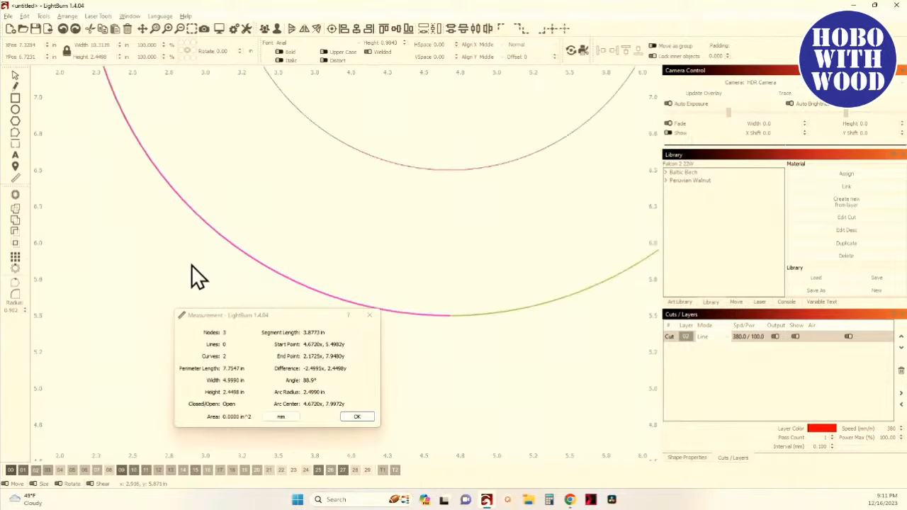
scroll(146, 264, "down", 5)
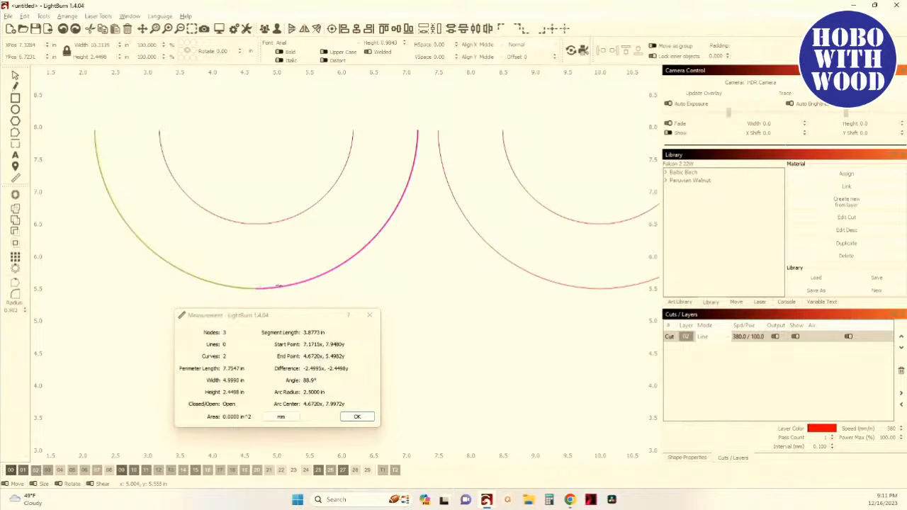
scroll(270, 210, "down", 3)
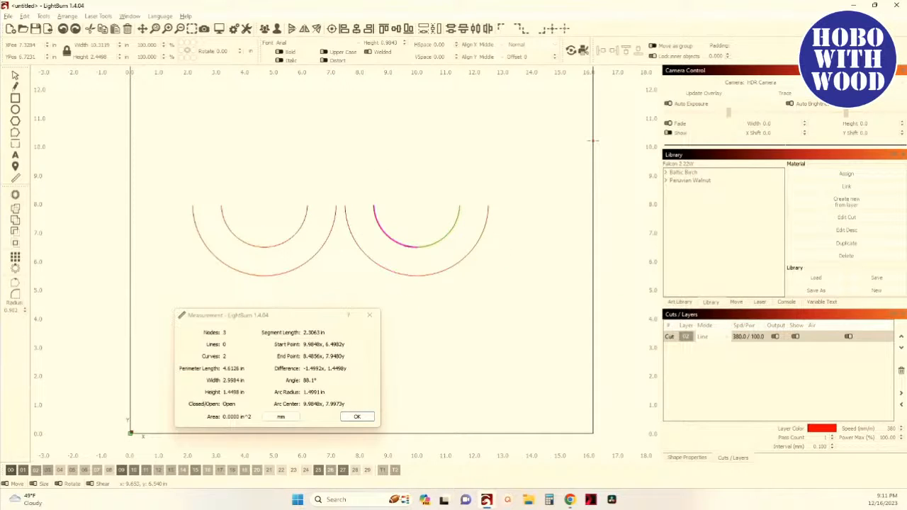
left_click(370, 316)
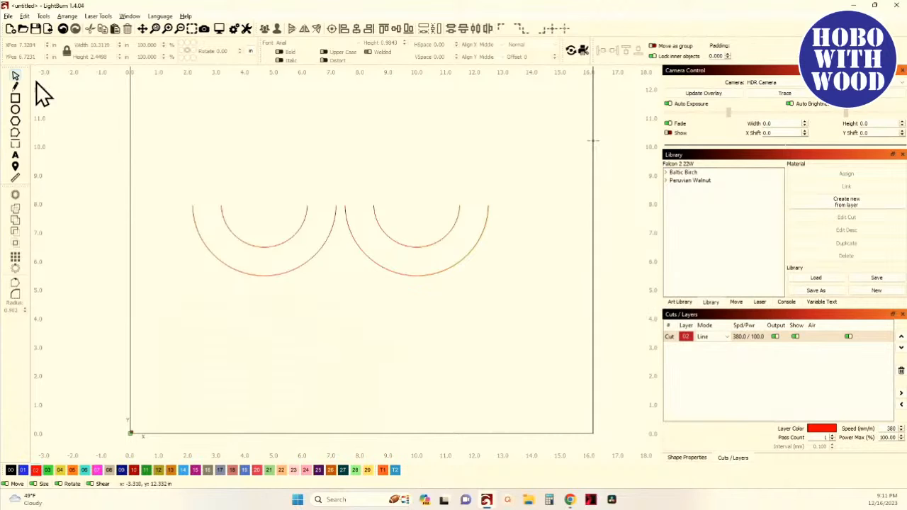
- Move the right pair of arcs away from the left pair
mouse_move(453, 289)
left_mouse_down()
mouse_move(389, 237)
mouse_move(425, 263)
mouse_move(457, 306)
left_mouse_up()
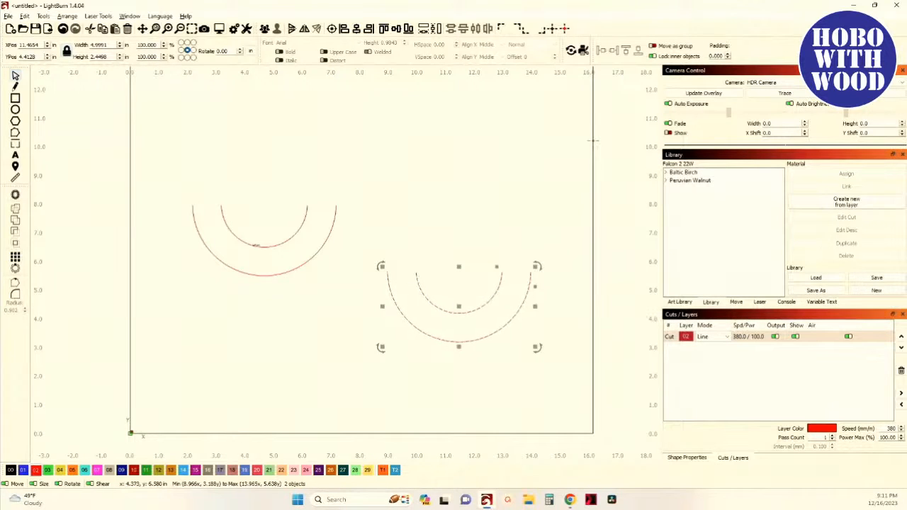
scroll(240, 245, "up", 2)
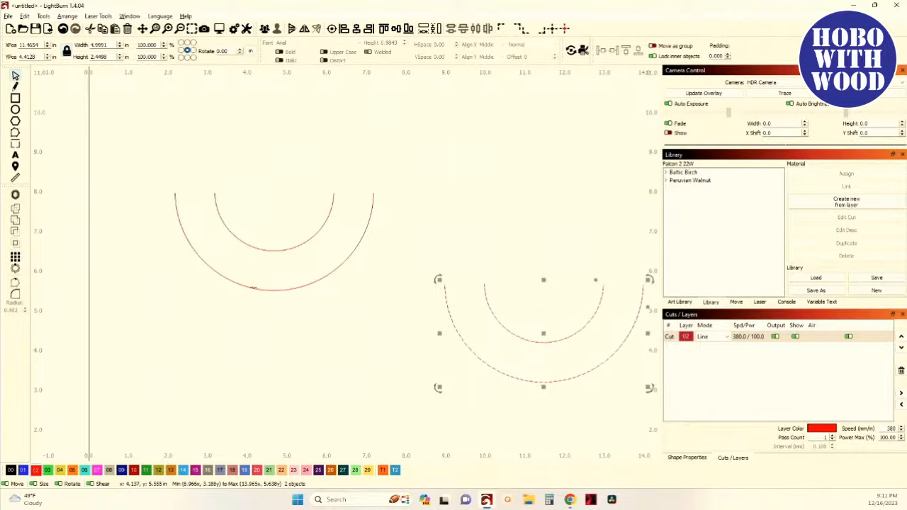
left_click(314, 326)
scroll(241, 250, "up", 1)
left_click(239, 241)
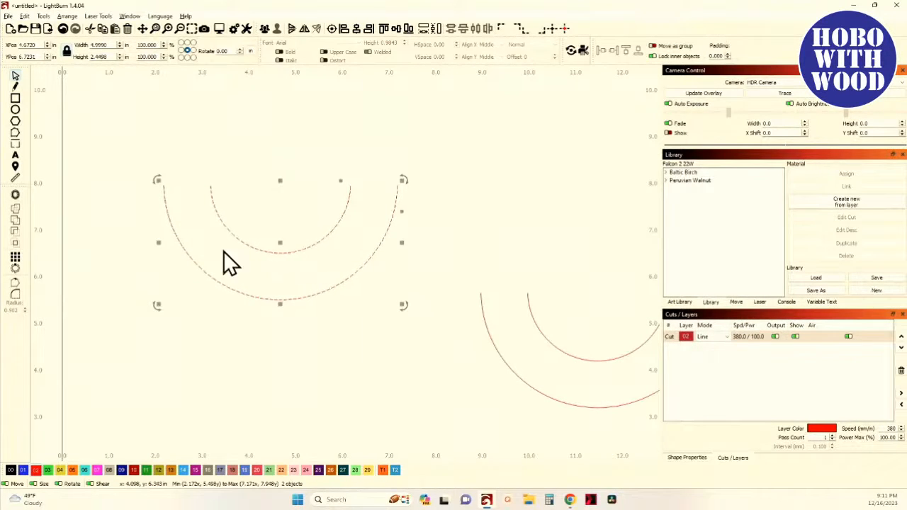
scroll(258, 253, "down", 3)
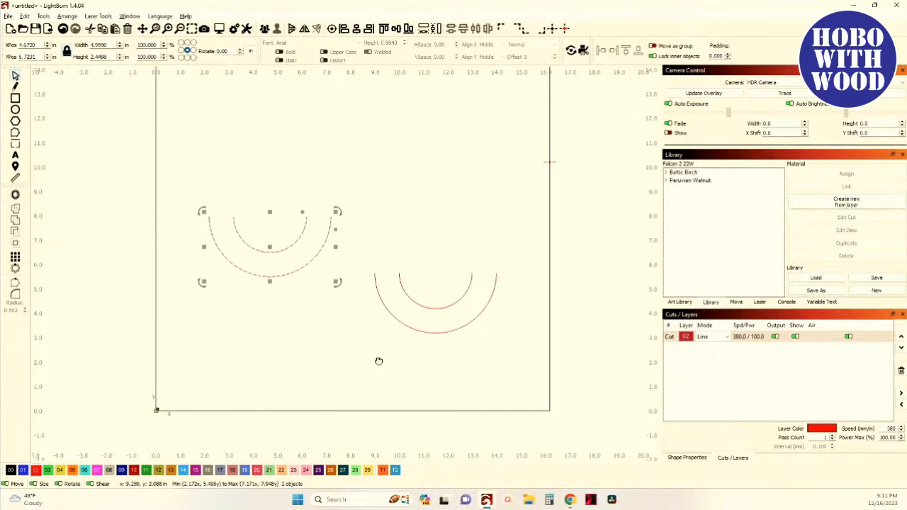
left_click_drag(381, 361, 301, 344)
left_click_drag(365, 330, 334, 290)
scroll(335, 290, "up", 3)
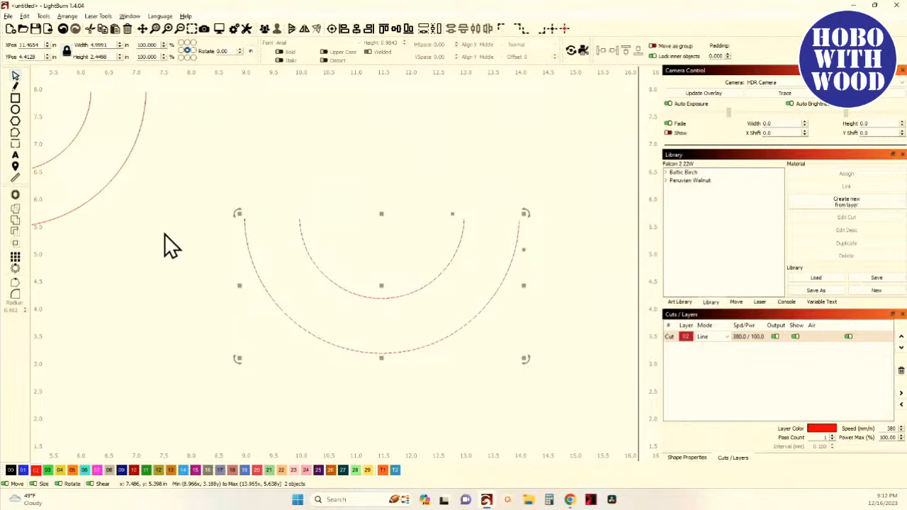
scroll(163, 234, "down", 3)
- Undo the move, the arc deletion and the cut shapes operation
left_click(62, 31)
left_click(61, 31)
left_click(62, 31)
left_click(62, 31)
- Select the base rectangle and delete it
left_click_drag(138, 168, 199, 313)
left_click(246, 335)
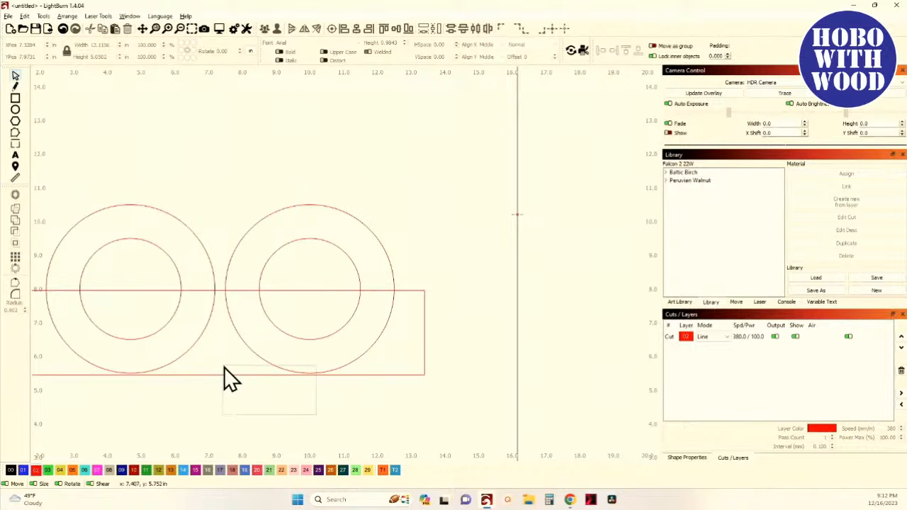
left_click(393, 366)
key("Delete")
- Select the circles and ungroup them
scroll(339, 380, "up", 3)
left_click(292, 353)
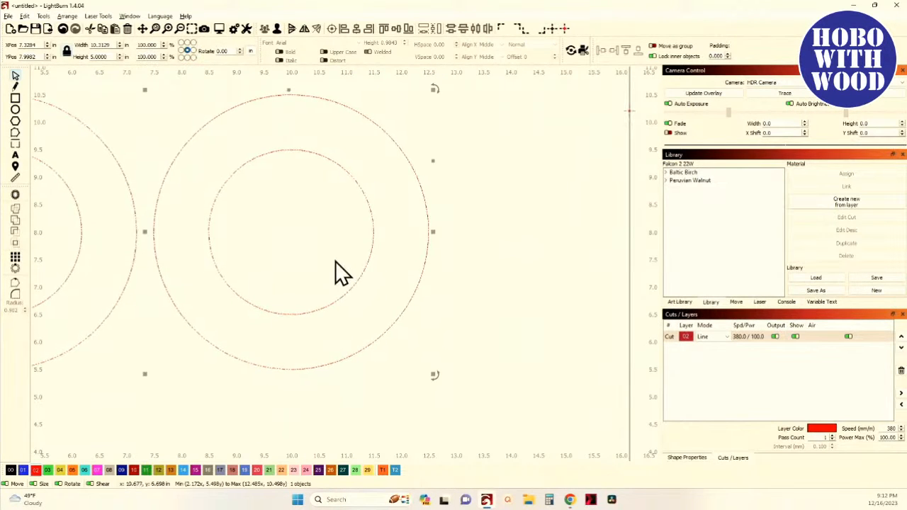
left_click(277, 30)
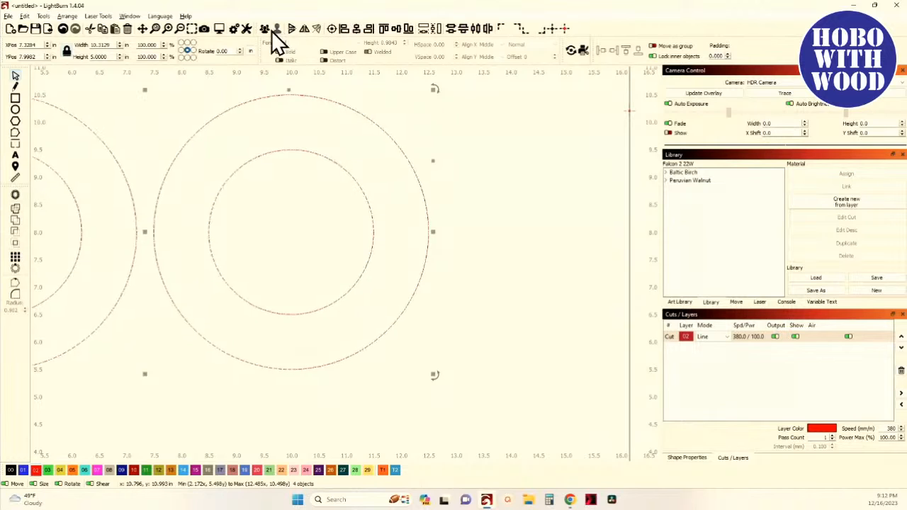
- Convert the left pair's outer circle to a path with Convert to Path
left_click(262, 222)
scroll(254, 223, "down", 2)
left_click_drag(103, 303, 103, 303)
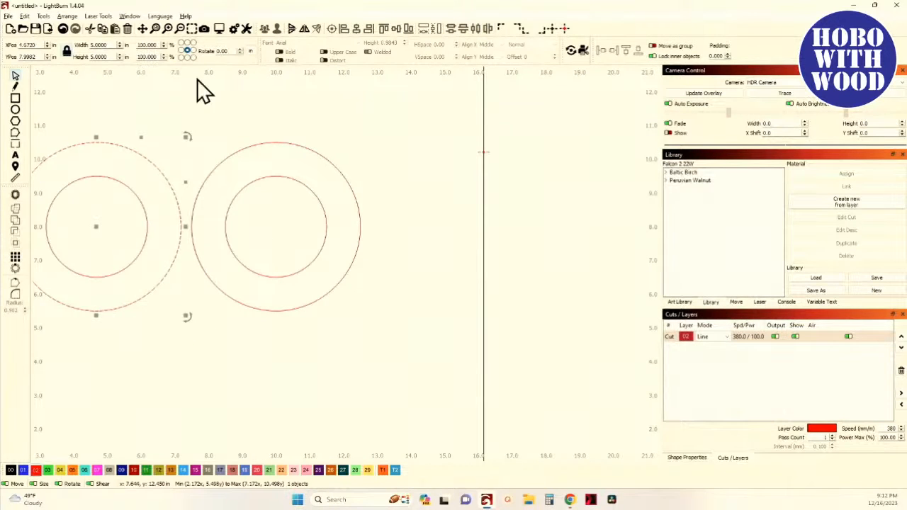
scroll(138, 219, "down", 1)
left_click_drag(138, 219, 222, 237)
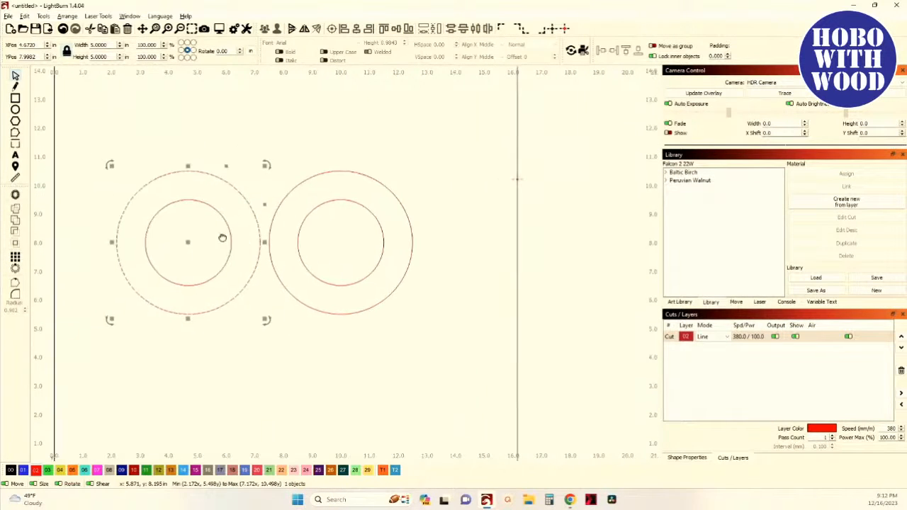
left_click(15, 133)
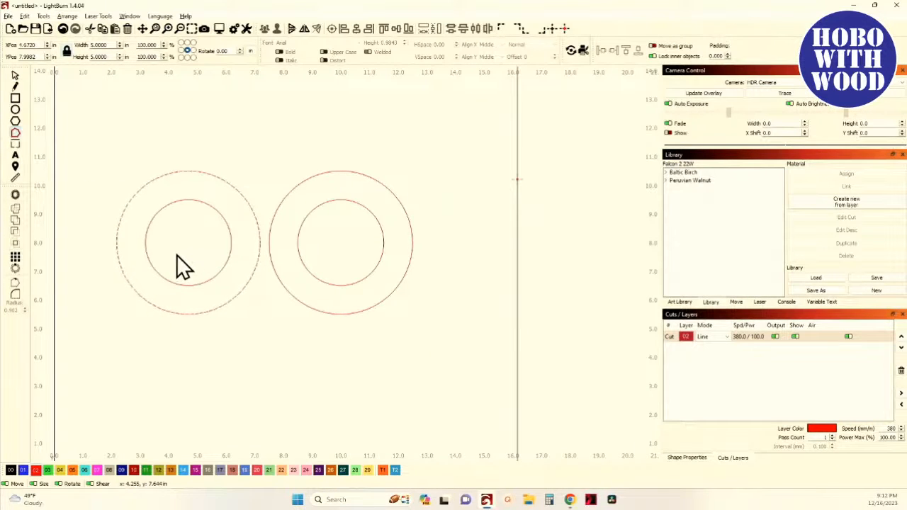
left_click(26, 17)
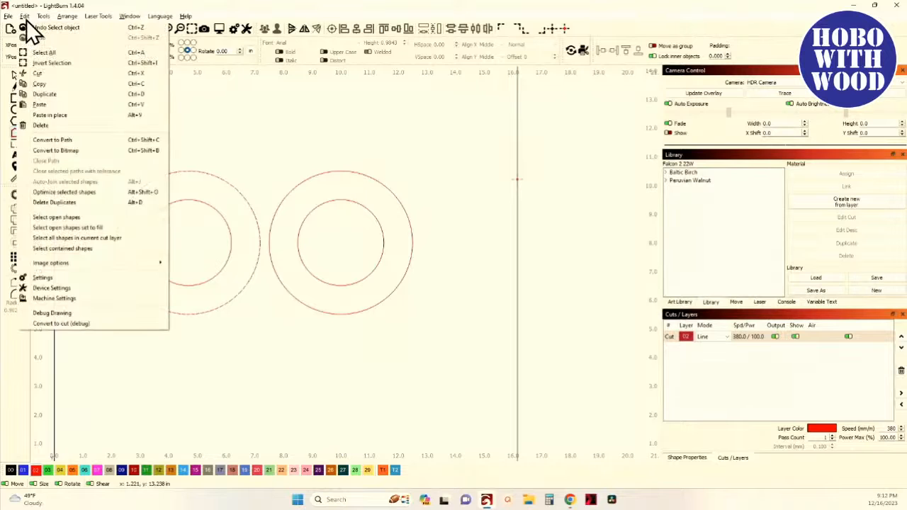
left_click(86, 138)
scroll(204, 276, "up", 5)
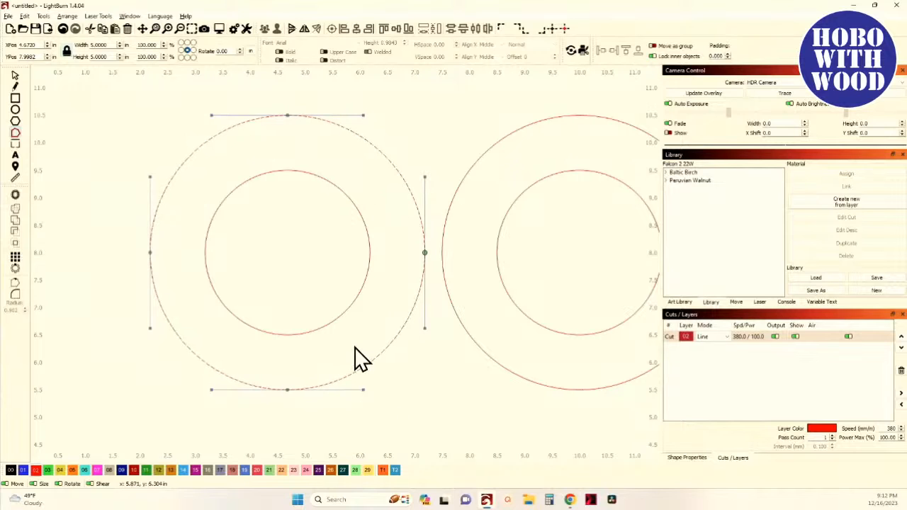
scroll(355, 345, "up", 1)
left_click_drag(356, 344, 200, 341)
scroll(249, 342, "down", 2)
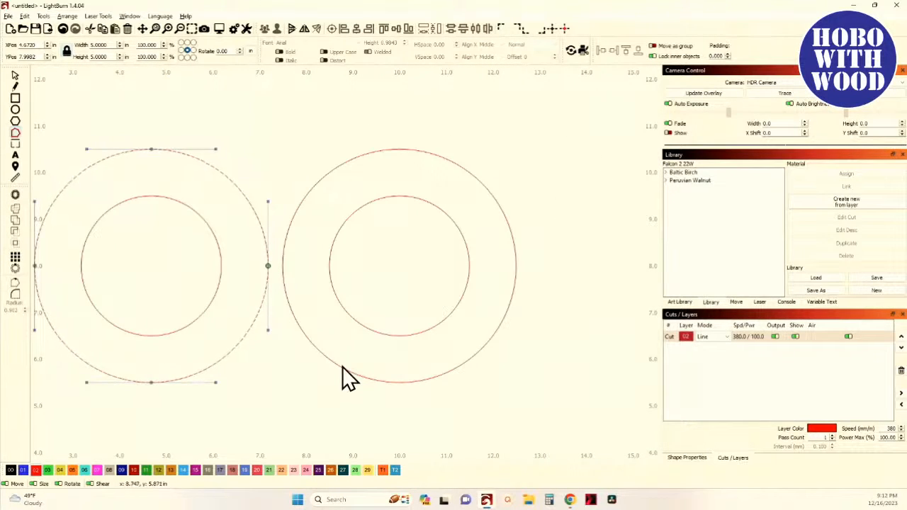
- Select the right pair's outer circle and convert it to a path
left_click(15, 76)
left_click(290, 204)
left_click_drag(293, 218, 286, 208)
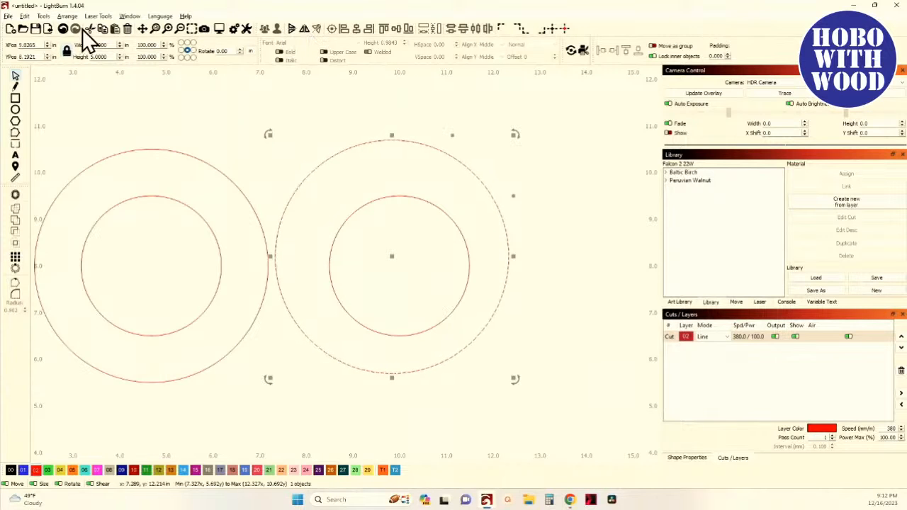
left_click(62, 29)
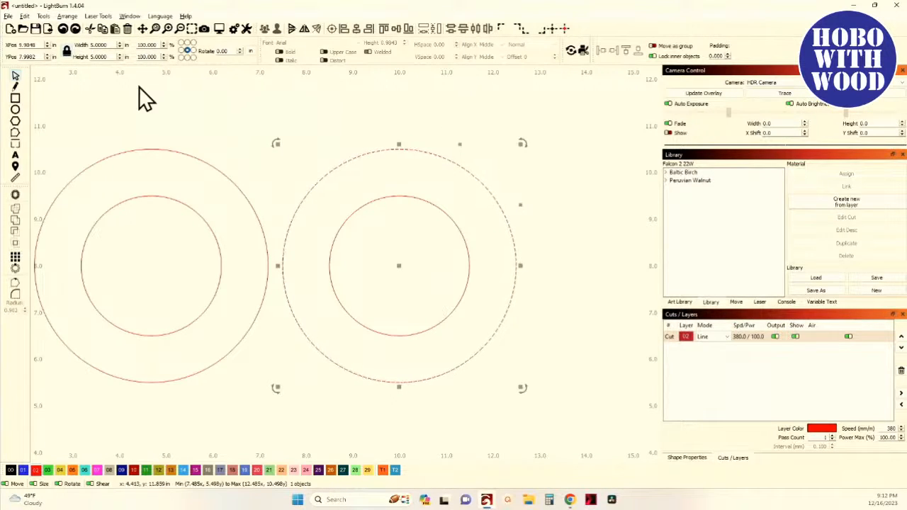
- Inspect the nodes at the bottom of the right outer circle in node edit mode
left_click(15, 133)
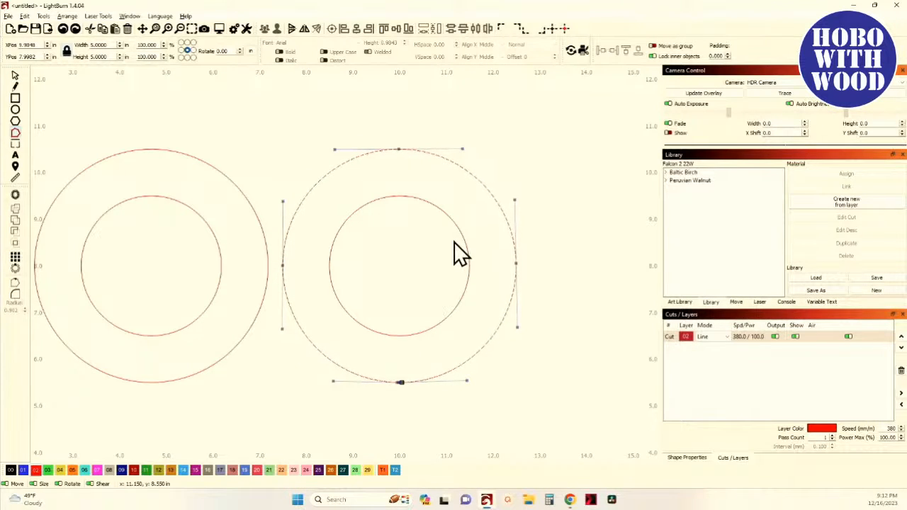
scroll(413, 280, "up", 4)
scroll(352, 260, "down", 1)
scroll(352, 259, "down", 2)
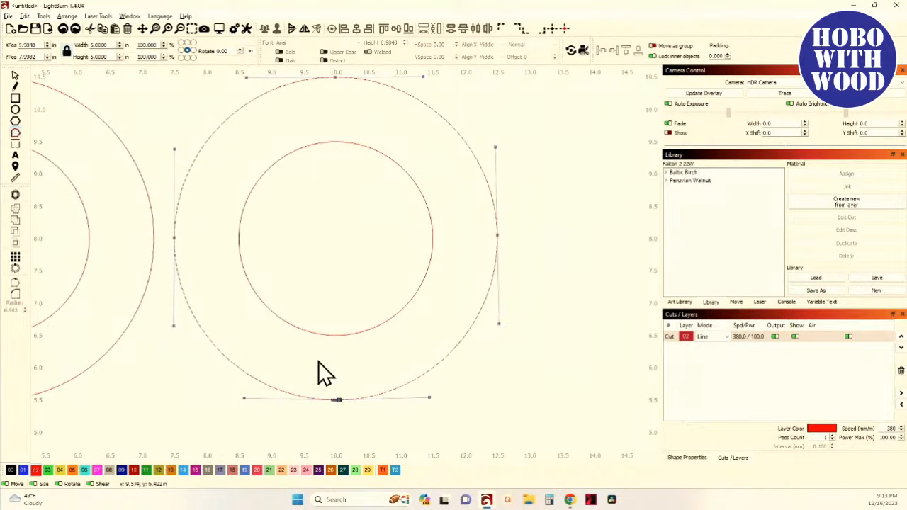
scroll(318, 391, "up", 8)
scroll(241, 276, "up", 3)
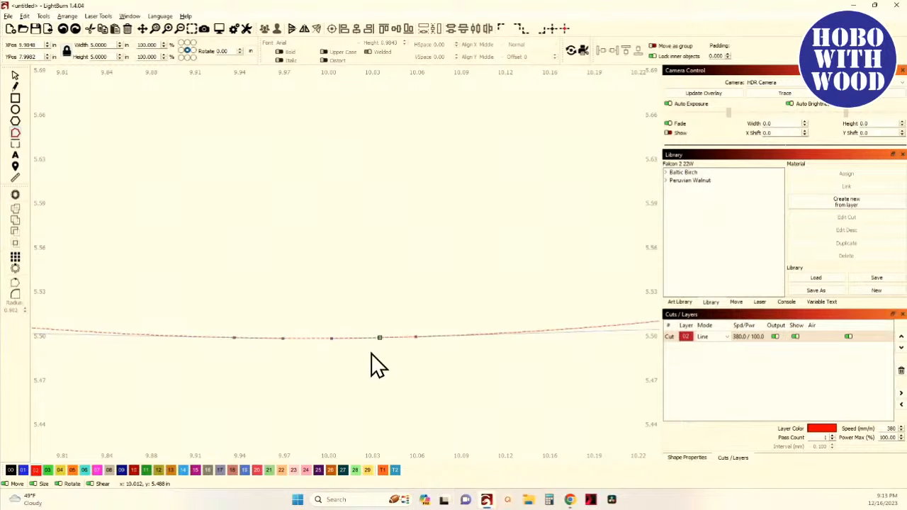
scroll(306, 357, "down", 10)
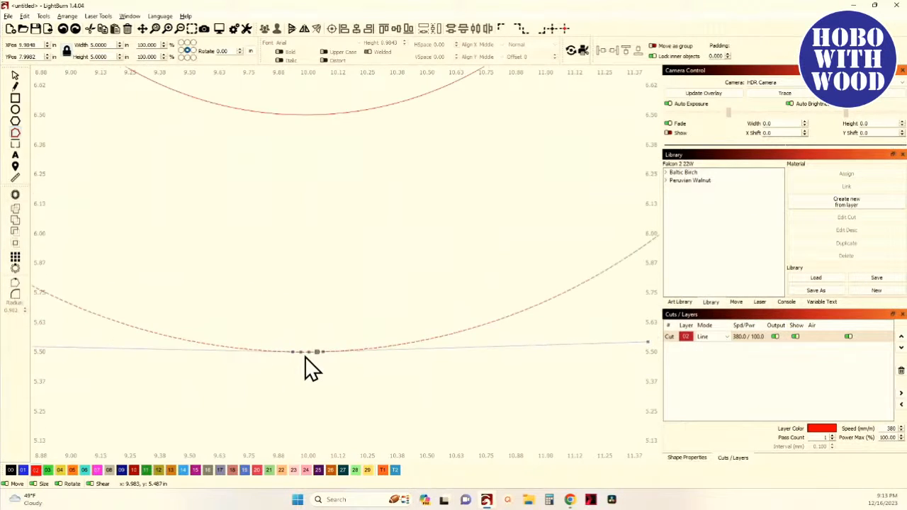
scroll(305, 356, "down", 4)
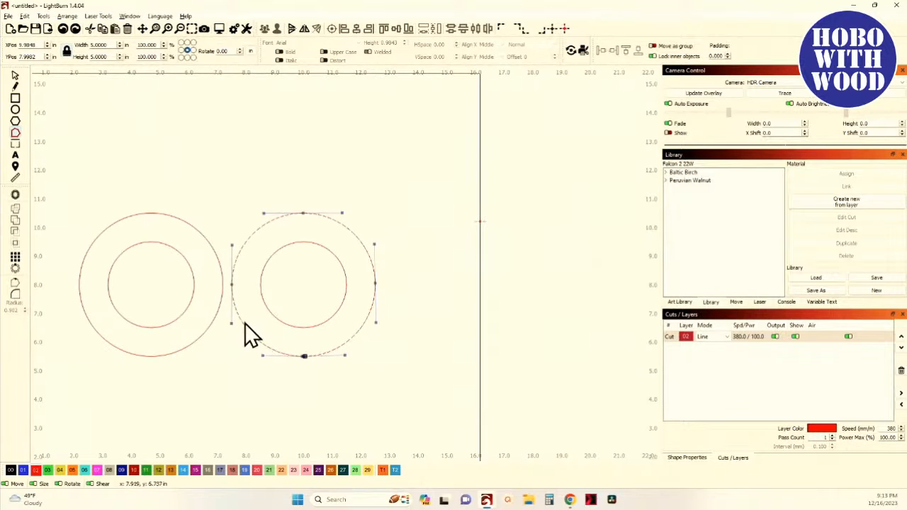
- Select the right pair of circles and delete them
left_click(16, 76)
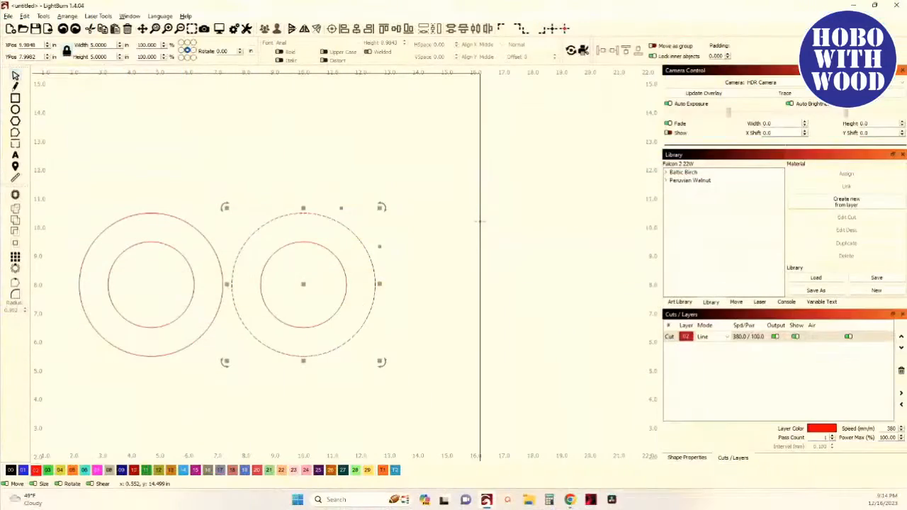
left_click_drag(368, 380, 303, 324)
key("Delete")
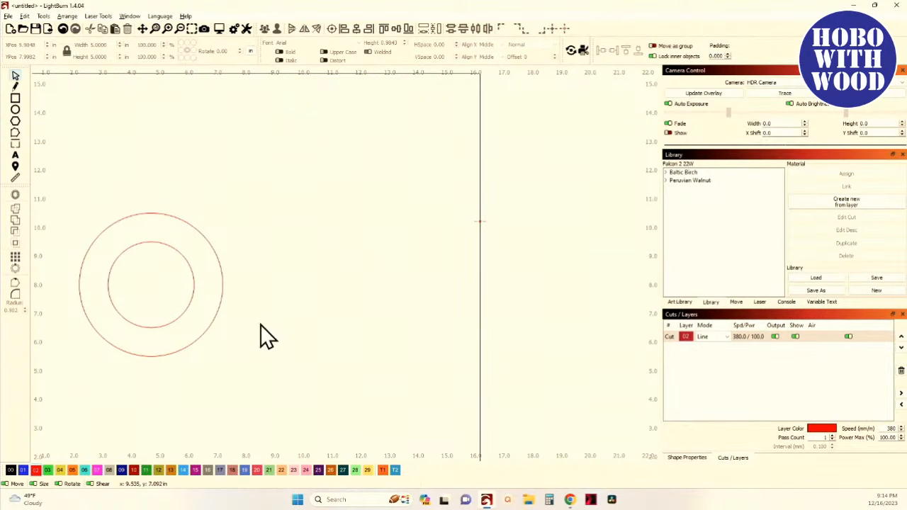
- Draw a rectangle over the lower half of the remaining circles and set its height to 2.5 in
left_click_drag(160, 410, 119, 312)
left_click_drag(202, 398, 279, 397)
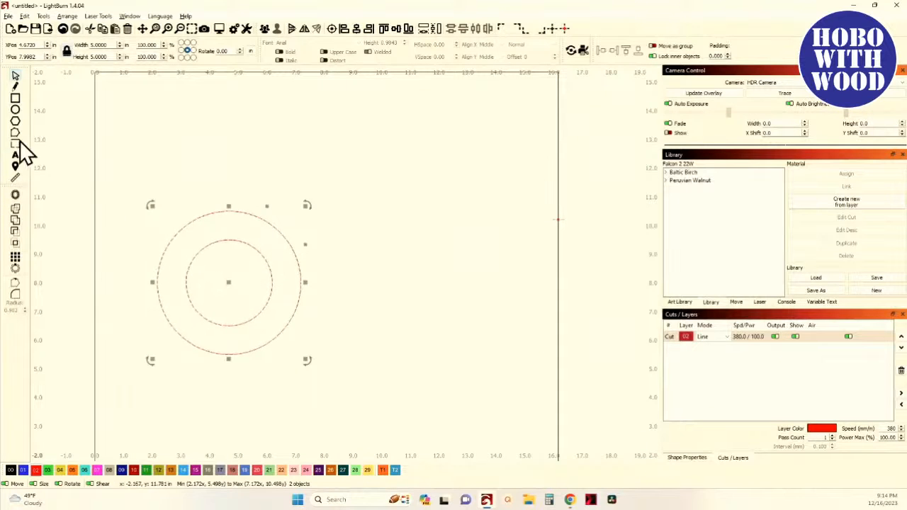
left_click(15, 98)
left_click_drag(163, 314, 325, 398)
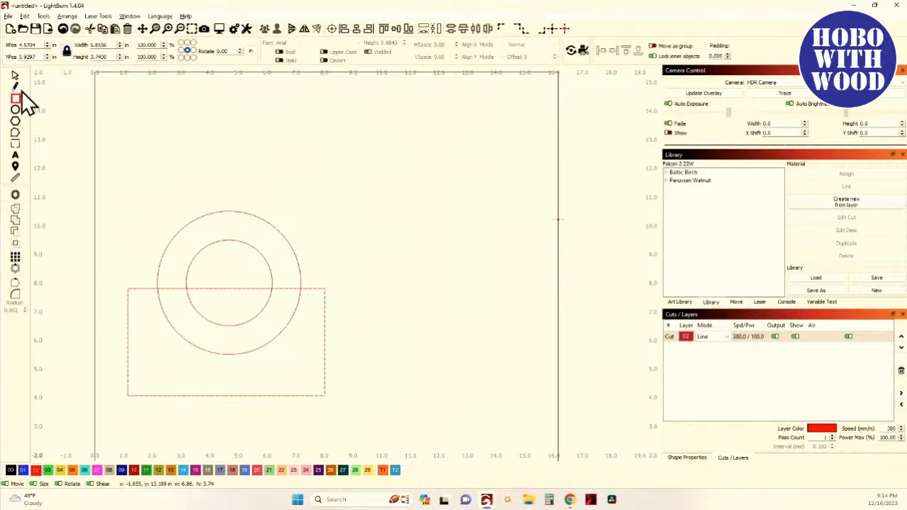
double_click(111, 58)
type("2.5")
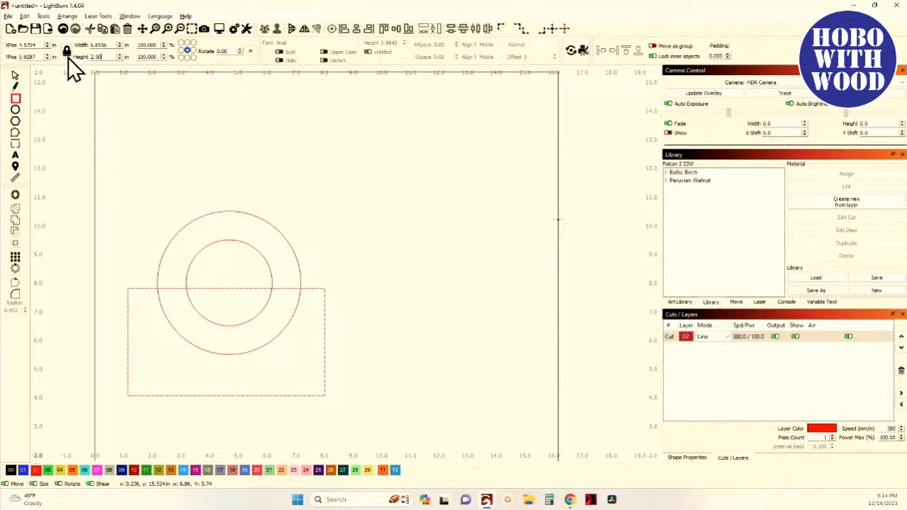
key("Tab")
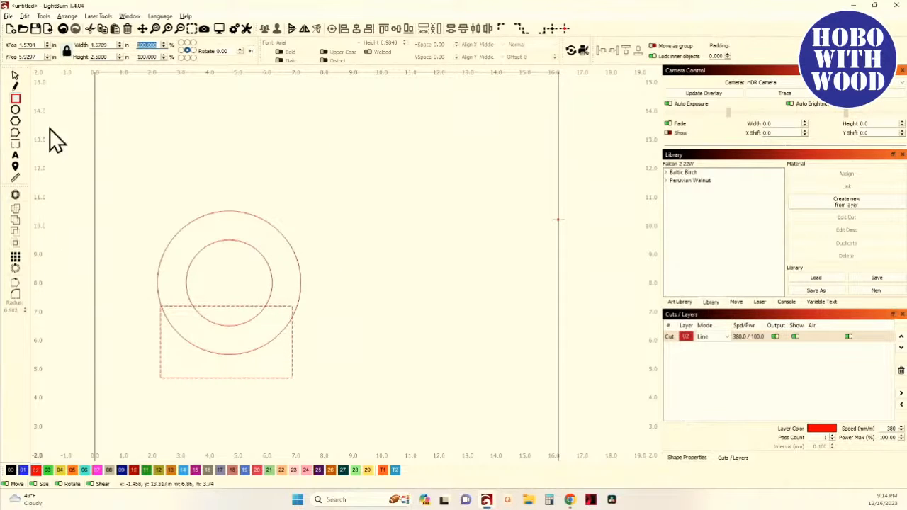
- Stretch the rectangle's width to about 5.77 in
left_click(15, 76)
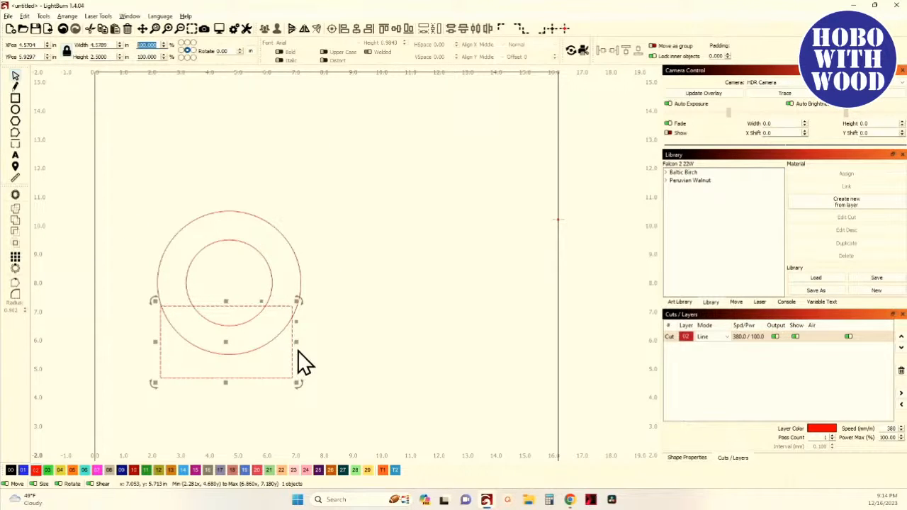
left_click_drag(296, 345, 332, 344)
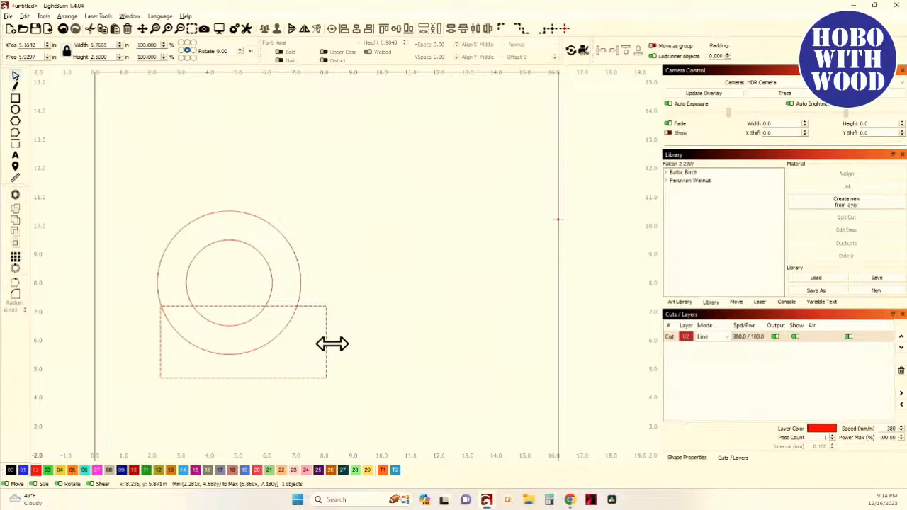
left_click(318, 276)
- Align the rectangle centred under the circles with its top edge at the circles' centre
left_click(241, 254)
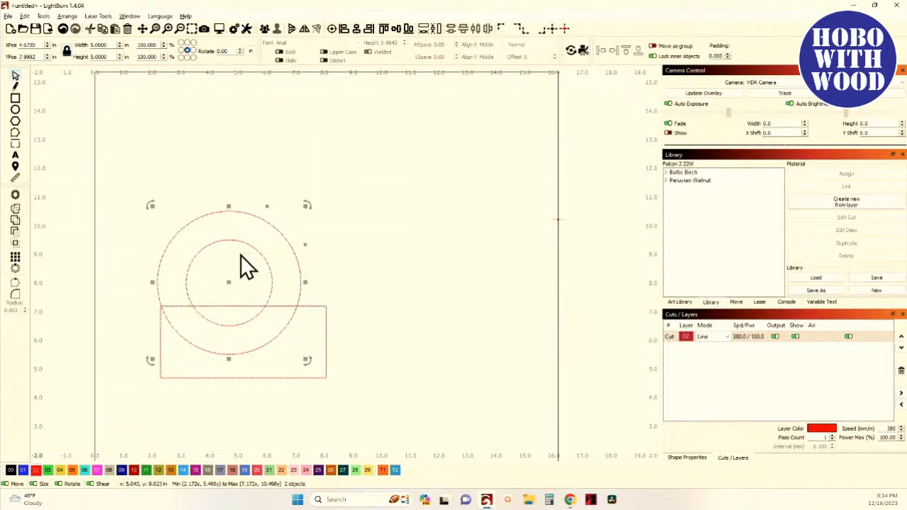
left_click(264, 31)
left_click(298, 375)
left_click(287, 254, "shift")
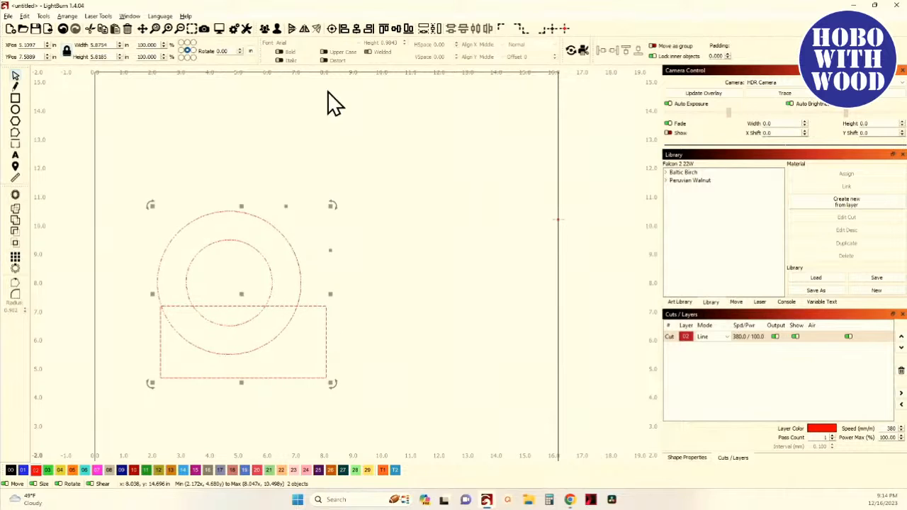
left_click(357, 30)
left_click(411, 29)
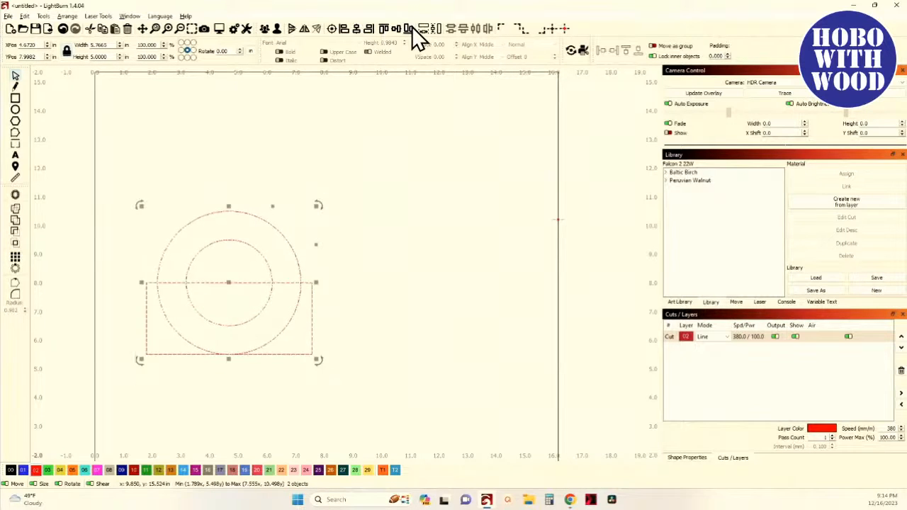
left_click(365, 211)
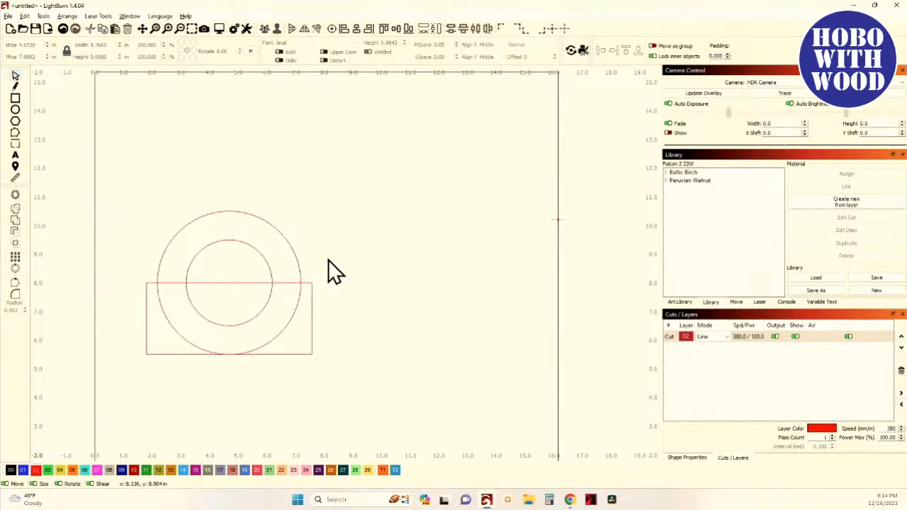
- Cut the circles with the rectangle using Cut Shapes and delete the upper circle portions
left_click(233, 242)
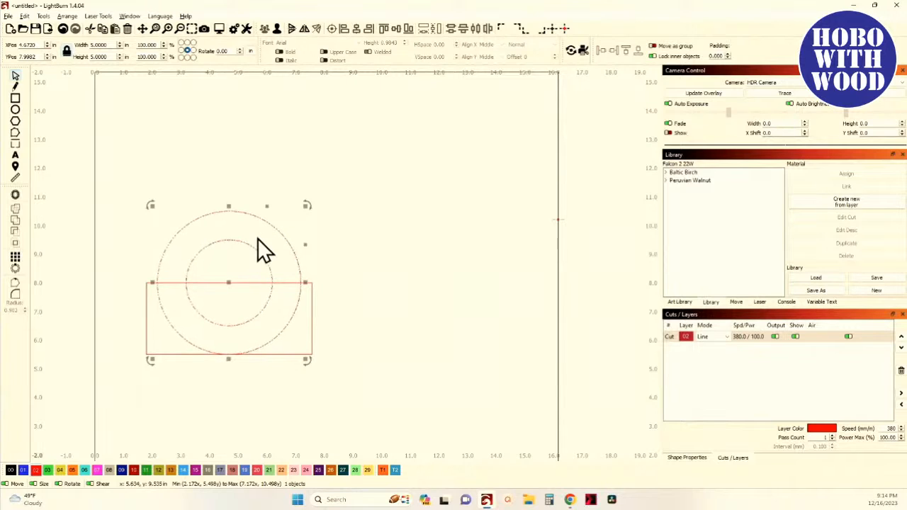
left_click(309, 341, "shift")
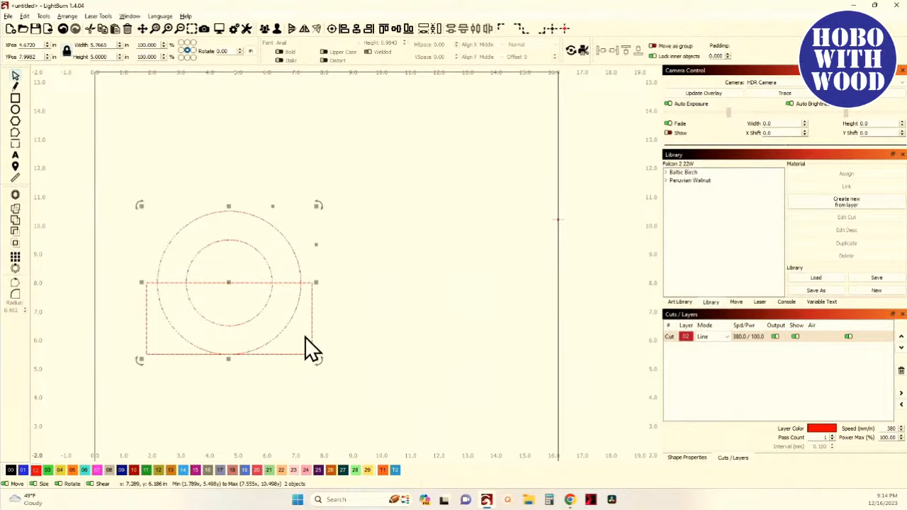
left_click(42, 16)
left_click(81, 211)
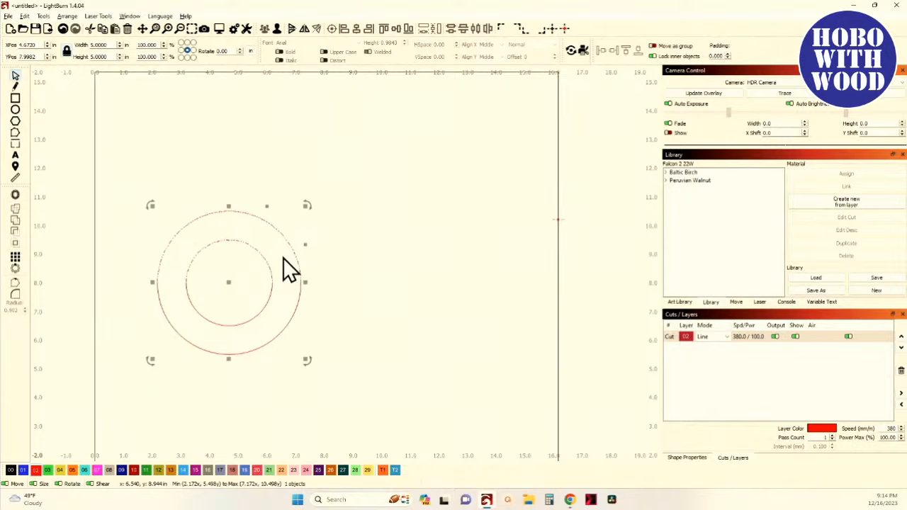
key("Delete")
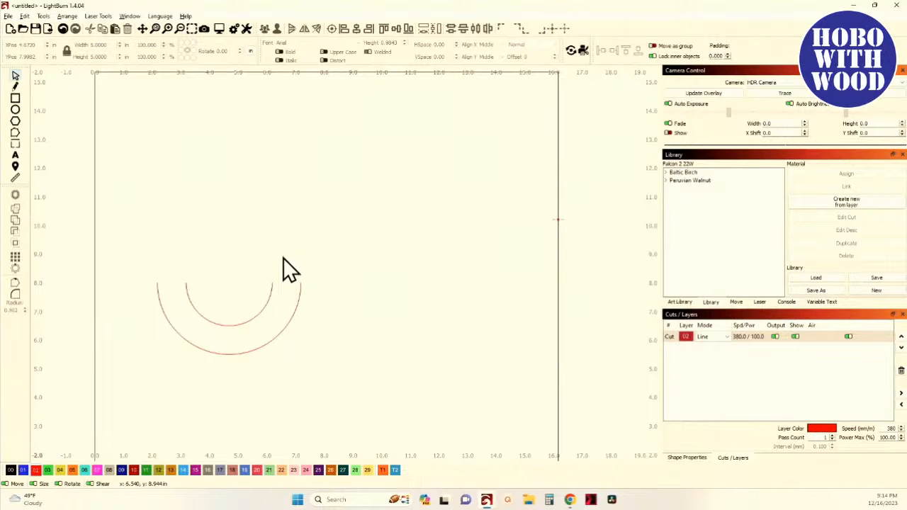
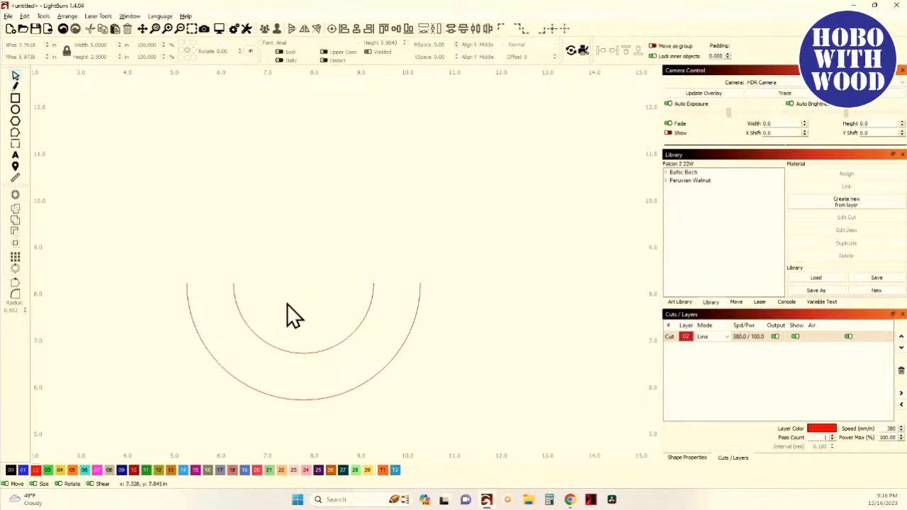
- Draw a 1 in square capping the ends of the right arc pair, spanning between the inner and outer circle ends
left_click(15, 99)
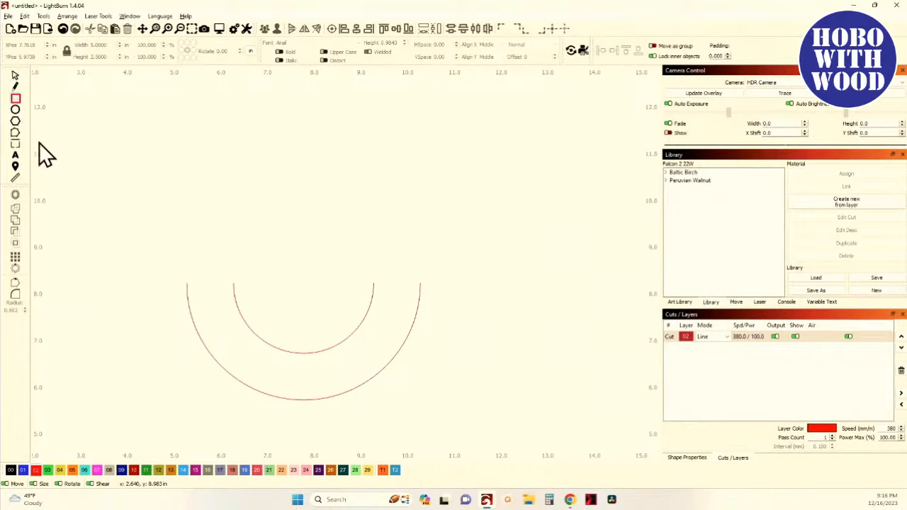
scroll(385, 307, "up", 6)
left_click_drag(377, 292, 365, 351)
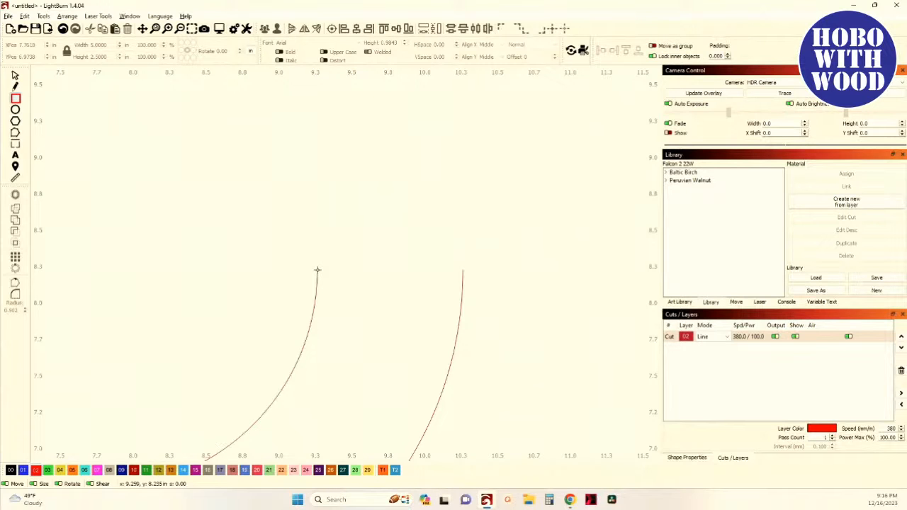
left_click_drag(317, 270, 462, 270)
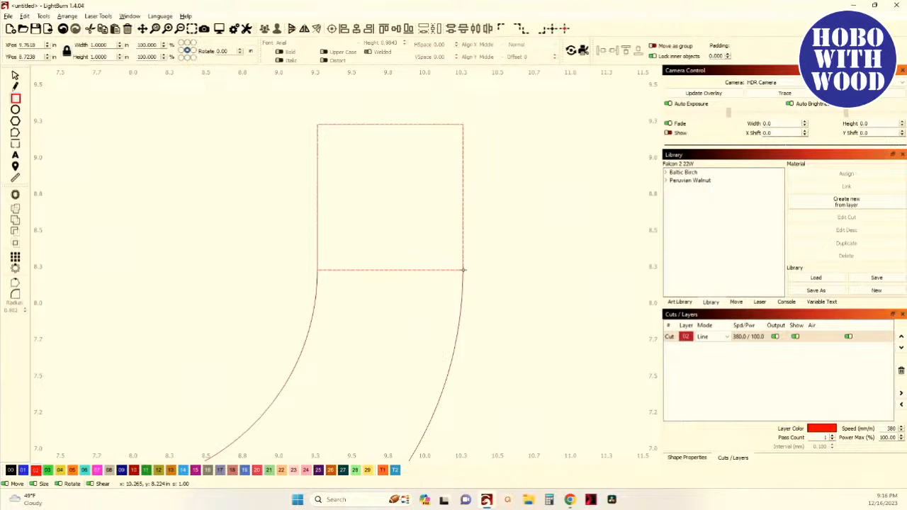
- Draw a matching square across the ends of the left arc pair
left_click_drag(122, 197, 195, 230)
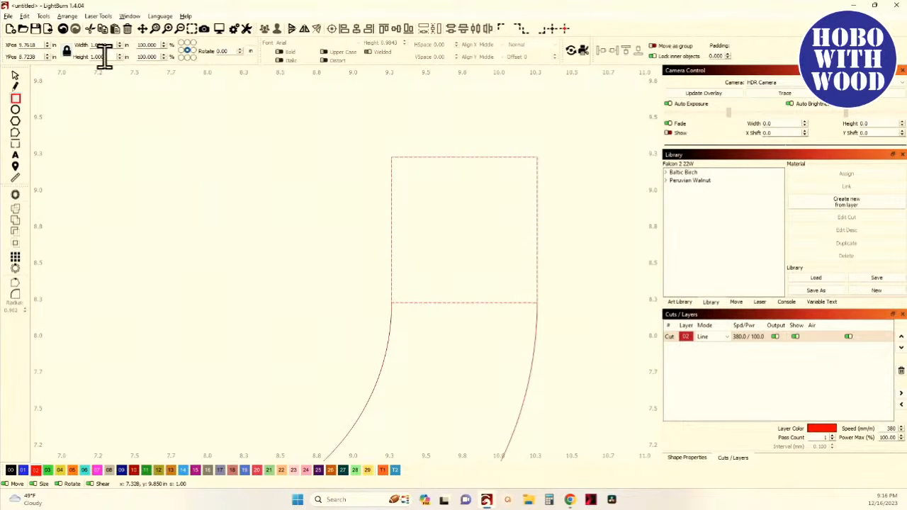
scroll(304, 277, "down", 3)
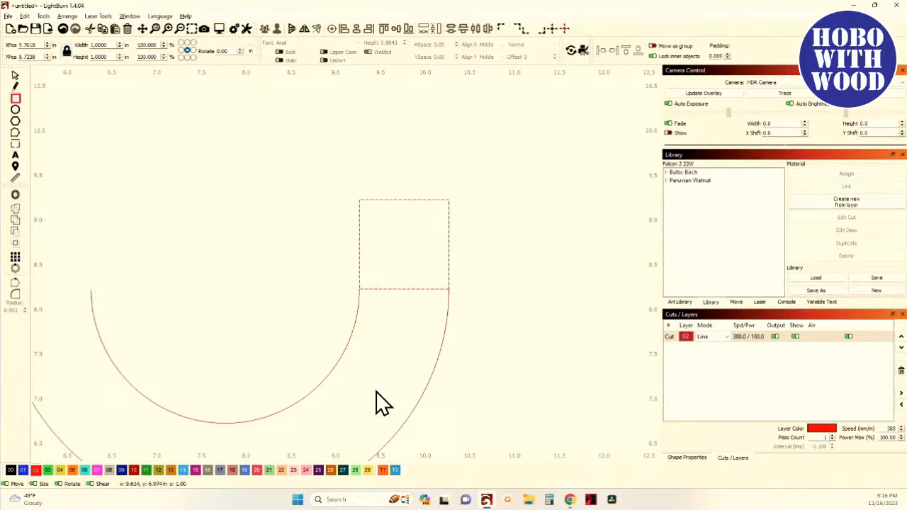
scroll(208, 316, "up", 2)
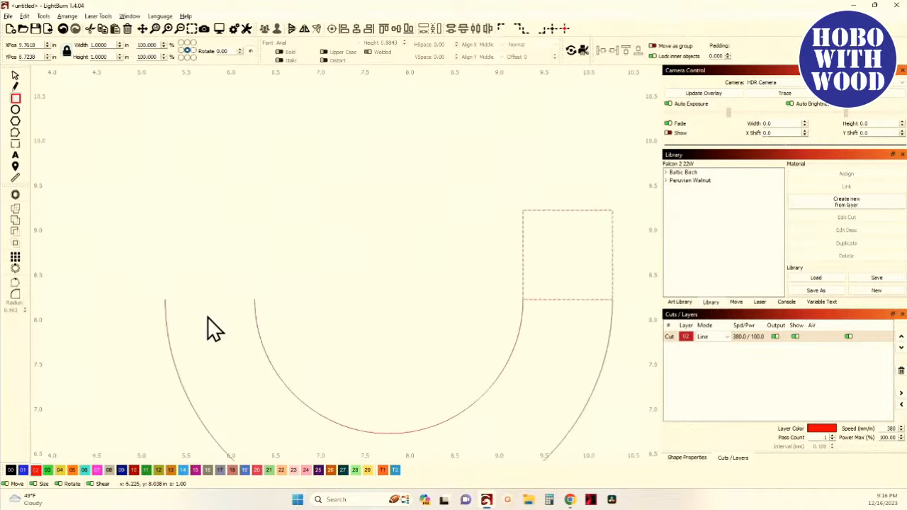
scroll(151, 298, "up", 1)
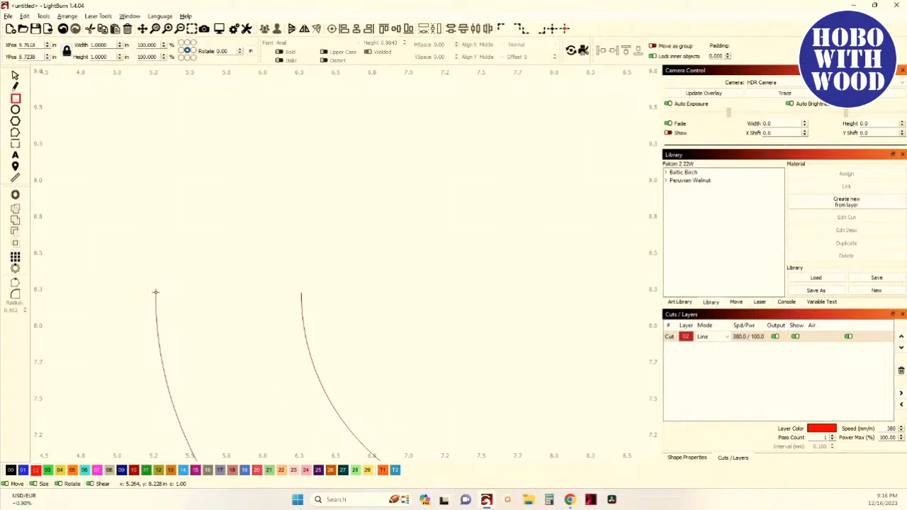
left_click_drag(156, 292, 304, 294)
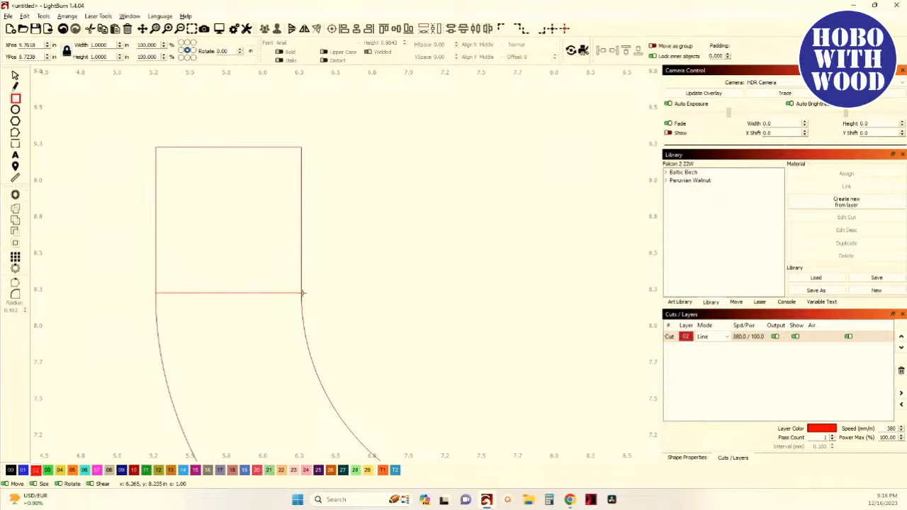
- Try setting the left square's width to 3 in, then undo the change
left_click(15, 77)
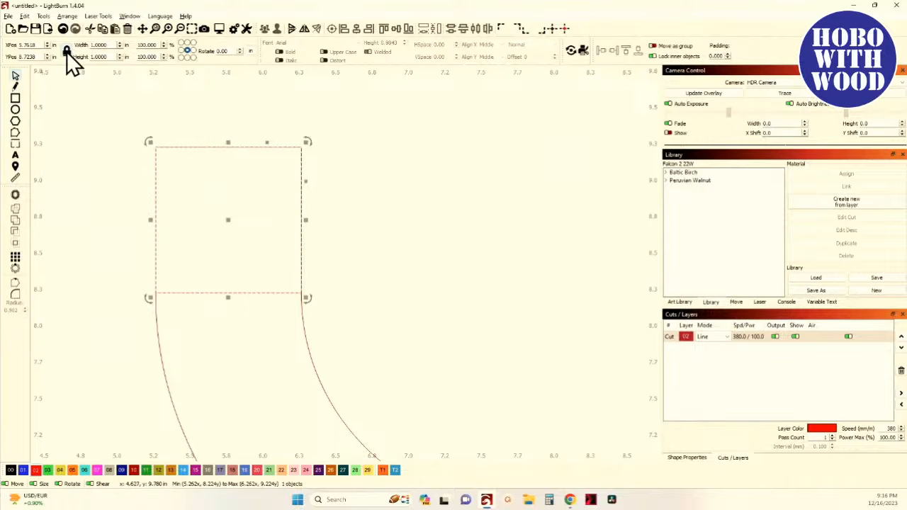
scroll(138, 170, "down", 1)
scroll(139, 170, "down", 1)
left_click_drag(137, 228, 133, 328)
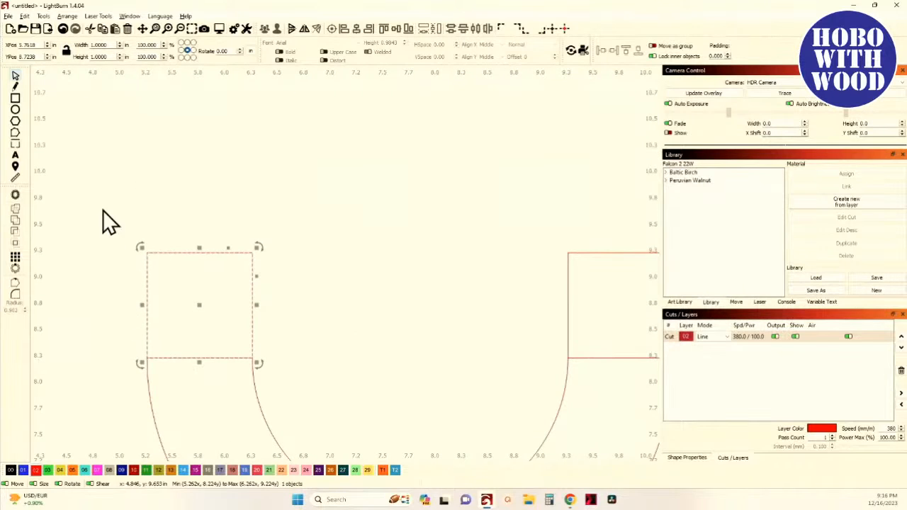
double_click(111, 45)
type("3.")
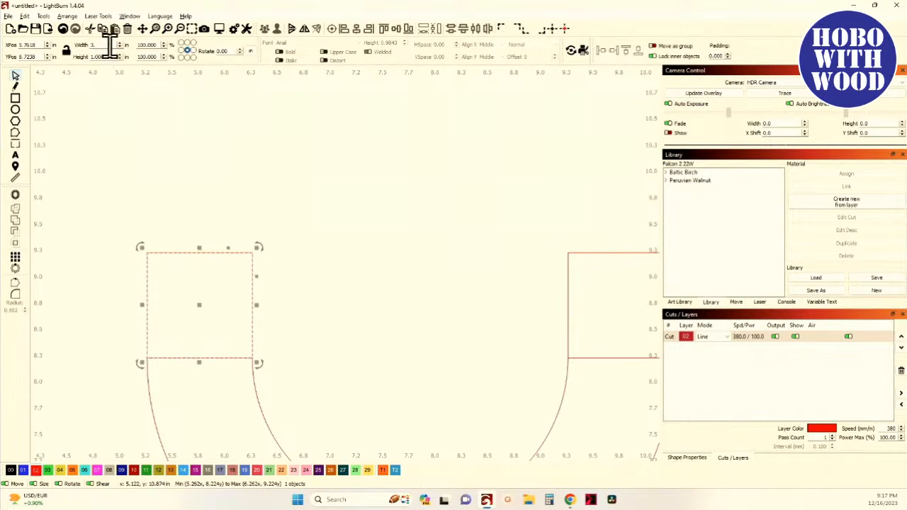
key("Tab")
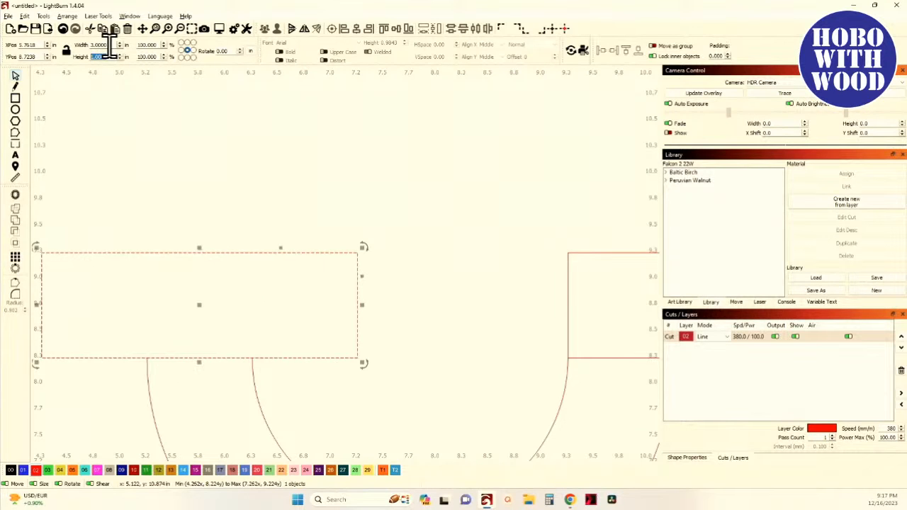
left_click(63, 29)
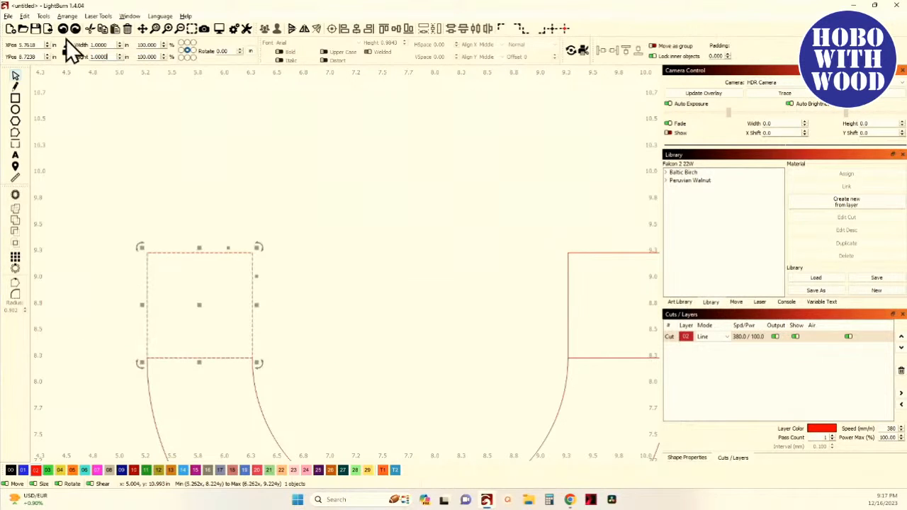
- Try setting the left square's height to 3 in, then undo the change
type("3")
key("Tab")
scroll(41, 174, "down", 1)
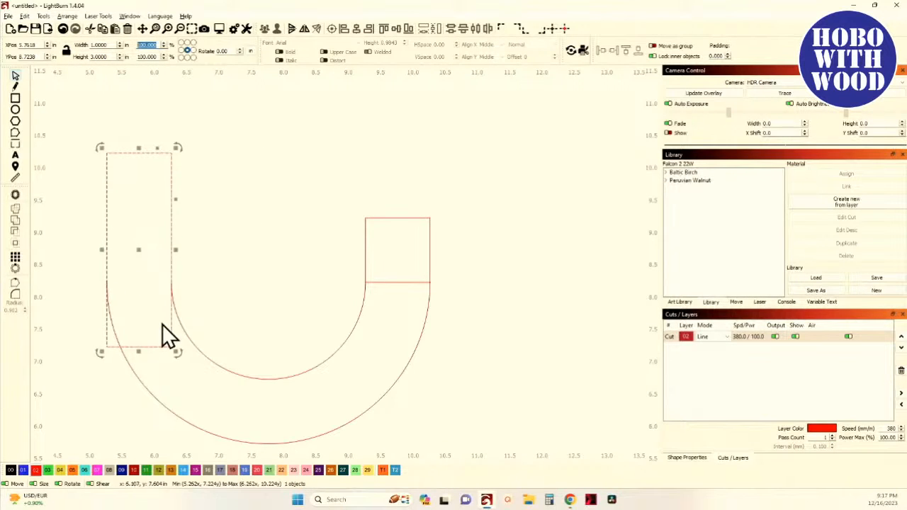
left_click_drag(209, 305, 282, 326)
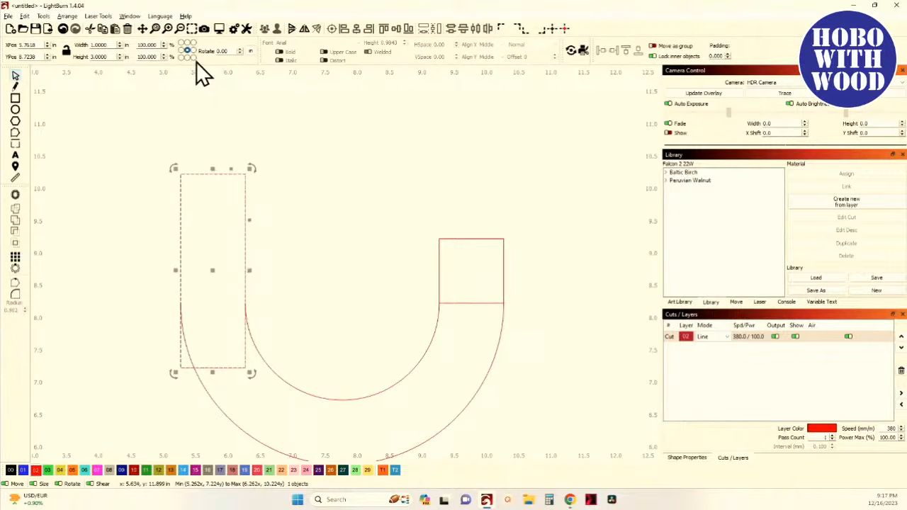
left_click(64, 30)
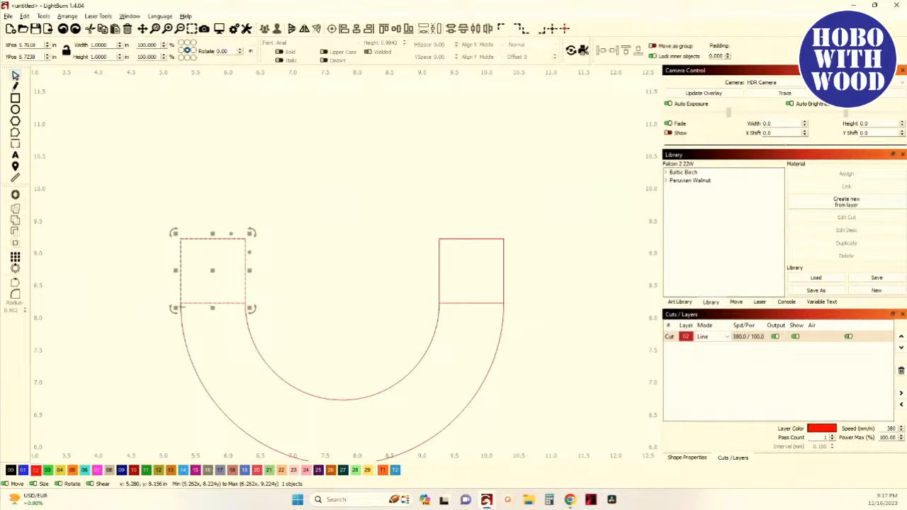
- Anchor the left square at its bottom-left corner and set its height to 3.0 in so it extends upward
scroll(180, 303, "up", 8)
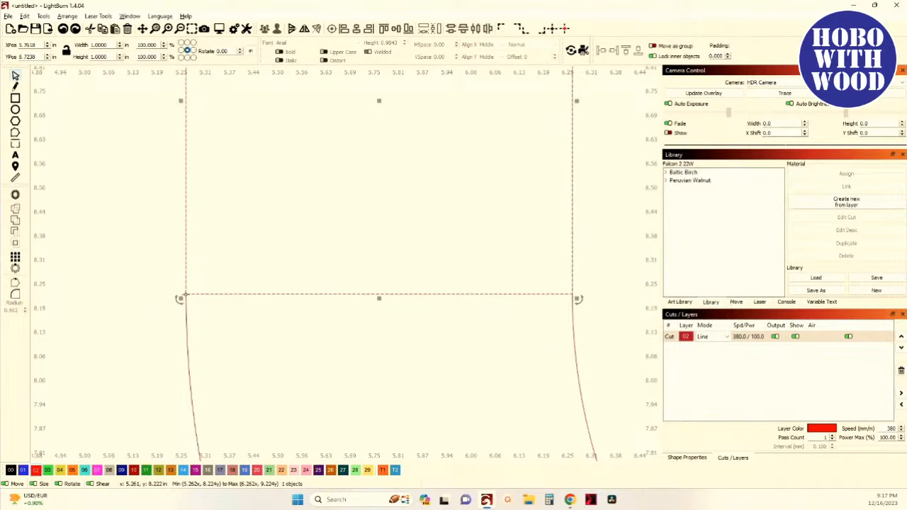
scroll(182, 296, "down", 2)
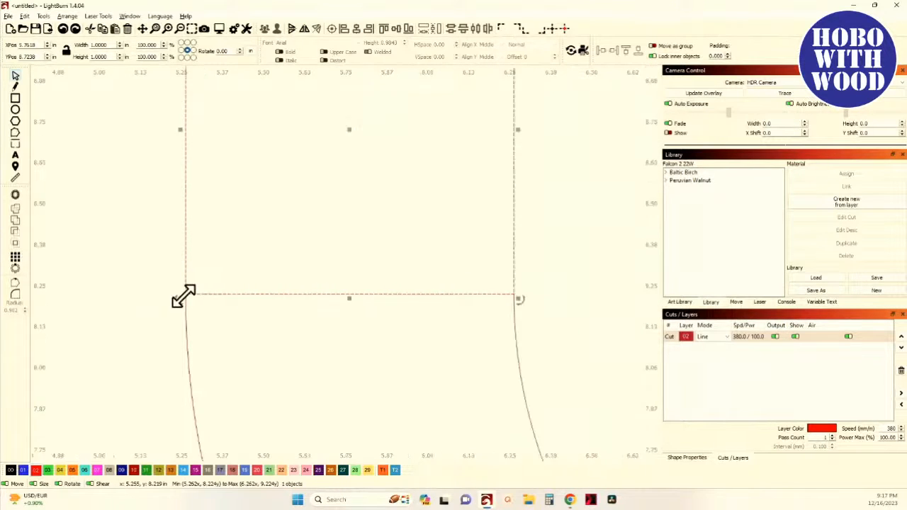
left_click(181, 58)
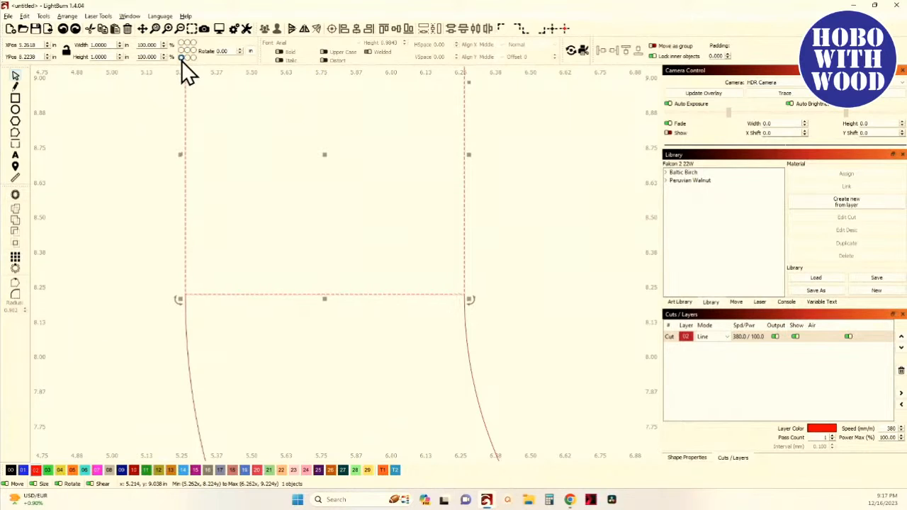
left_click_drag(184, 125, 188, 175)
scroll(182, 333, "down", 3)
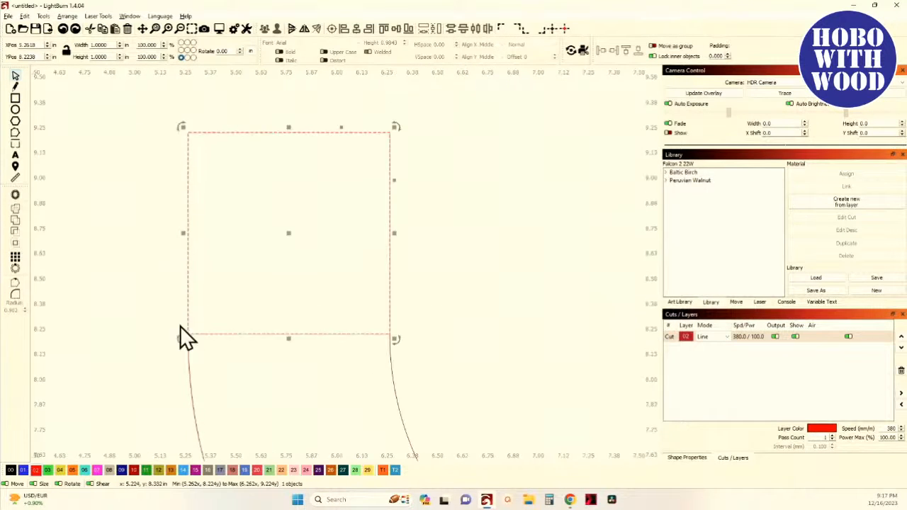
double_click(107, 58)
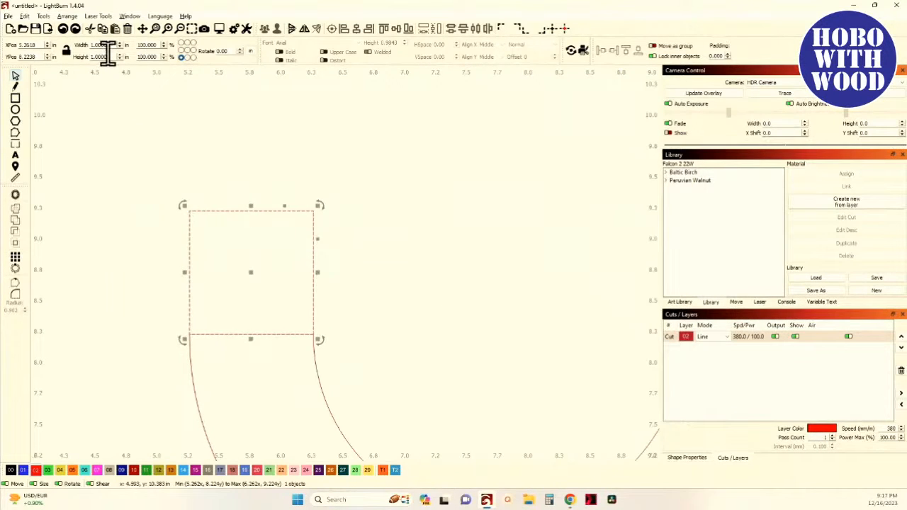
type("3.0")
left_click(67, 52)
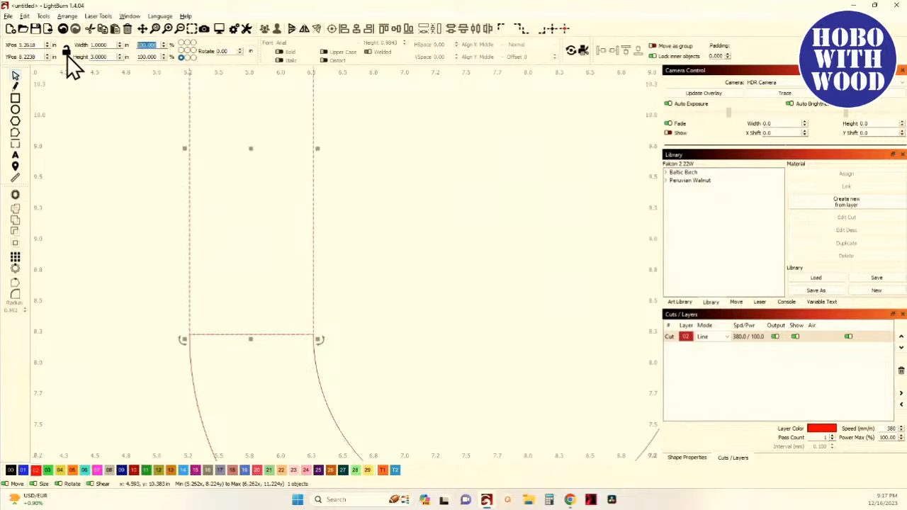
- Select both squares and convert them to paths
scroll(71, 113, "down", 3)
scroll(167, 243, "down", 2)
scroll(165, 234, "down", 2)
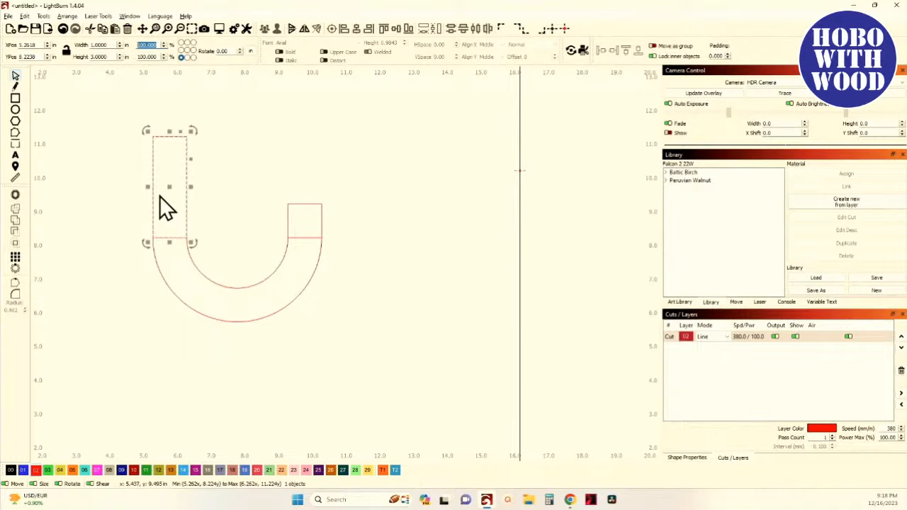
left_click(302, 218)
left_click(302, 218, "shift")
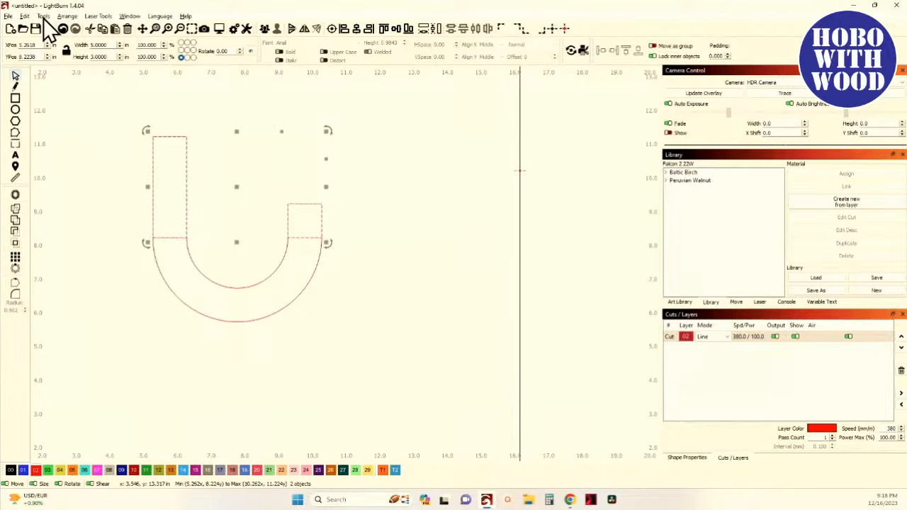
left_click(25, 17)
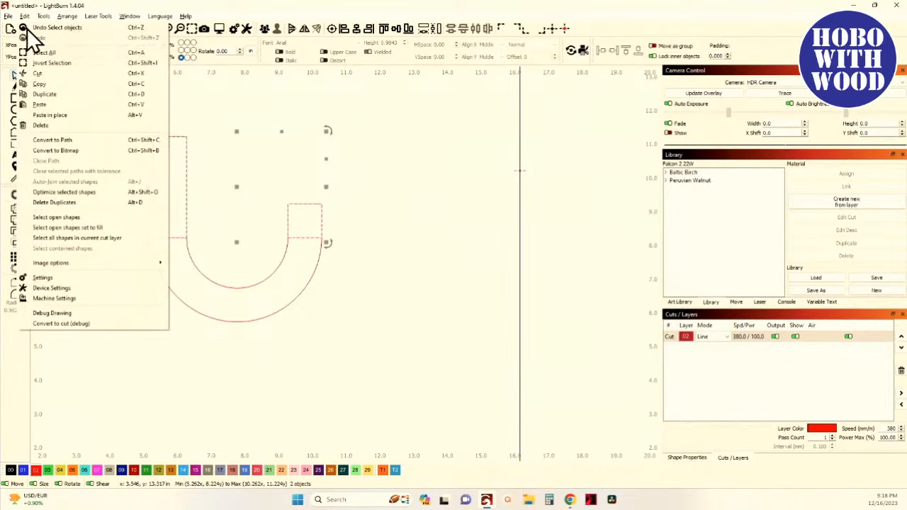
left_click(73, 141)
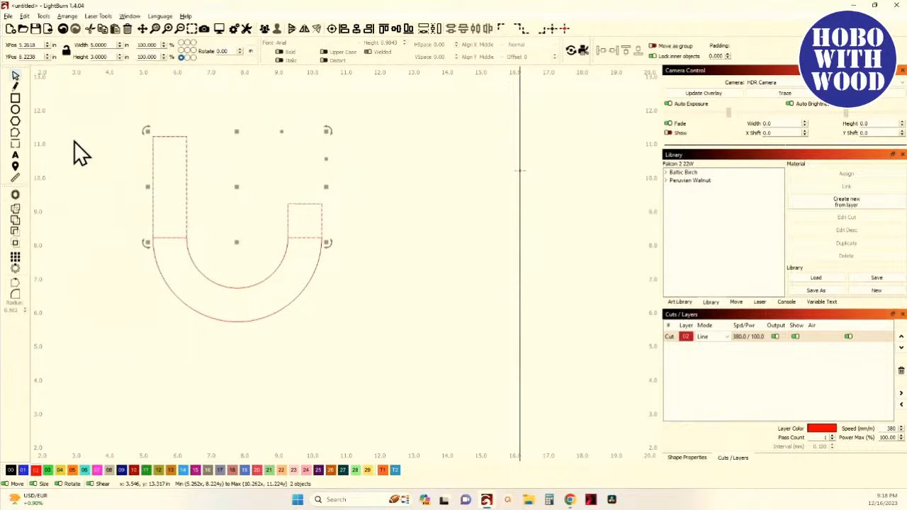
- Delete the bottom edge segments of both squares with node editing, opening the arms onto the arcs
left_click(15, 134)
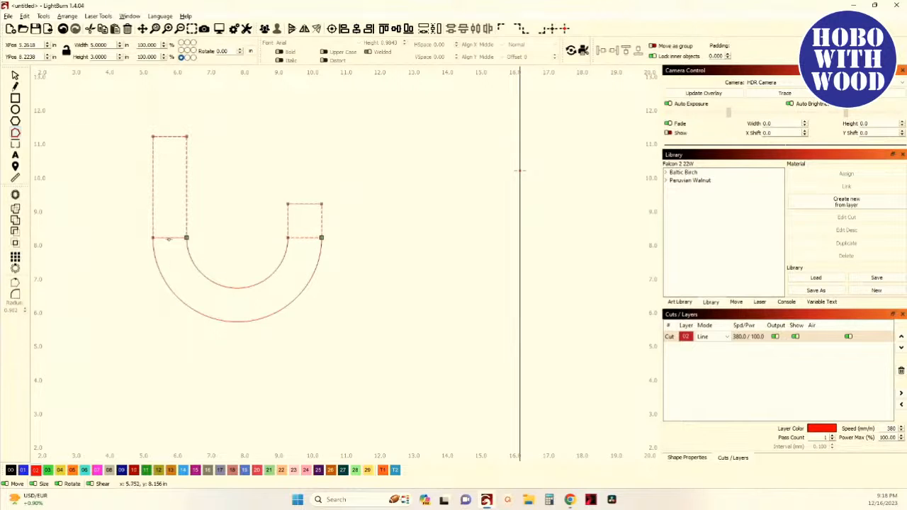
scroll(168, 237, "up", 5)
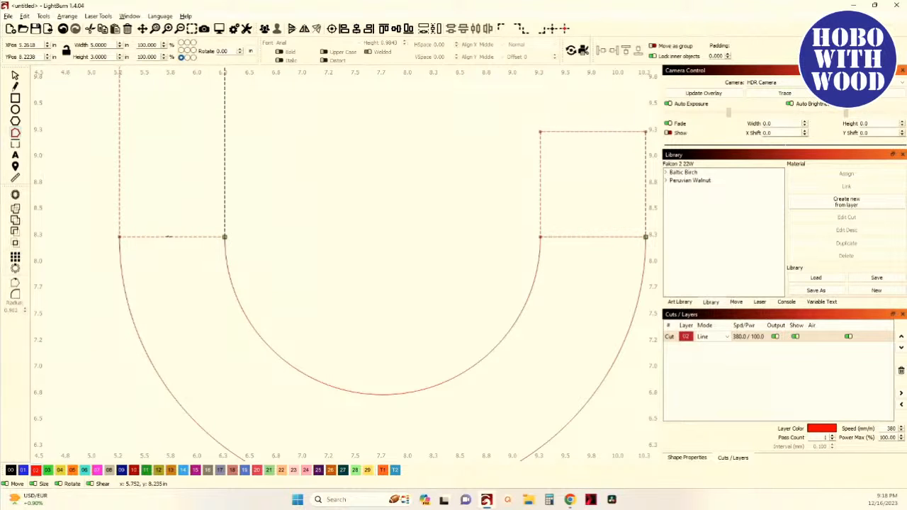
left_click(169, 237)
left_click(592, 237)
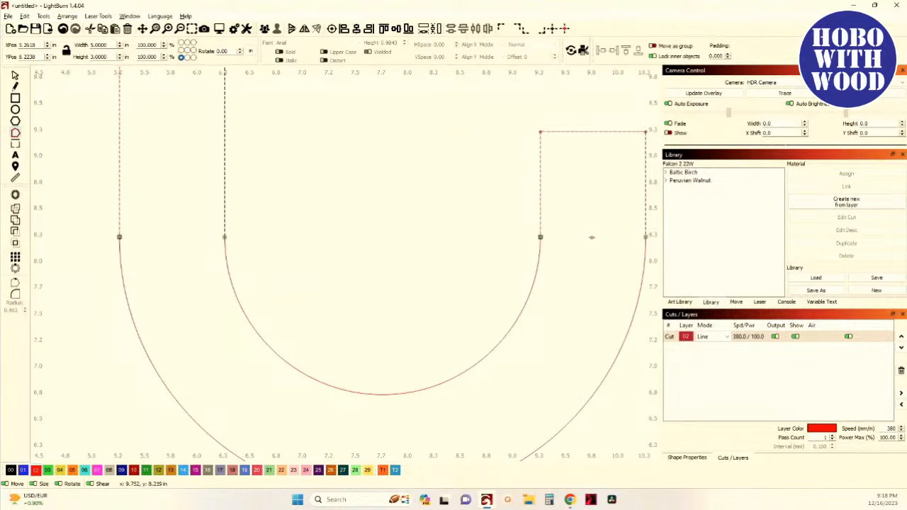
scroll(534, 248, "down", 4)
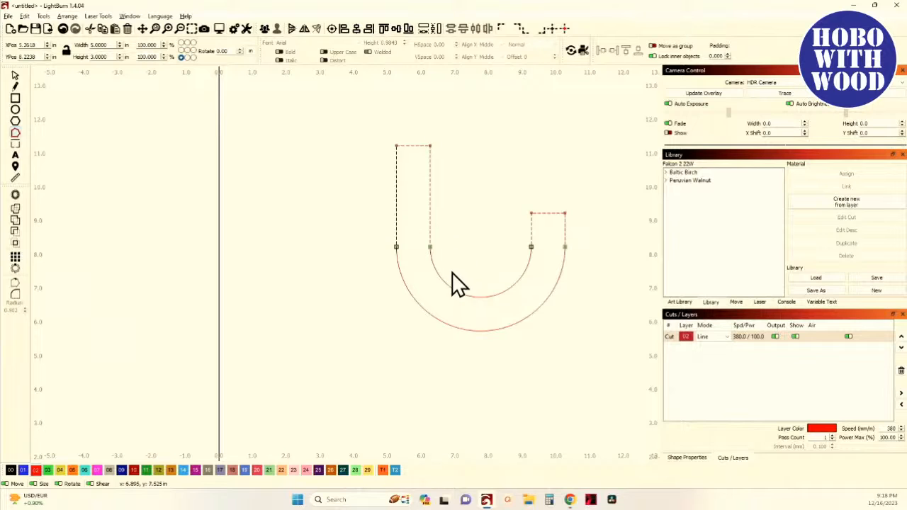
- Select the curved U outline and break it apart
left_click(14, 76)
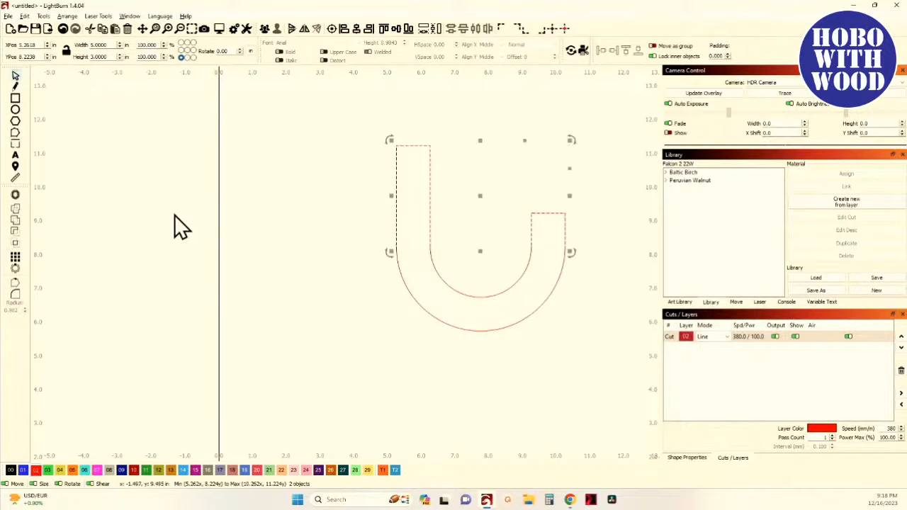
left_click_drag(331, 297, 206, 316)
left_click(328, 383)
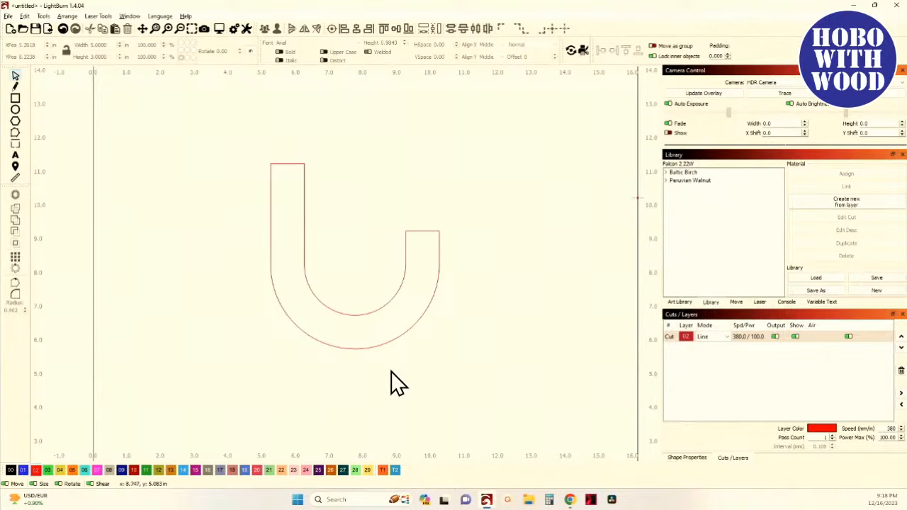
left_click_drag(397, 369, 323, 305)
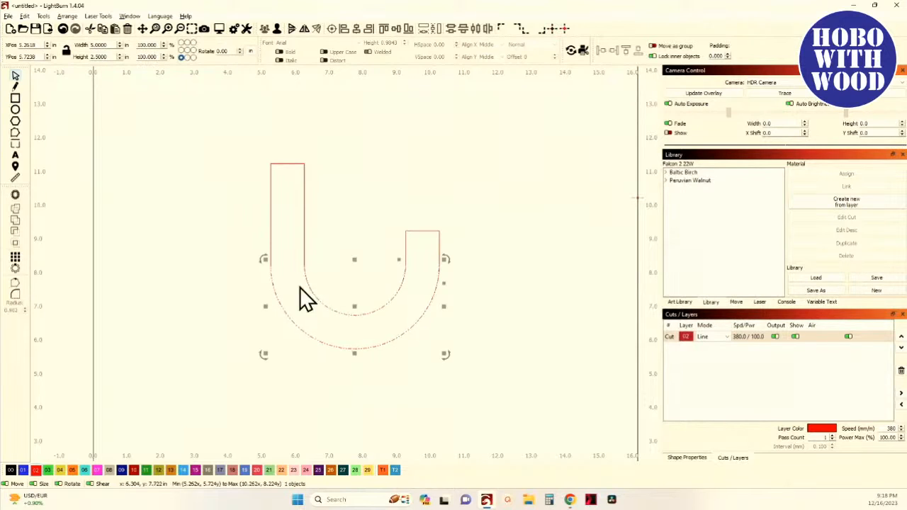
left_click(277, 31)
left_click(342, 134)
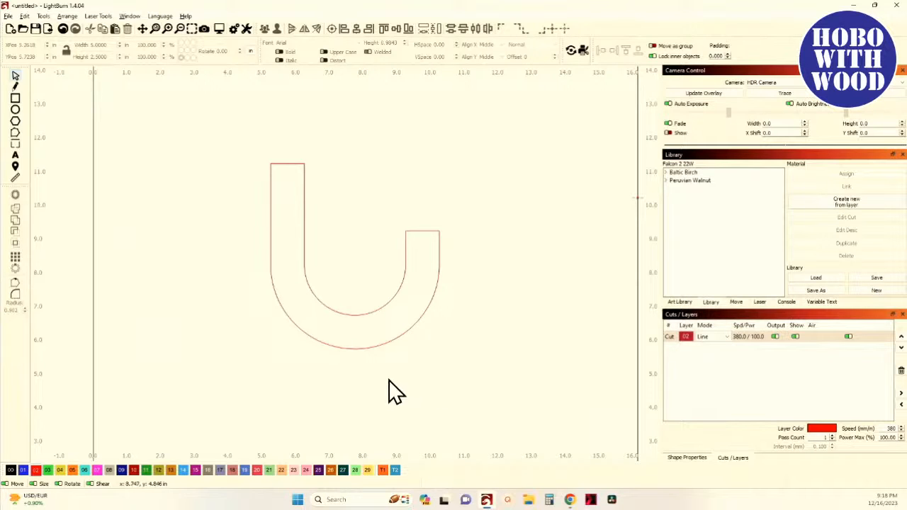
- Select the outline pieces individually to check which shapes are separate objects
left_click_drag(263, 146, 475, 395)
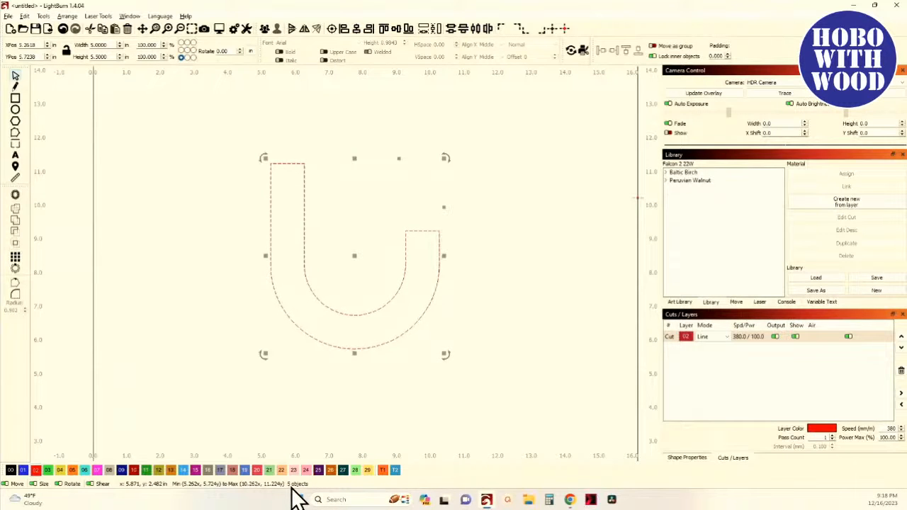
left_click(364, 415)
left_click(334, 346)
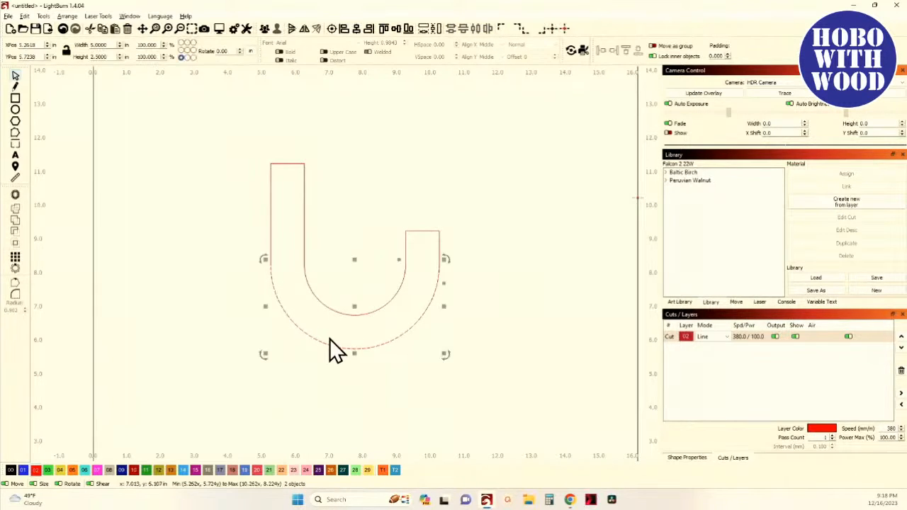
left_click(344, 317)
left_click(307, 200)
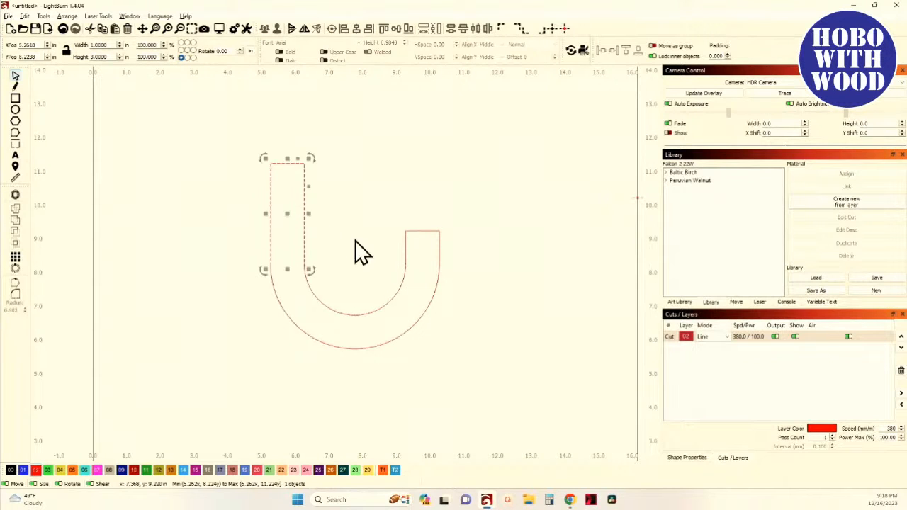
- Select all the outline pieces of the U and auto-join them into a single shape
left_click(421, 249)
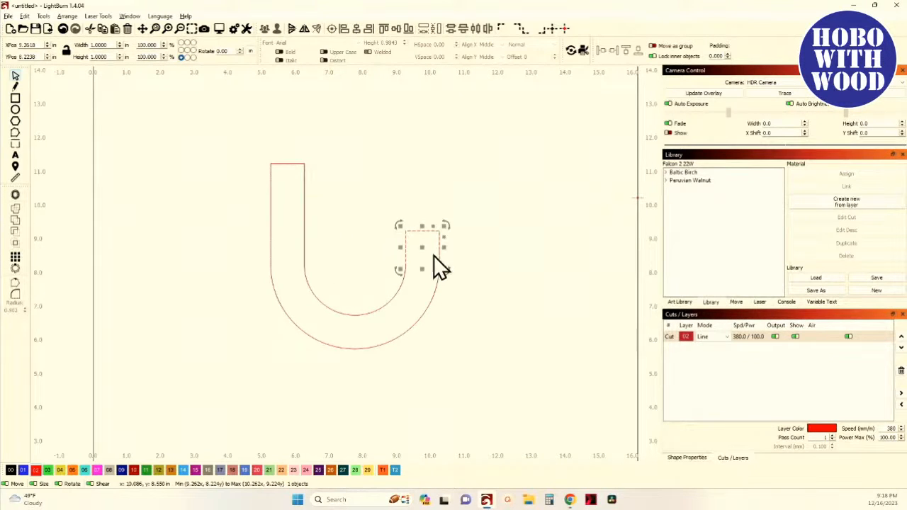
left_click(348, 249)
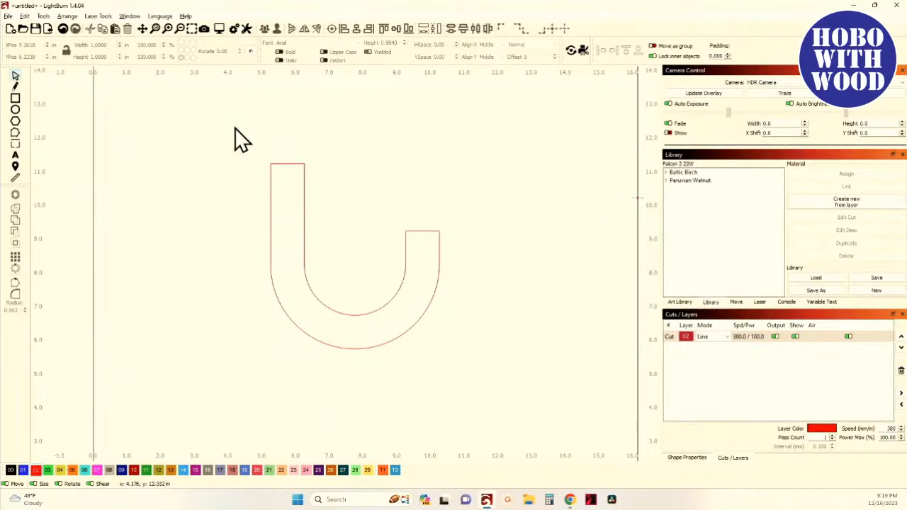
left_click_drag(234, 128, 492, 399)
scroll(316, 294, "up", 3)
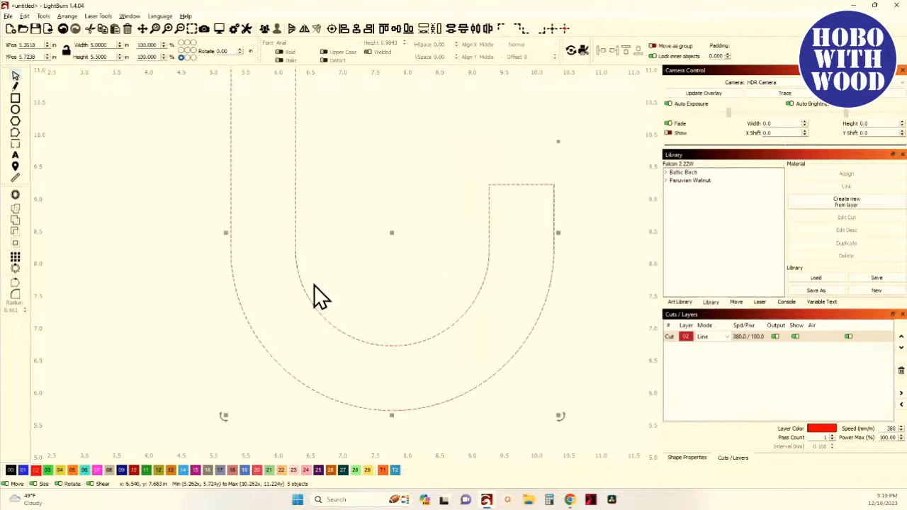
scroll(314, 286, "up", 2)
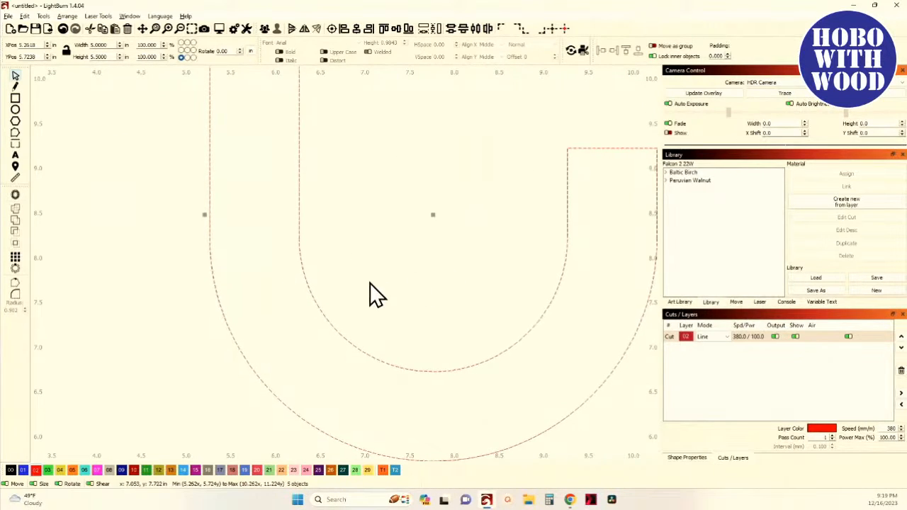
left_click_drag(541, 318, 506, 351)
scroll(397, 305, "down", 3)
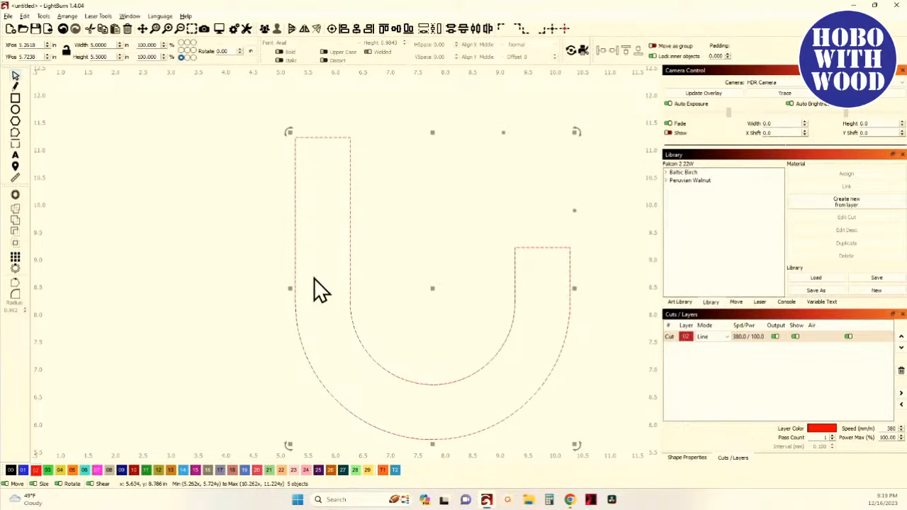
left_click_drag(248, 288, 169, 233)
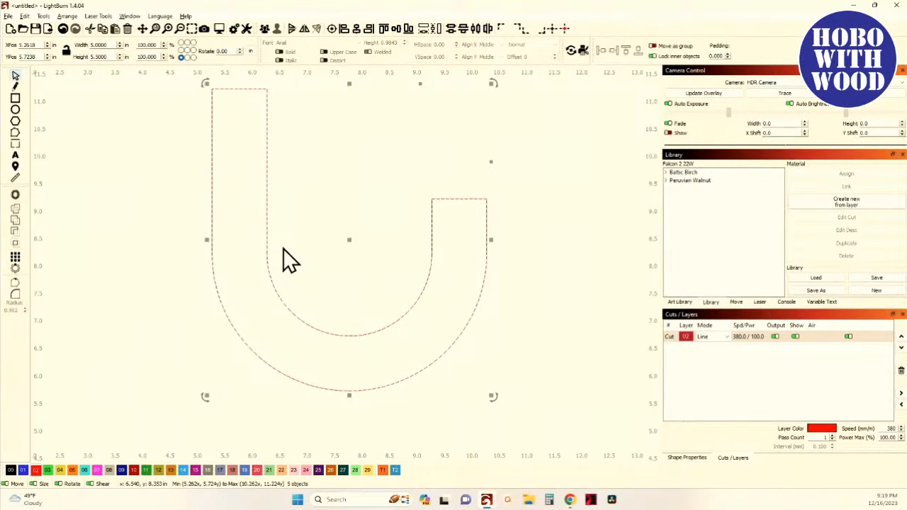
key("alt+j")
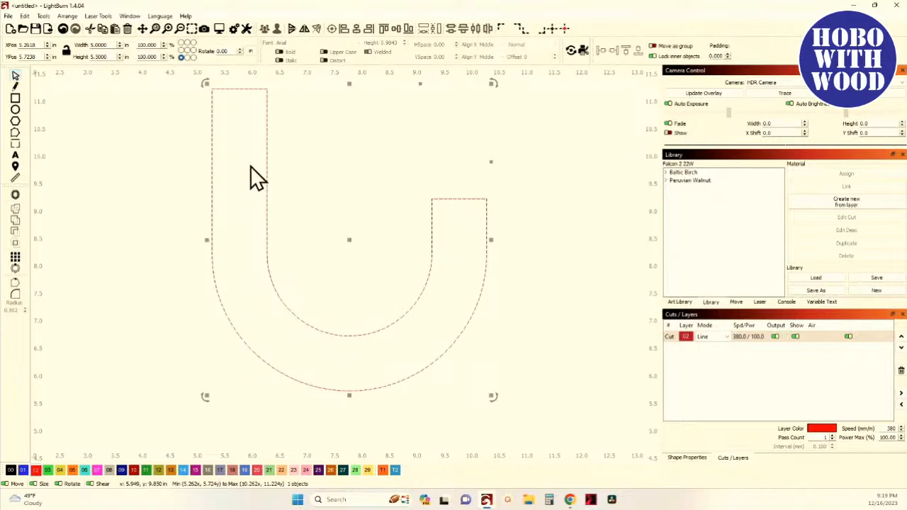
- Zoom in on the left arm's top corner to inspect the joined outline
left_click(66, 31)
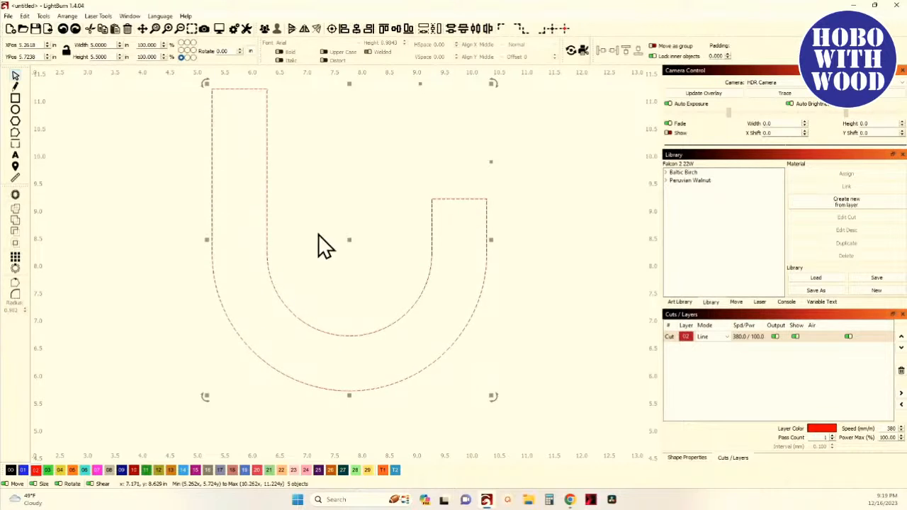
scroll(318, 234, "up", 8)
scroll(280, 200, "up", 3)
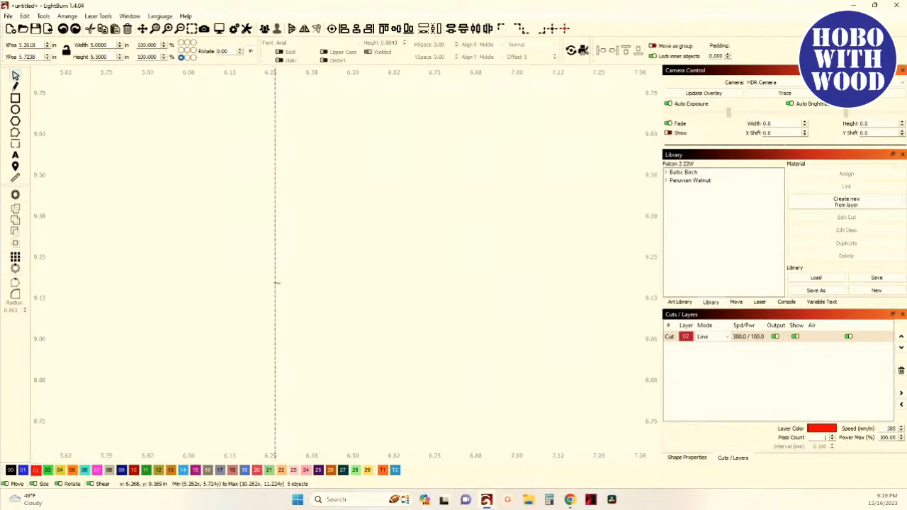
scroll(292, 306, "down", 6)
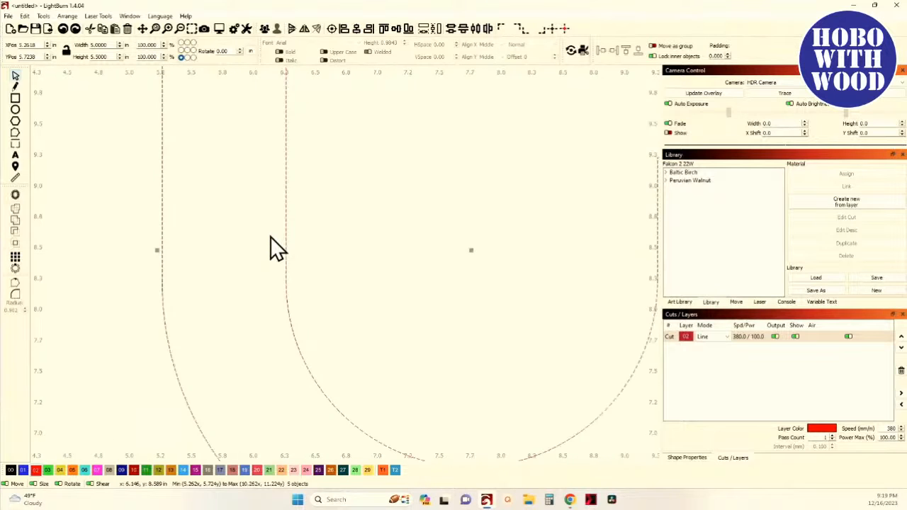
scroll(270, 241, "down", 5)
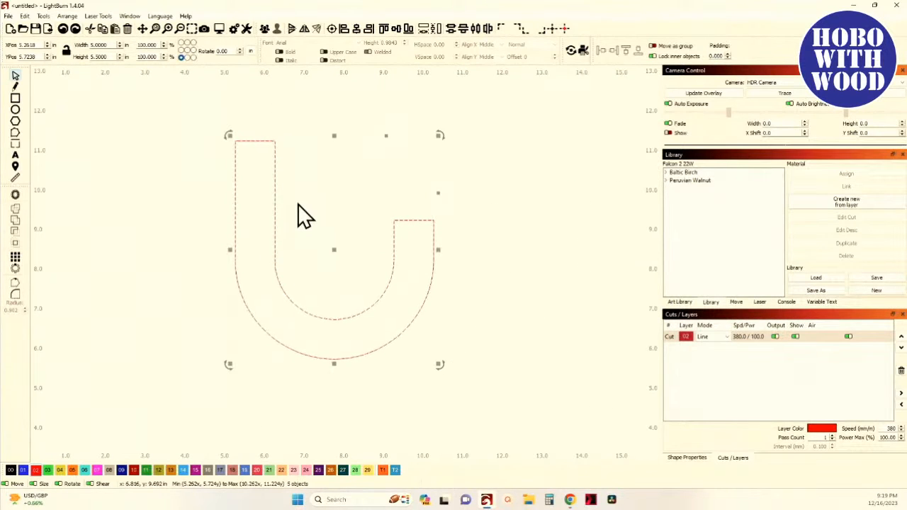
scroll(298, 203, "up", 10)
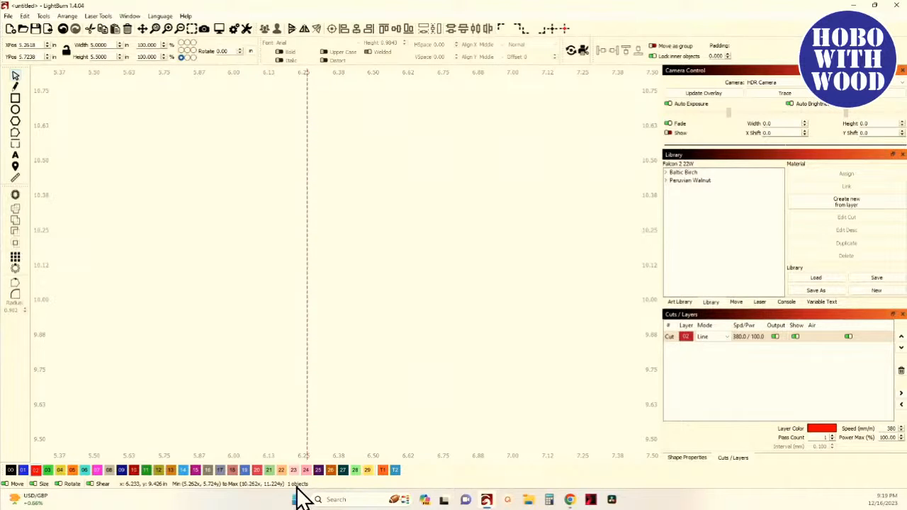
scroll(321, 367, "down", 8)
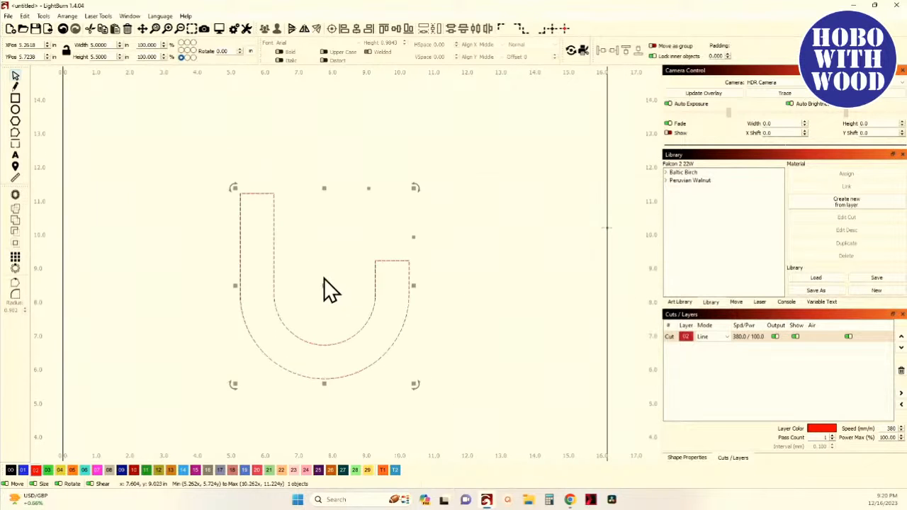
- Move the joined U shape slightly up and to the right
left_click_drag(324, 291, 345, 258)
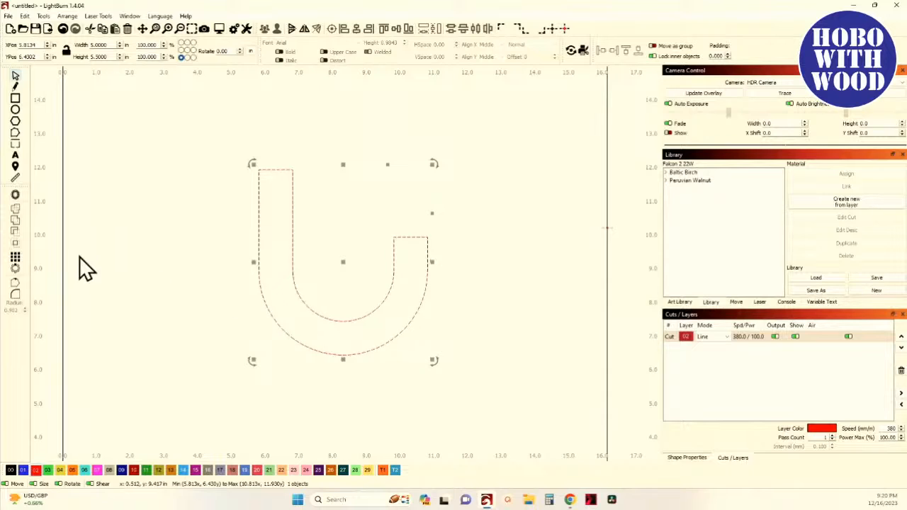
scroll(105, 312, "down", 1)
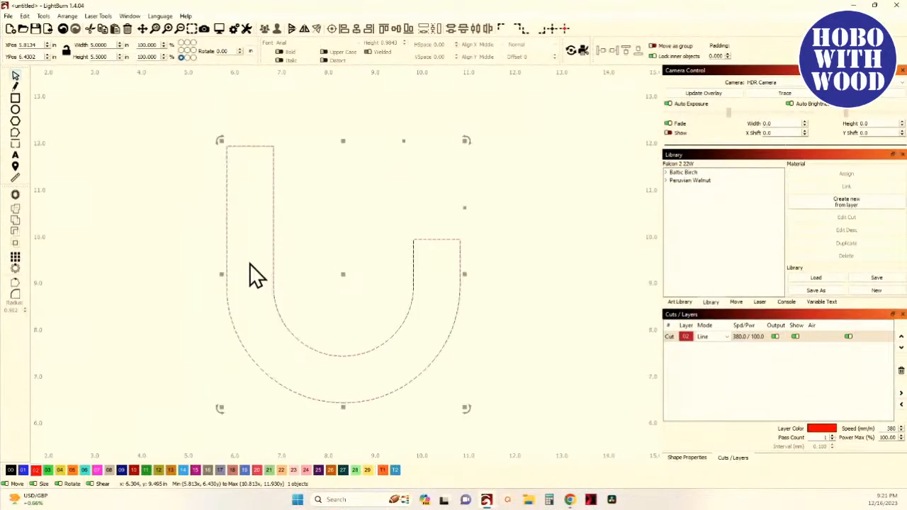
left_click_drag(249, 263, 286, 291)
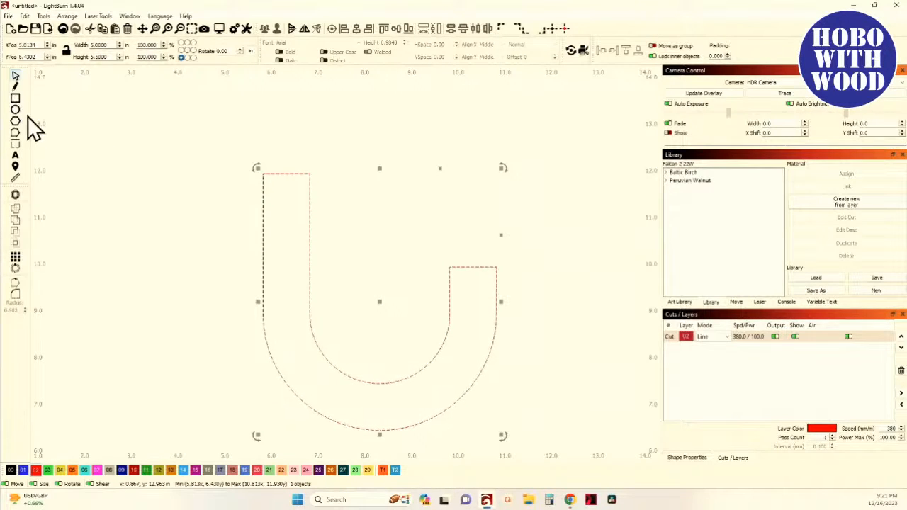
- Draw a small narrow rectangle, about 0.12 by 0.55 in, beside the left arm
left_click(15, 99)
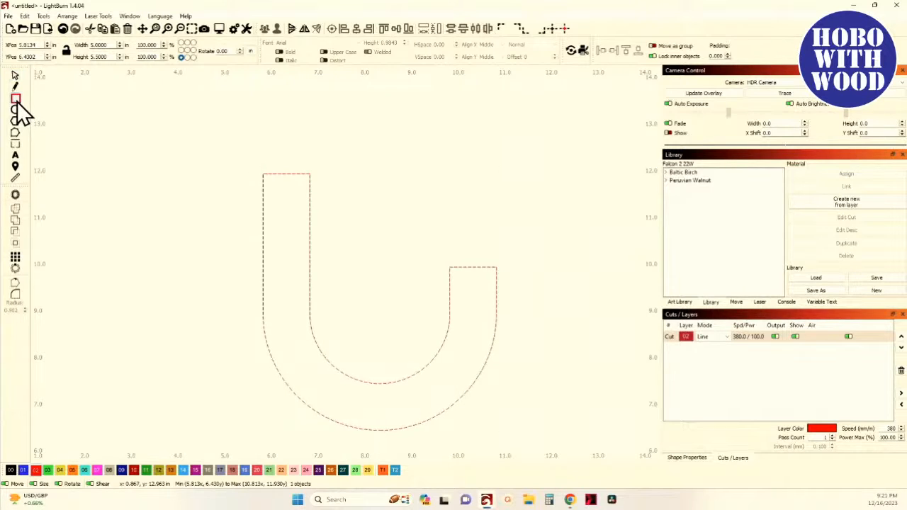
left_click(249, 53)
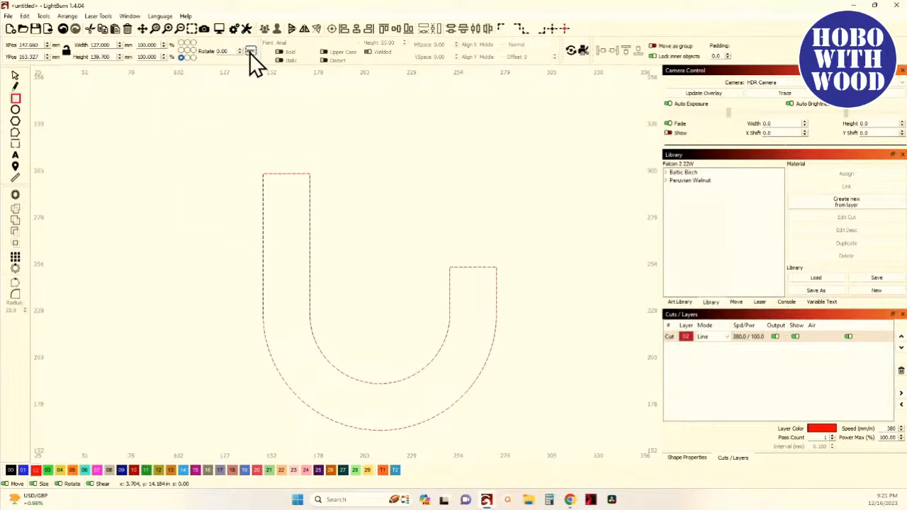
left_click(249, 53)
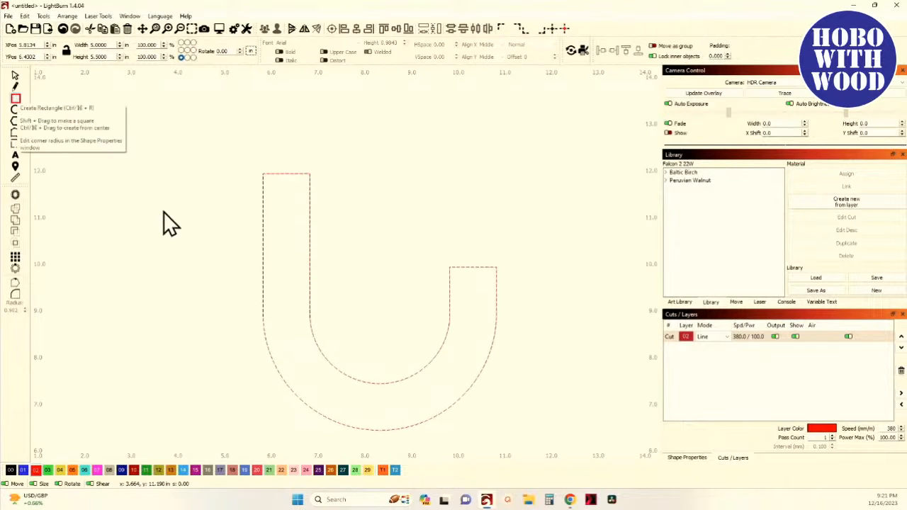
left_click_drag(227, 198, 234, 226)
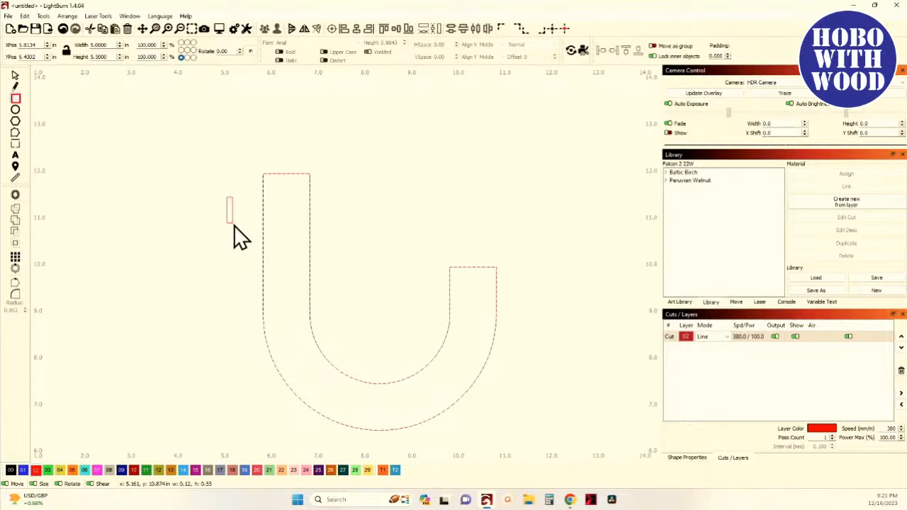
left_click(16, 76)
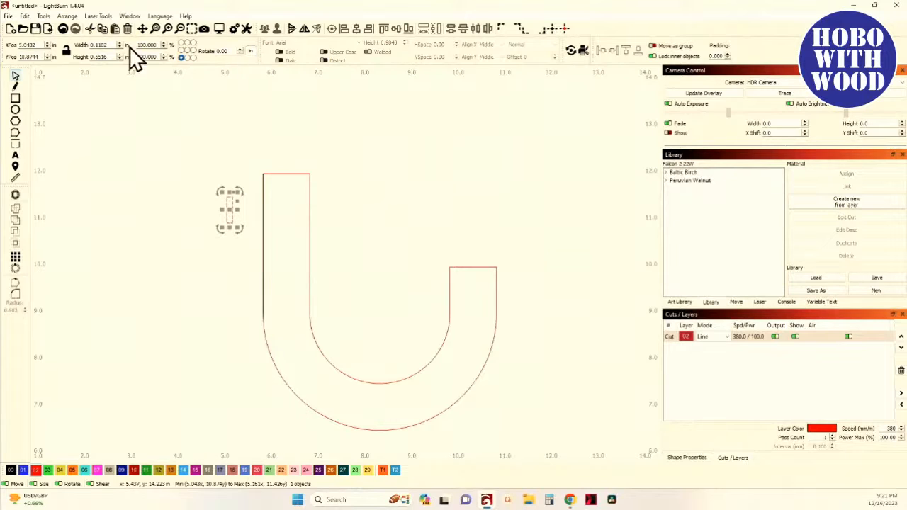
- Set the rectangle's width to 3mm and its height to 0.5 in
double_click(103, 44)
type("3mm")
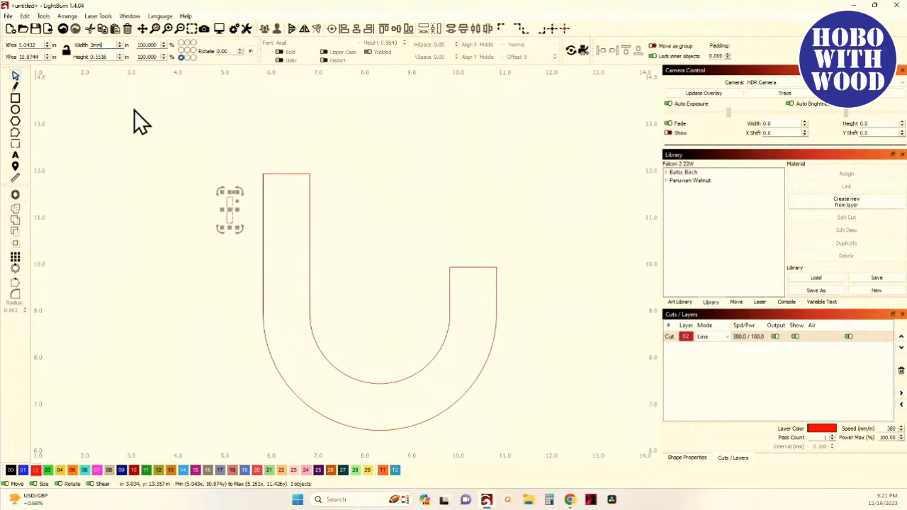
key("Return")
left_click_drag(106, 57, 84, 60)
type("0.5")
key("Return")
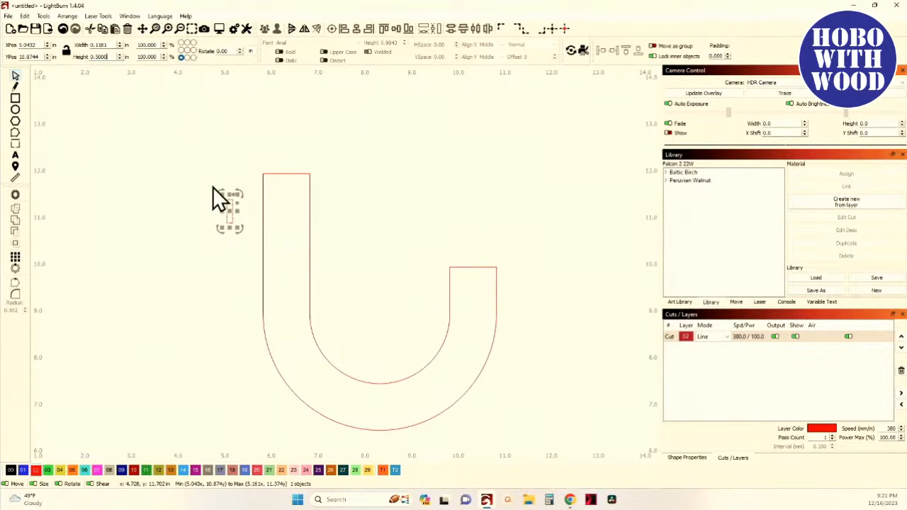
- Move the rectangle onto the top of the left arm's outer edge
scroll(221, 241, "up", 4)
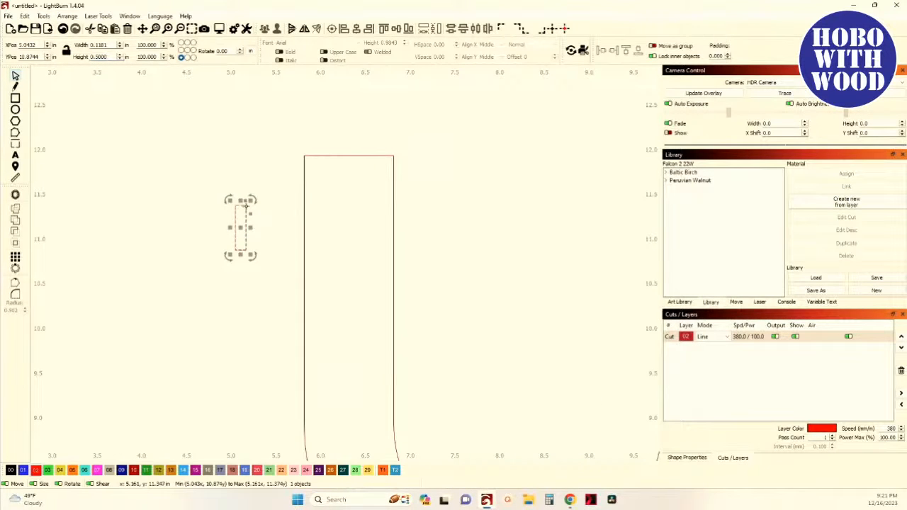
scroll(245, 207, "up", 2)
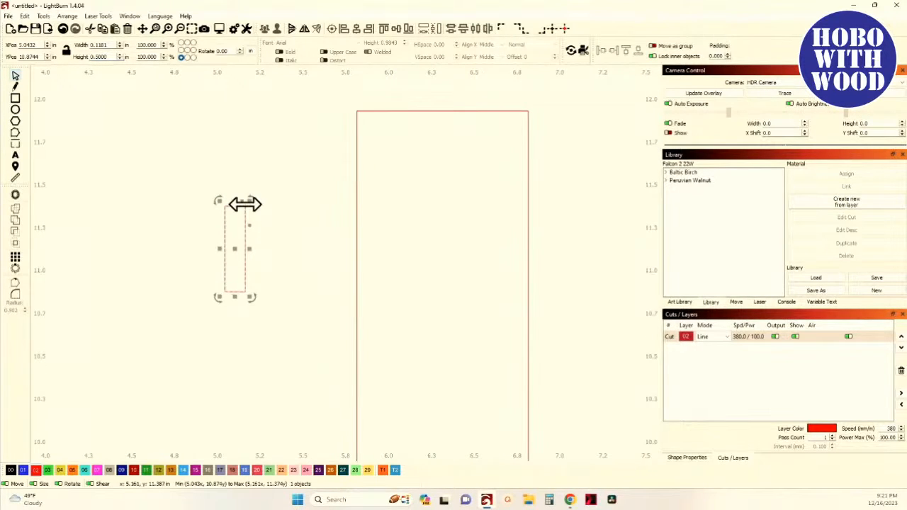
left_click(245, 206)
left_click_drag(245, 207, 356, 112)
scroll(354, 152, "down", 6)
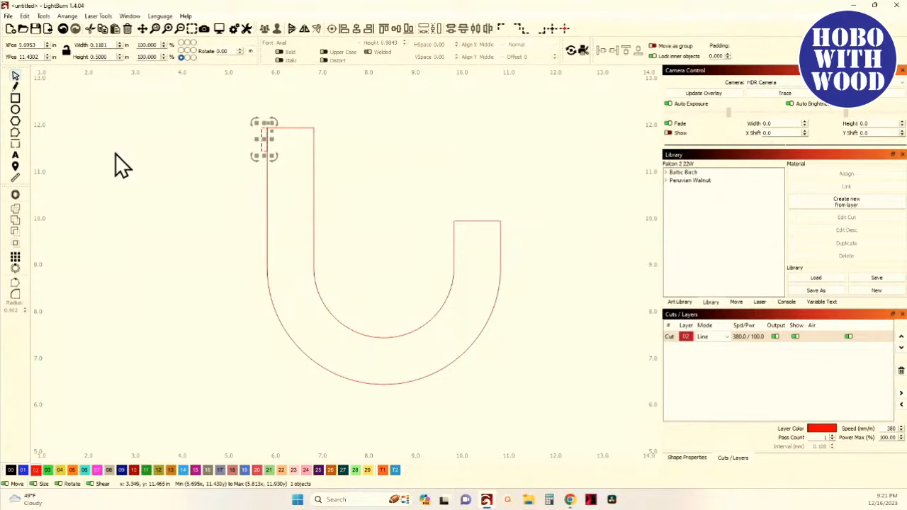
- Measure the length of the left arm's outer edge
left_click(15, 177)
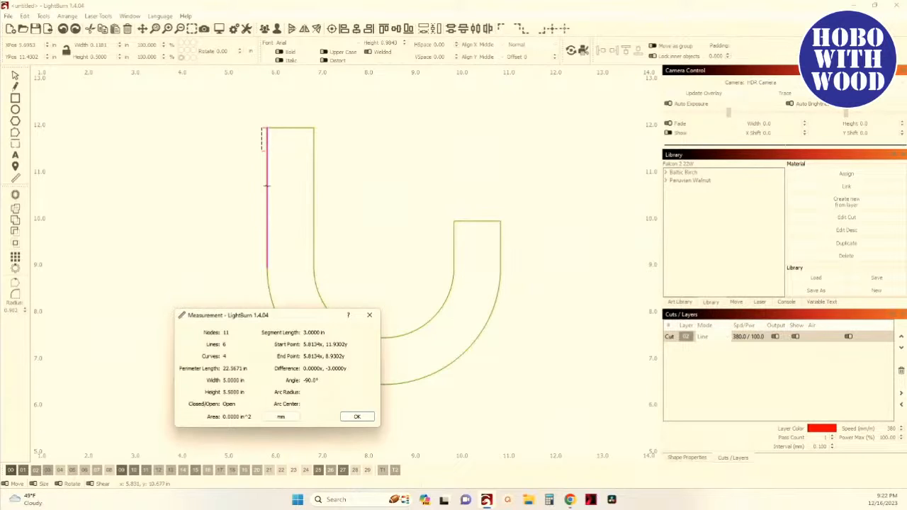
left_click(369, 315)
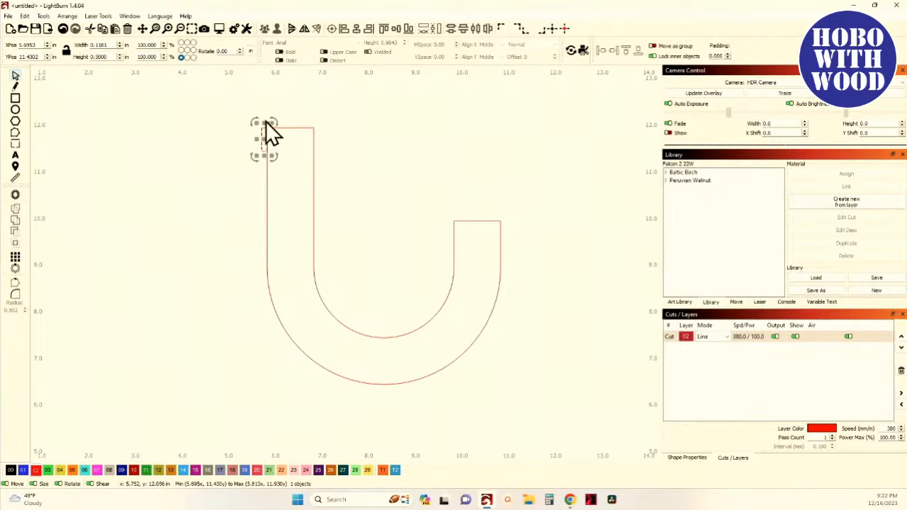
- Set the arrow move increment to 0.50 in and nudge the rectangle down half an inch
left_click(238, 29)
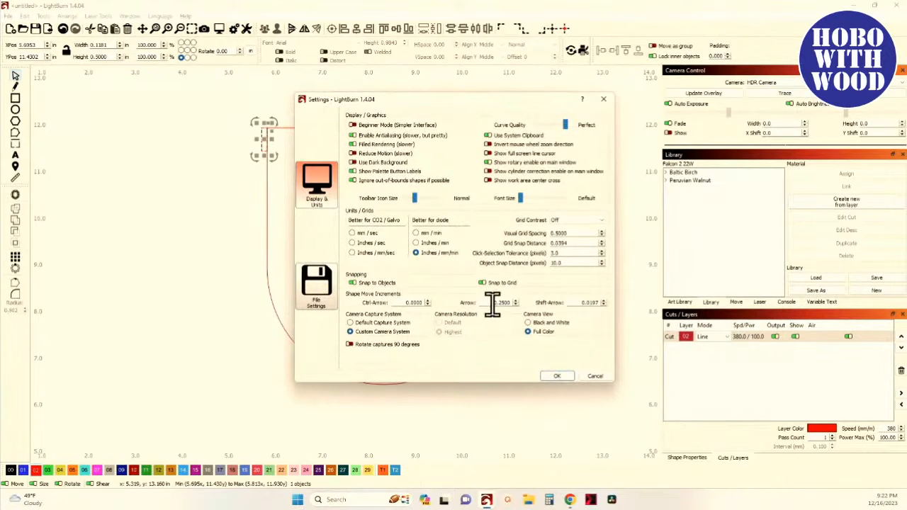
double_click(496, 303)
type(".50")
left_click(557, 376)
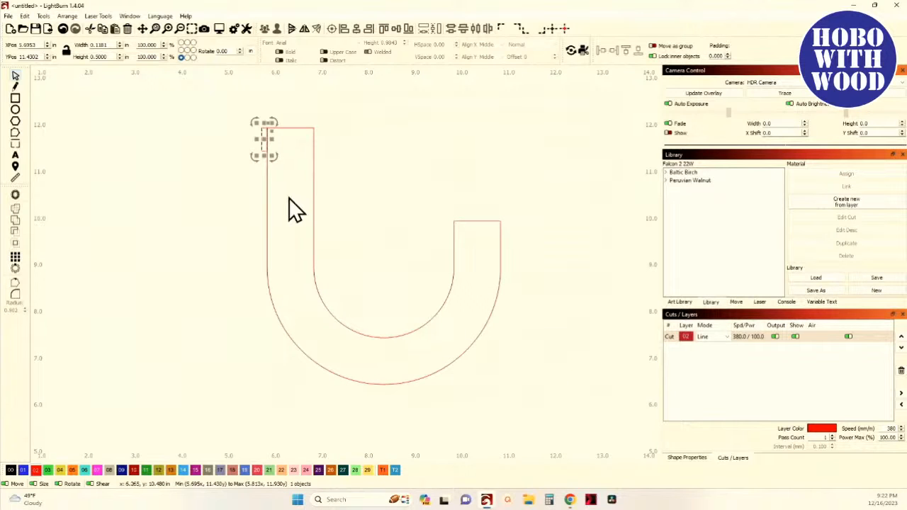
key("Down")
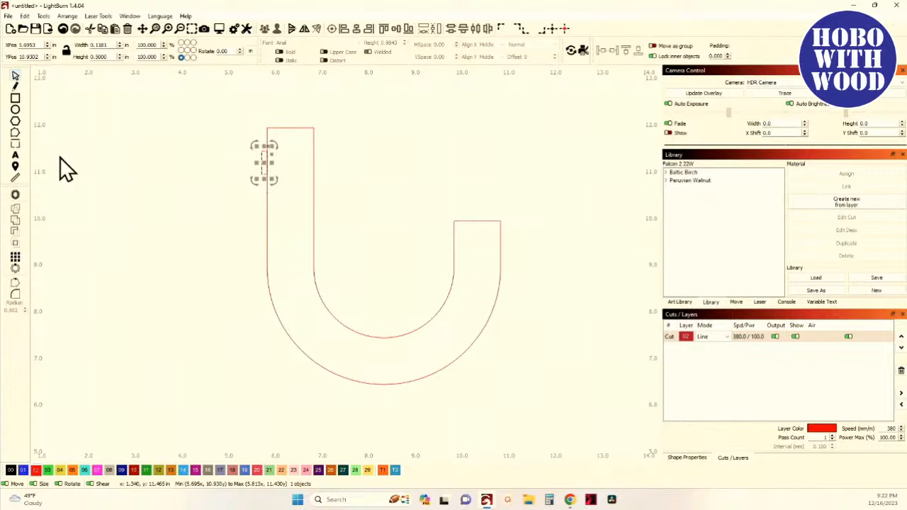
- Create a grid array of 3 rows of the rectangle spaced 0.5 in down the left arm
left_click(16, 258)
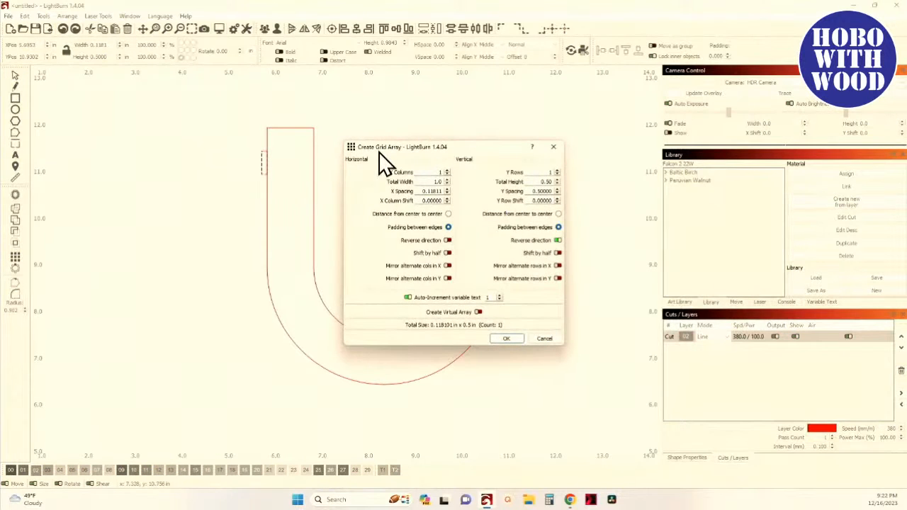
left_click_drag(383, 160, 431, 148)
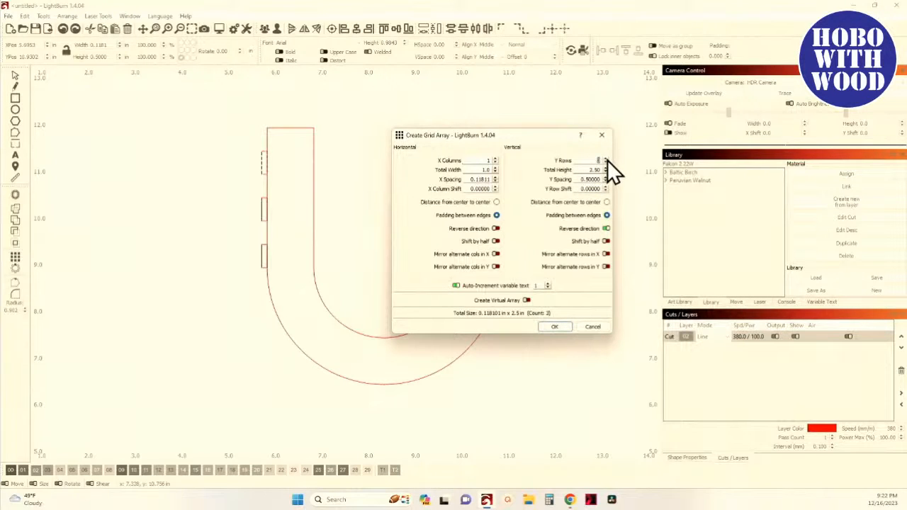
left_click(607, 159)
left_click(554, 327)
left_click(232, 145)
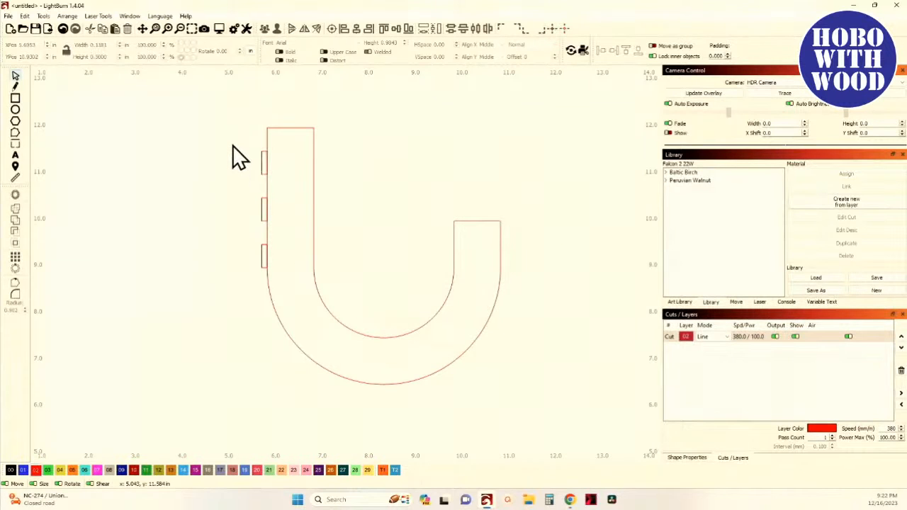
- Measure the straight outer edge of the left arm again with the measuring tool
left_click(15, 178)
scroll(196, 231, "up", 4)
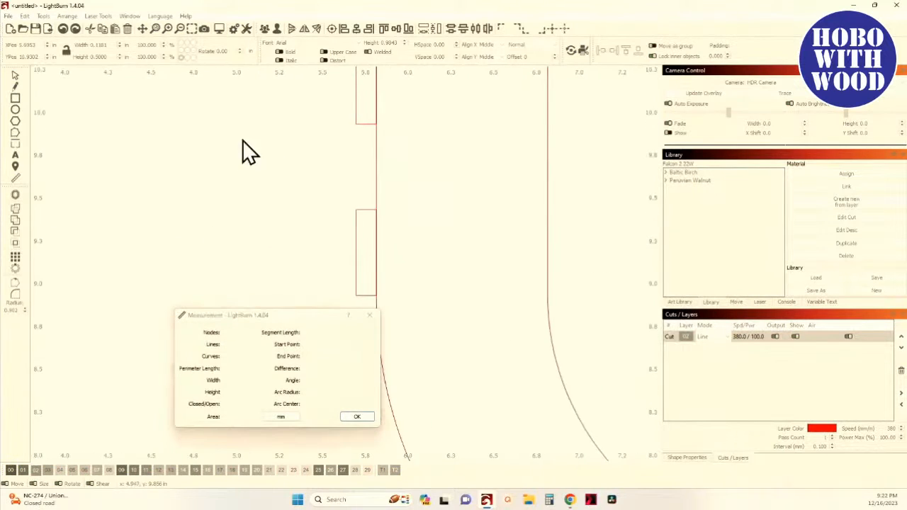
scroll(267, 146, "up", 3)
left_click_drag(268, 147, 173, 89)
left_click_drag(295, 217, 409, 157)
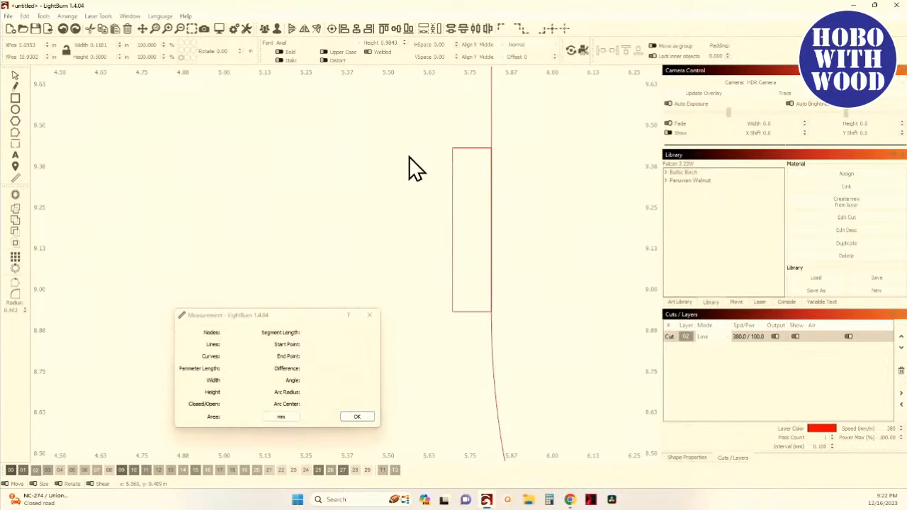
mouse_move(499, 117)
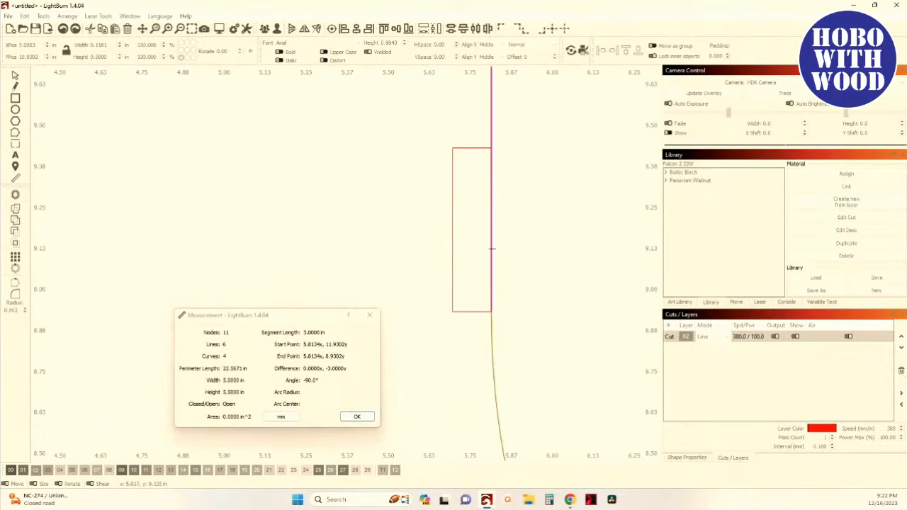
left_click(357, 418)
- Select the three notches, set the arrow move increment to .25 in, and nudge them up a quarter inch
scroll(307, 365, "down", 6)
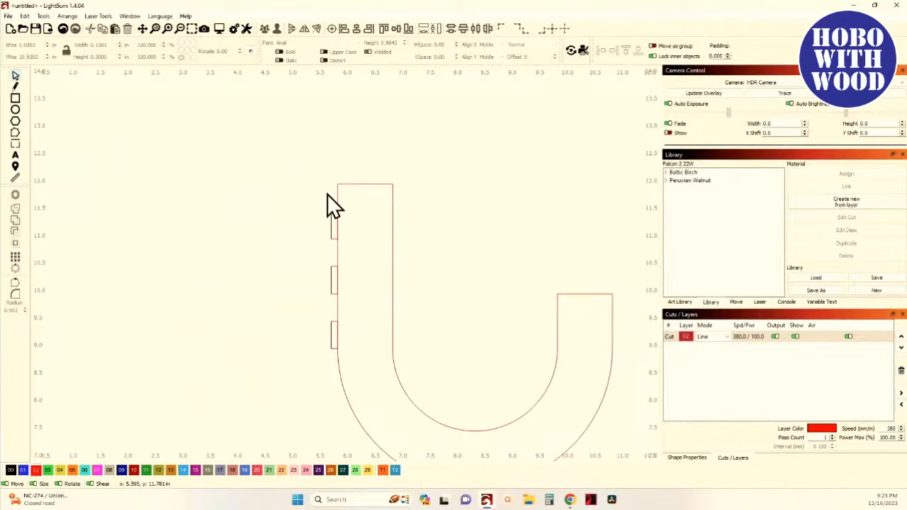
left_click_drag(320, 196, 371, 372)
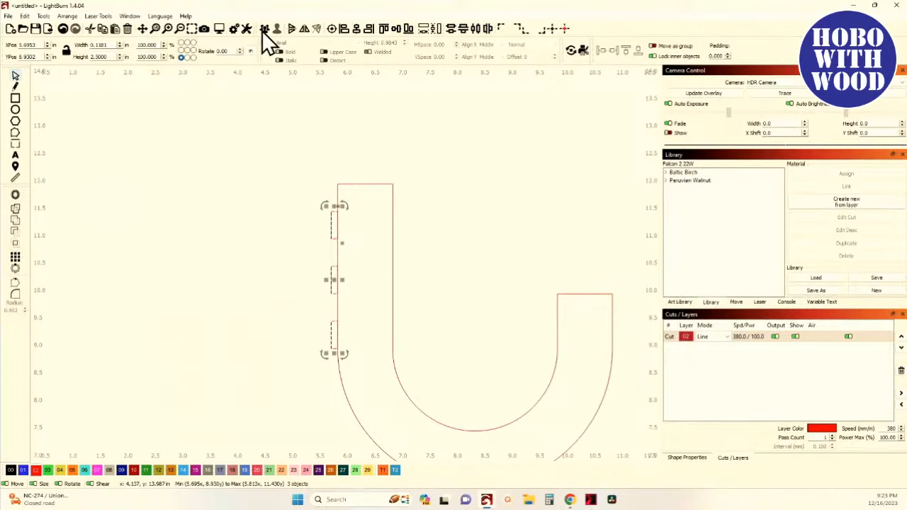
left_click(235, 29)
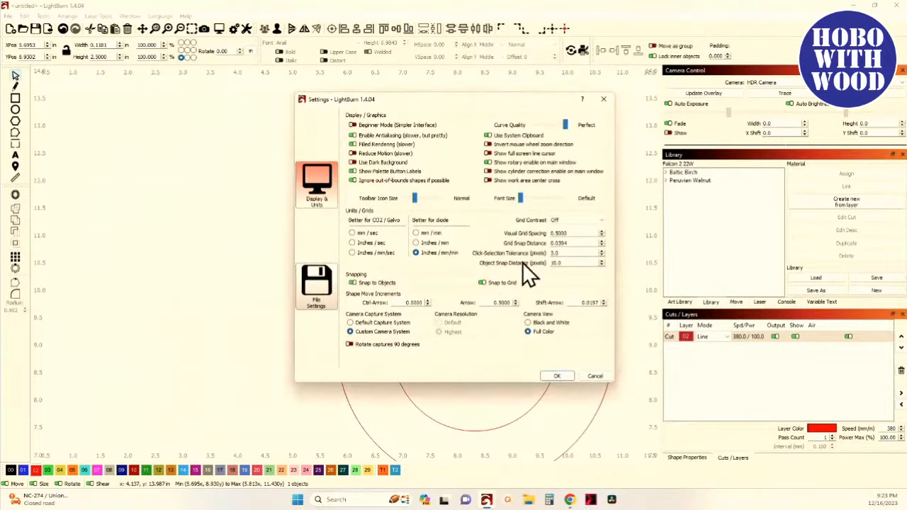
double_click(492, 301)
type(".25")
left_click(558, 377)
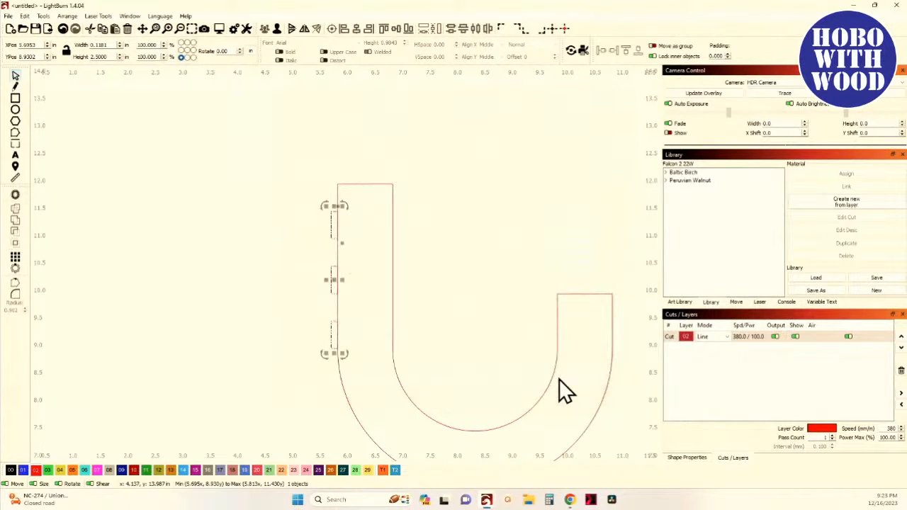
key("Up")
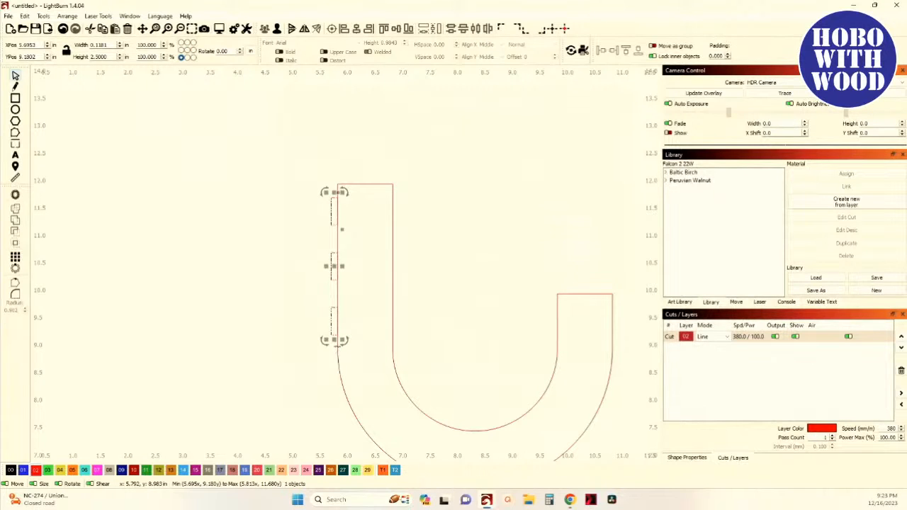
- Move the bottom notch of the left arm across to sit beside the right arm's outer edge
scroll(336, 347, "up", 4)
left_click_drag(336, 321, 330, 376)
scroll(296, 298, "up", 1)
left_click_drag(295, 294, 280, 418)
scroll(334, 124, "down", 4)
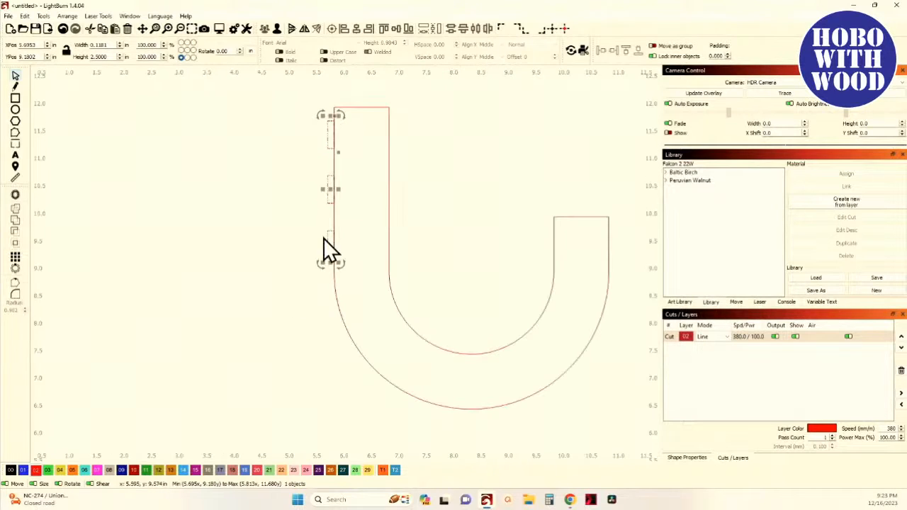
left_click(263, 245)
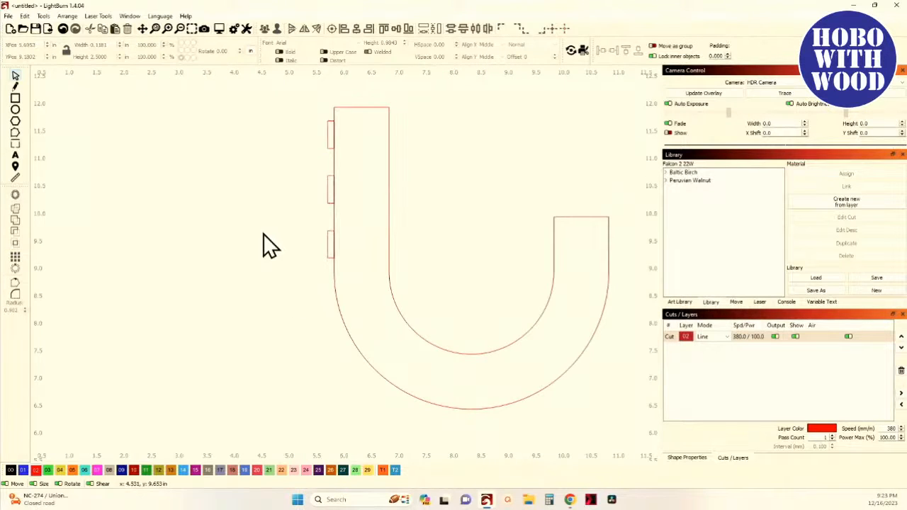
left_click(330, 254)
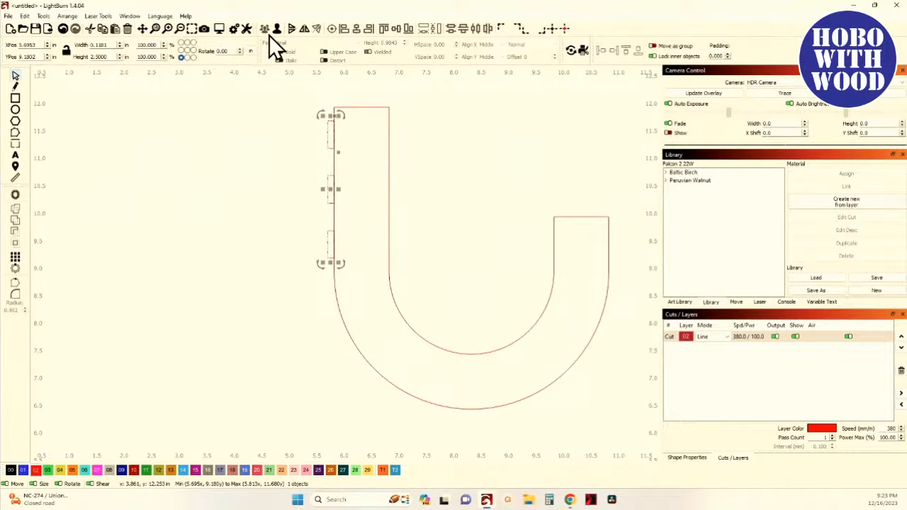
left_click(277, 239)
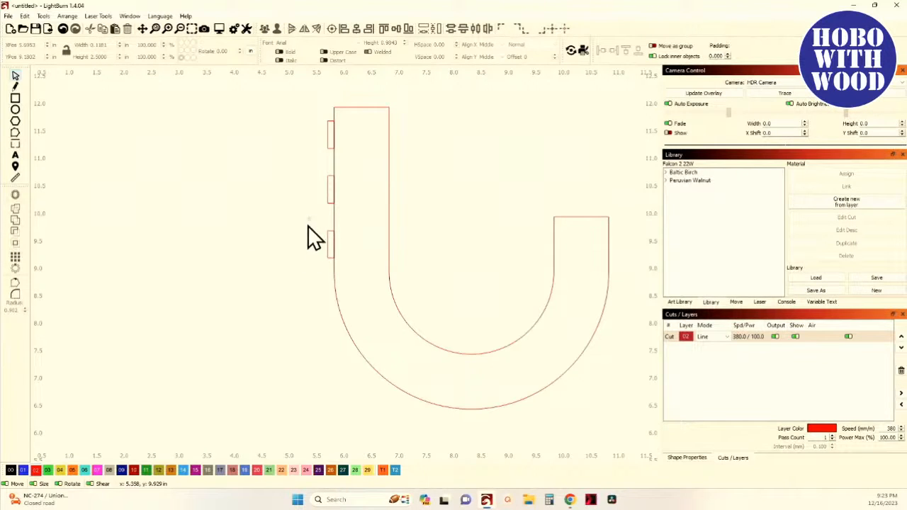
left_click_drag(308, 225, 365, 280)
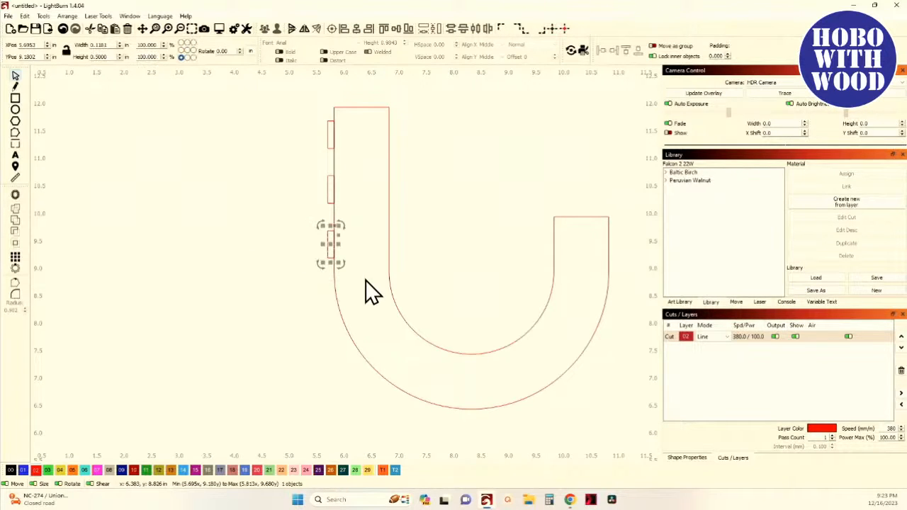
key("Right")
key("Right")
key("Right")
key("Right")
key("Right")
key("Right")
key("Right")
key("Right")
key("Right")
key("Right")
key("Right")
key("Right")
key("Right")
key("Right")
key("Right")
key("Right")
key("Right")
key("Right")
key("Right")
key("Right")
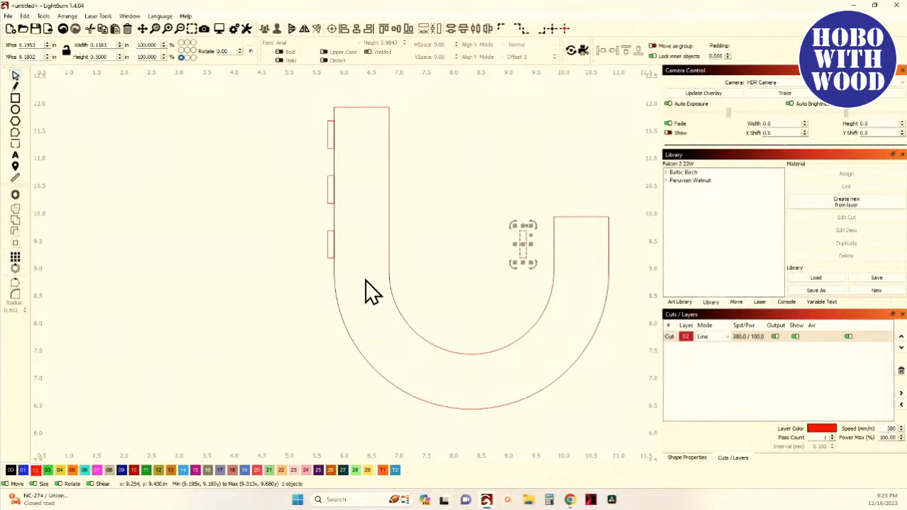
key("Right")
- Group the three left-arm notches and assign them to the T2 tool layer
left_click_drag(293, 107, 386, 280)
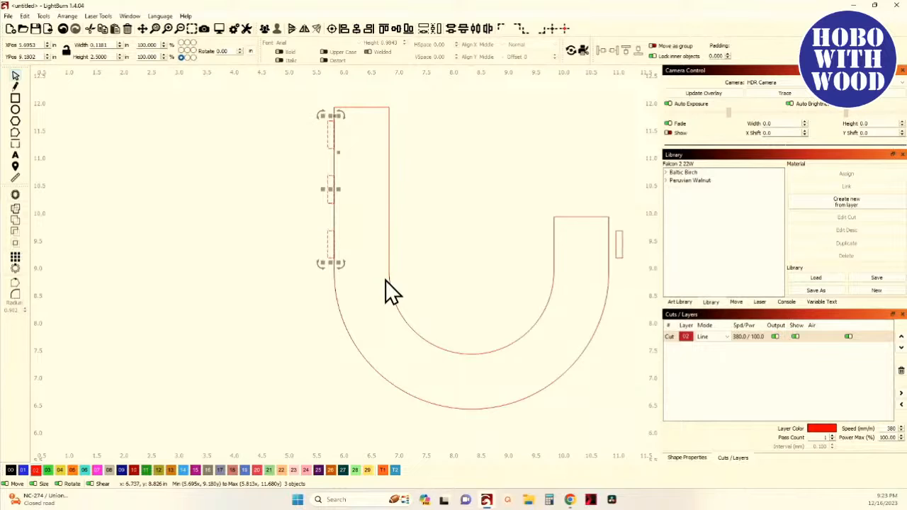
left_click(263, 29)
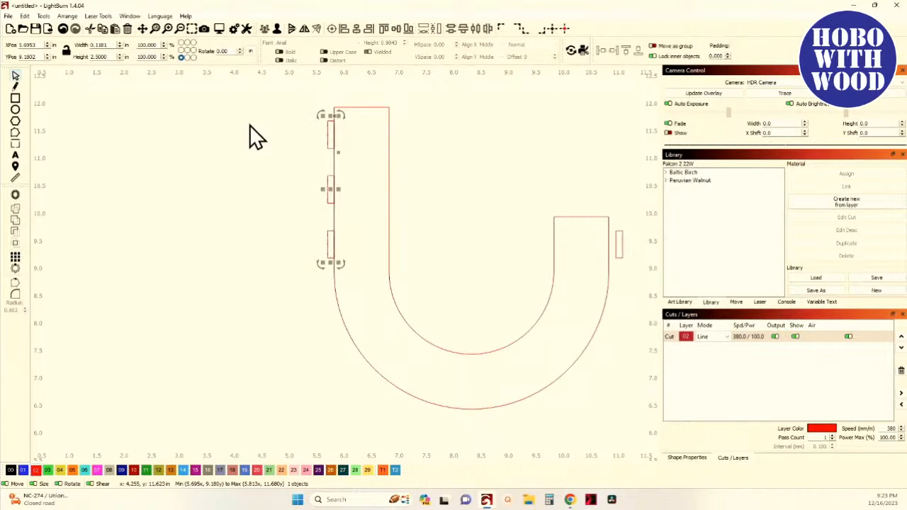
left_click(395, 471)
scroll(301, 402, "down", 4)
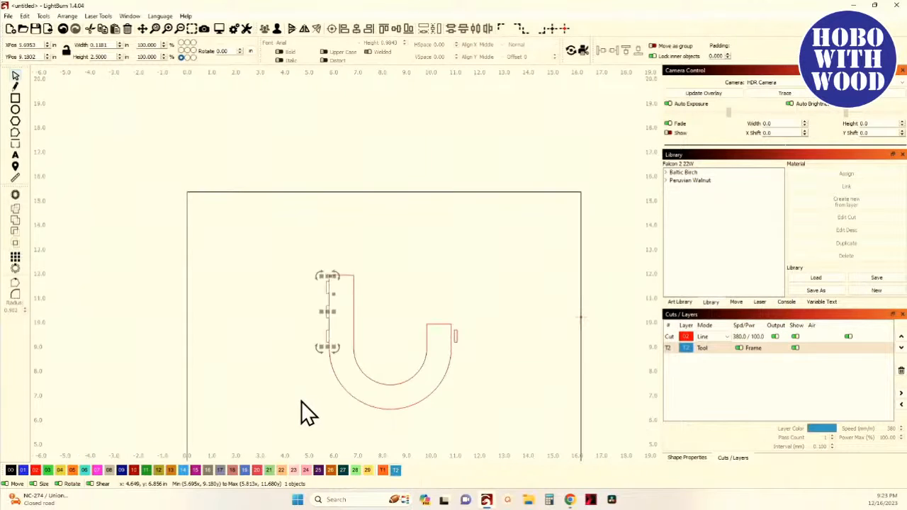
- Shift the grouped tool-layer notches to the left, clear of the U outline
key("Left")
key("Left")
key("Left")
key("Left")
key("Left")
key("Left")
key("Left")
key("Left")
key("Left")
key("Left")
key("Left")
key("Left")
key("Left")
key("Left")
key("Left")
key("Left")
key("Left")
key("Left")
key("Left")
key("Left")
key("Left")
key("Left")
key("Left")
key("Left")
key("Left")
key("Left")
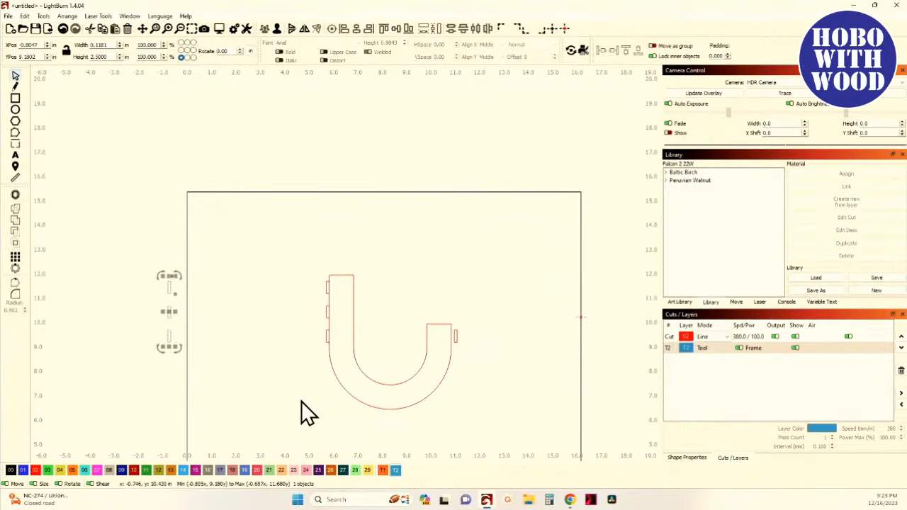
left_click(301, 401)
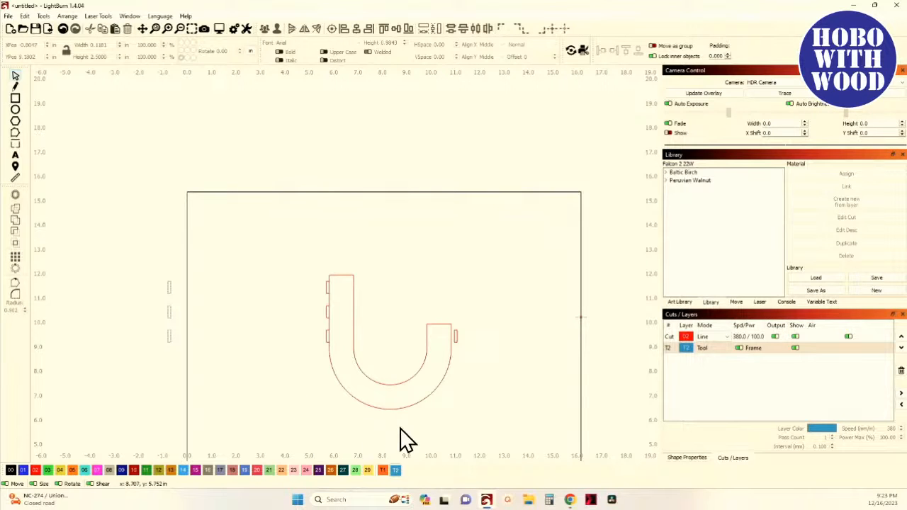
- Assign a copy of the U outline to the T2 tool layer and move it off to the left
left_click(375, 408)
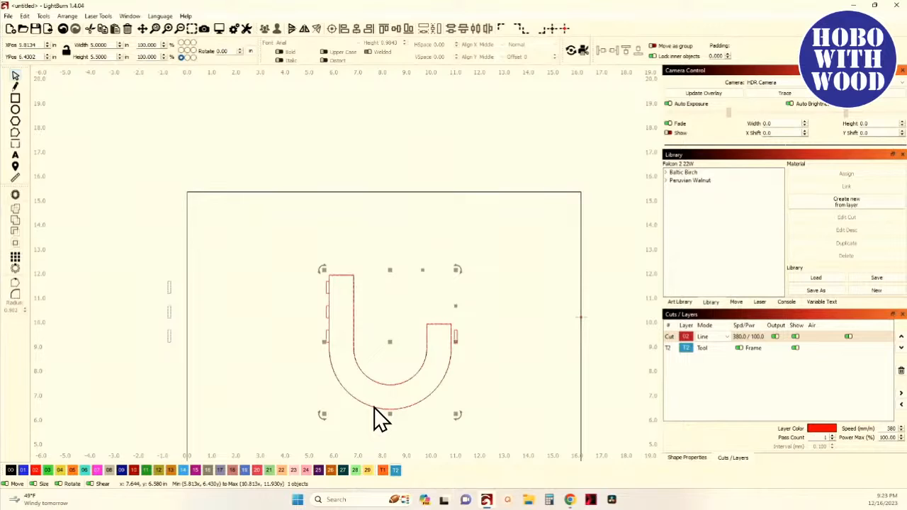
left_click(395, 469)
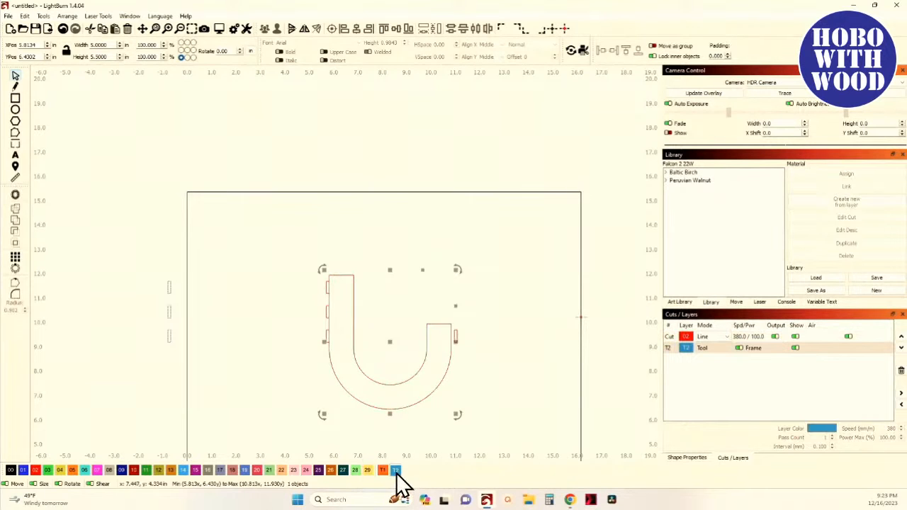
key("Left")
key("Left")
key("Left")
key("Left")
key("Left")
key("Left")
key("Left")
key("Left")
key("Left")
key("Left")
key("Left")
key("Left")
key("Left")
key("Left")
key("Left")
key("Left")
key("Left")
key("Left")
key("Left")
key("Left")
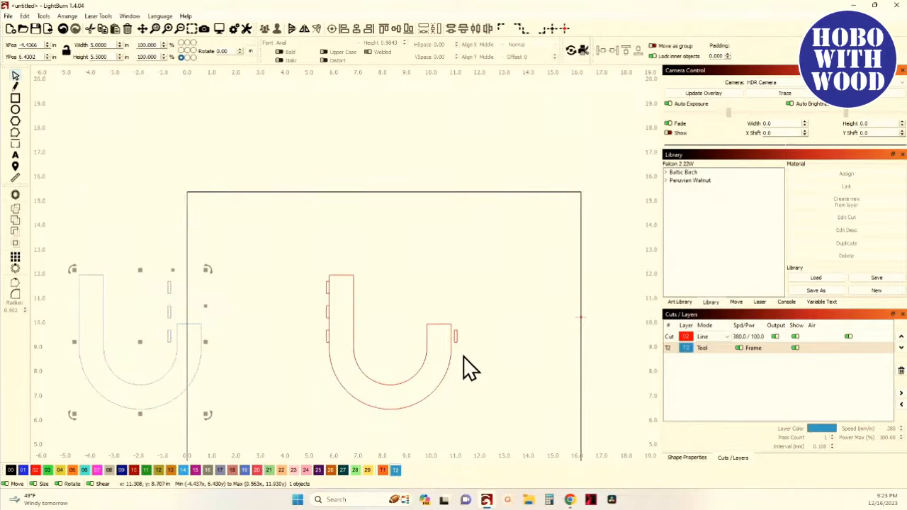
- Drag the right-arm notch up so its top lines up with the top of the right arm
scroll(464, 368, "up", 3)
scroll(451, 329, "up", 3)
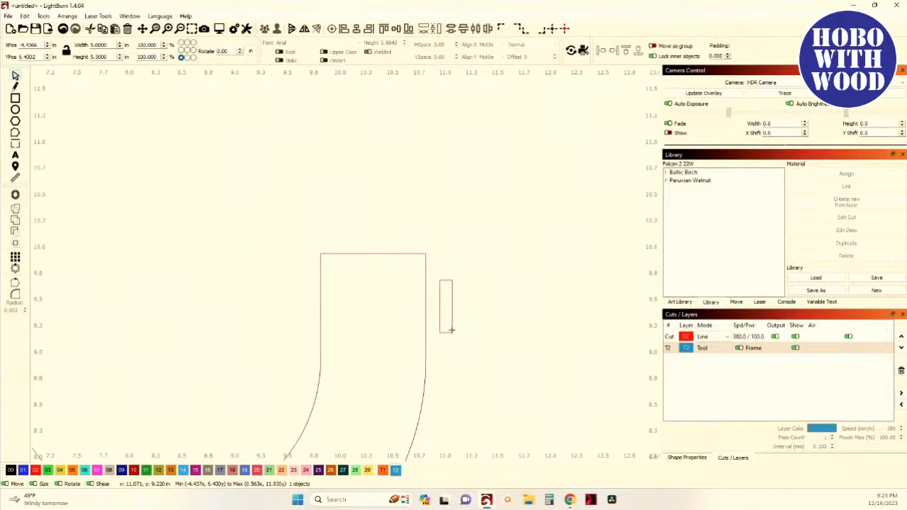
left_click(450, 303)
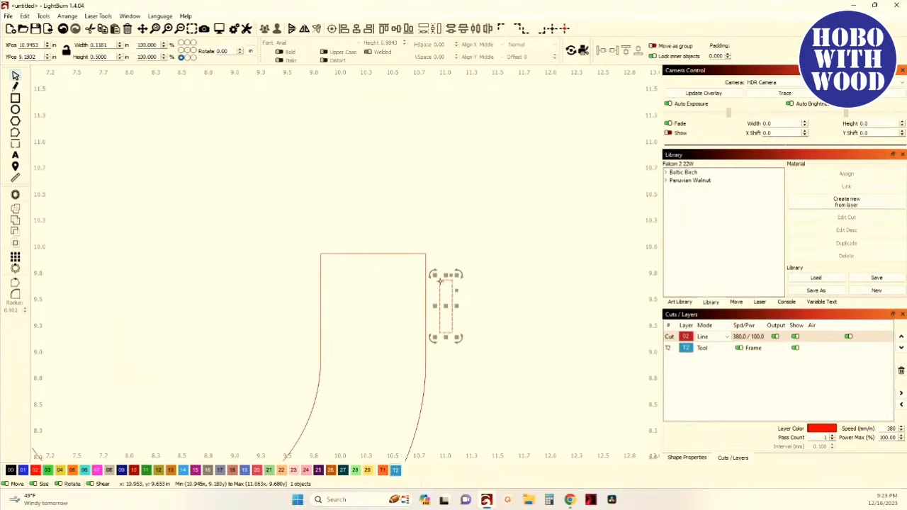
left_click_drag(441, 286, 442, 263)
scroll(425, 259, "up", 5)
scroll(443, 264, "down", 4)
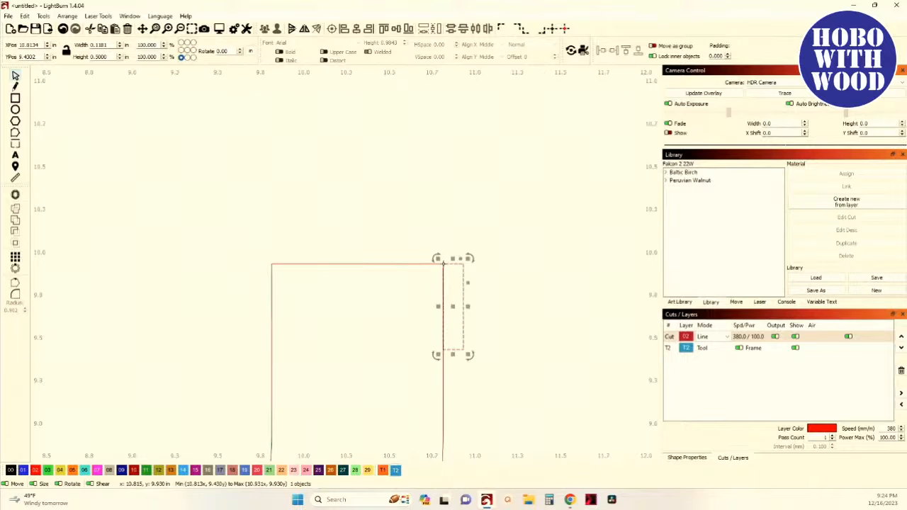
- Nudge the right-arm notch down a quarter inch using the 0.25 in arrow increment
left_click(243, 31)
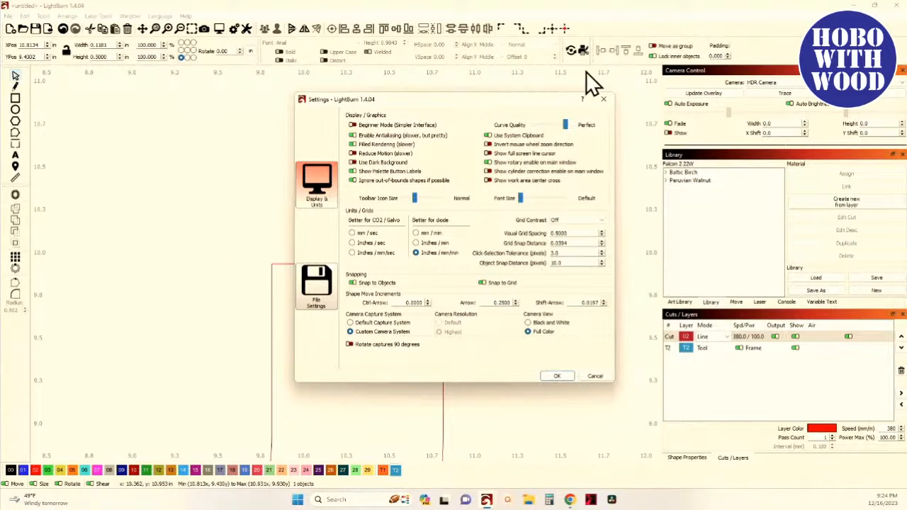
left_click(603, 101)
scroll(499, 351, "up", 2)
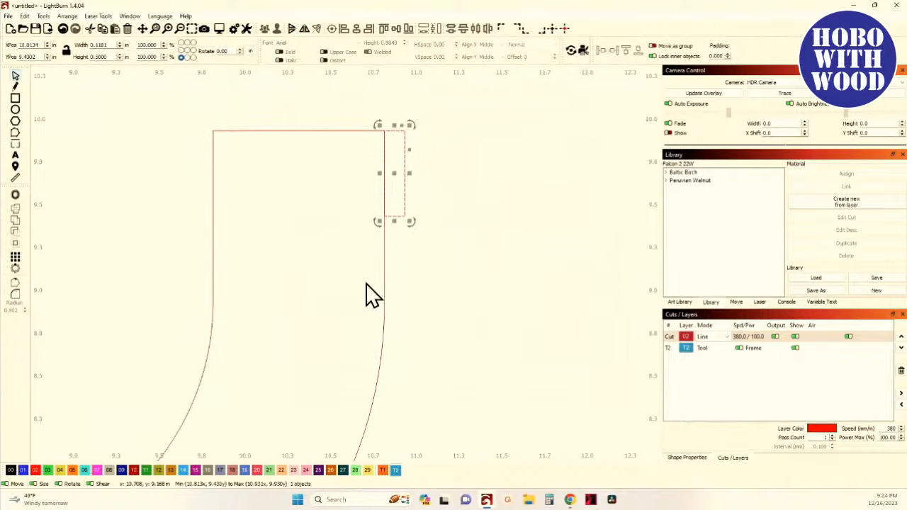
key("Down")
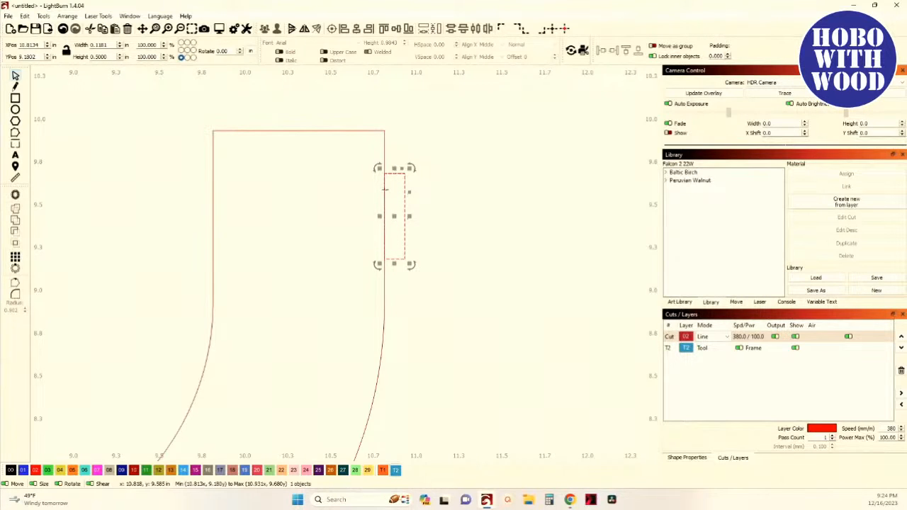
scroll(390, 191, "down", 4)
left_click_drag(368, 306, 505, 338)
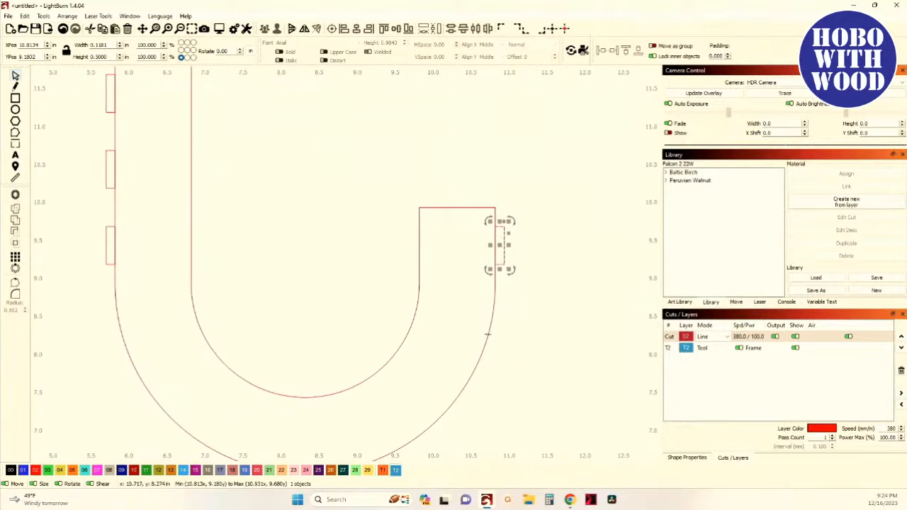
scroll(488, 335, "down", 2)
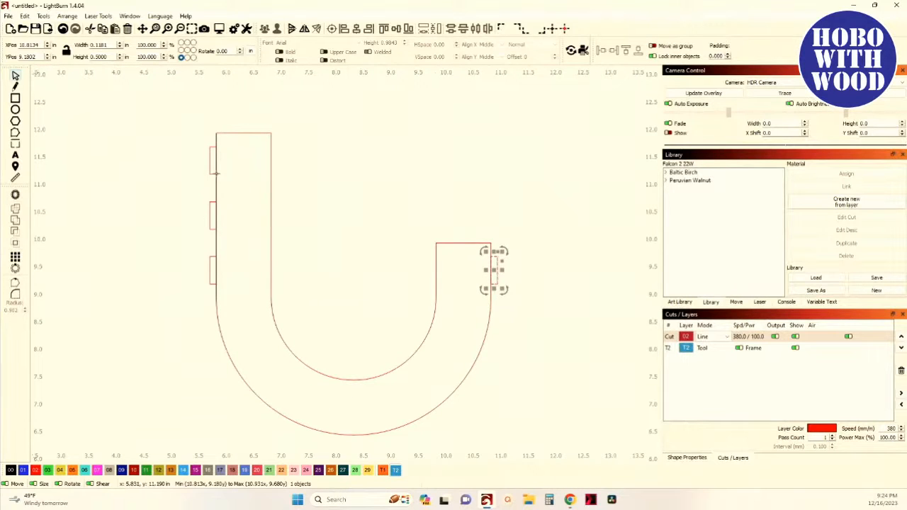
left_click(318, 189)
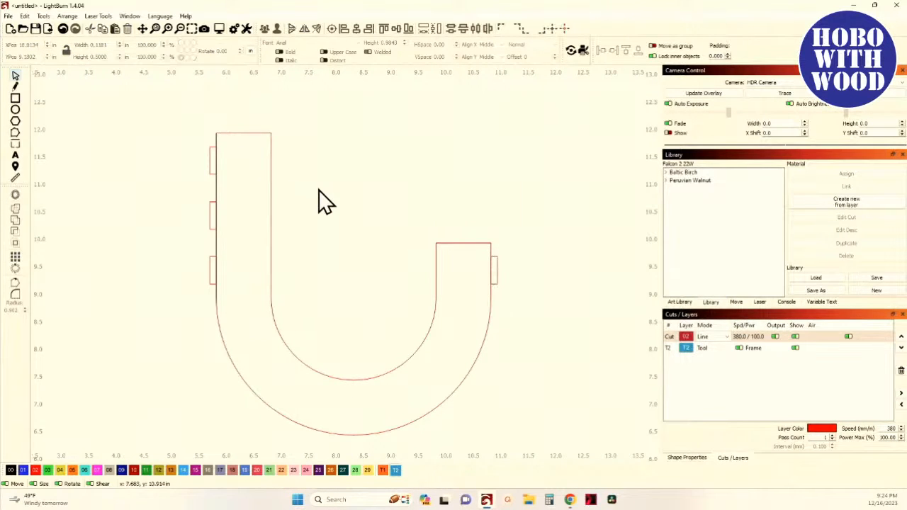
- Select the U outline together with all four notches and group them into one object
left_click_drag(157, 138, 568, 358)
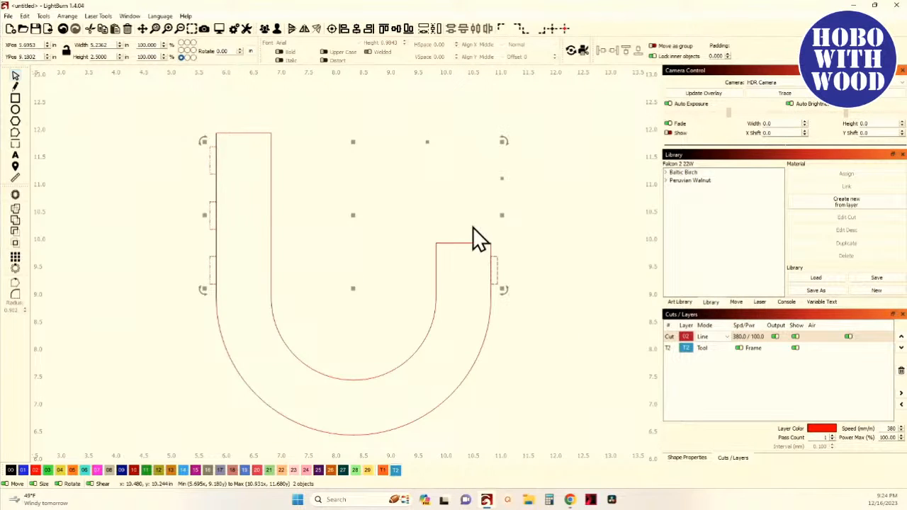
left_click(276, 31)
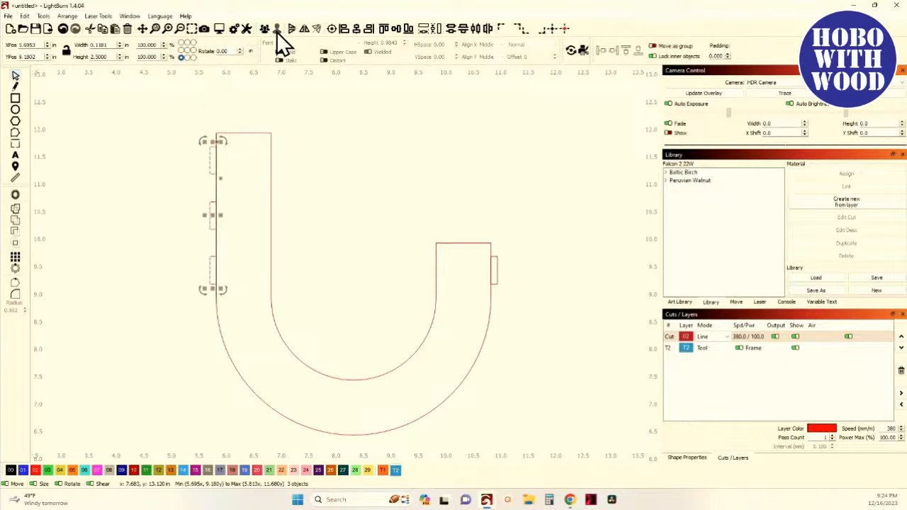
left_click_drag(186, 117, 550, 336)
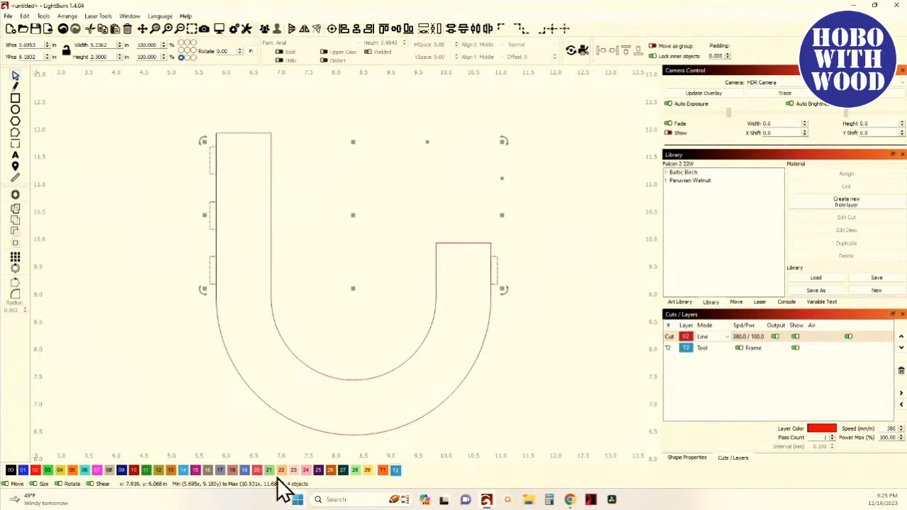
left_click(266, 29)
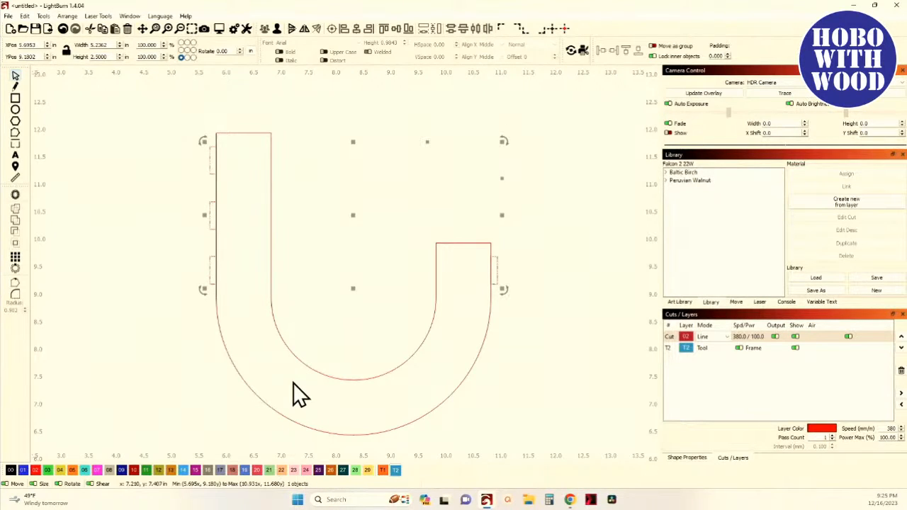
- Select the U outline and its notches in different ways to inspect how the grouped shapes are picked
left_click(321, 373, "shift")
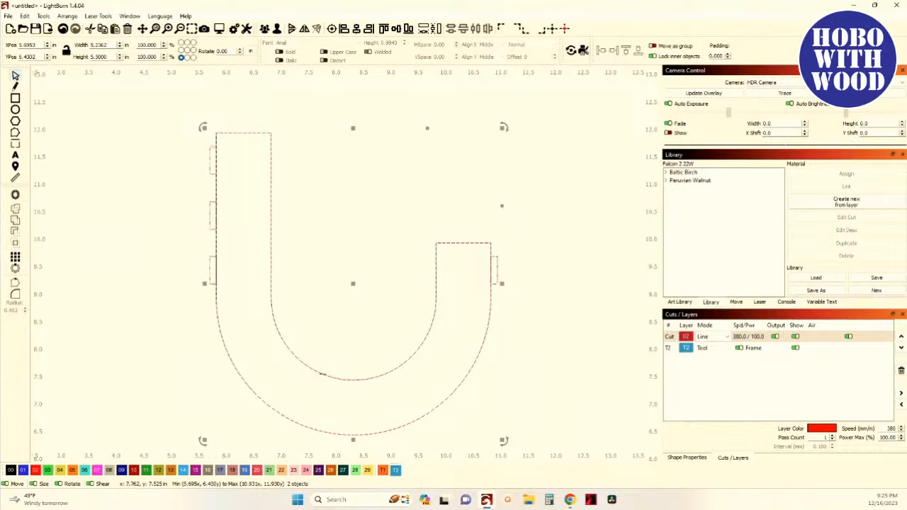
left_click(148, 216)
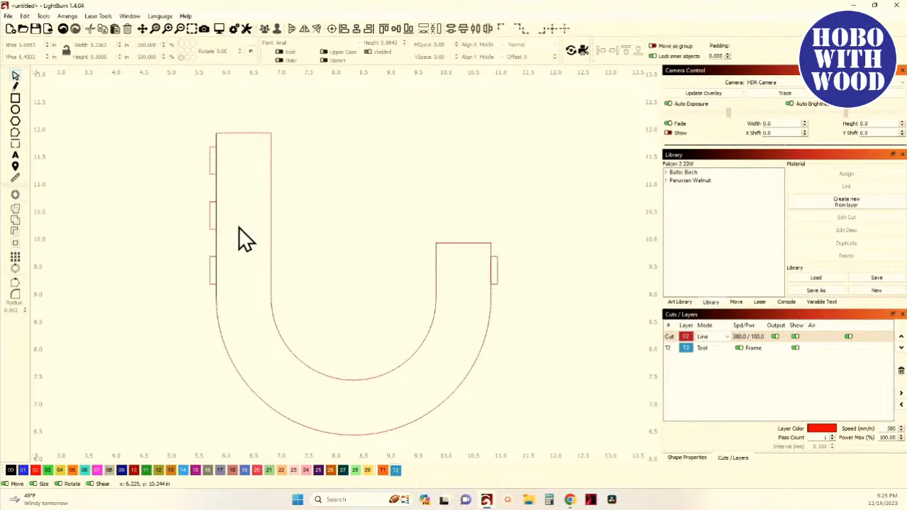
scroll(240, 227, "down", 1)
left_click_drag(189, 145, 475, 321)
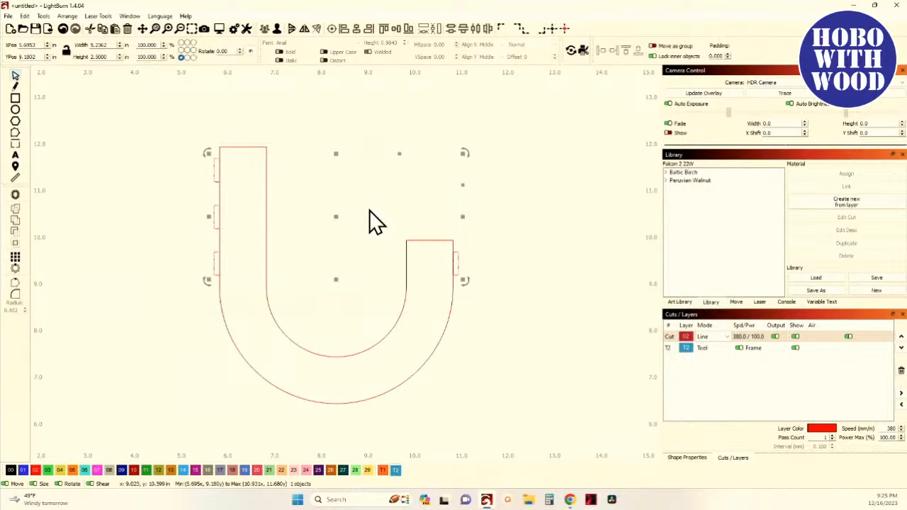
left_click(266, 287, "shift")
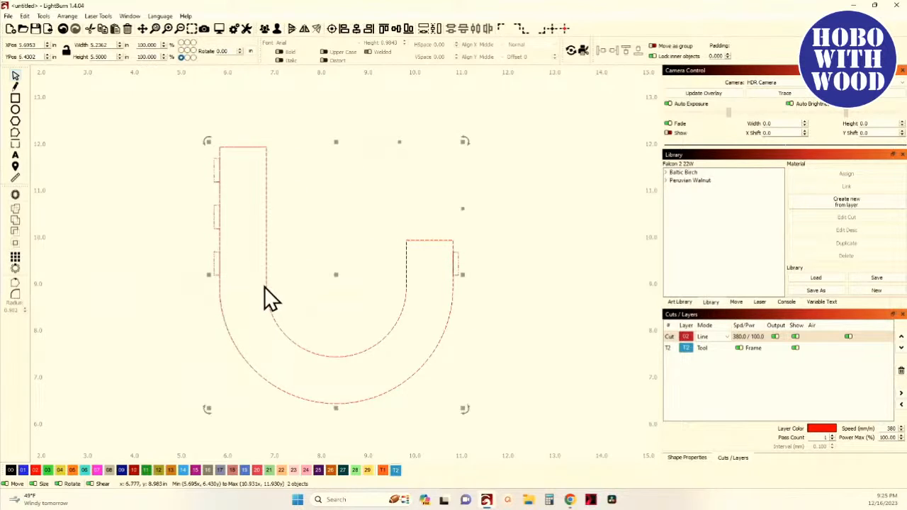
left_click(151, 280)
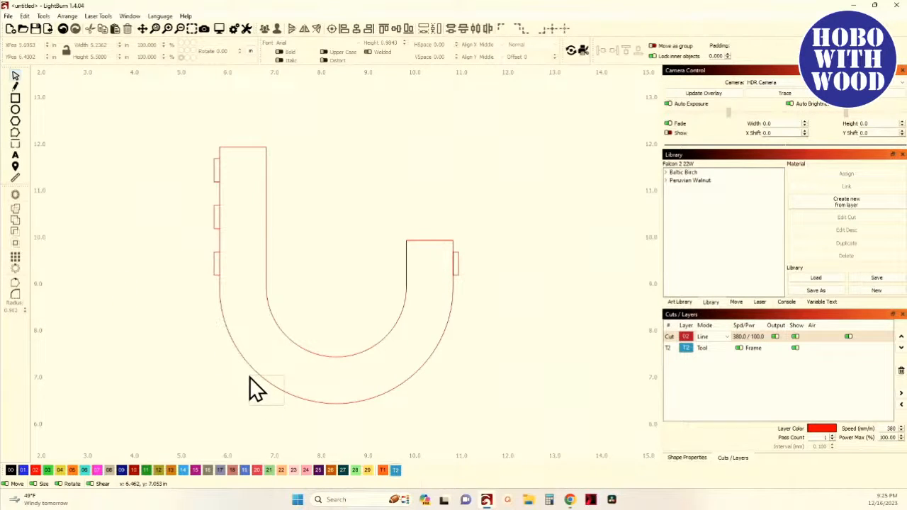
key("ctrl+a")
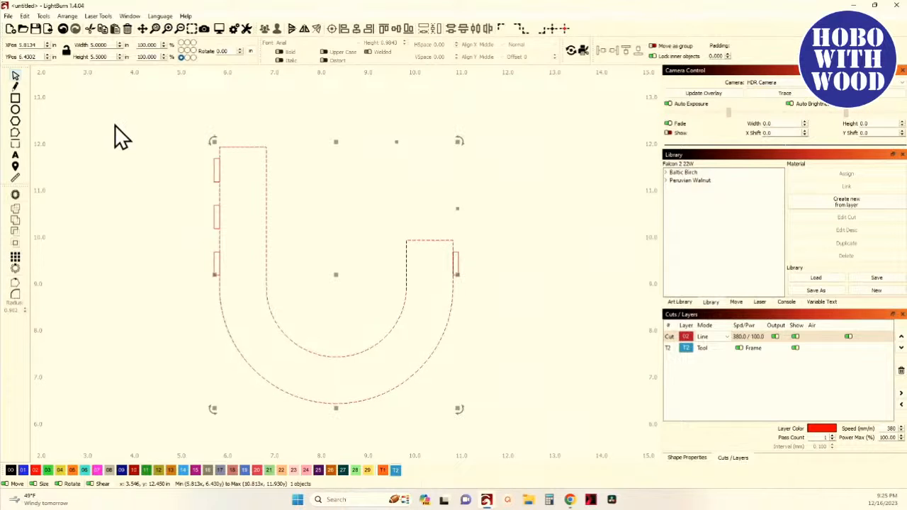
left_click(24, 16)
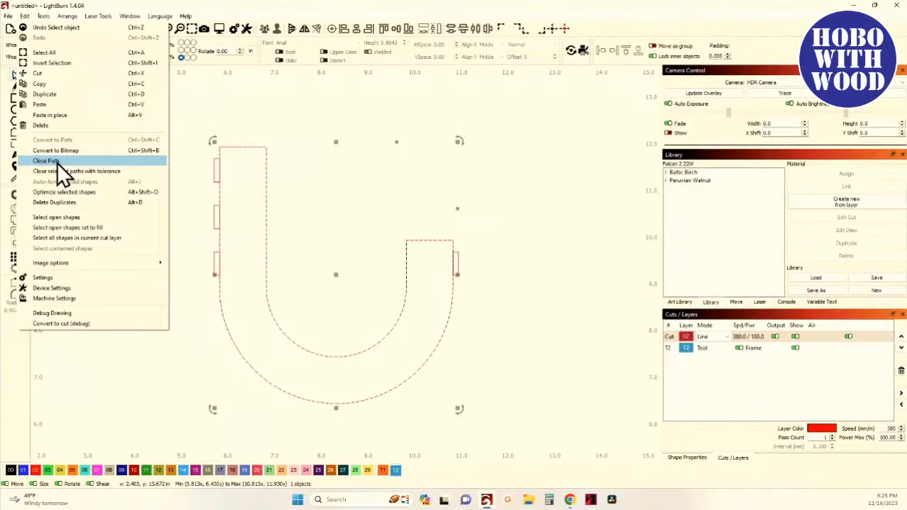
left_click(297, 175)
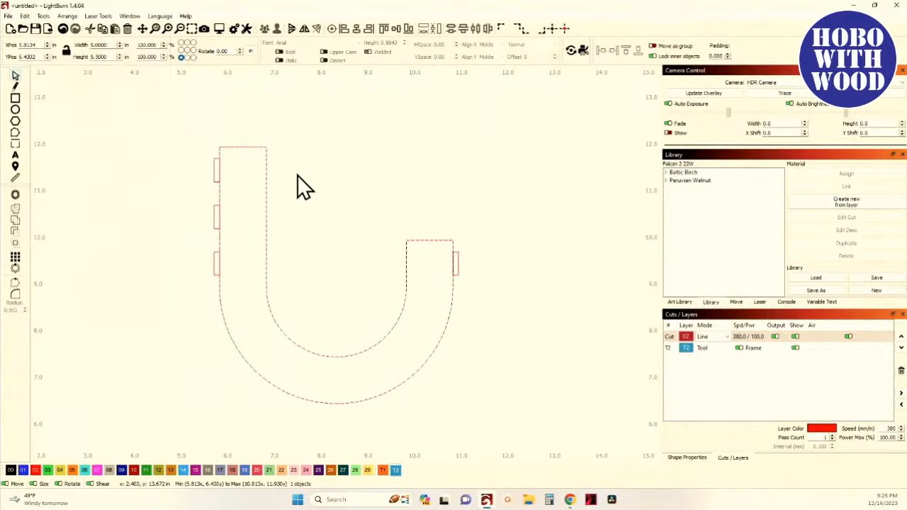
scroll(252, 186, "up", 3)
scroll(309, 185, "down", 1)
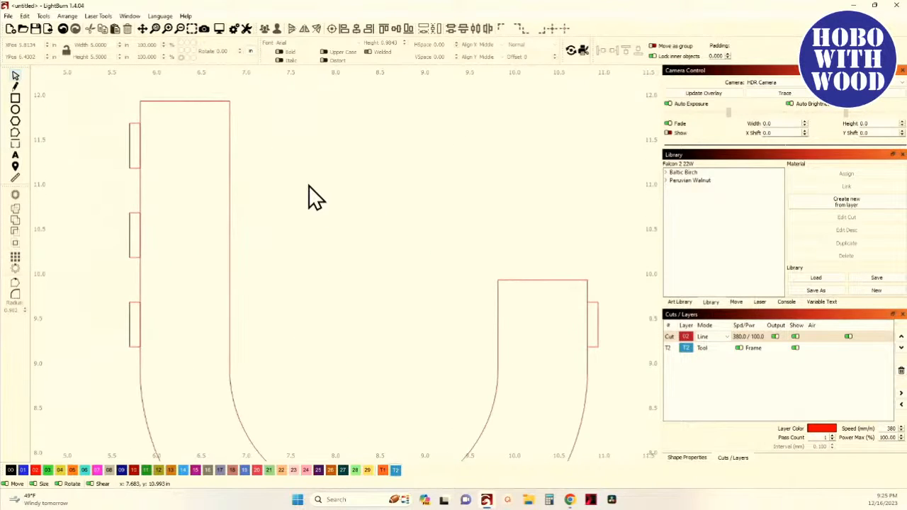
scroll(308, 185, "down", 1)
left_click_drag(349, 211, 320, 204)
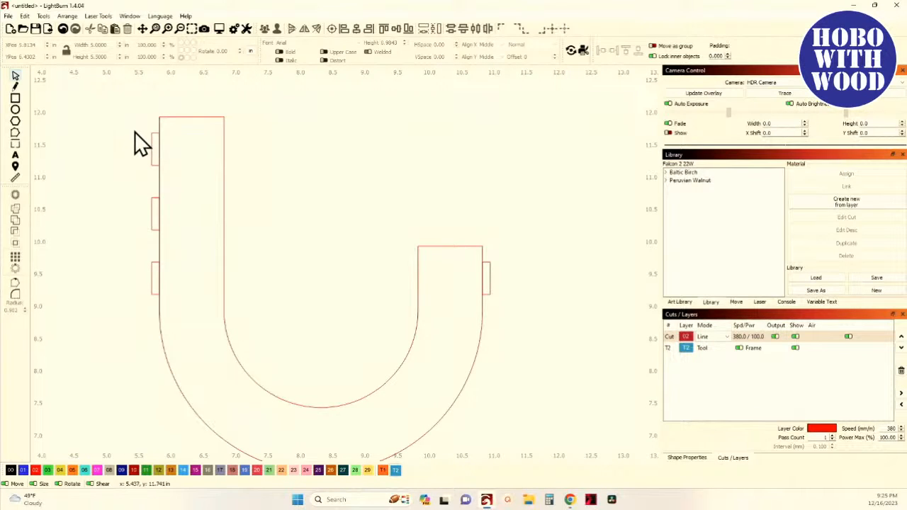
left_click_drag(133, 129, 542, 331)
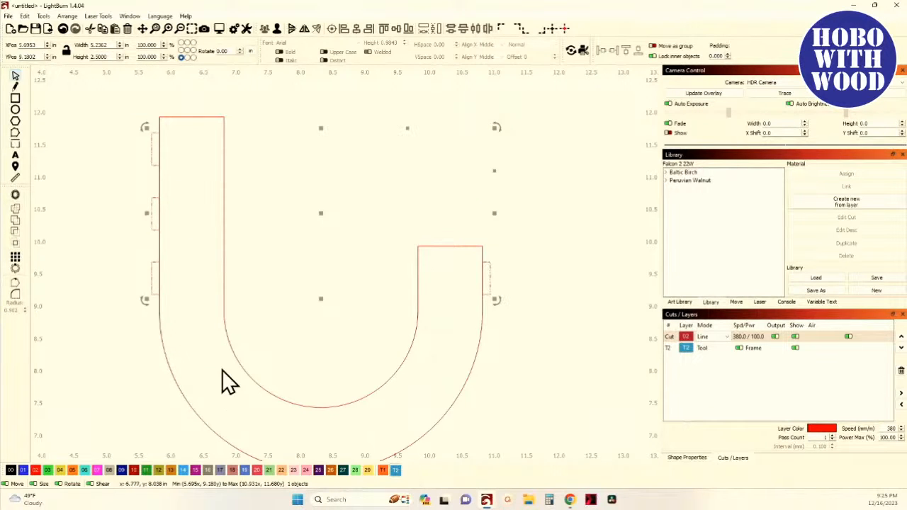
left_click(234, 355, "shift")
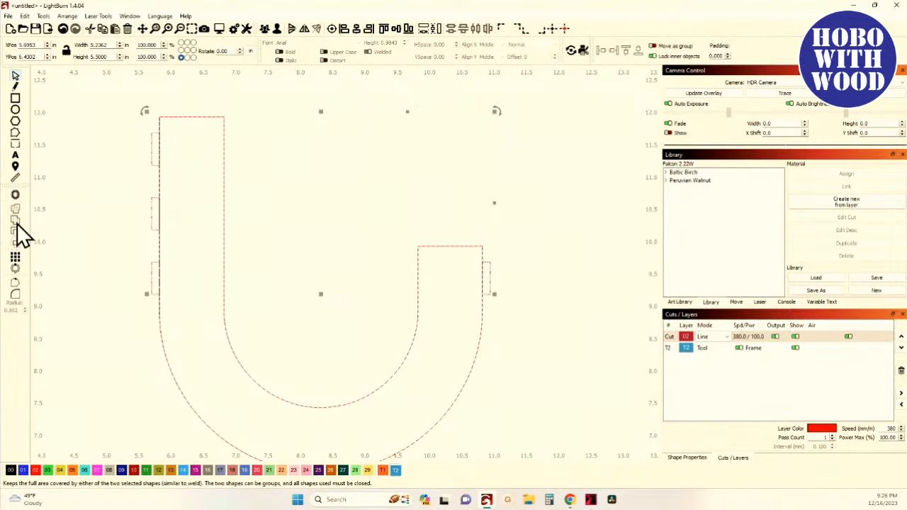
left_click(84, 236)
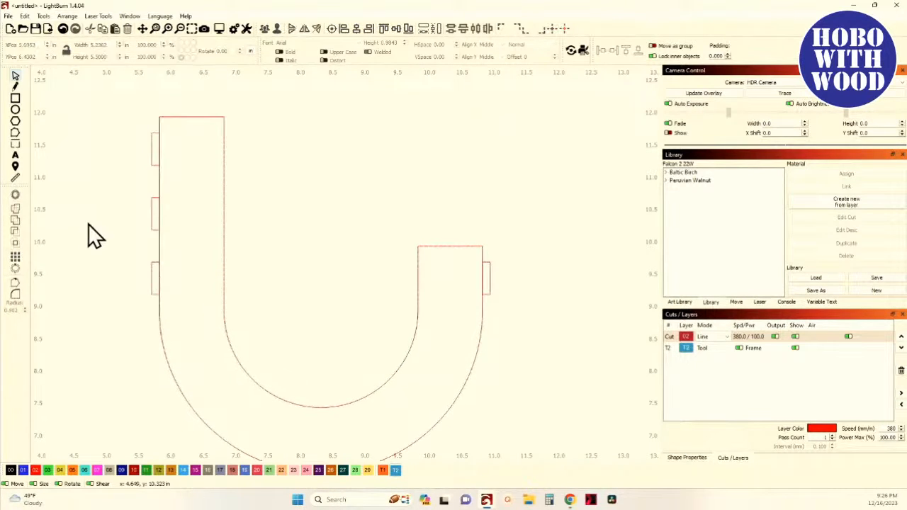
- Select the U outline alone and apply Close Path to it
left_click(214, 212)
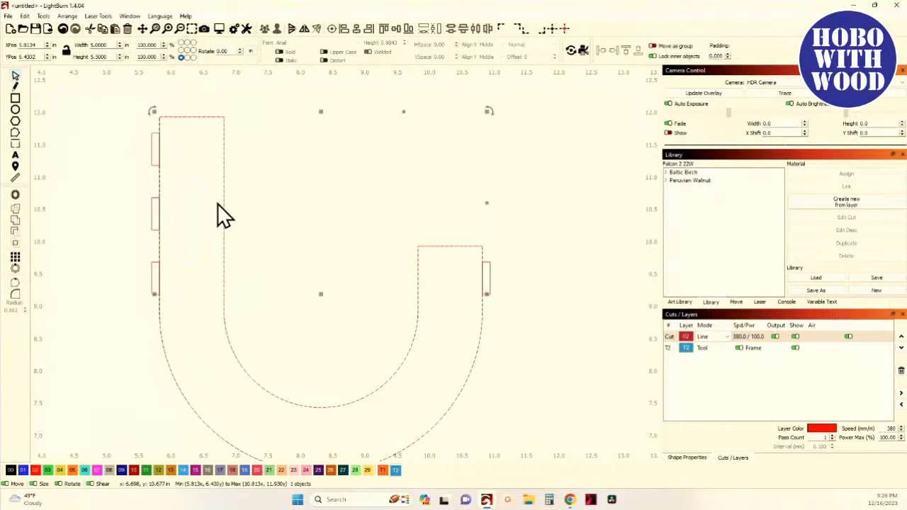
left_click(24, 16)
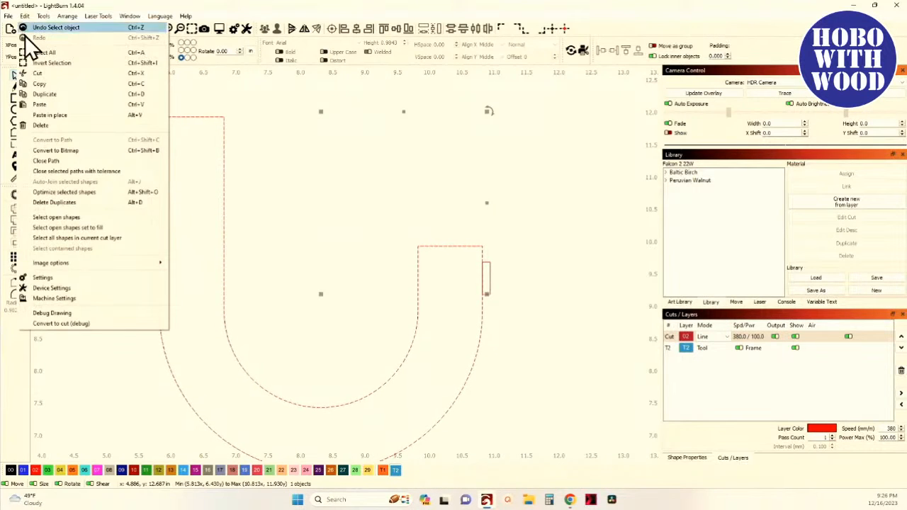
left_click(59, 162)
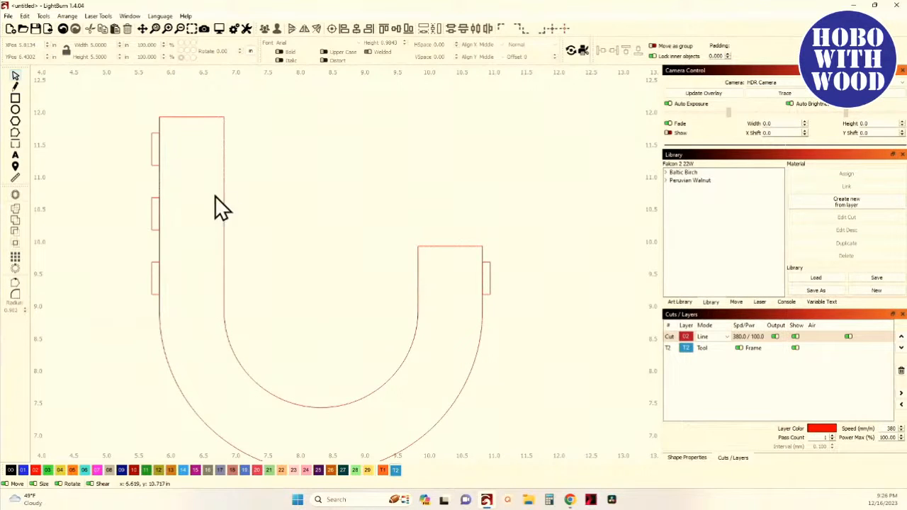
left_click(24, 16)
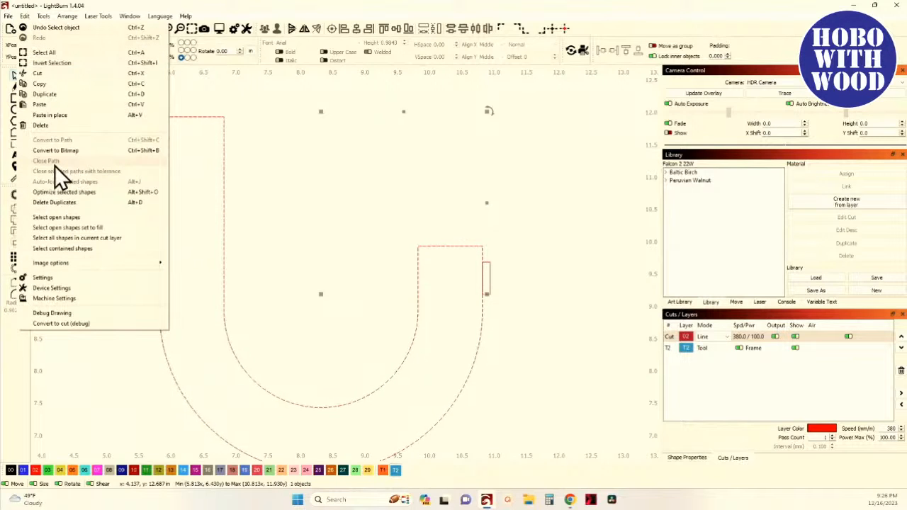
left_click(251, 215)
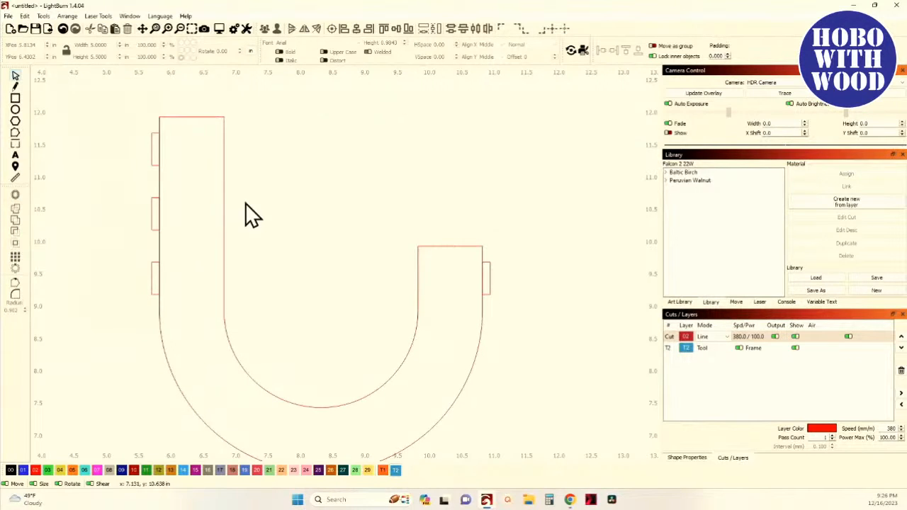
left_click(66, 34)
left_click(222, 99)
left_click(221, 166)
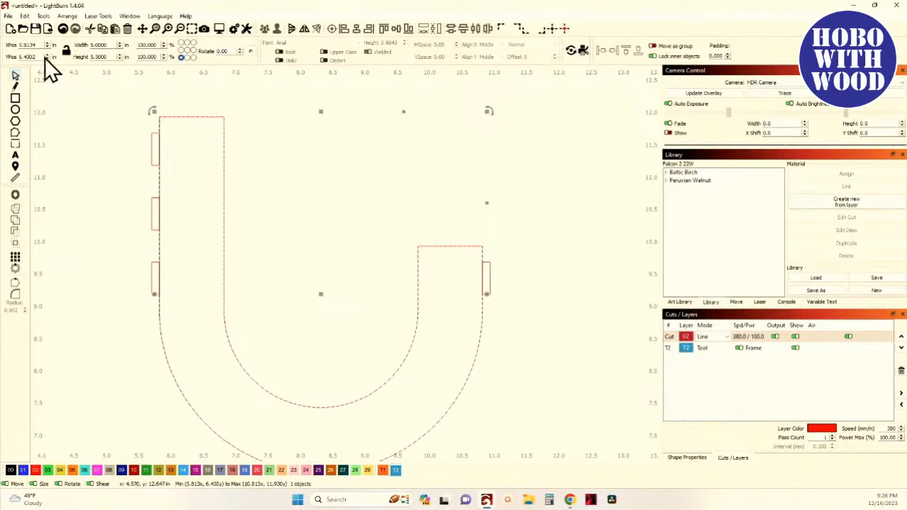
left_click(24, 15)
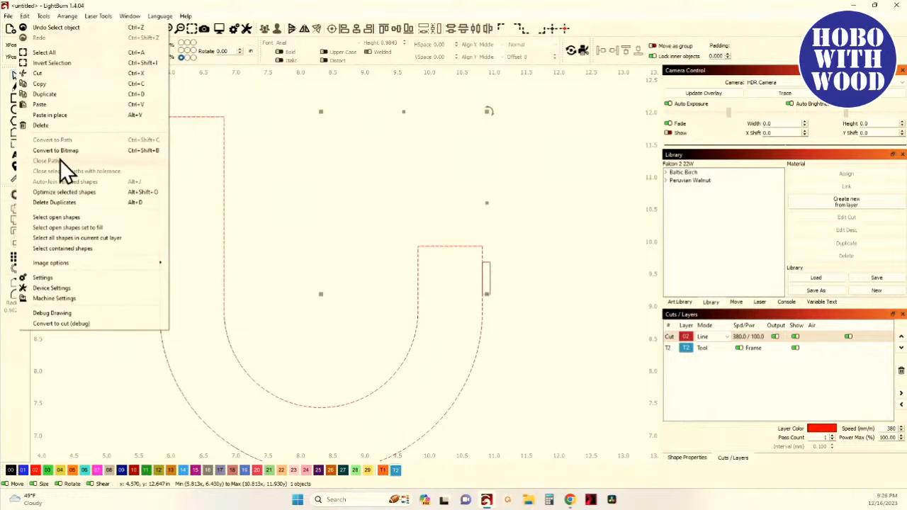
left_click(282, 130)
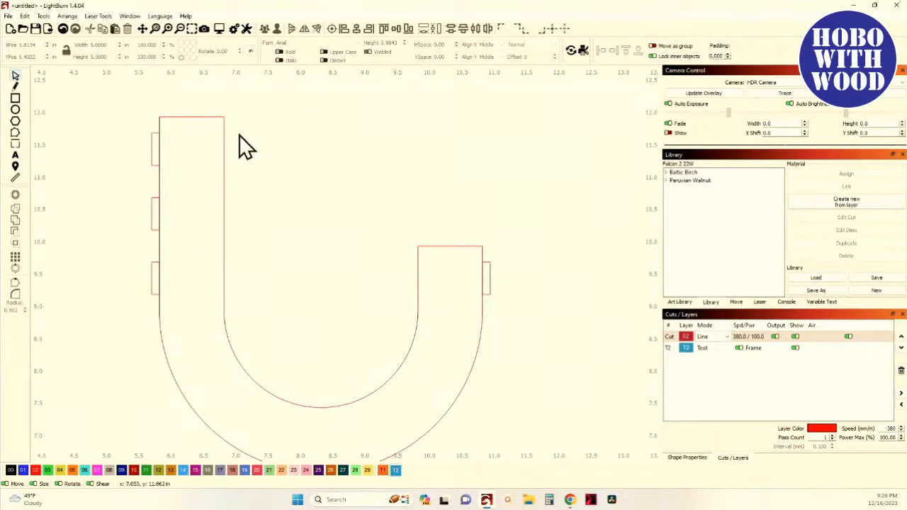
key("ctrl+a")
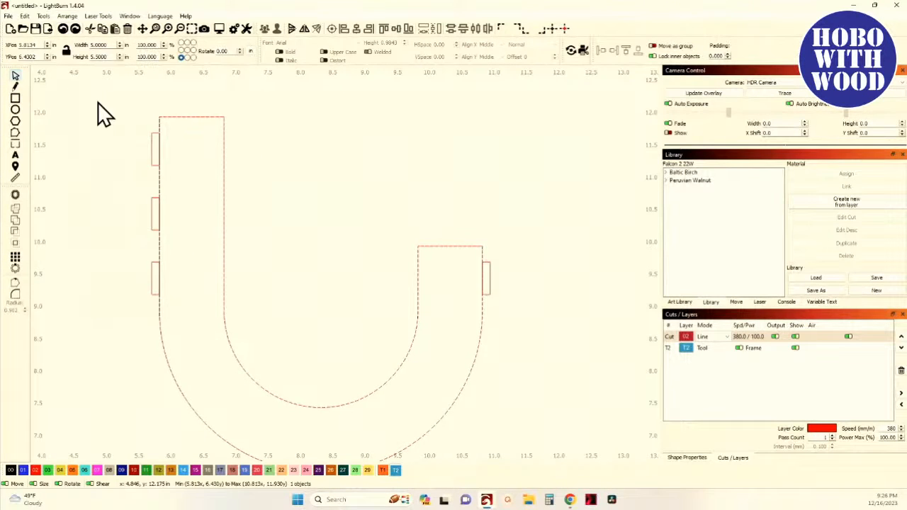
left_click(221, 145)
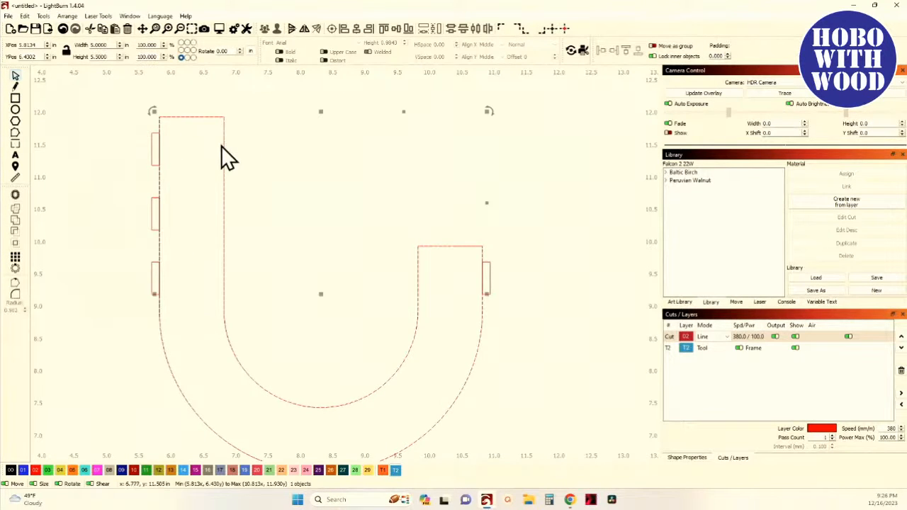
left_click(24, 16)
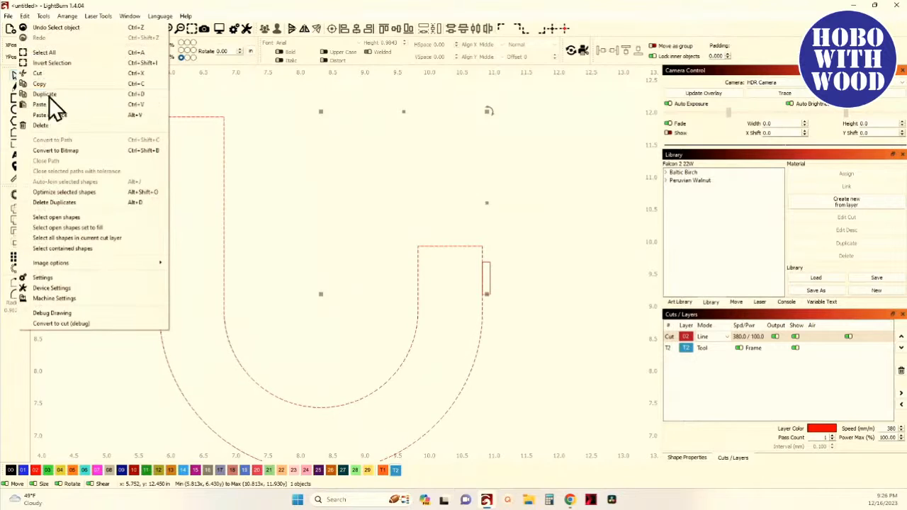
left_click(239, 110)
left_click_drag(197, 169, 177, 156)
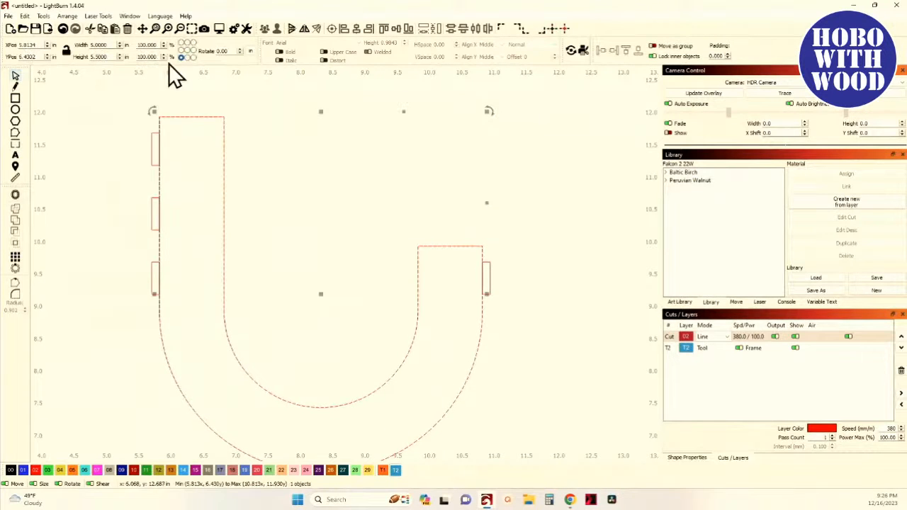
left_click(64, 34)
left_click(64, 34)
left_click(64, 34)
left_click(64, 34)
left_click(64, 34)
left_click(64, 34)
left_click(79, 136)
left_click_drag(165, 142, 153, 93)
left_click(27, 17)
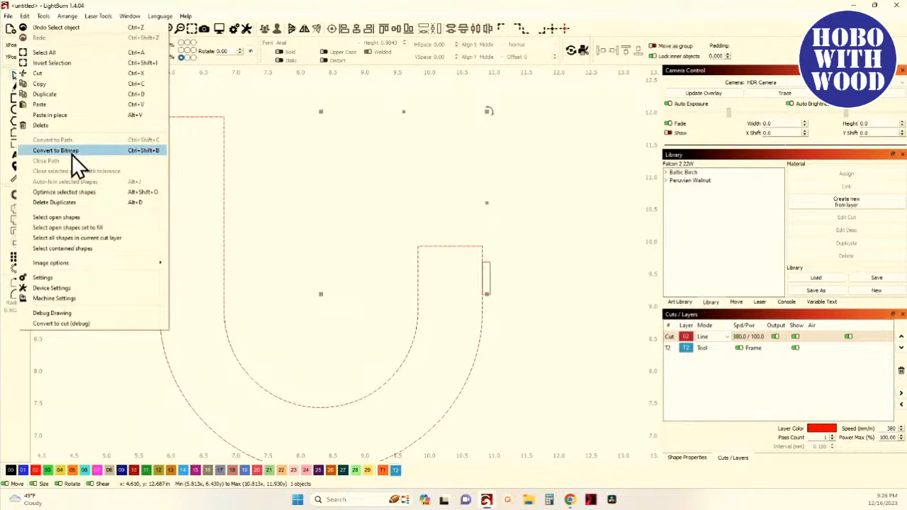
left_click(272, 177)
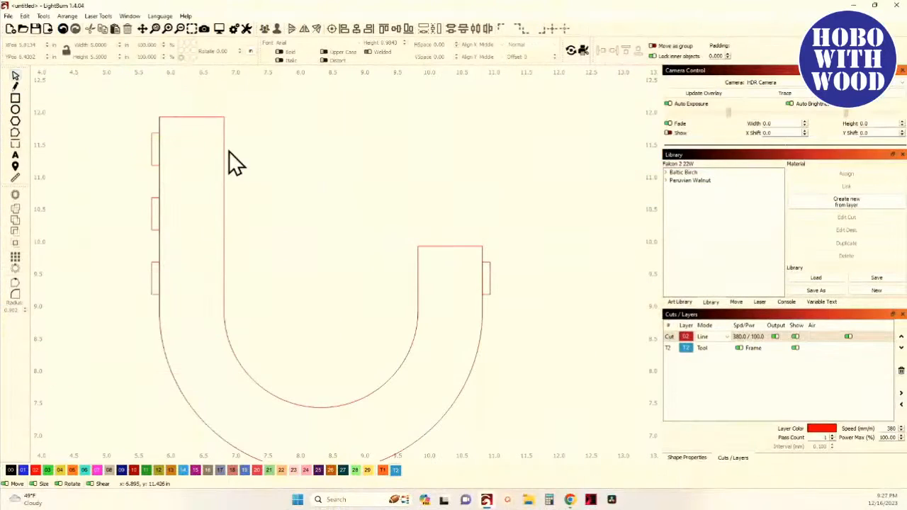
- Select the U outline together with all four notches and merge them into one shape with Boolean Union
left_click(218, 196)
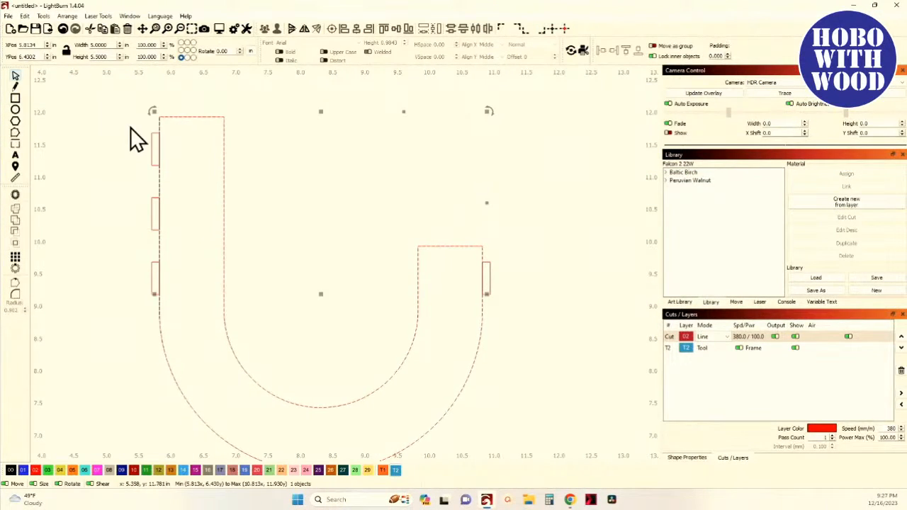
scroll(90, 173, "down", 1)
left_click_drag(97, 124, 425, 307)
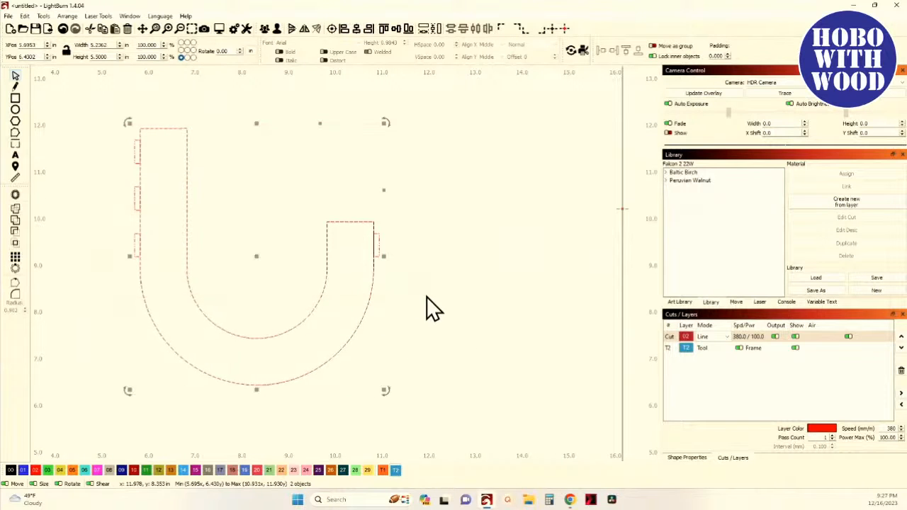
left_click(16, 220)
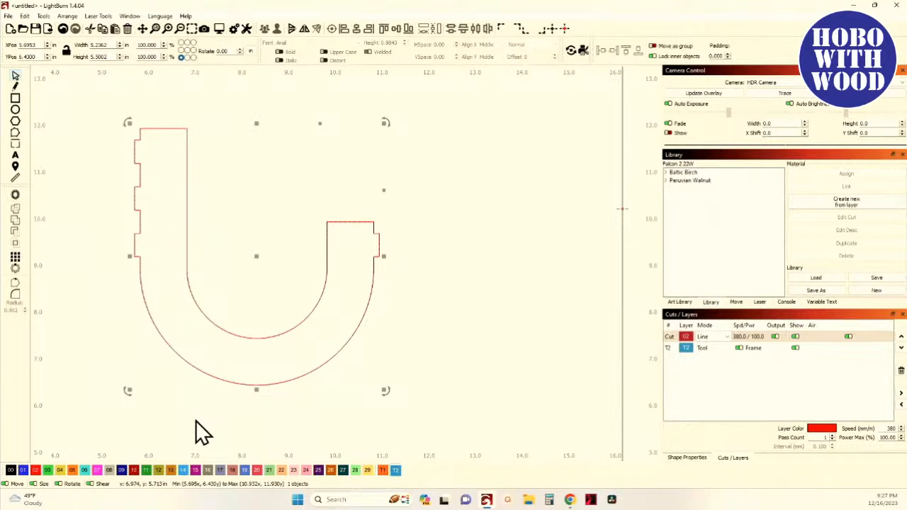
- Rotate a copy of the notched outline 180 degrees and nudge it right so it interlocks with the original
key("comma")
key("comma")
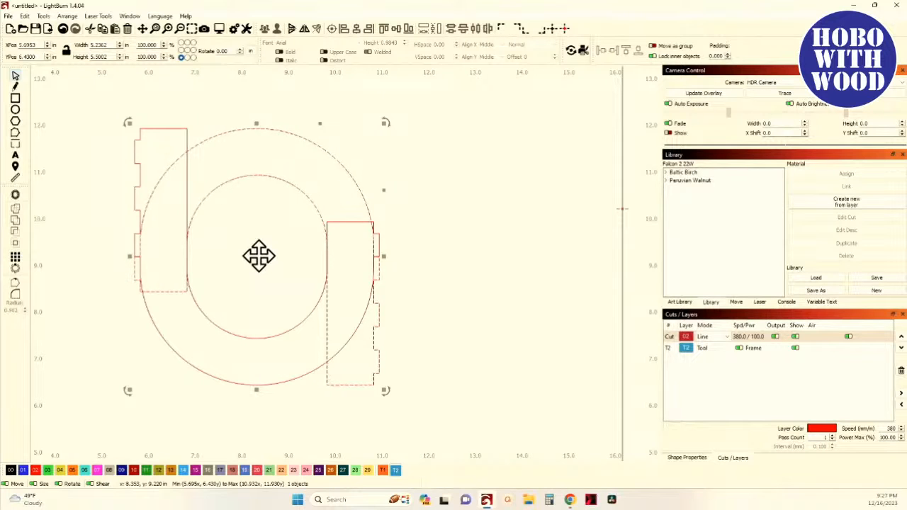
key("Right")
key("Right")
key("Right")
key("Right")
key("Right")
key("Right")
key("Right")
key("Right")
key("Right")
key("Right")
key("Right")
key("Right")
key("Right")
key("Right")
key("Right")
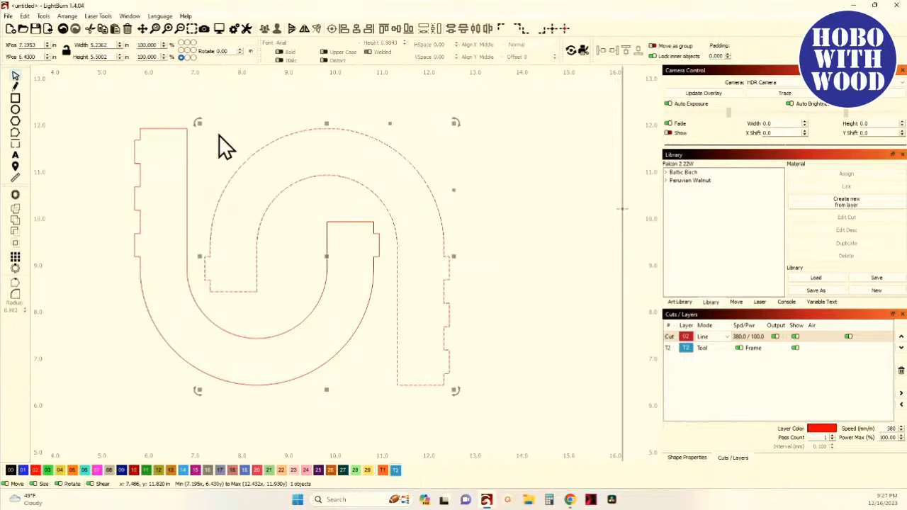
- Select both interlocking notched outlines and nudge them together to the right
scroll(219, 135, "down", 1)
left_click(133, 169)
left_click_drag(125, 106, 456, 429)
key("Right")
key("Right")
key("Right")
key("Right")
key("Right")
key("Right")
key("Right")
key("Right")
key("Right")
key("Right")
key("Right")
key("Right")
key("Right")
key("Right")
key("Right")
key("Right")
key("Right")
key("Right")
key("Right")
key("Right")
key("Right")
key("Right")
key("Right")
key("Right")
key("Right")
key("Right")
key("Right")
key("Right")
key("Right")
key("Right")
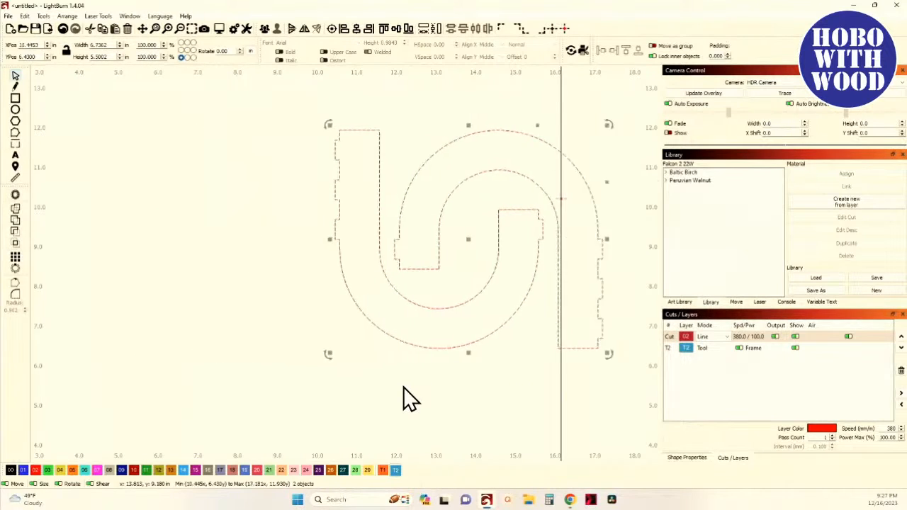
- Select the T2 tool-layer reference copy and nudge it right onto the work area
scroll(403, 387, "up", 1)
scroll(403, 387, "down", 3)
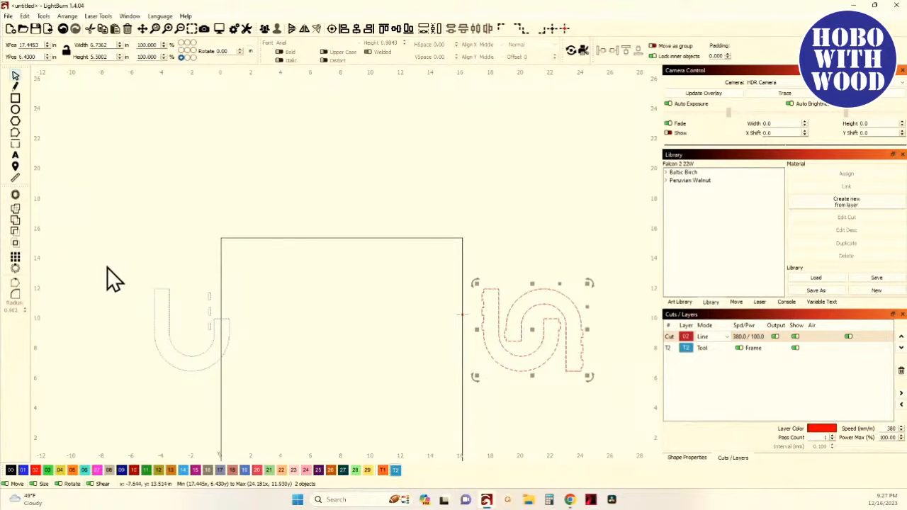
left_click_drag(107, 268, 262, 392)
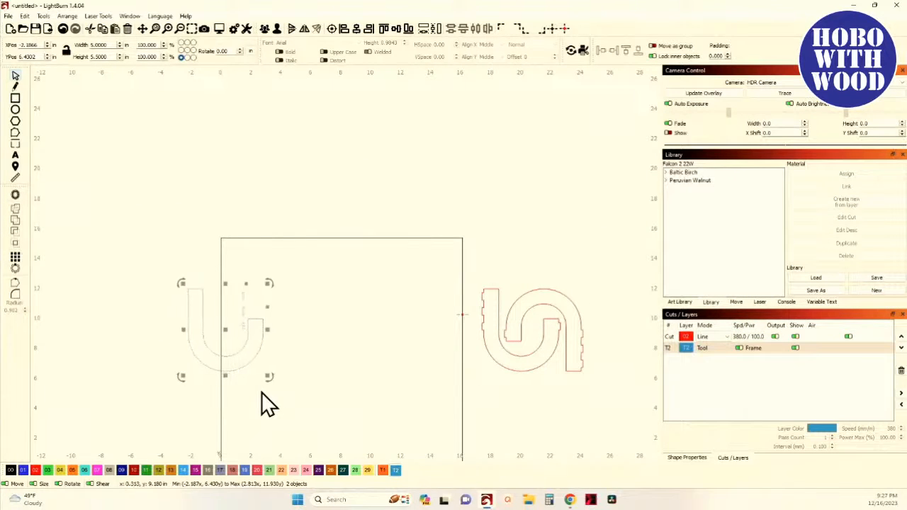
key("Right")
key("Right")
key("Right")
key("Right")
key("Right")
key("Right")
key("Right")
key("Right")
key("Right")
key("Right")
key("Right")
key("Right")
key("Right")
key("Right")
key("Right")
key("Right")
key("Right")
key("Right")
key("Right")
key("Right")
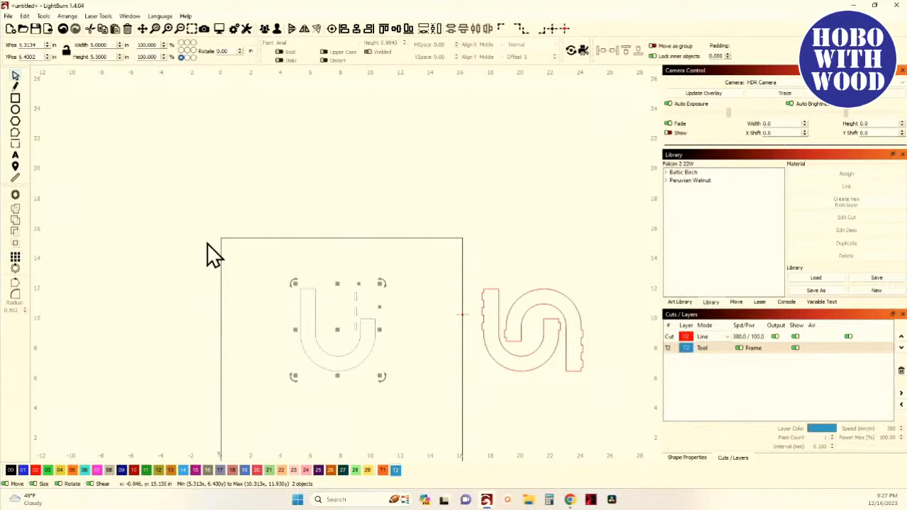
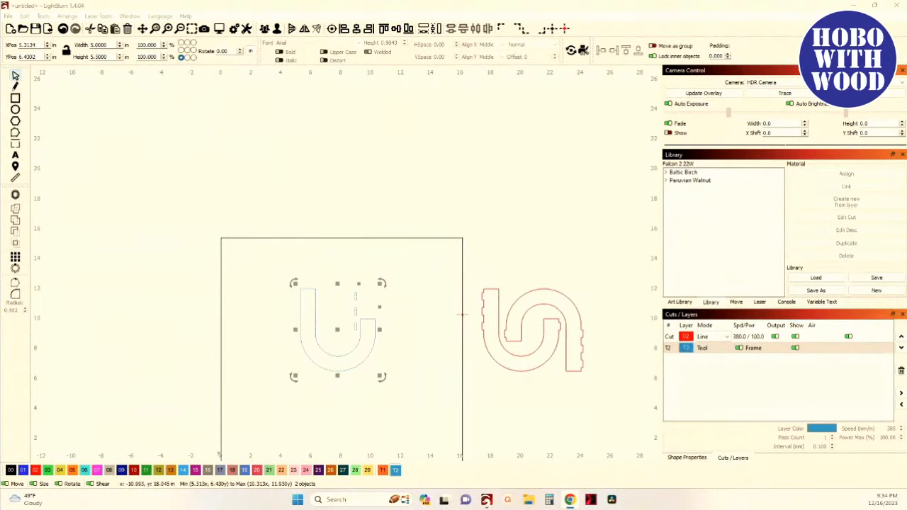
- Start measuring the tool-layer U outline with the Measure tool and open Calculator alongside
scroll(333, 363, "up", 4)
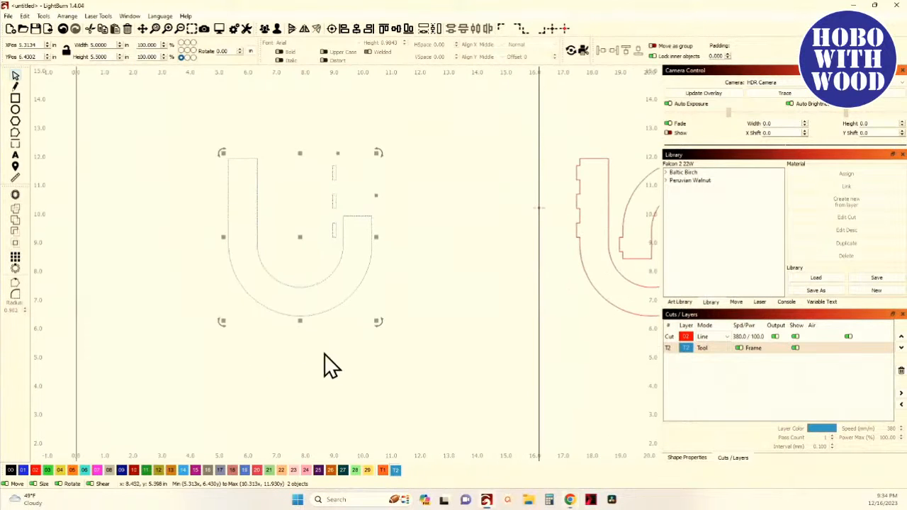
left_click(325, 357)
left_click(283, 272)
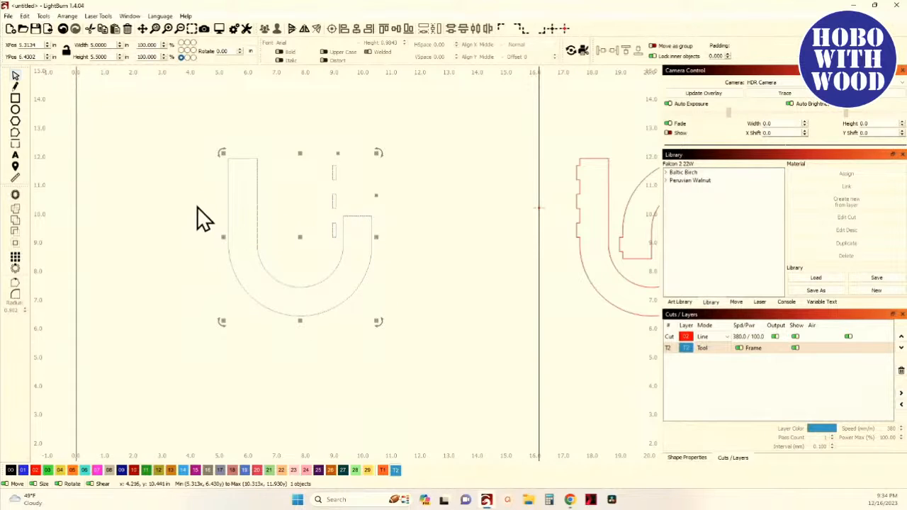
left_click_drag(260, 223, 289, 243)
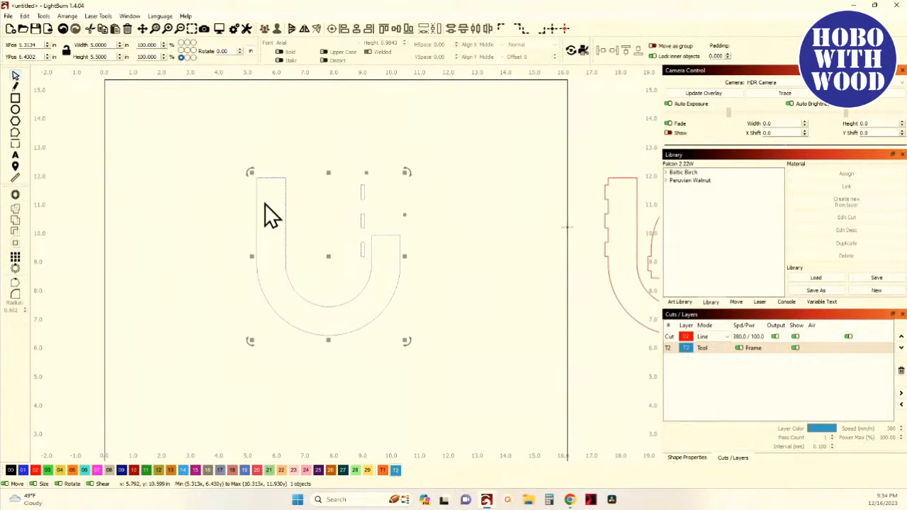
left_click(251, 228)
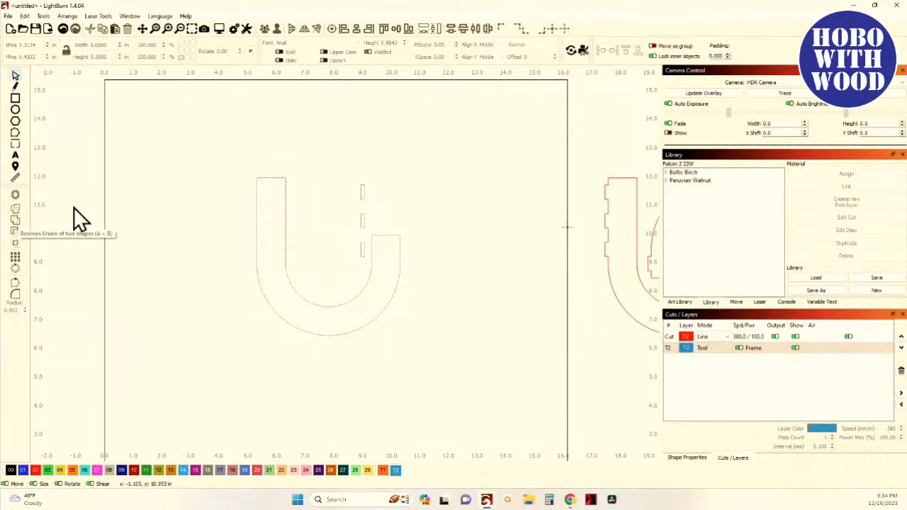
left_click(17, 179)
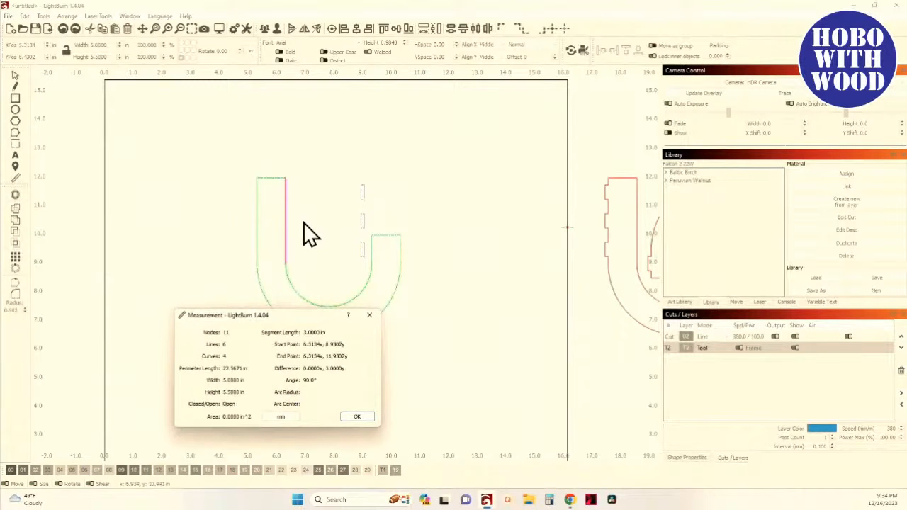
left_click_drag(303, 222, 256, 197)
left_click_drag(160, 257, 116, 241)
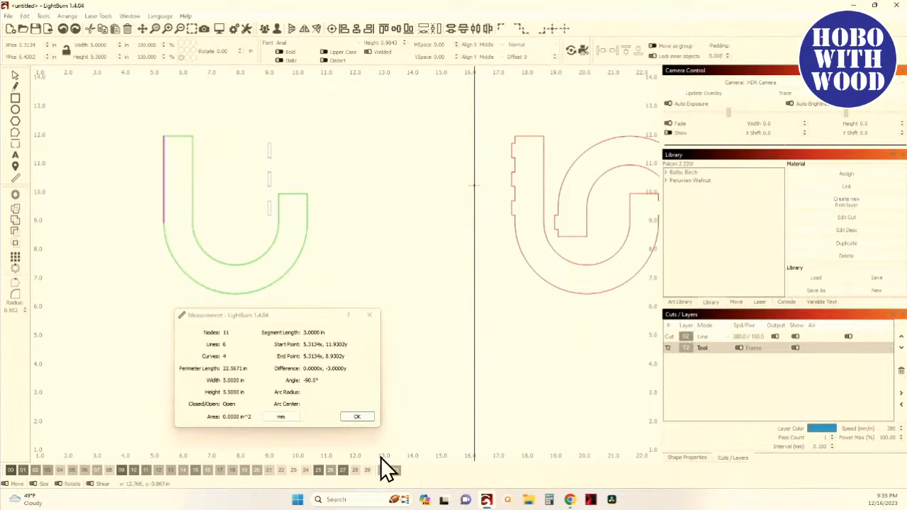
left_click(546, 504)
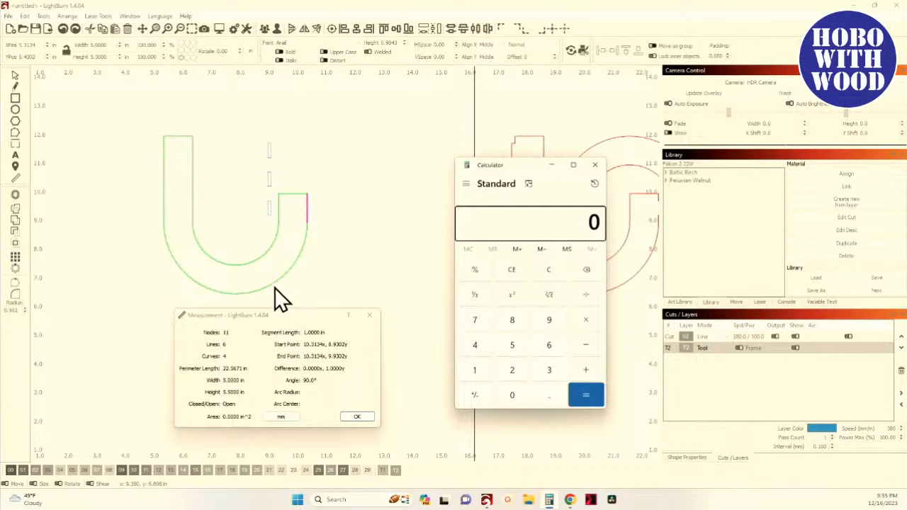
- Inspect the lengths of the U outline's straight and curved segments along its outer edge
mouse_move(272, 283)
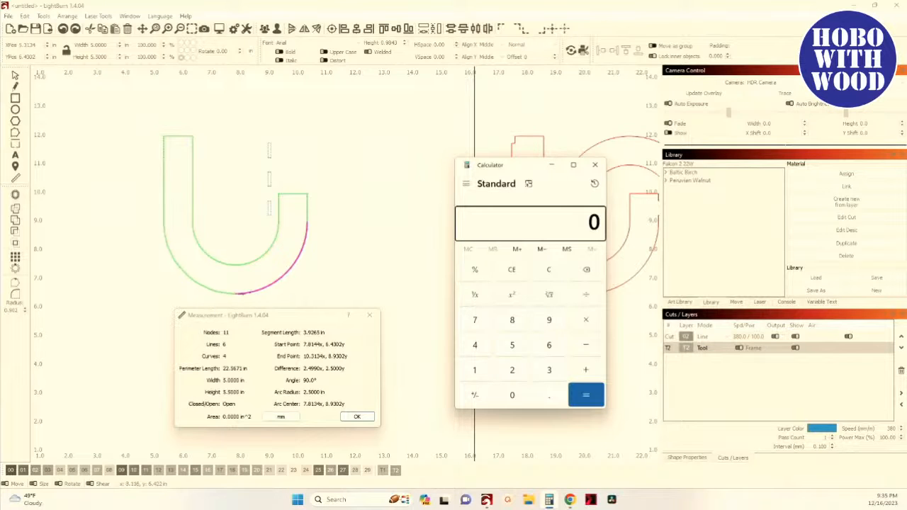
mouse_move(216, 290)
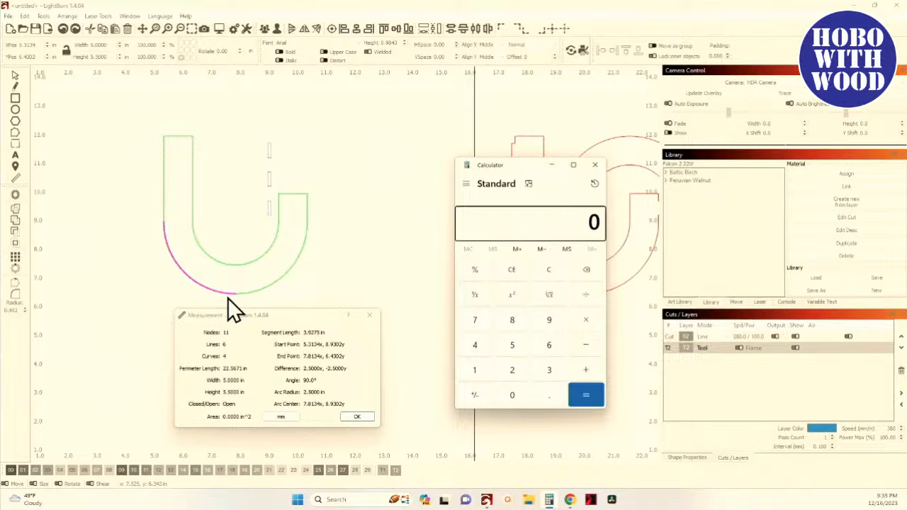
scroll(227, 298, "up", 1)
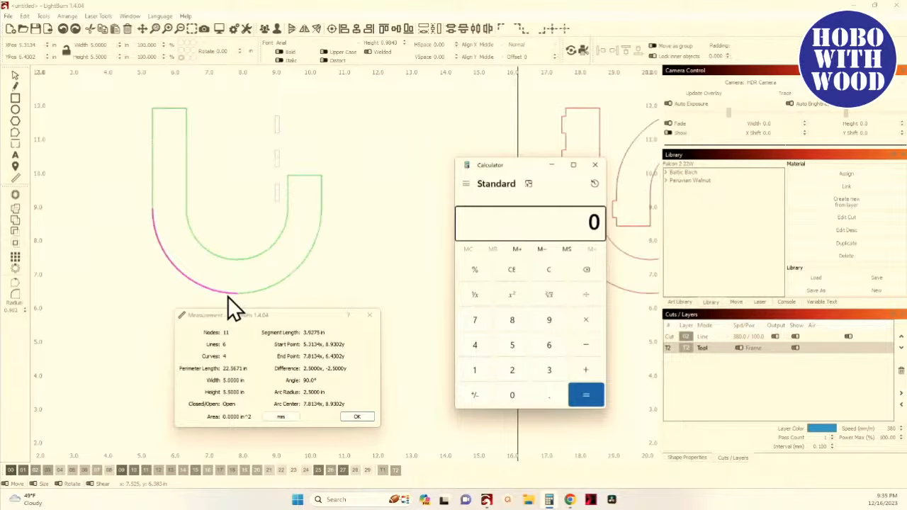
scroll(228, 298, "up", 2)
scroll(151, 224, "up", 1)
left_click_drag(150, 223, 237, 261)
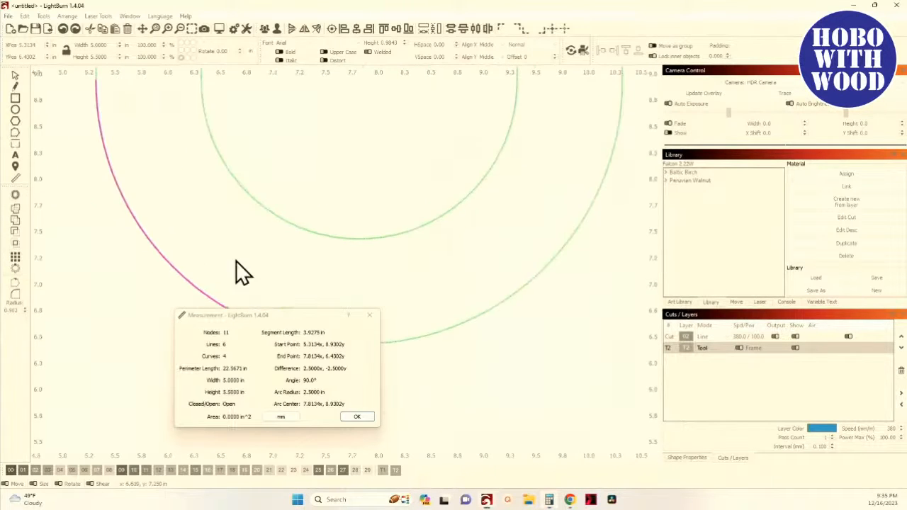
left_click_drag(148, 192, 171, 263)
scroll(172, 262, "down", 1)
scroll(101, 160, "up", 4)
scroll(159, 168, "up", 7)
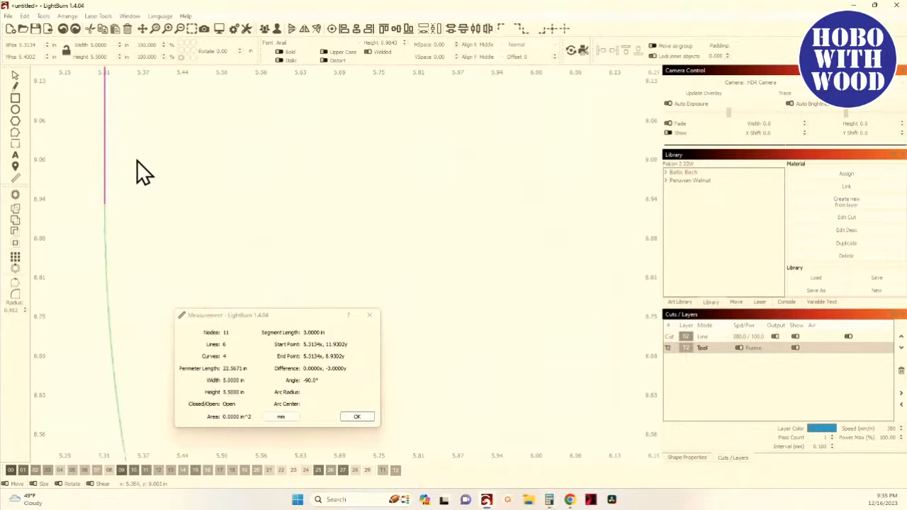
left_click_drag(137, 160, 173, 275)
scroll(170, 273, "down", 9)
scroll(170, 276, "up", 1)
scroll(170, 277, "up", 5)
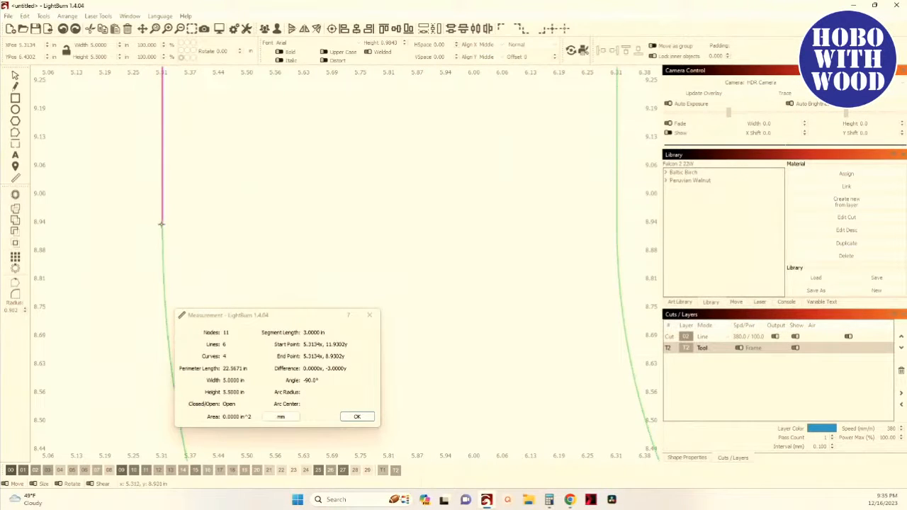
scroll(166, 228, "down", 12)
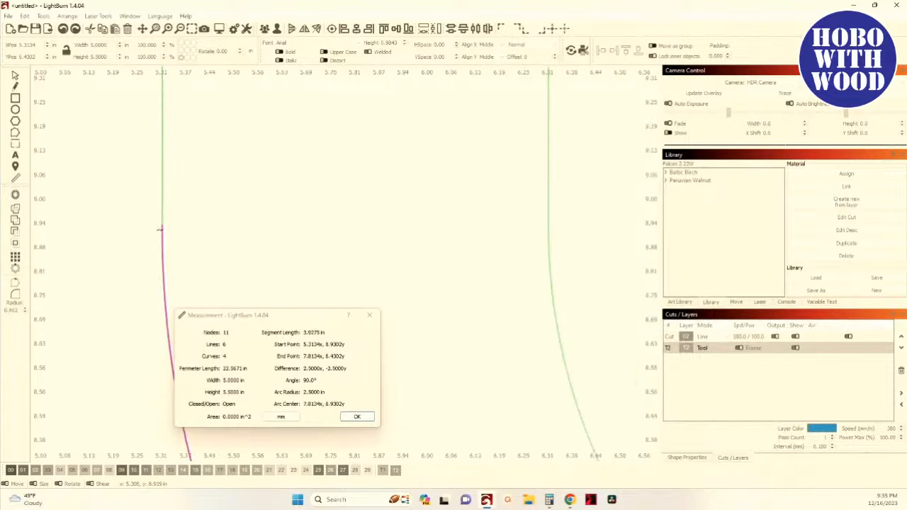
scroll(172, 235, "up", 10)
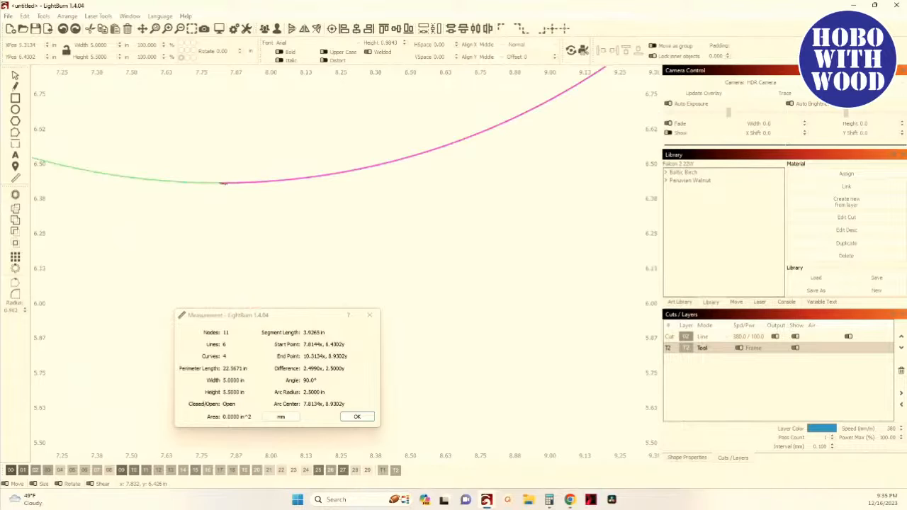
scroll(215, 185, "down", 4)
scroll(213, 186, "down", 3)
left_click_drag(287, 103, 274, 88)
scroll(278, 239, "up", 10)
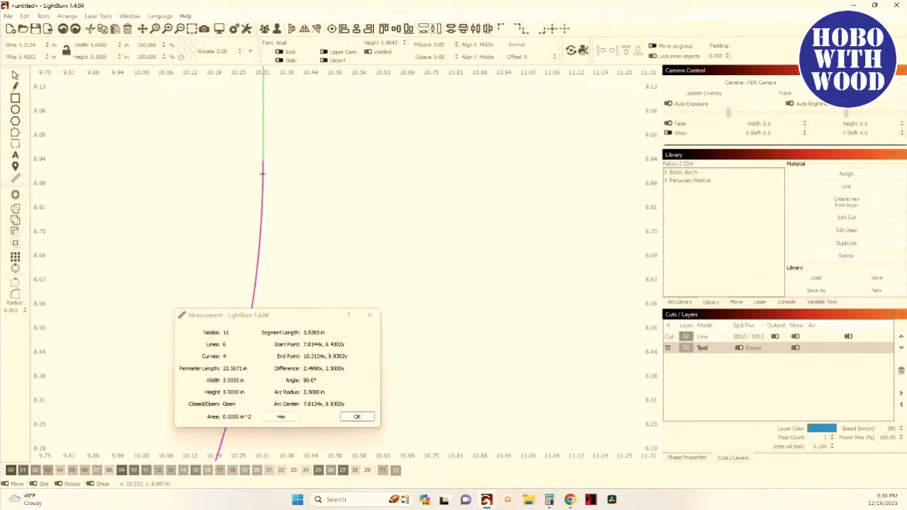
scroll(262, 165, "down", 6)
scroll(276, 225, "down", 3)
left_click_drag(277, 226, 357, 215)
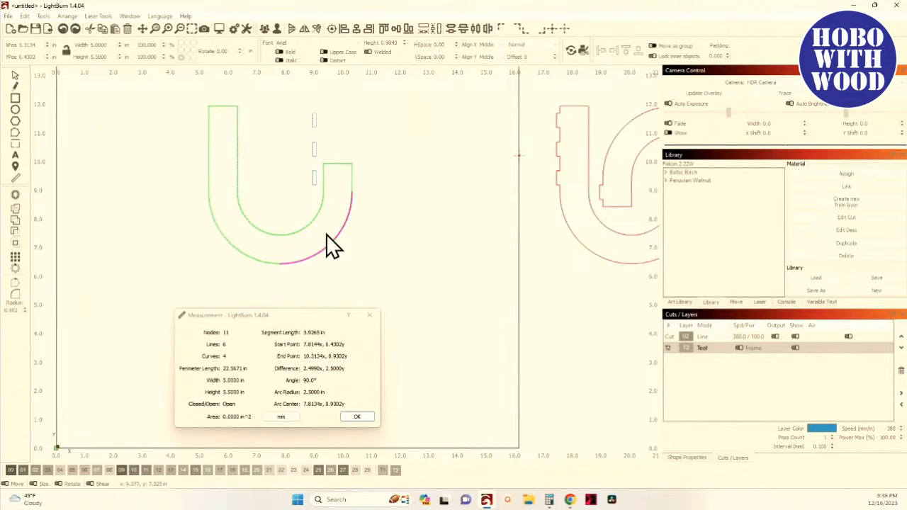
- In Calculator, add 3.9265, 3.9275 and 3 to total the outer edge length
left_click(549, 499)
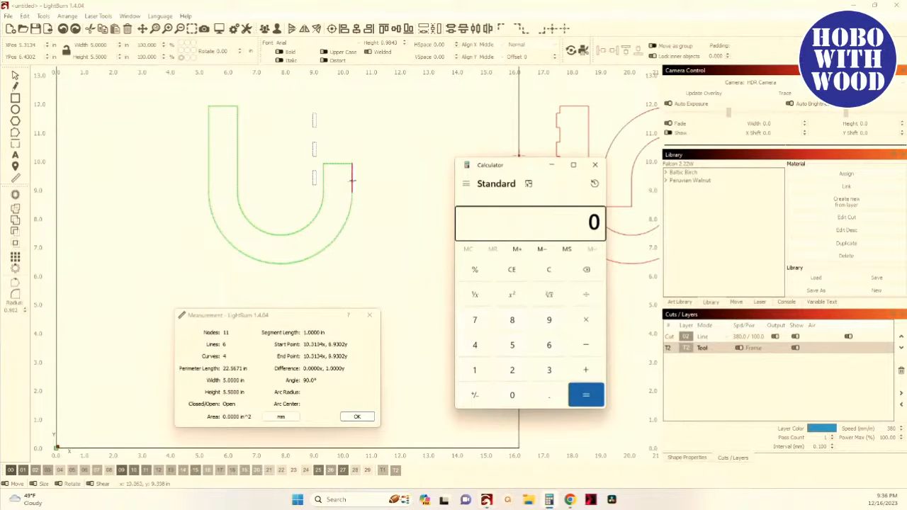
type("1")
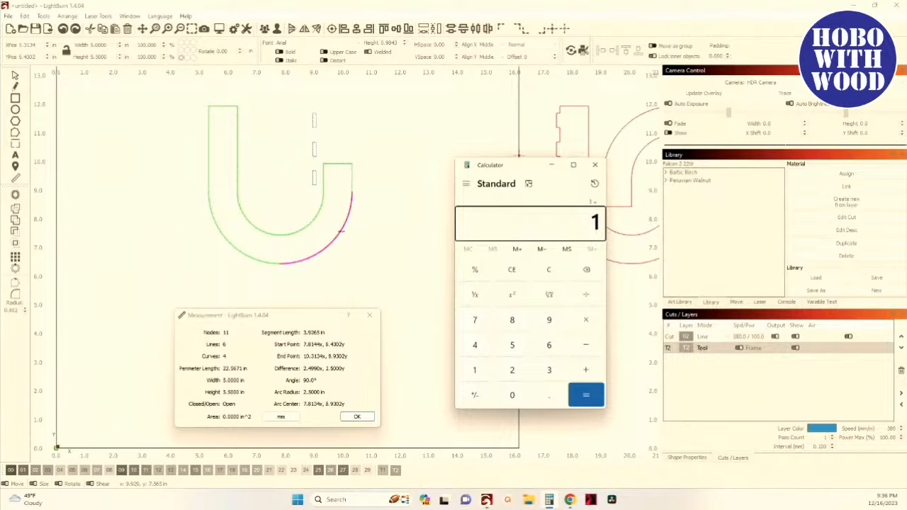
key("BackSpace")
type("3.9265")
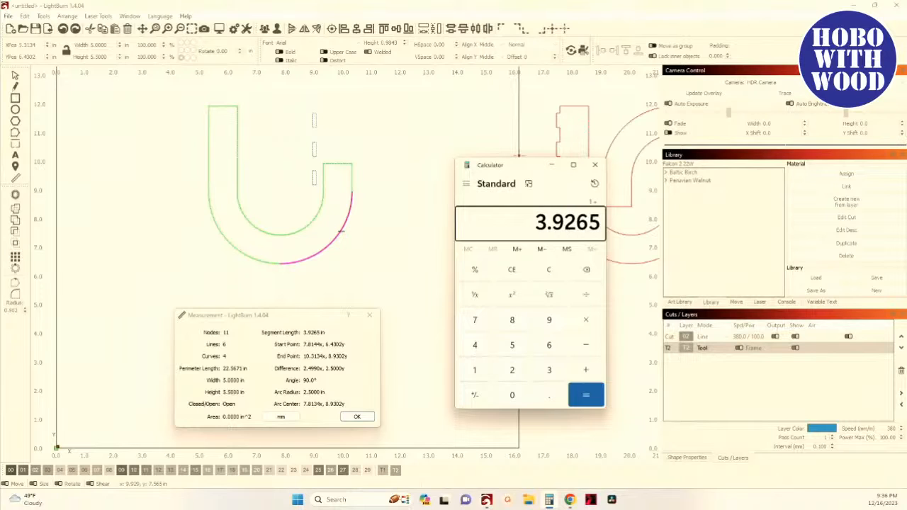
key("plus")
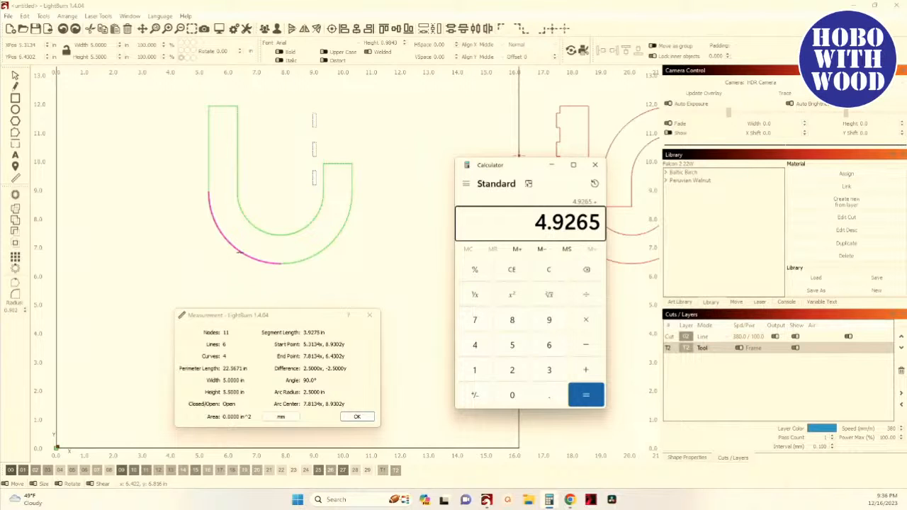
type("3.")
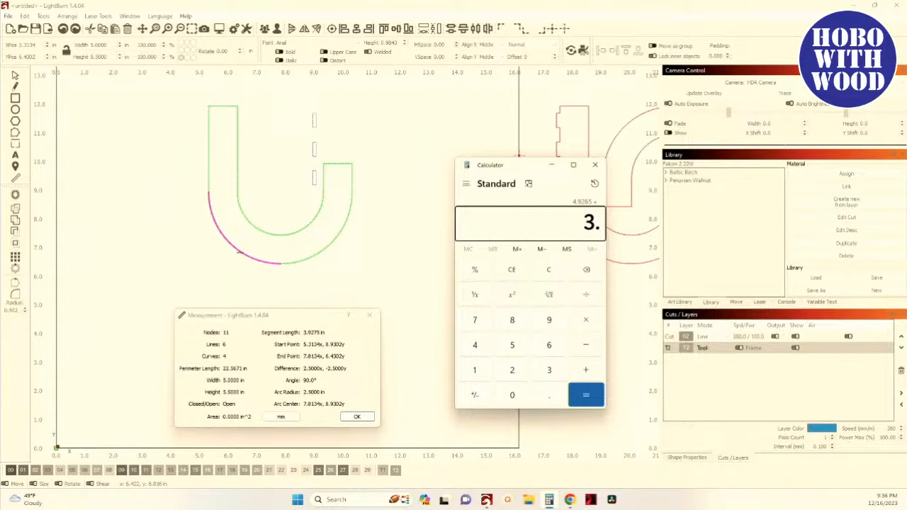
type("9275")
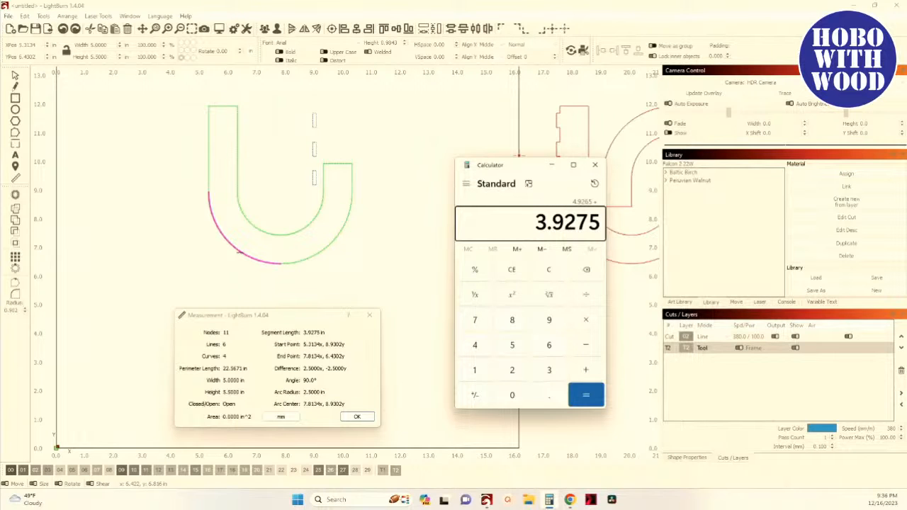
key("plus")
type("3")
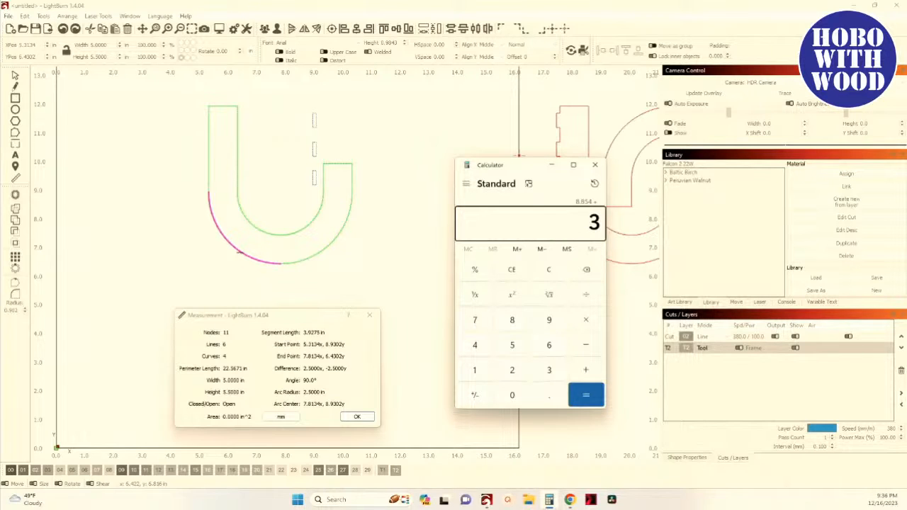
type(".")
key("Return")
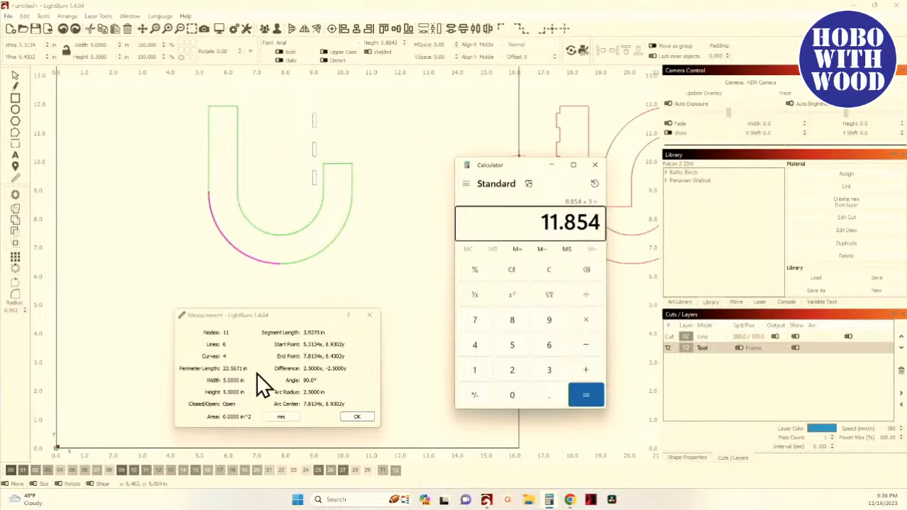
- Close the measurement and draw a tall rectangle about 3.1 by 11.3 in at the work area's left
left_click(358, 417)
scroll(281, 367, "down", 4)
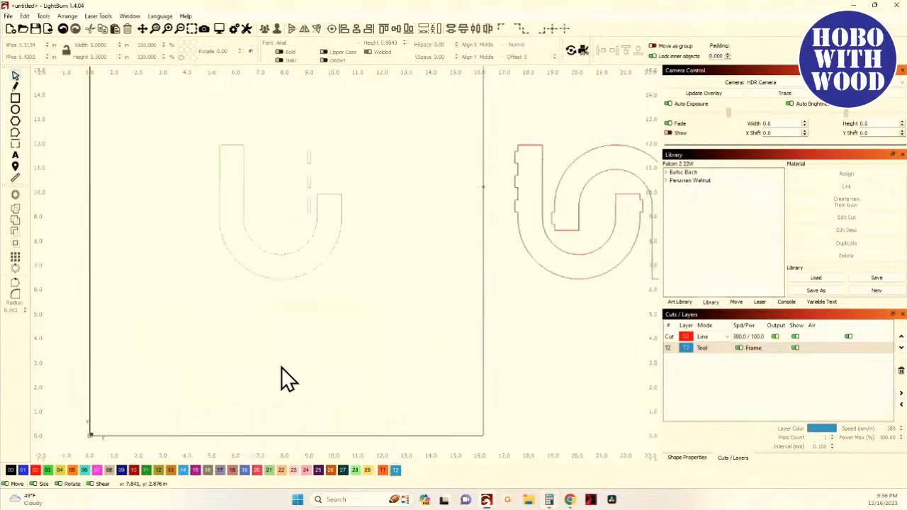
left_click(15, 99)
left_click_drag(225, 193, 272, 364)
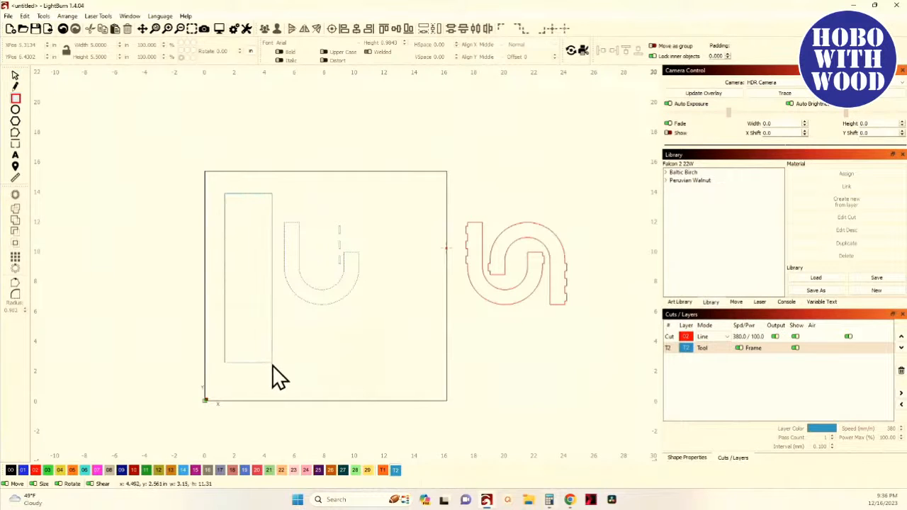
- Set the rectangle's height to 11.854 in
left_click(16, 75)
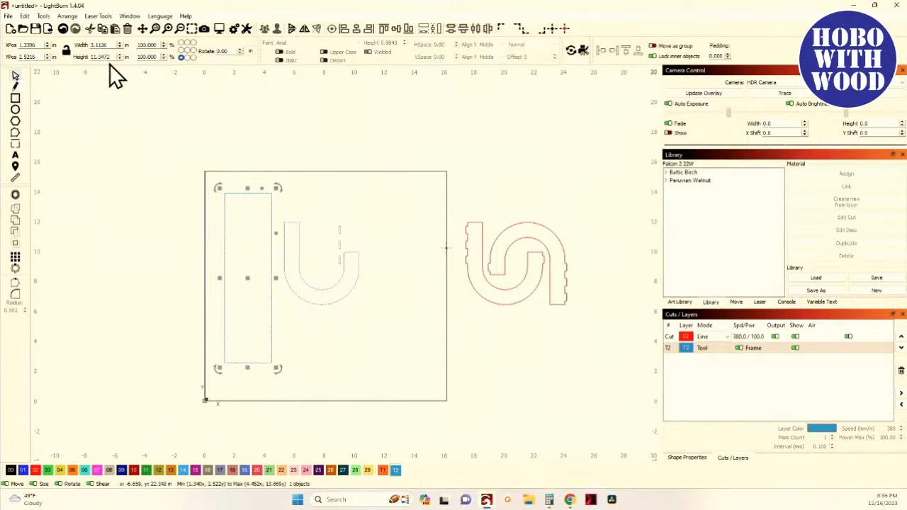
double_click(103, 57)
type("11.854")
key("alt+Tab")
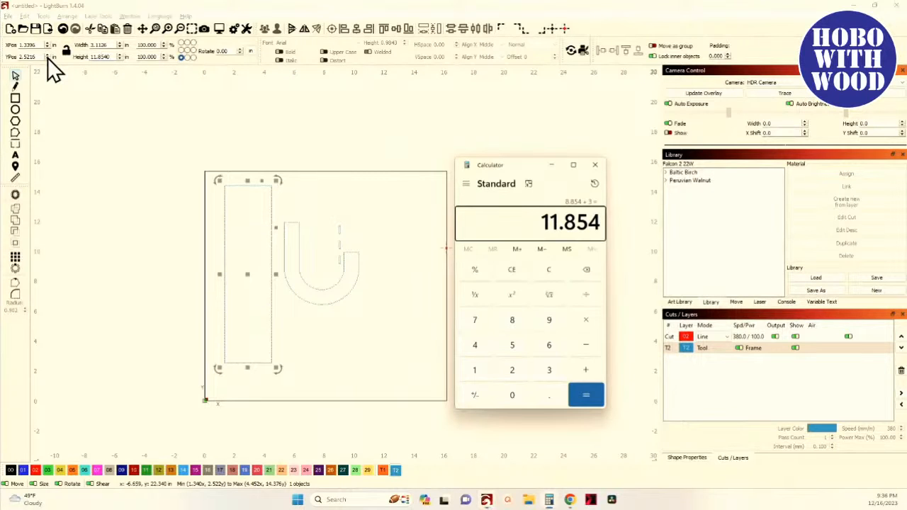
key("alt+Tab")
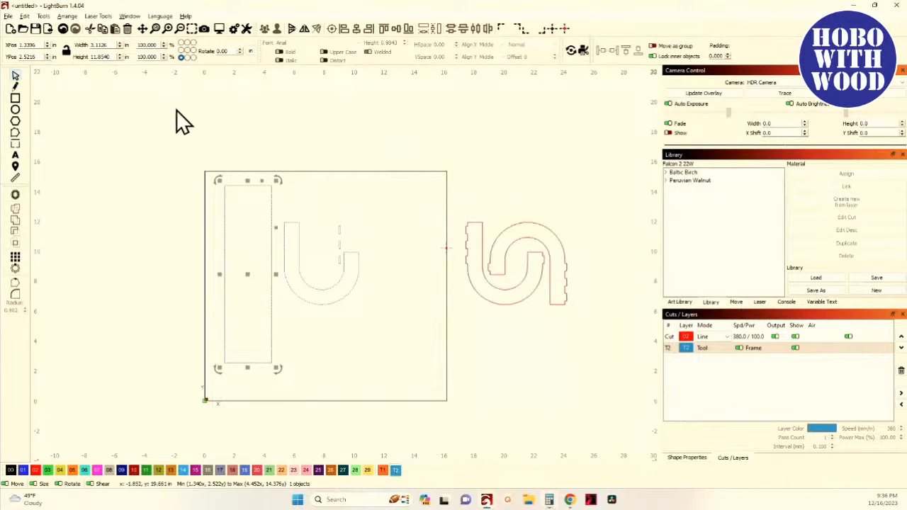
key("Tab")
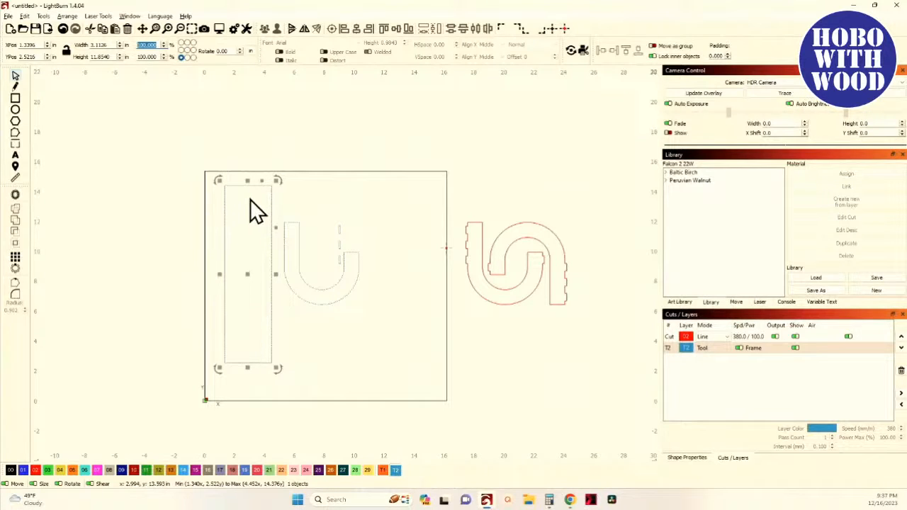
- Set the rectangle's width to 3.0 in and shift it slightly upward
left_click(66, 51)
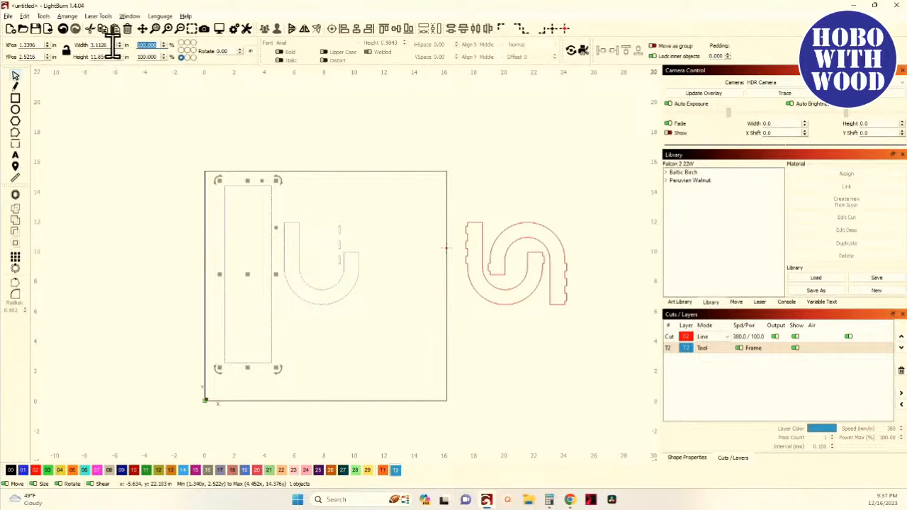
left_click_drag(113, 47, 74, 46)
type("3.0")
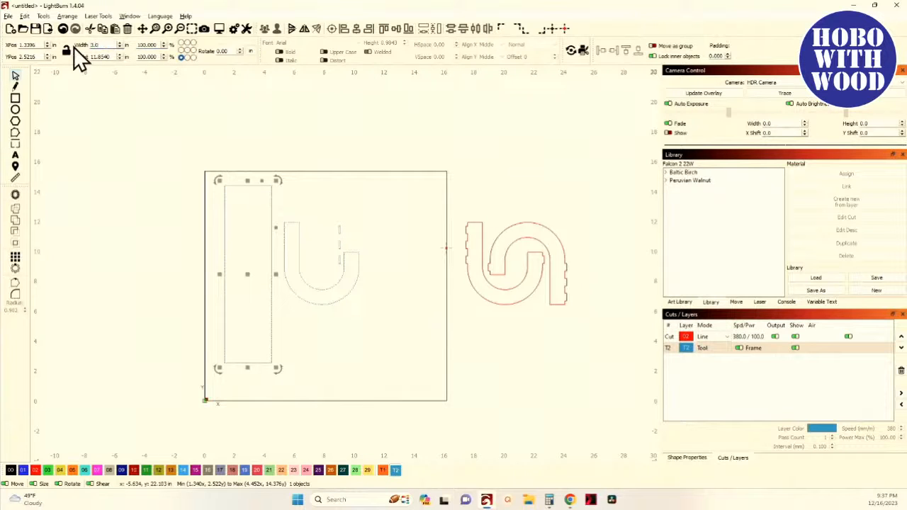
key("Return")
scroll(246, 271, "up", 3)
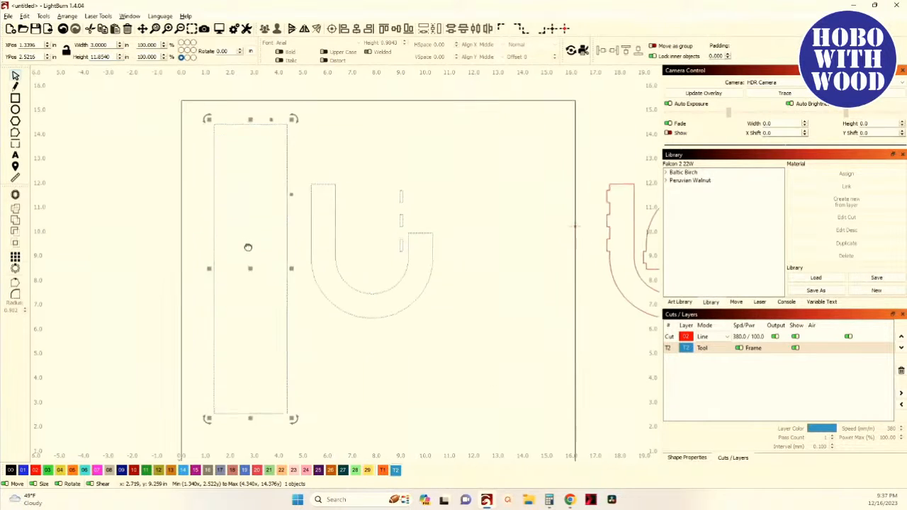
left_click_drag(248, 248, 249, 235)
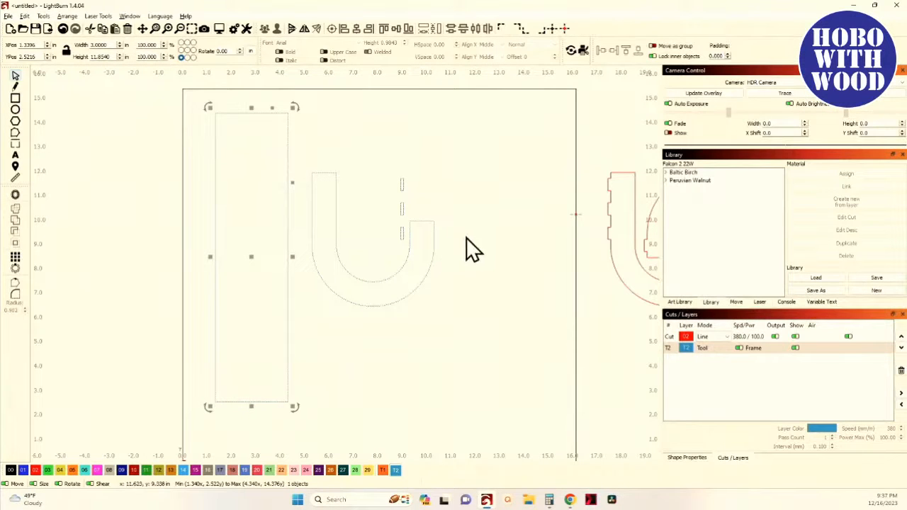
- Draw two small rectangles to the right of the U, one above the other
mouse_move(446, 174)
left_mouse_down()
mouse_move(510, 223)
mouse_move(527, 224)
left_mouse_up()
key("ctrl+z")
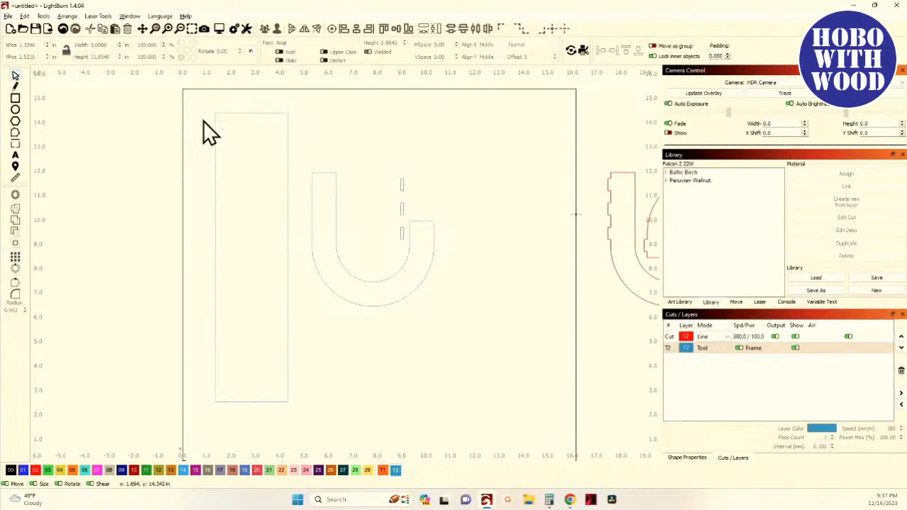
left_click(15, 98)
left_click_drag(448, 177, 524, 226)
left_click_drag(452, 246, 537, 274)
left_click(15, 75)
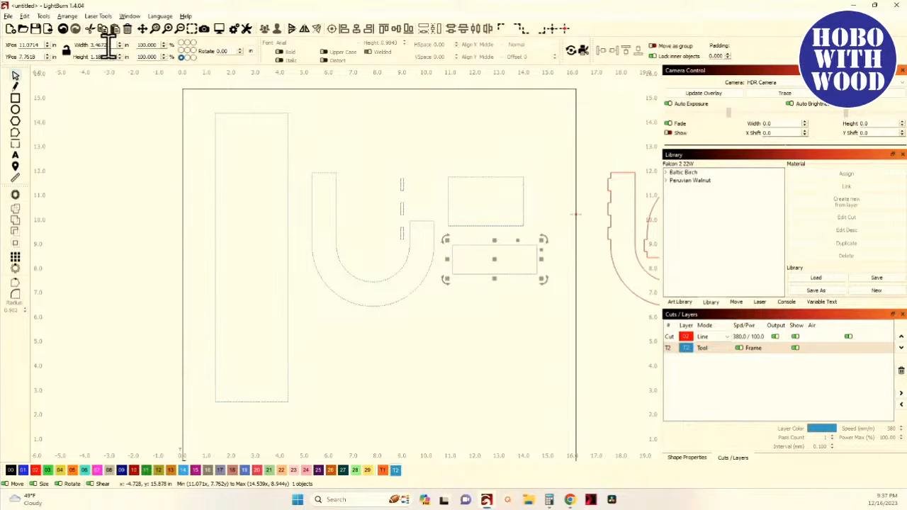
- Set the lower small rectangle's size to 3 by 1 in
type("3.")
key("Tab")
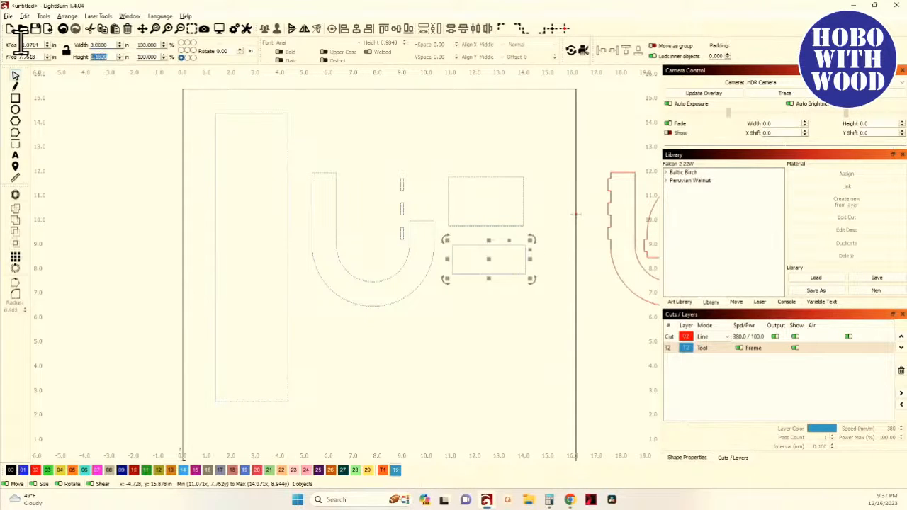
type("1")
key("Tab")
- Set the upper small rectangle's size to 3 by 3 in
left_click_drag(472, 188, 425, 165)
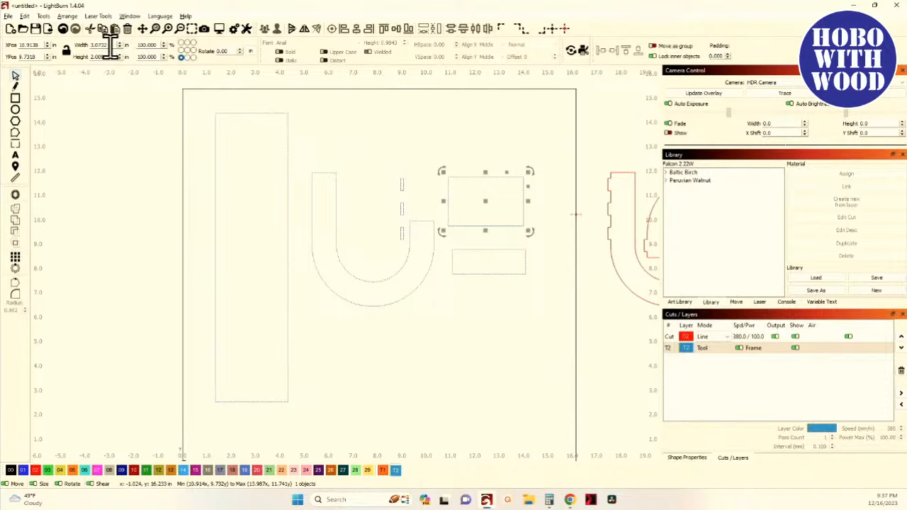
left_click_drag(110, 44, 84, 43)
type("3")
key("Tab")
type("3")
key("Tab")
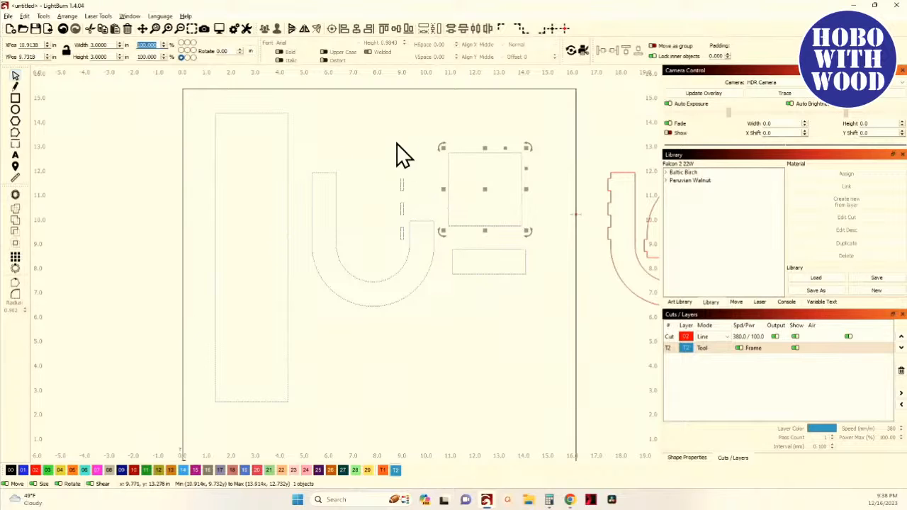
- Assign the tall rectangle to the red 02 Cut layer
left_click_drag(292, 135, 251, 124)
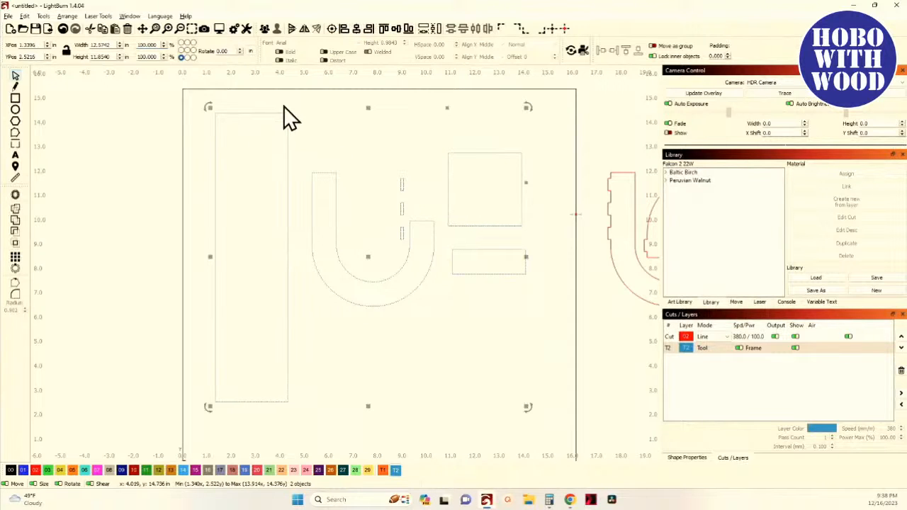
left_click(306, 143)
left_click_drag(306, 145, 276, 148)
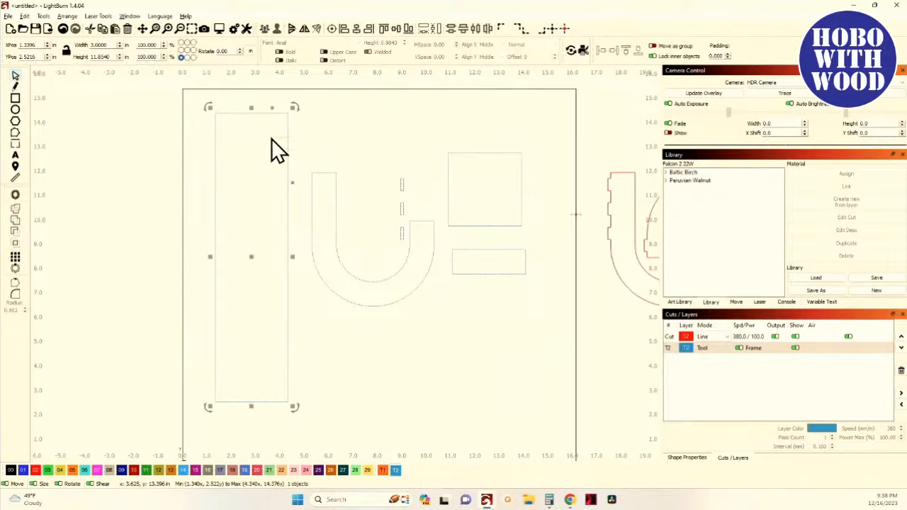
left_click(37, 471)
- Align the 3 in square to the tall rectangle's top-left corner
left_click(480, 167)
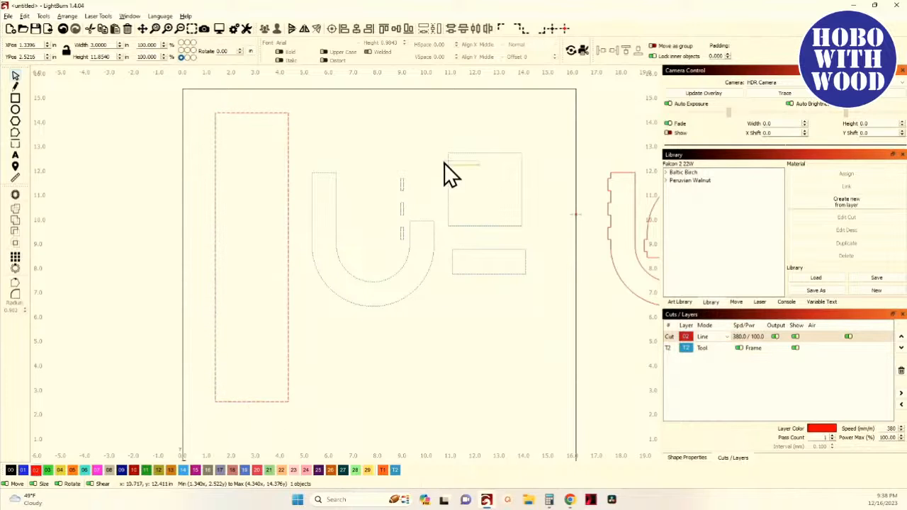
left_click(445, 167)
left_click(283, 122, "shift")
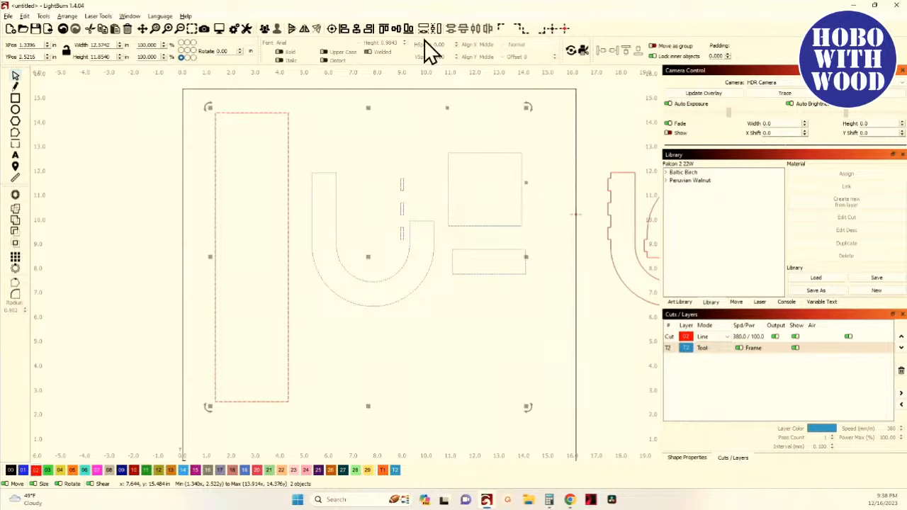
left_click(356, 28)
left_click(384, 29)
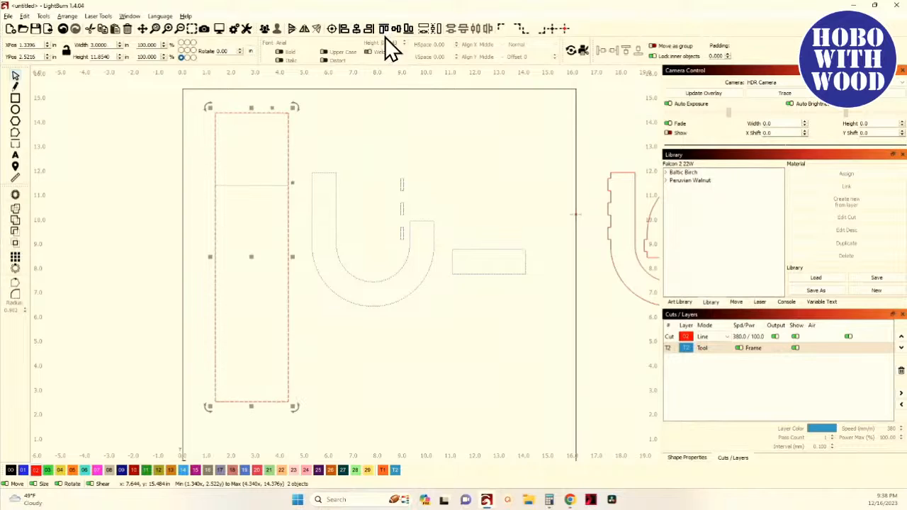
- Align the 3 by 1 in rectangle to the tall rectangle's bottom-left corner
left_click(417, 178)
left_click(447, 275)
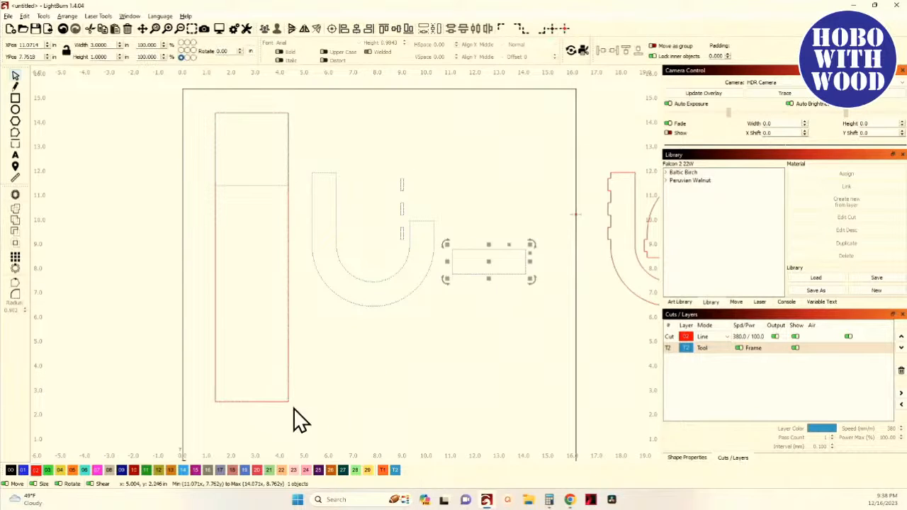
left_click(287, 222, "shift")
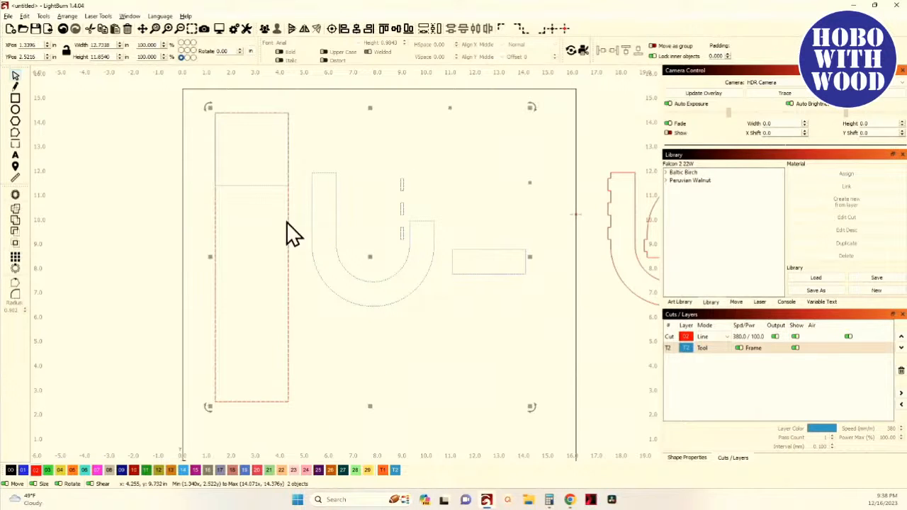
left_click(355, 29)
left_click(396, 30)
left_click(199, 314)
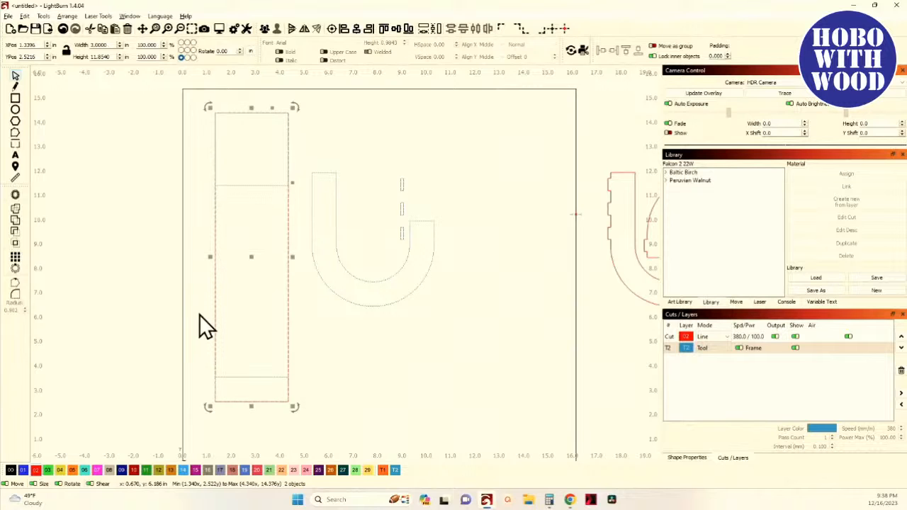
- Draw a 3 by 7.854 in rectangle filling the gap between the square and the bottom rectangle, on the T2 tool layer
scroll(224, 300, "up", 2)
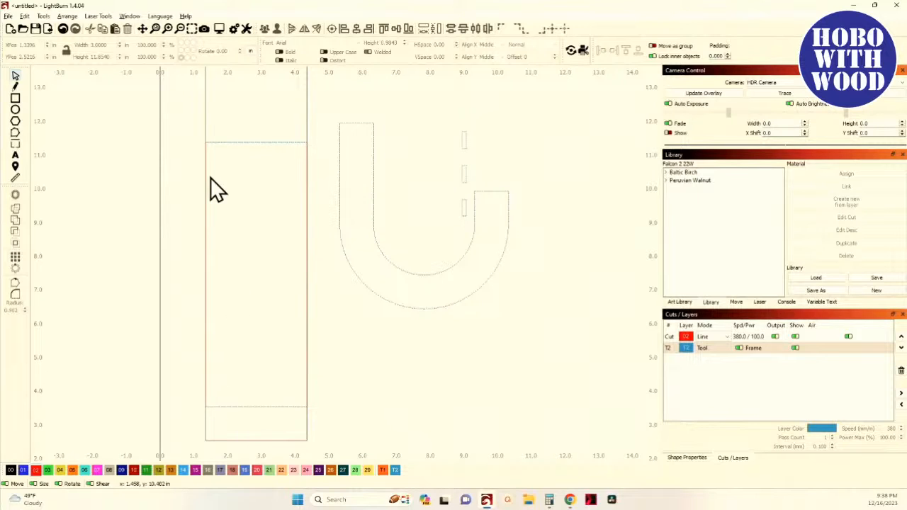
left_click_drag(255, 202, 247, 190)
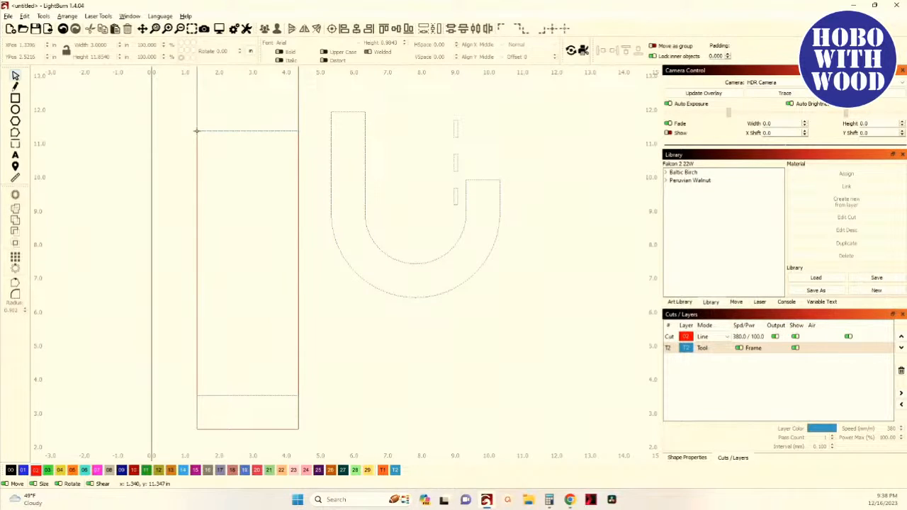
left_click_drag(197, 131, 248, 230)
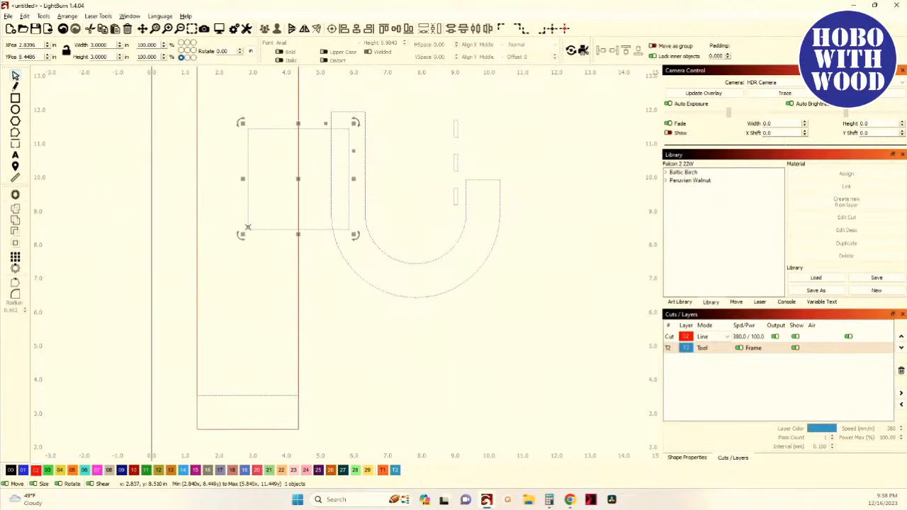
left_click(63, 28)
left_click(15, 97)
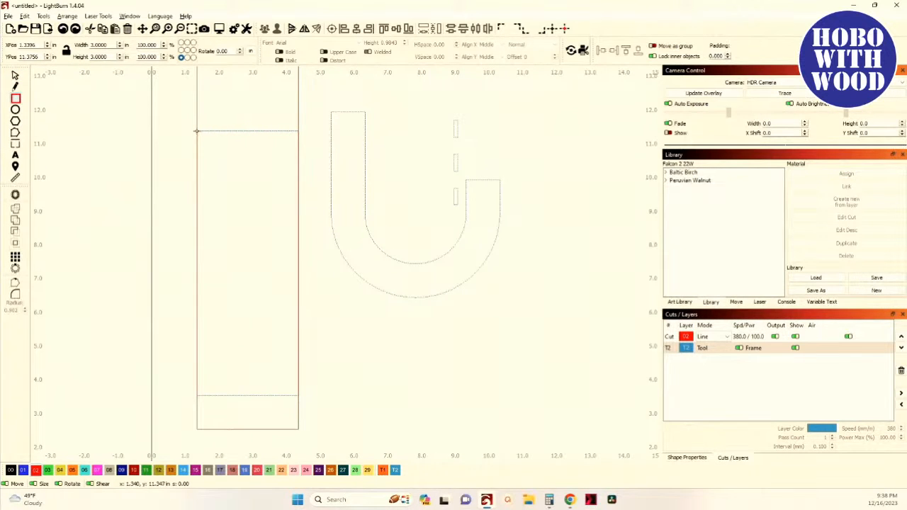
mouse_move(197, 131)
left_mouse_down()
mouse_move(304, 401)
mouse_move(299, 395)
left_mouse_up()
left_click(395, 470)
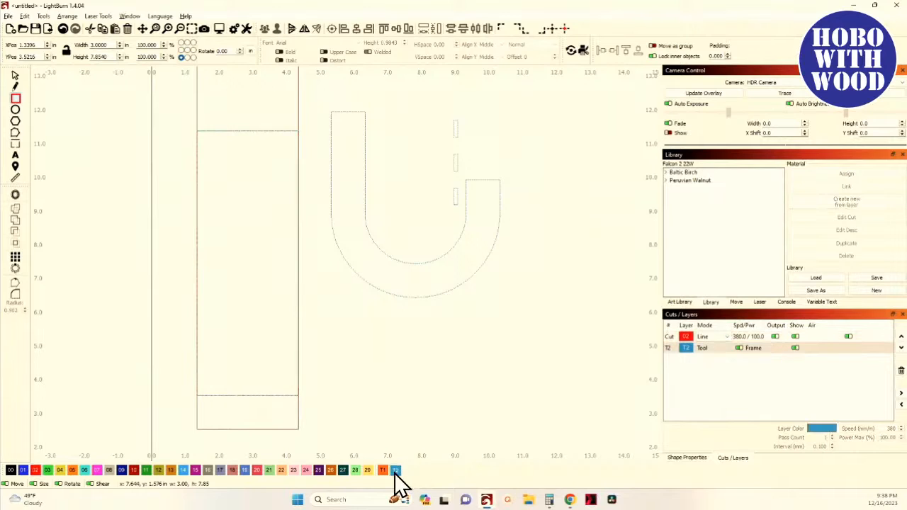
left_click(14, 76)
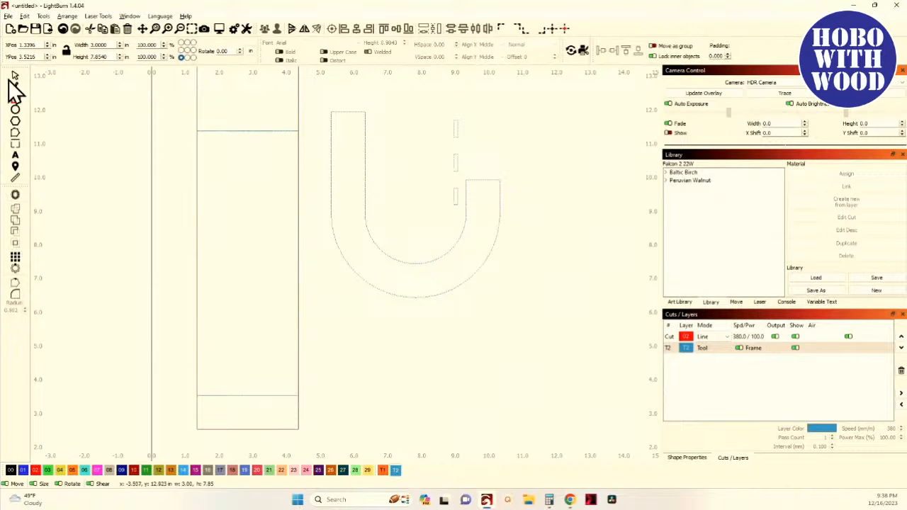
- Move the 3 by 7.854 in rectangle out of the work area to its left
scroll(101, 126, "down", 3)
scroll(94, 114, "down", 1)
left_click_drag(124, 139, 182, 236)
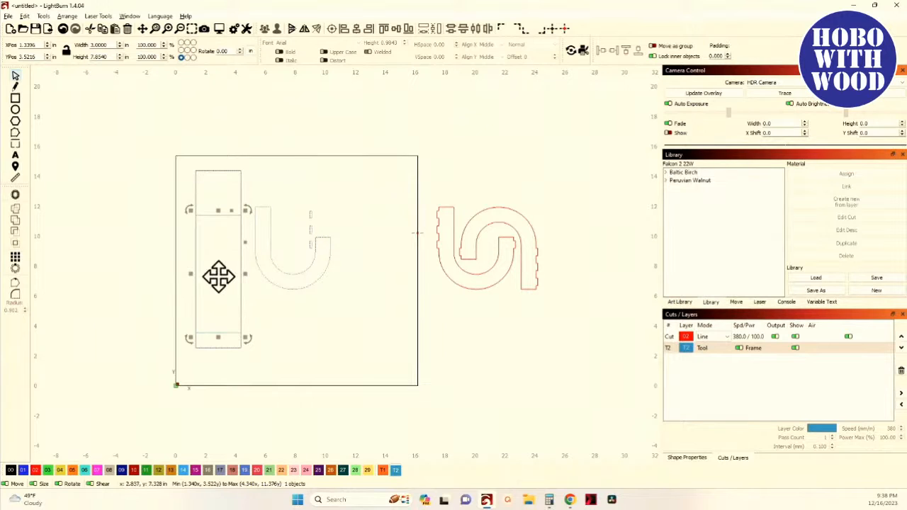
left_click_drag(218, 277, 128, 266)
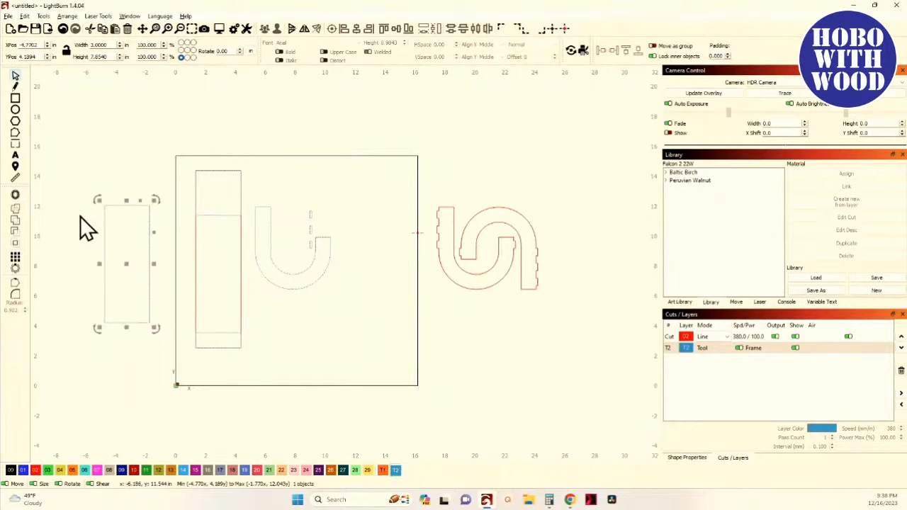
- Delete the U-shaped outline, leaving its slot marks in place
left_click_drag(250, 190, 293, 294)
scroll(287, 288, "up", 3)
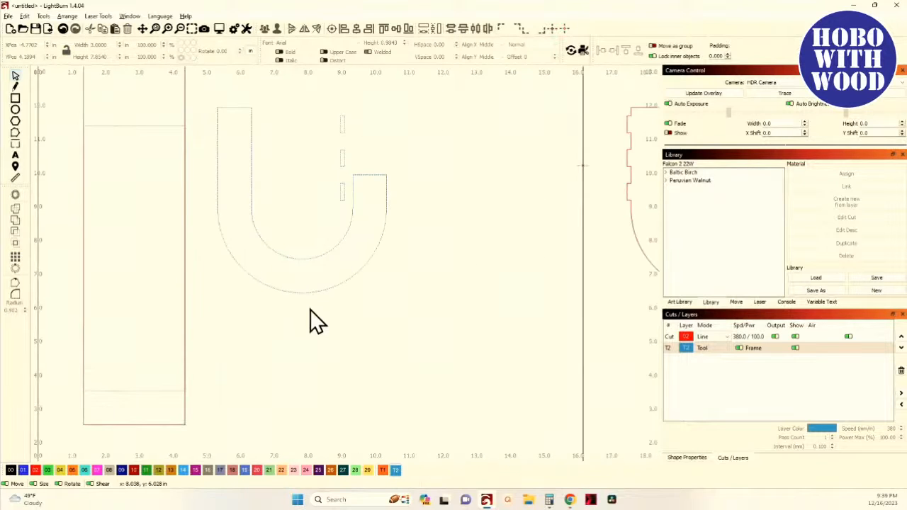
left_click(289, 288)
left_click_drag(299, 199, 333, 257)
key("Delete")
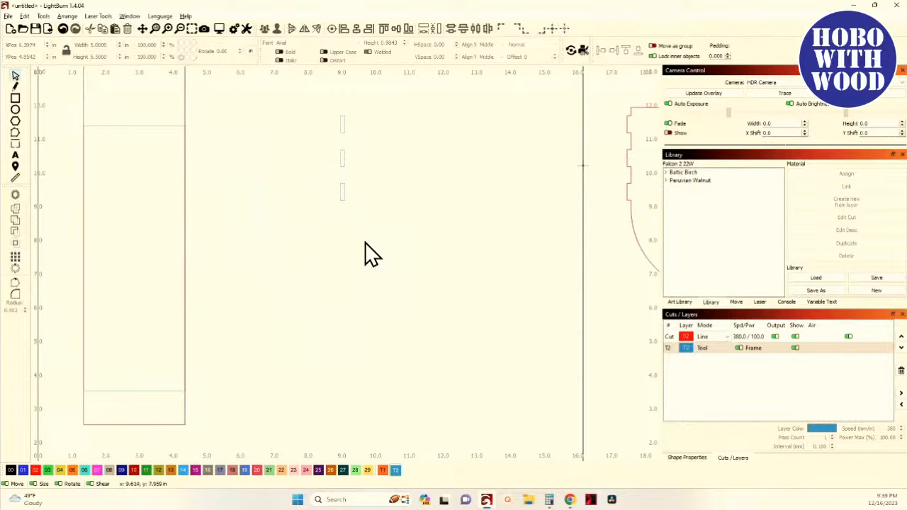
- Move the slot marks to the work area's upper left edge and assign them to the Cut layer
scroll(364, 245, "down", 2)
left_click_drag(335, 153, 394, 229)
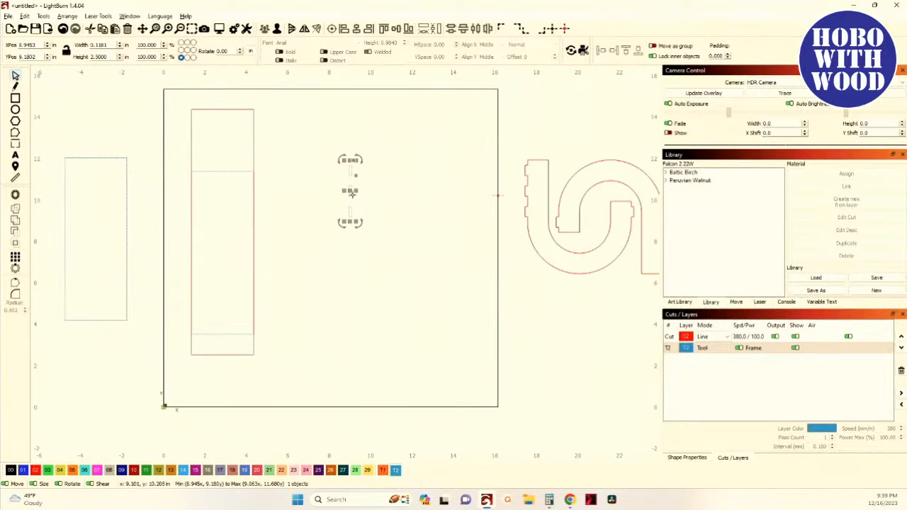
left_click_drag(348, 192, 158, 135)
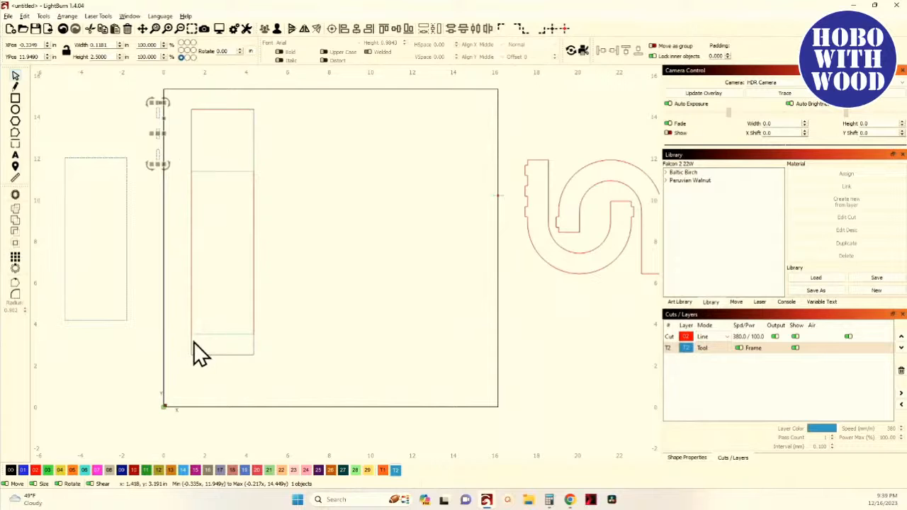
left_click_drag(232, 264, 267, 297)
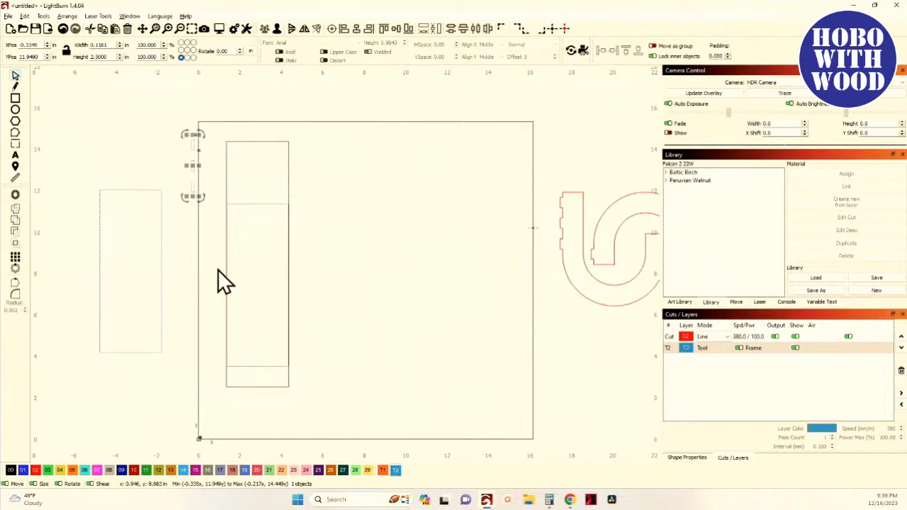
left_click(35, 470)
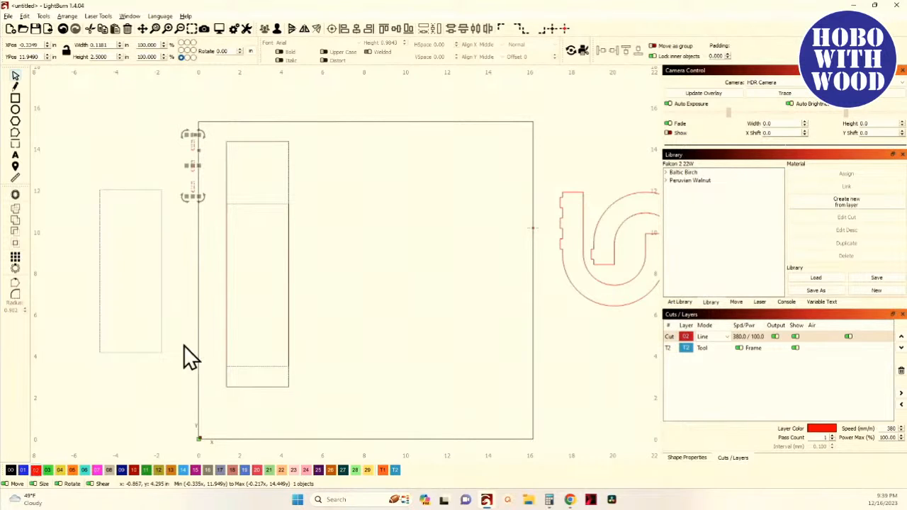
scroll(198, 248, "up", 4)
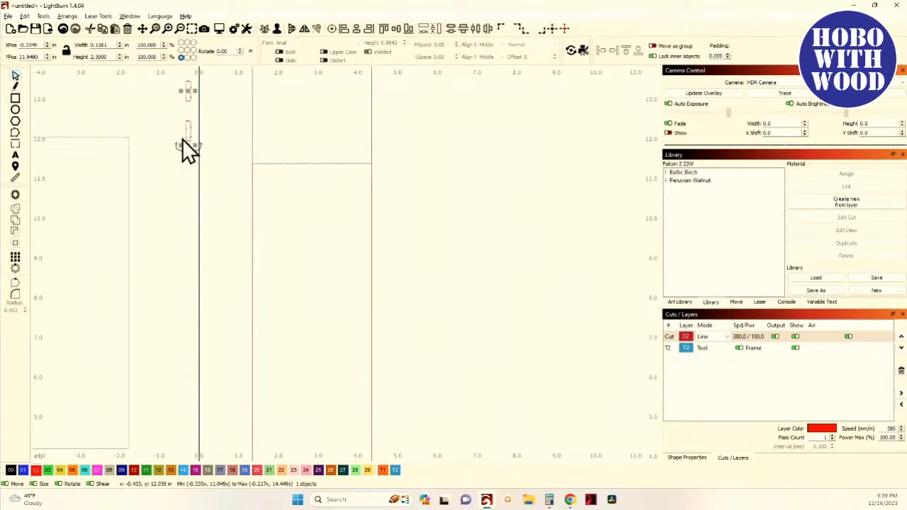
- Ungroup the slot marks and duplicate the lowest slot, moving the copy down to about 3.45 in
left_click(278, 29)
left_click(219, 163)
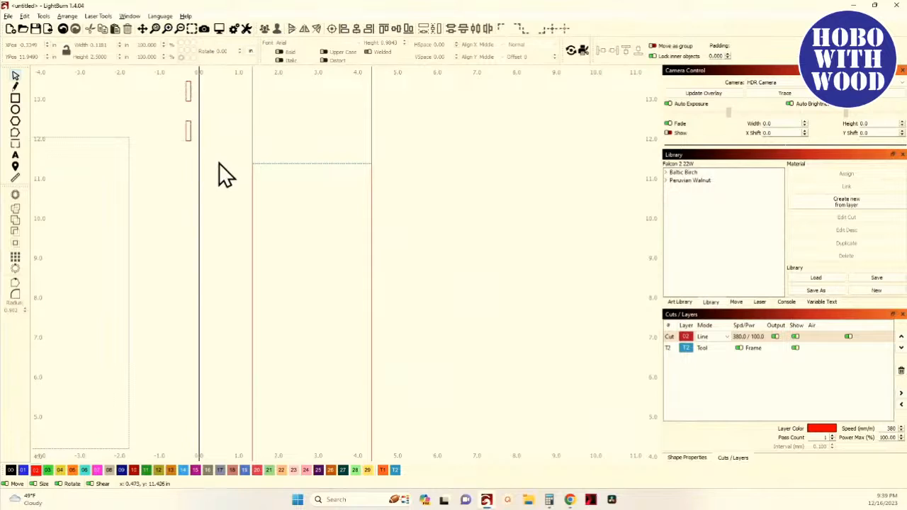
left_click_drag(209, 156, 163, 135)
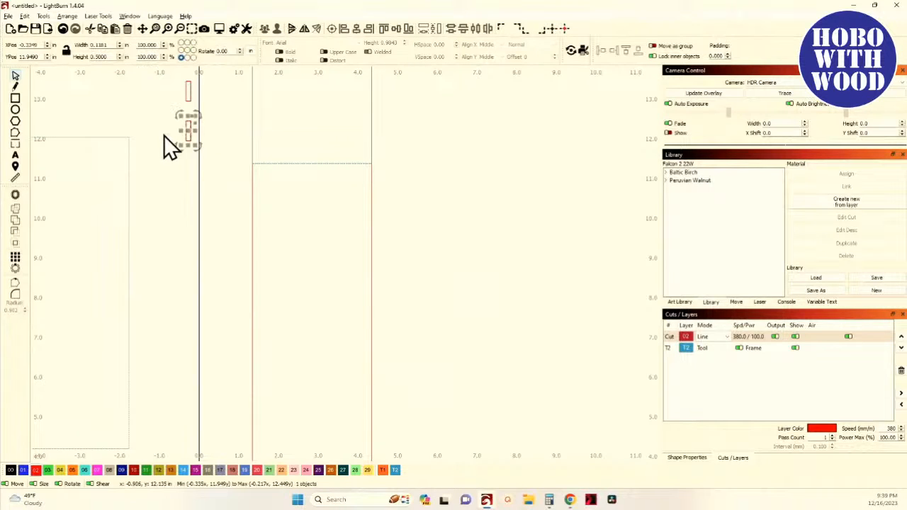
key("ctrl+d")
key("Down")
key("Down")
key("Down")
key("Down")
key("Down")
key("Down")
key("Down")
key("Down")
key("Down")
key("Down")
key("Down")
key("Down")
key("Down")
key("Down")
key("Down")
key("Down")
key("Down")
key("Down")
key("Down")
key("Down")
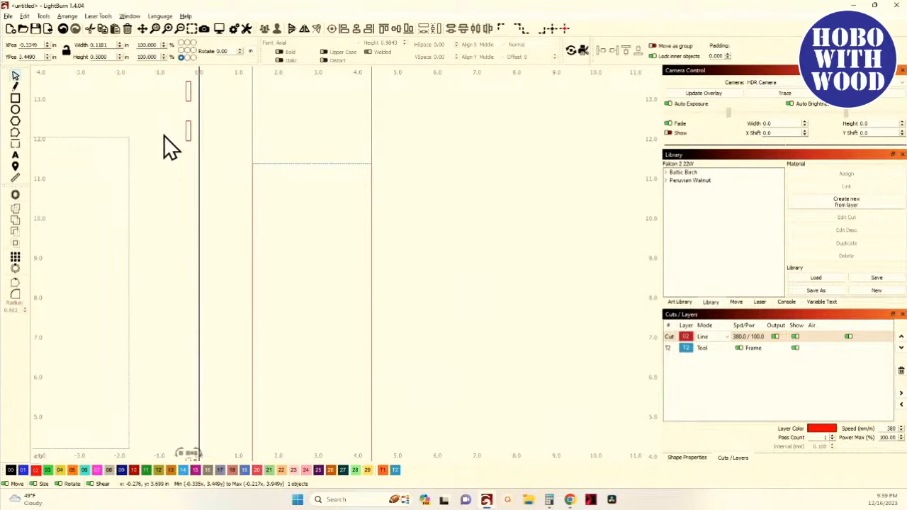
- Group the three upper slot marks together
scroll(164, 135, "down", 3)
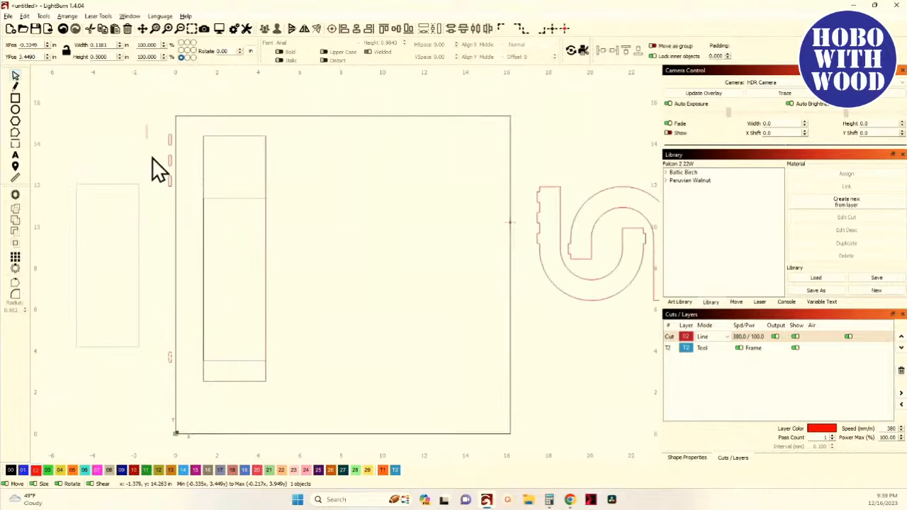
left_click_drag(147, 123, 200, 208)
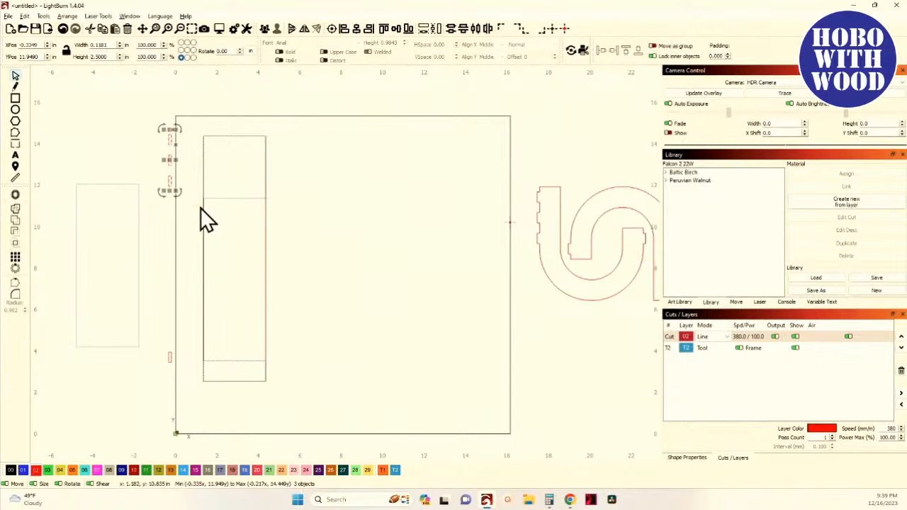
left_click(265, 30)
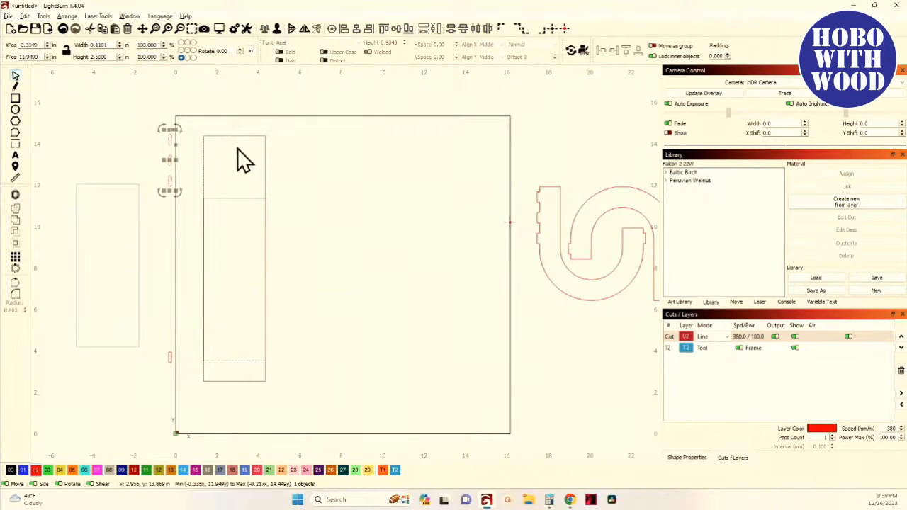
scroll(241, 206, "up", 3)
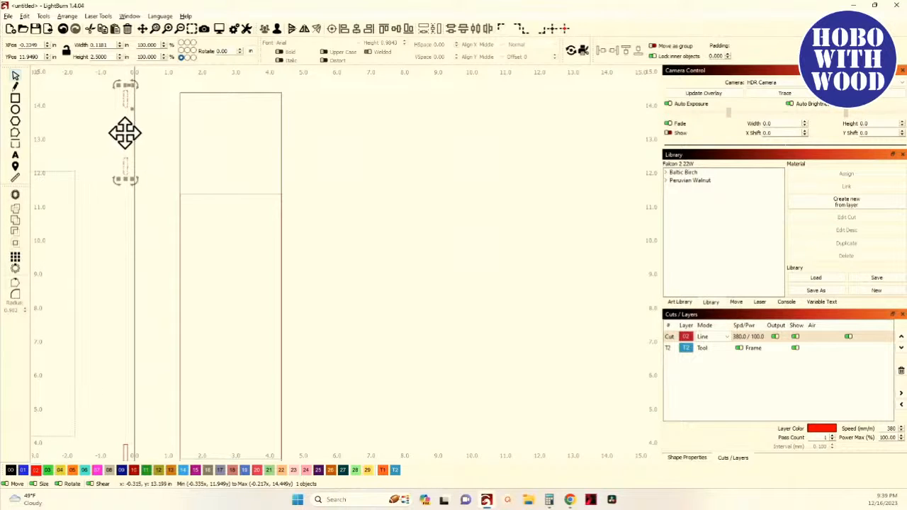
- Align the three-slot group to the top and left edges of the upper rectangle
left_click(235, 194, "shift")
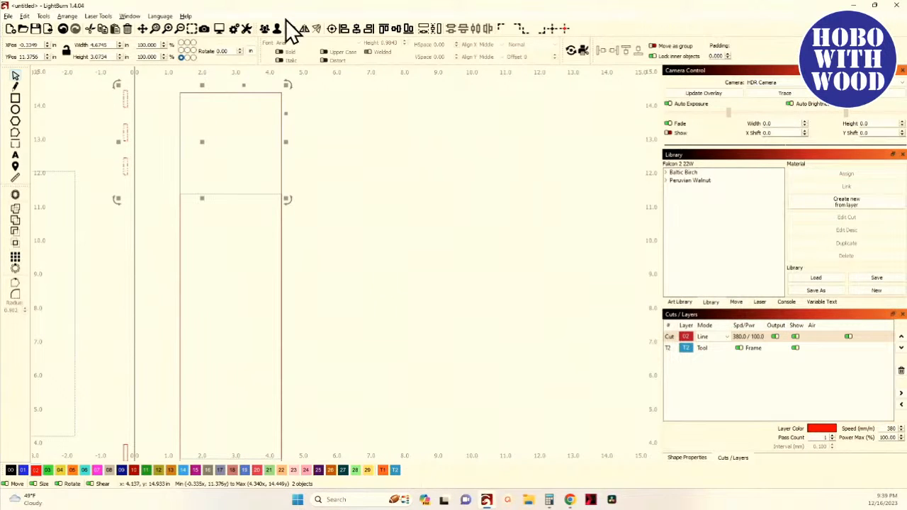
left_click(394, 30)
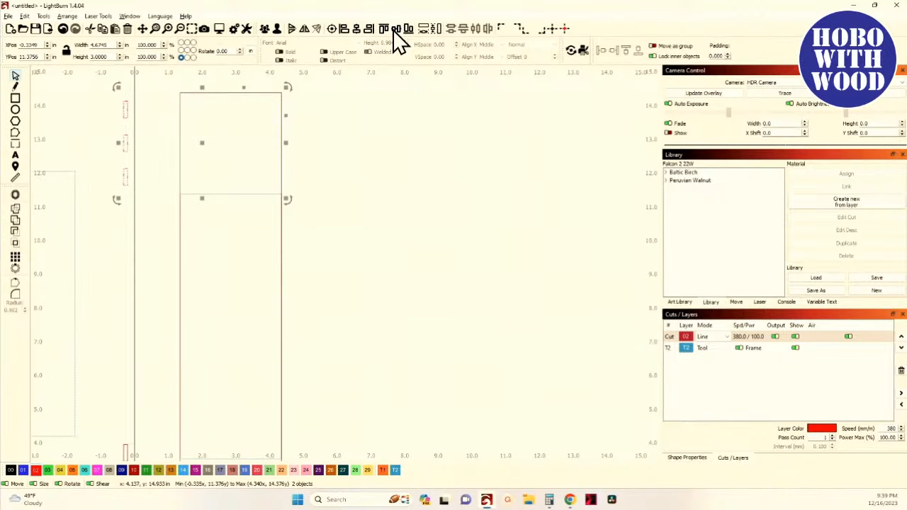
left_click(344, 29)
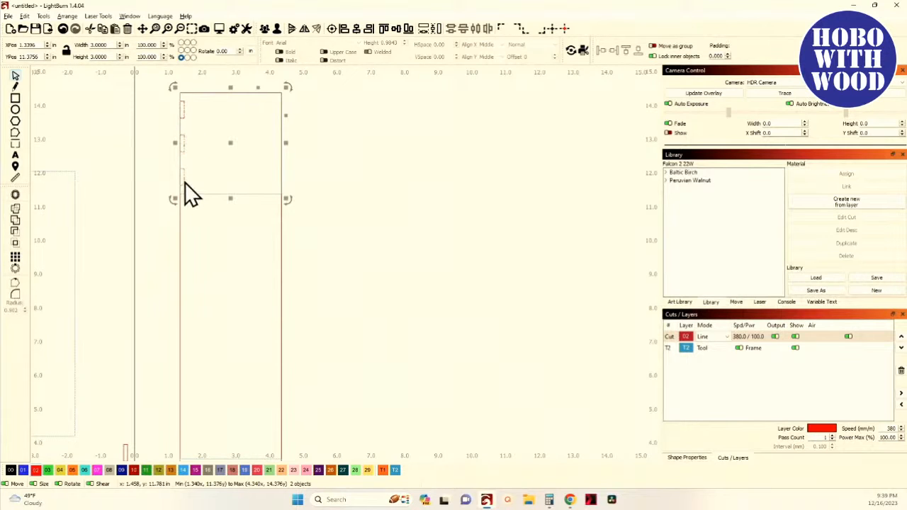
- Check the arrow nudge increment of 0.25 in, then nudge the slot group 0.25 in right, inside the rectangle
left_click(232, 31)
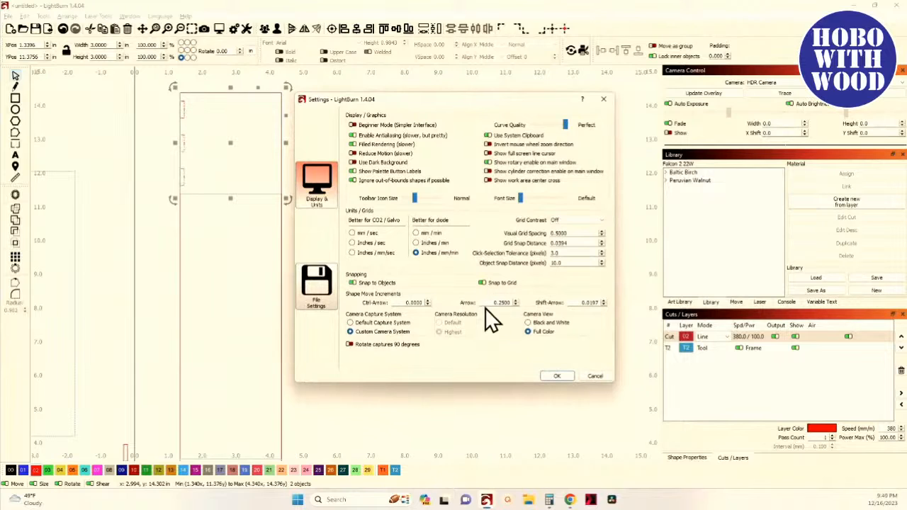
left_click(554, 374)
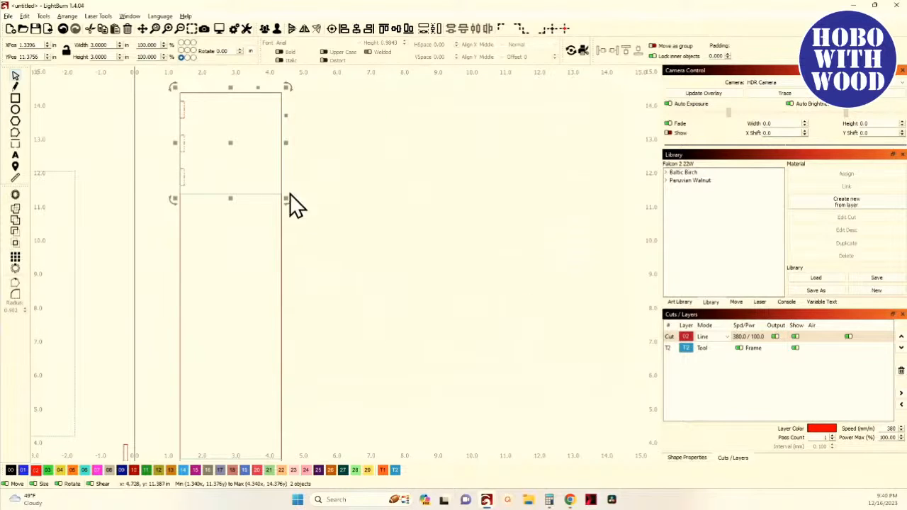
left_click(223, 150)
left_click(185, 150)
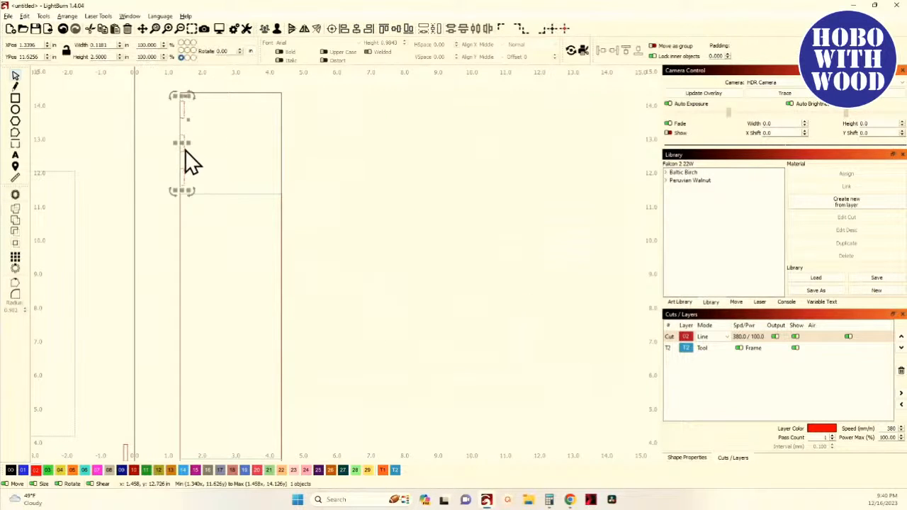
key("Right")
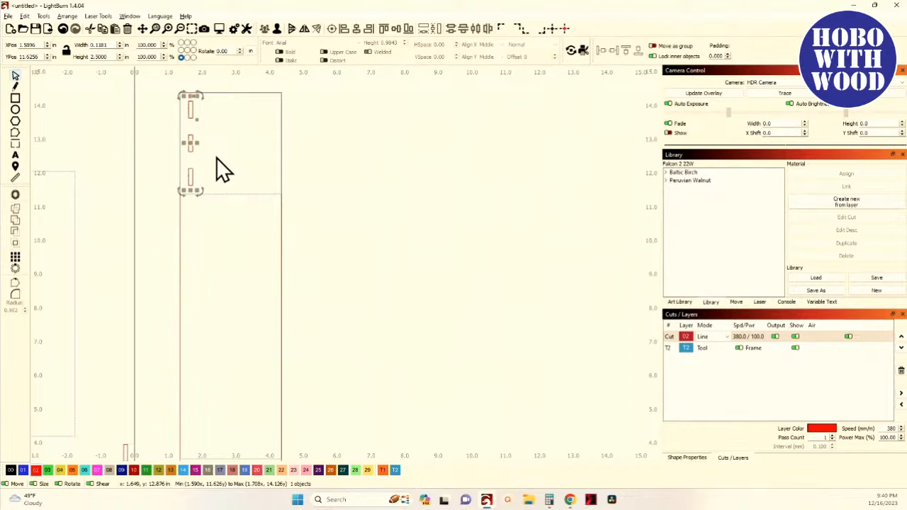
- Align a copy of the slot group to the rectangle's right edge and nudge it 0.25 in inward
left_click(247, 193, "shift")
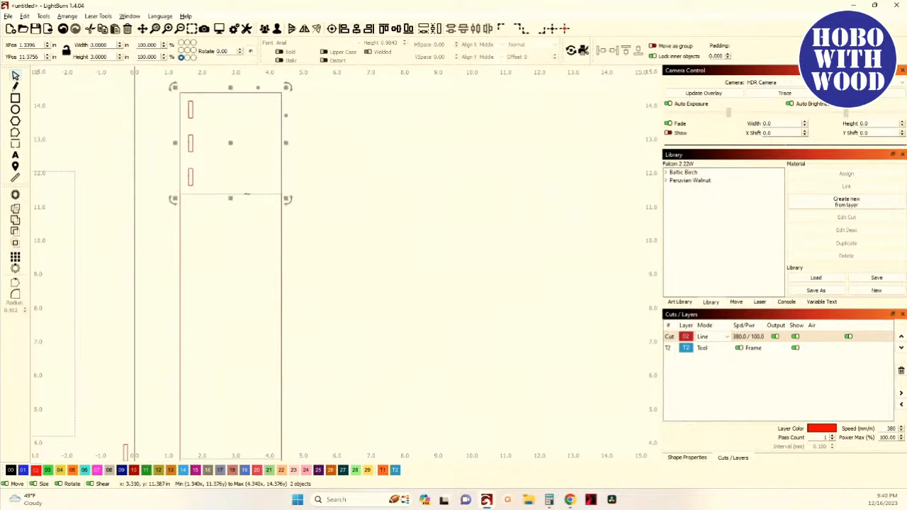
left_click(368, 30)
left_click(279, 151)
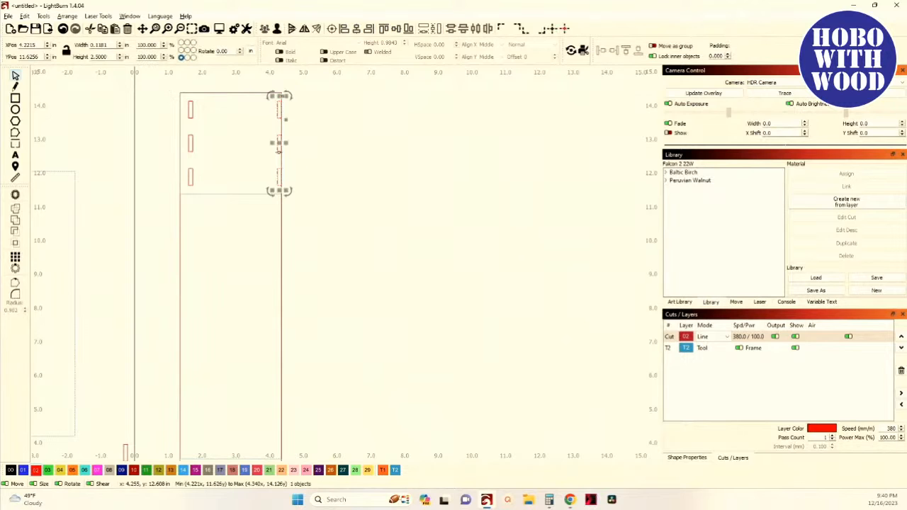
key("Left")
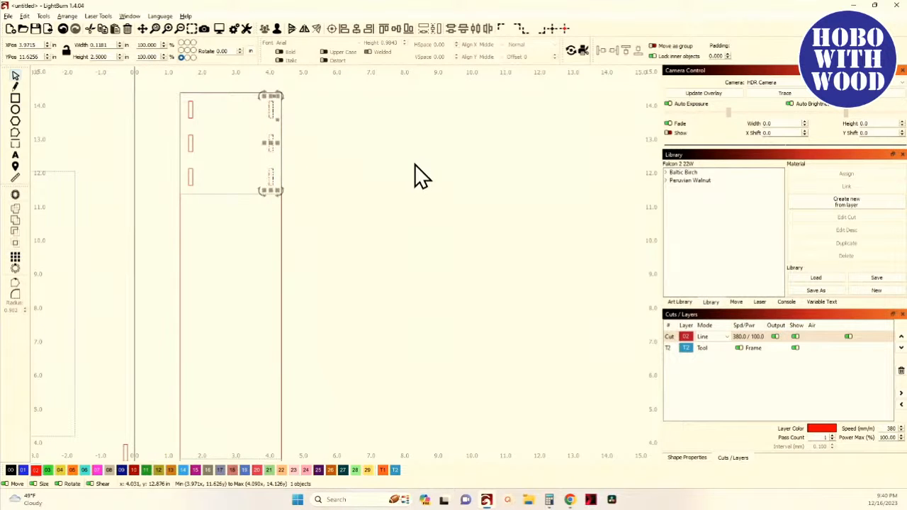
- Center the single lower slot vertically on the bottom rectangle, align it to its left edge, and nudge it 0.25 in inward
scroll(346, 238, "down", 4)
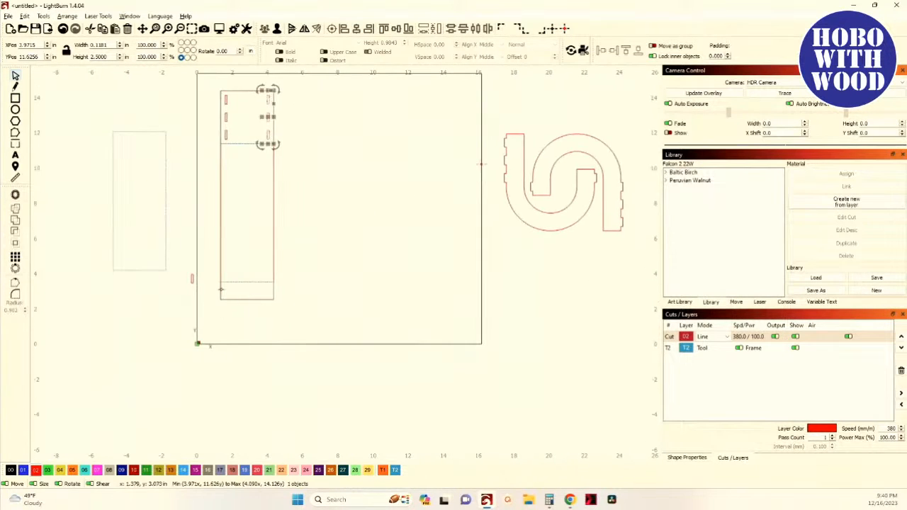
left_click_drag(176, 271, 195, 299)
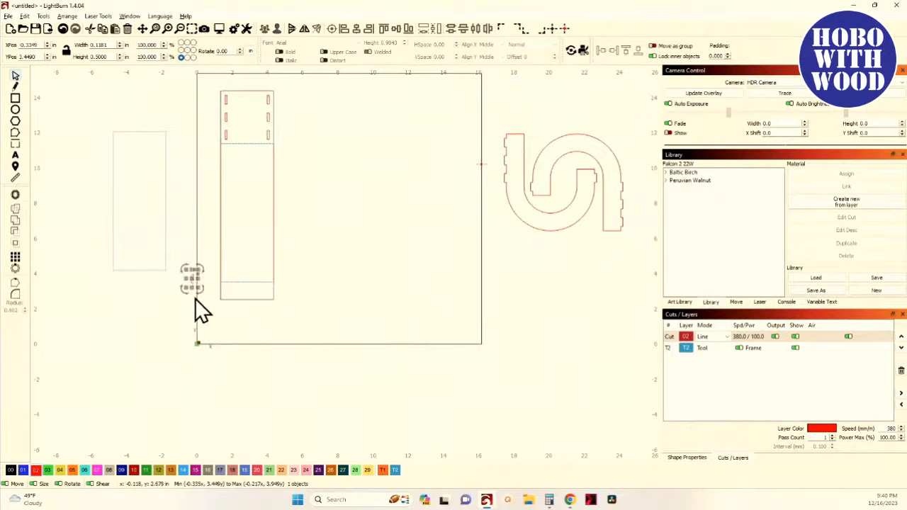
scroll(282, 314, "up", 3)
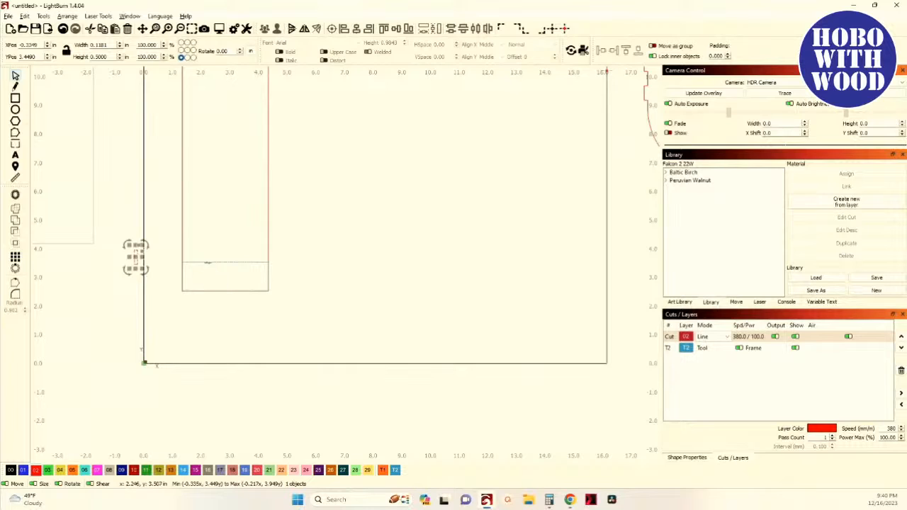
left_click(207, 269, "shift")
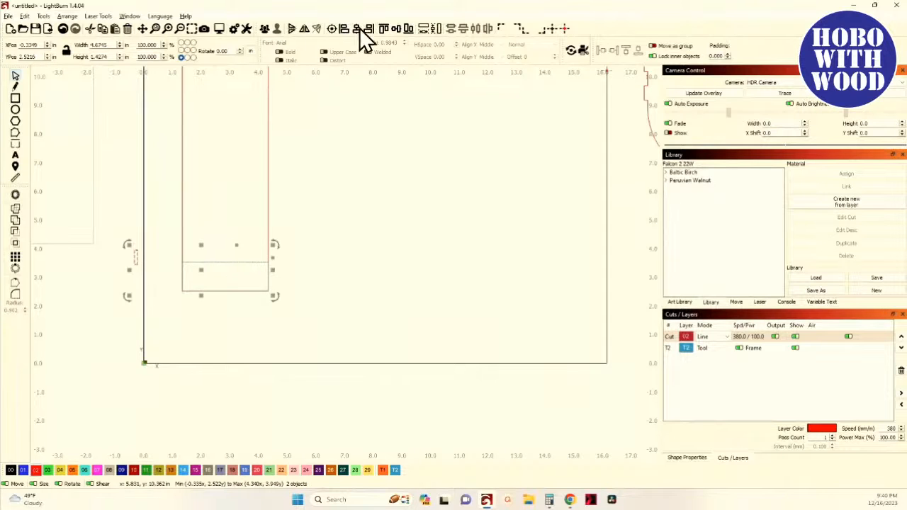
left_click(396, 29)
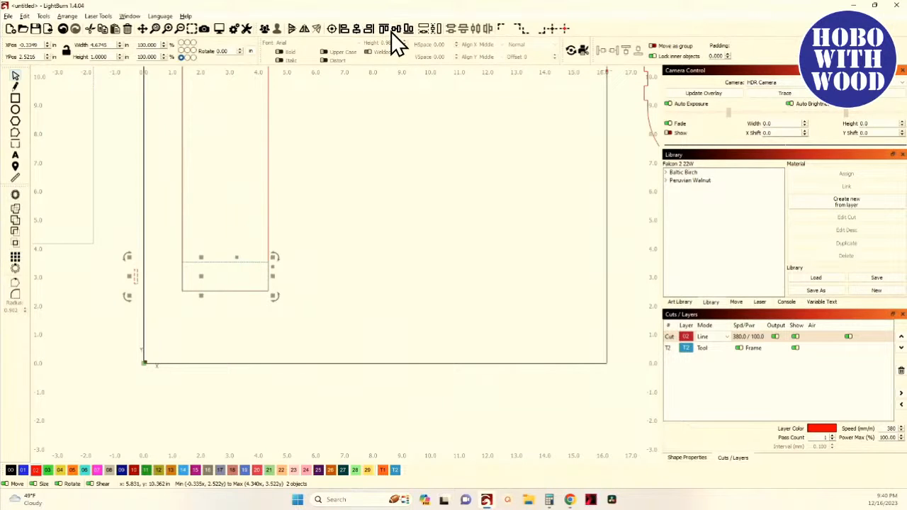
left_click(344, 30)
left_click(165, 257)
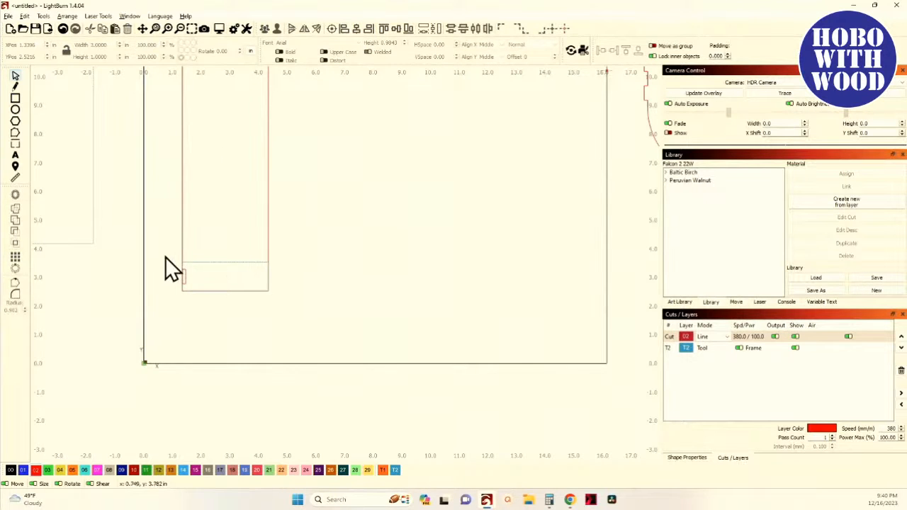
left_click(193, 291)
scroll(191, 291, "up", 4)
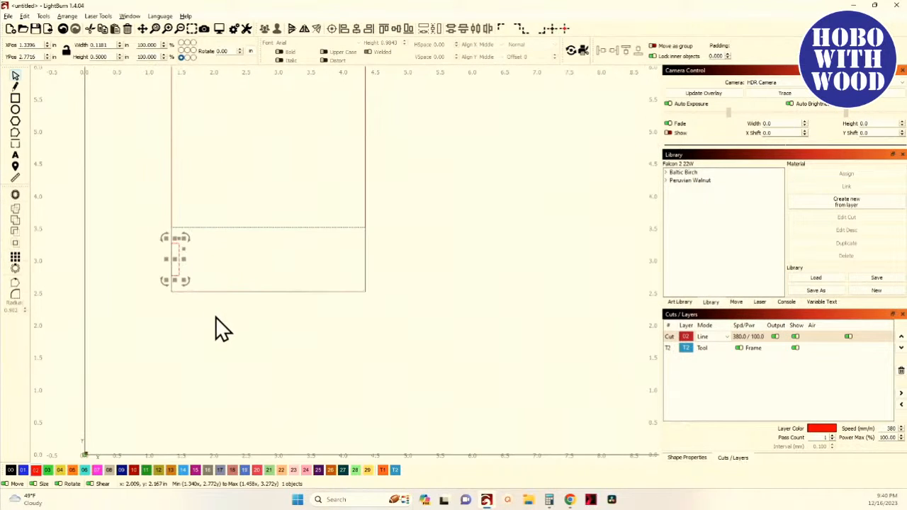
key("Right")
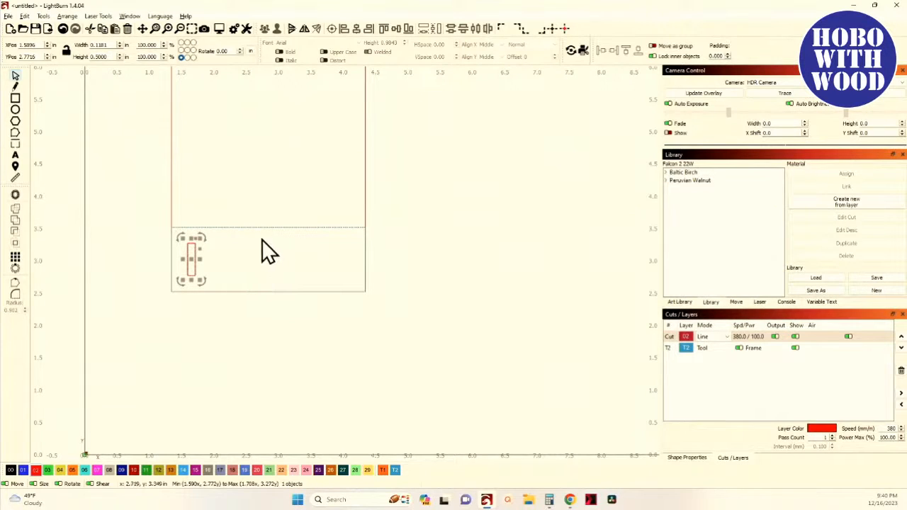
- Align a copy of the lower slot to the bottom rectangle's right edge and nudge it 0.25 in inward
left_click(294, 227, "shift")
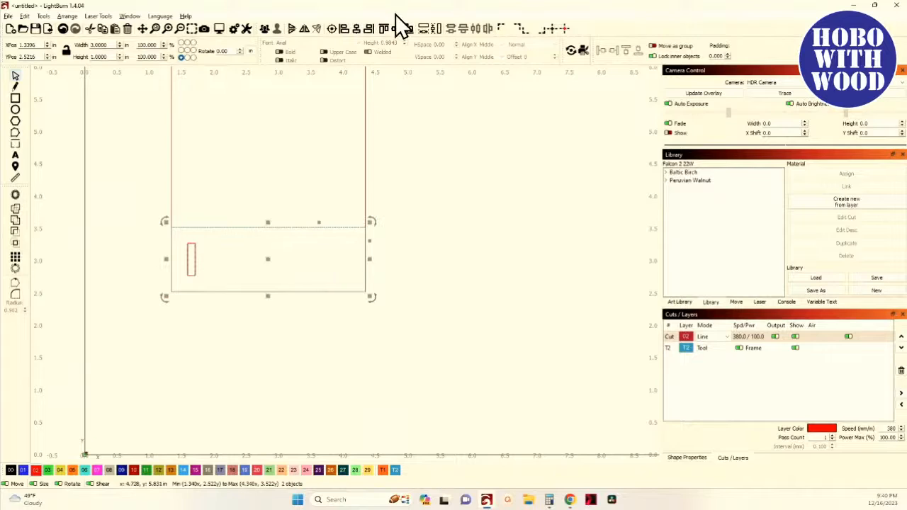
left_click(370, 28)
left_click(343, 176)
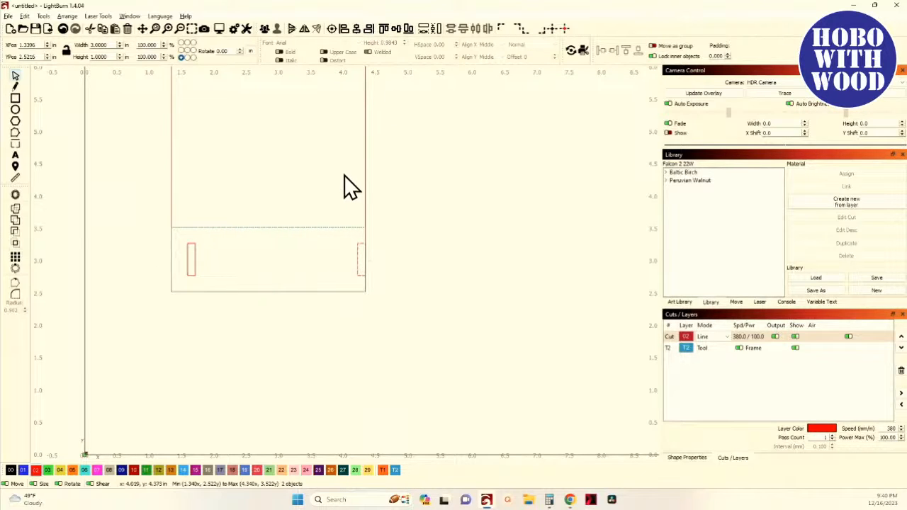
left_click(359, 266)
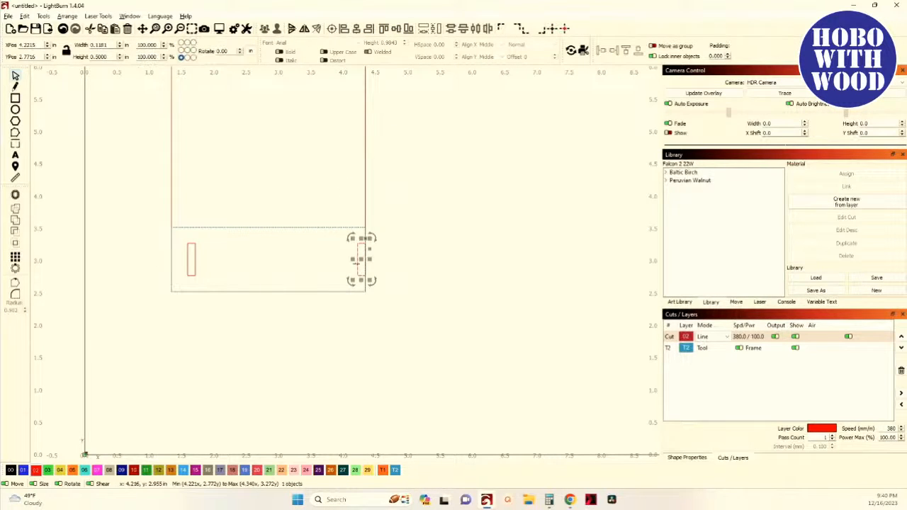
left_click(270, 203)
scroll(297, 210, "down", 4)
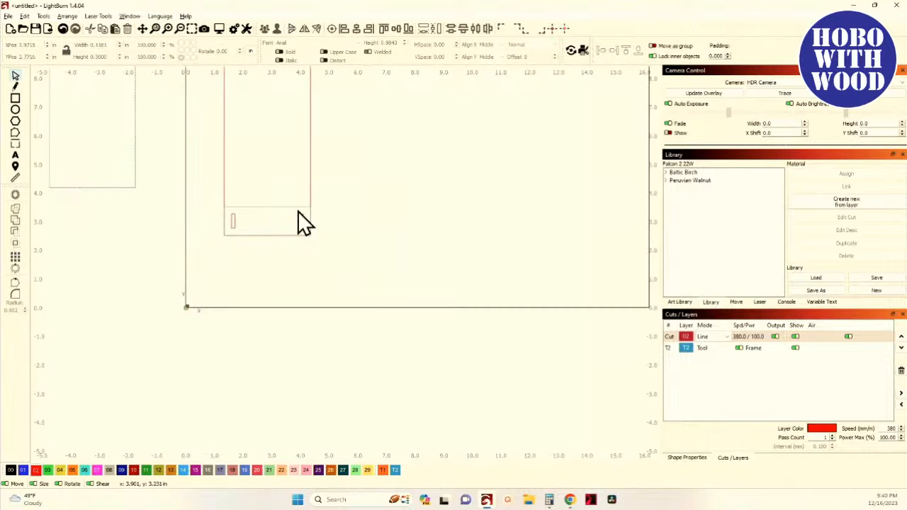
scroll(297, 210, "down", 3)
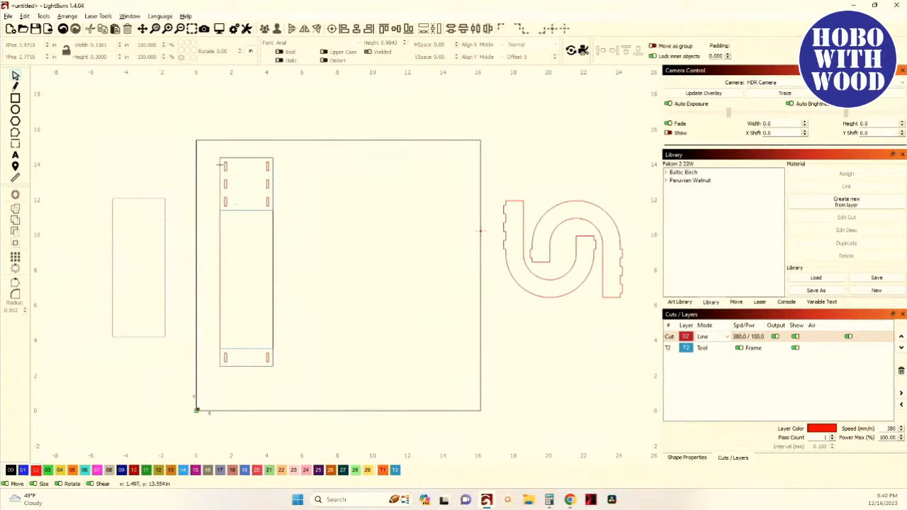
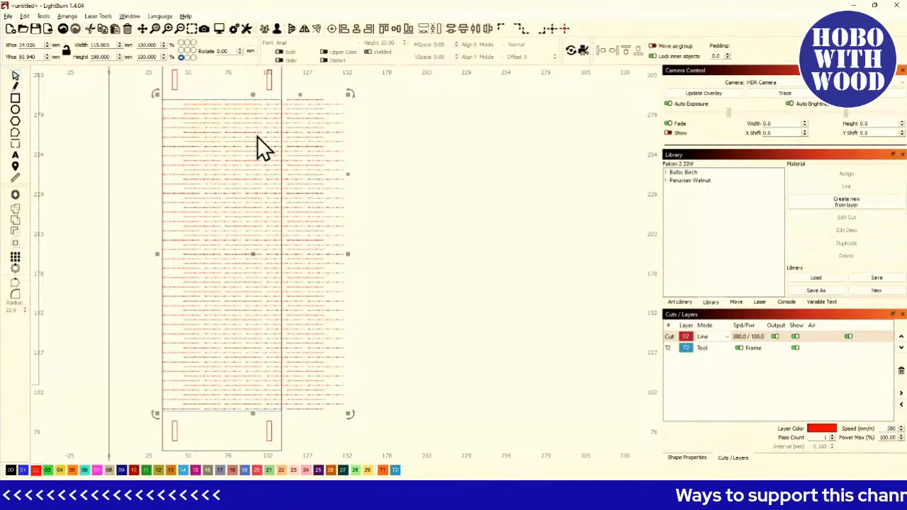
- Center the horizontal line pattern on the rectangle horizontally
scroll(240, 245, "down", 2)
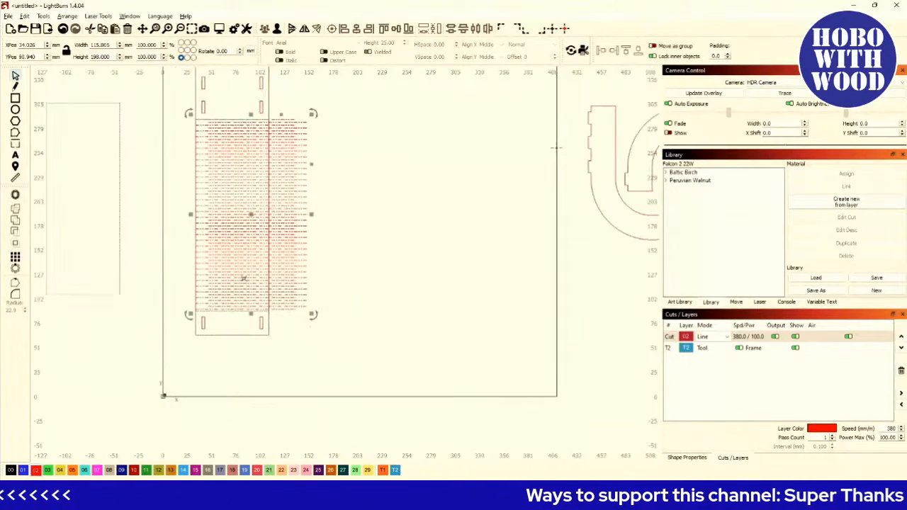
scroll(200, 244, "up", 2)
scroll(196, 239, "up", 2)
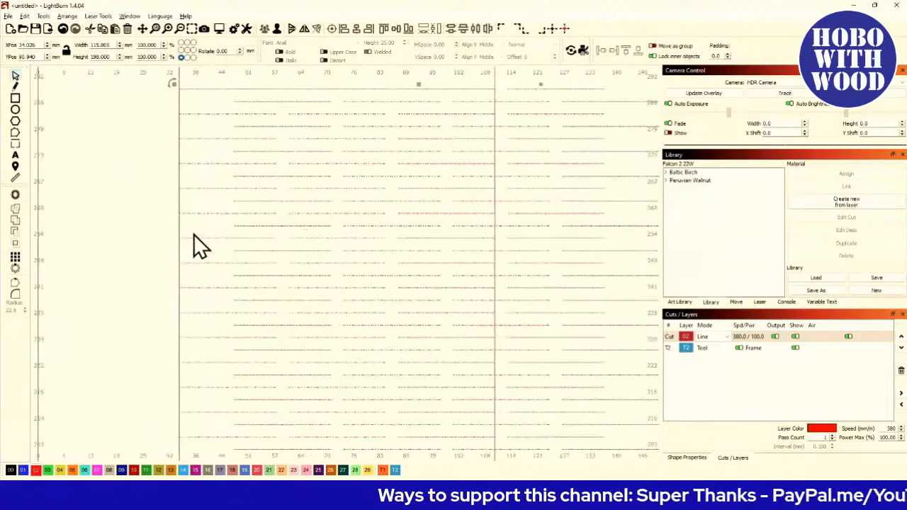
left_click(180, 225, "shift")
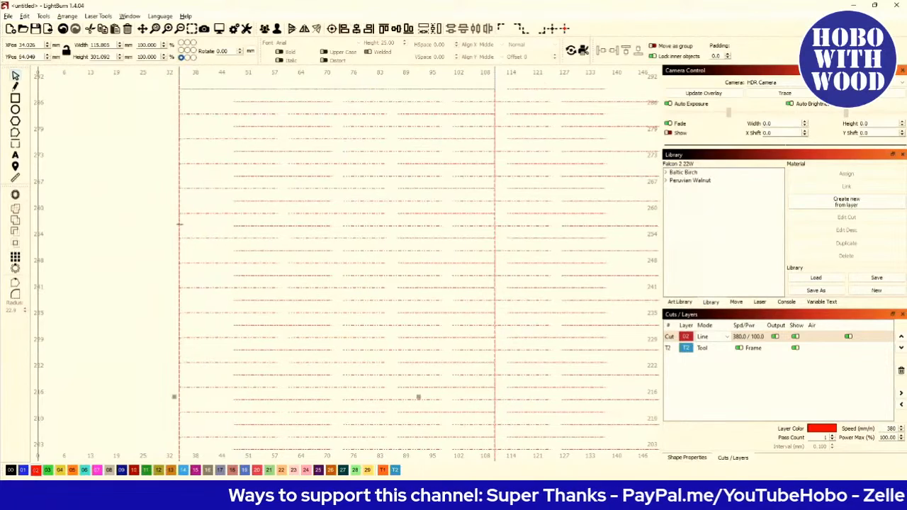
left_click(355, 30)
- Examine the pattern's line ends against the rectangle's edges, temporarily hiding the T2 tool layer
scroll(269, 124, "down", 2)
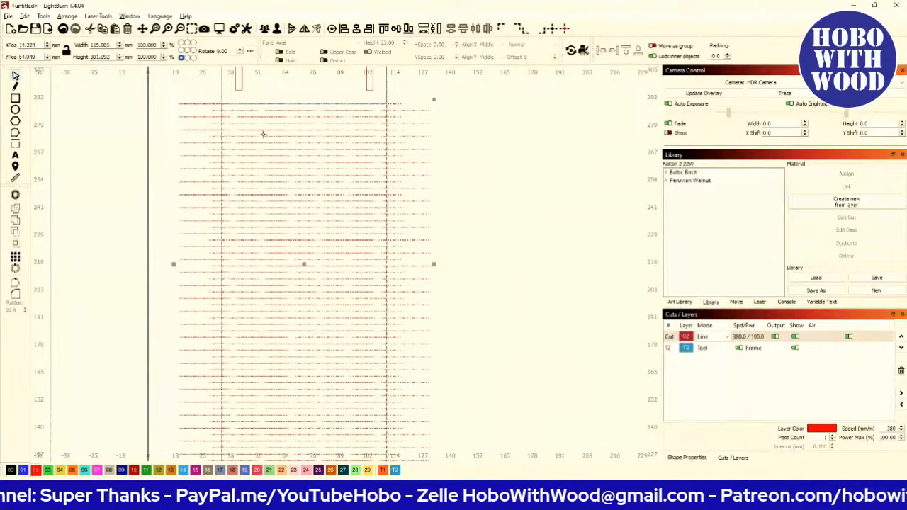
scroll(202, 115, "up", 3)
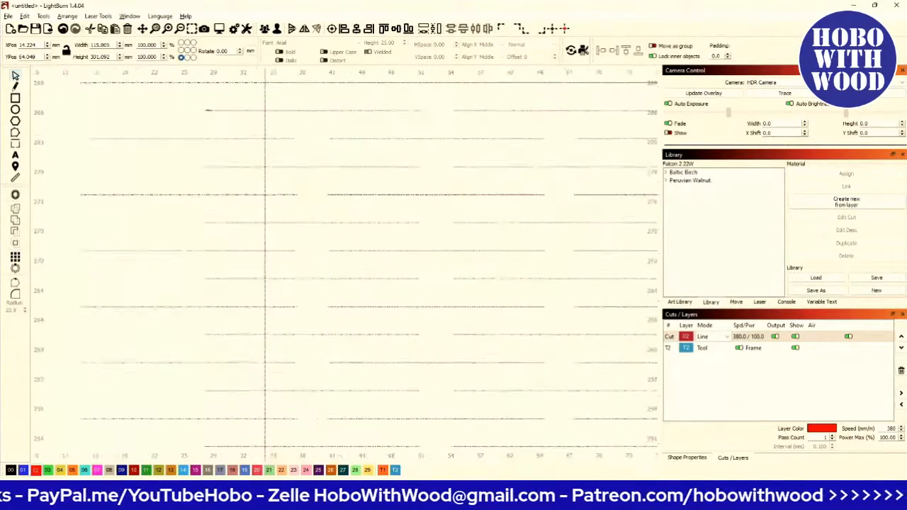
scroll(220, 109, "up", 4)
scroll(222, 110, "down", 3)
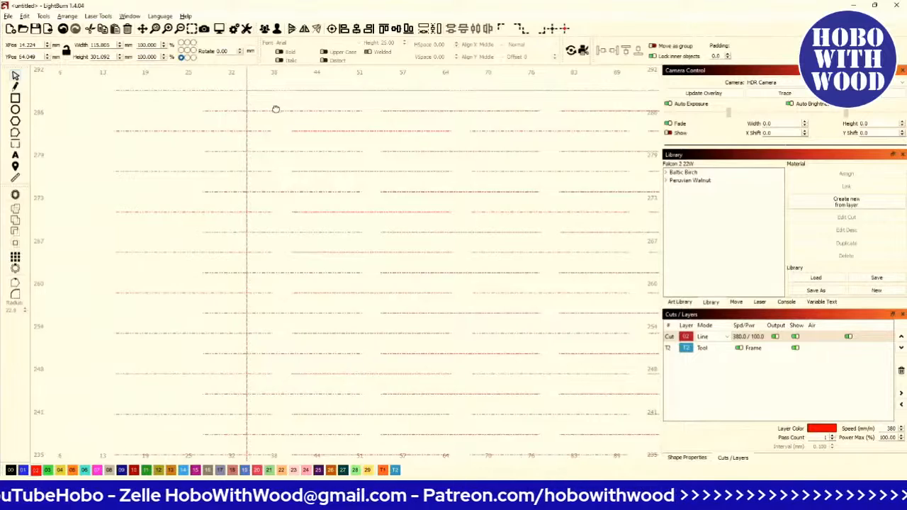
left_click_drag(276, 108, 207, 170)
scroll(206, 171, "down", 2)
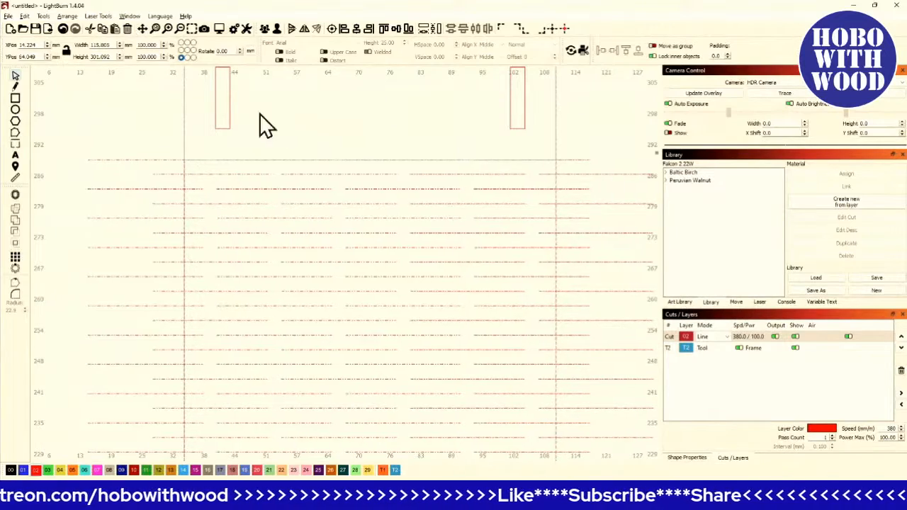
scroll(246, 147, "down", 2)
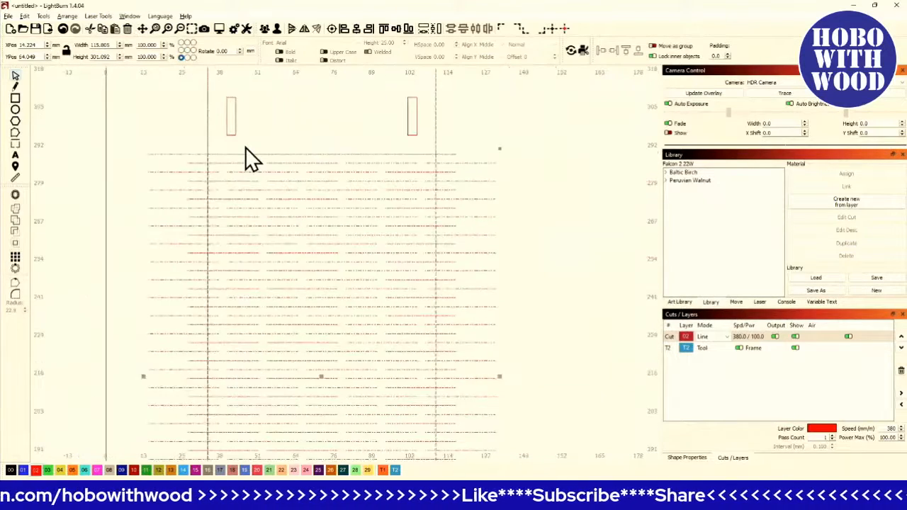
left_click(795, 348)
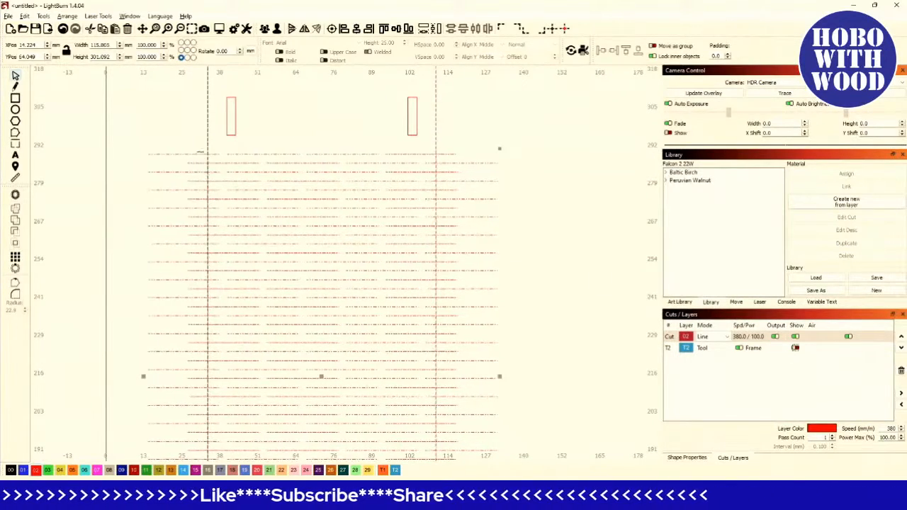
scroll(201, 157, "up", 6)
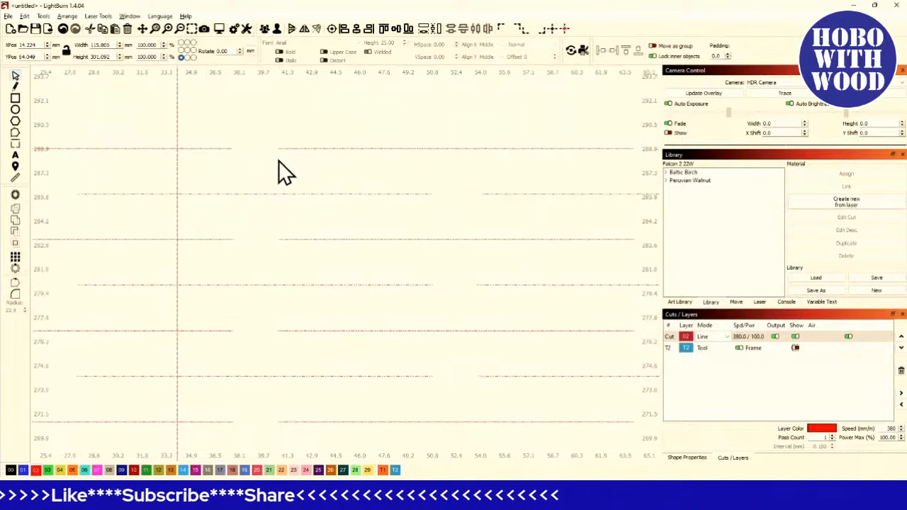
left_click(235, 149)
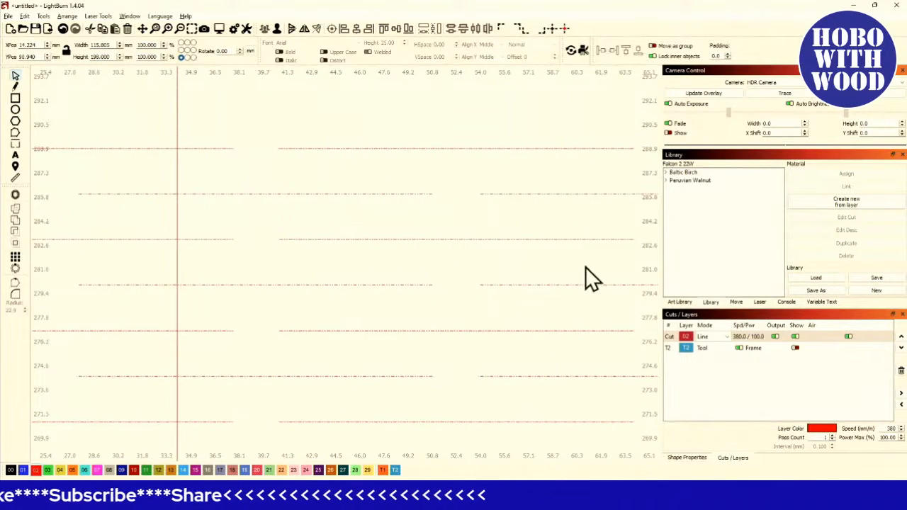
left_click(795, 347)
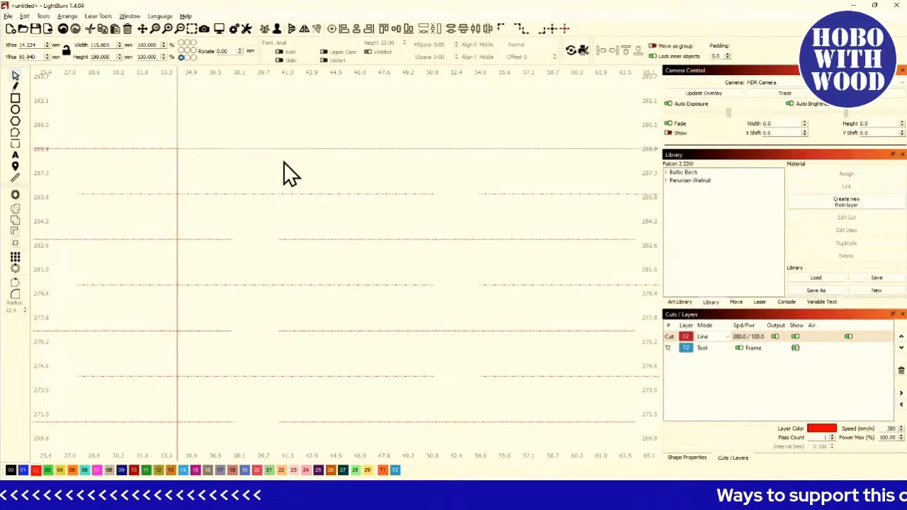
- Delete the line segments that overhang the rectangle's left edge
scroll(286, 227, "down", 6)
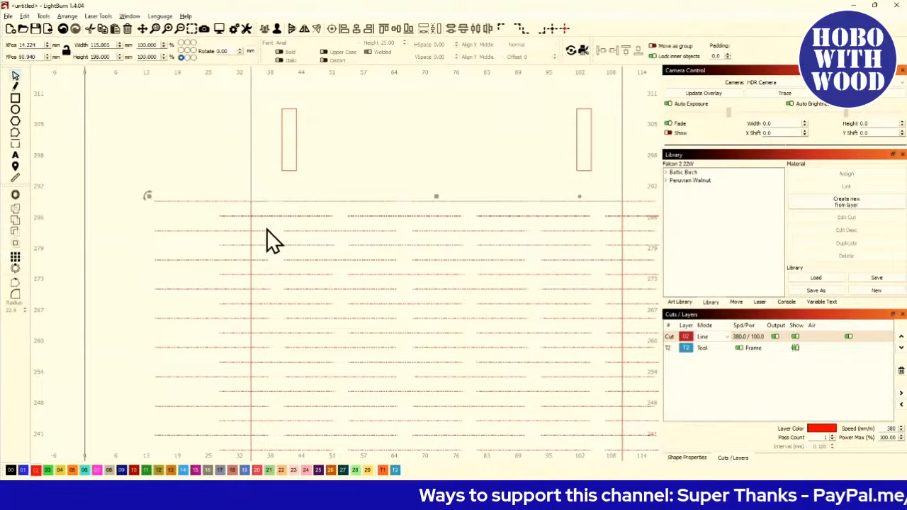
scroll(212, 216, "down", 5)
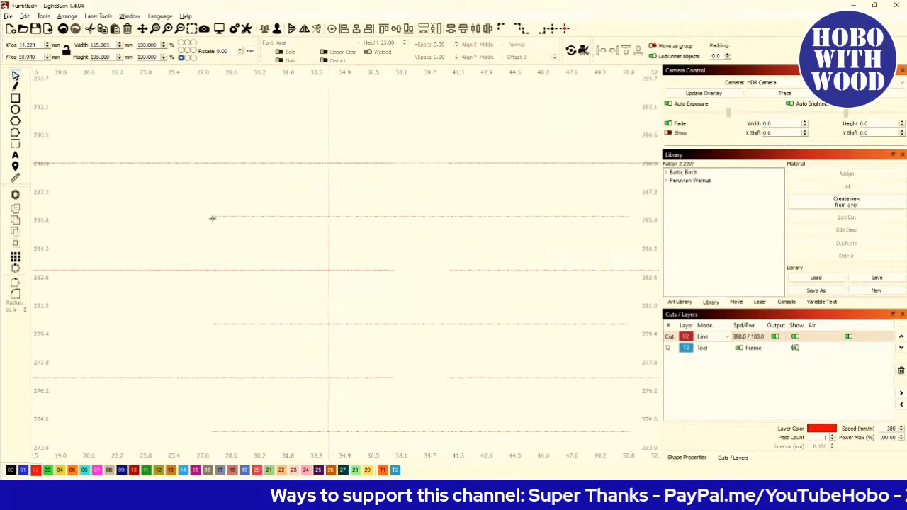
scroll(212, 218, "down", 5)
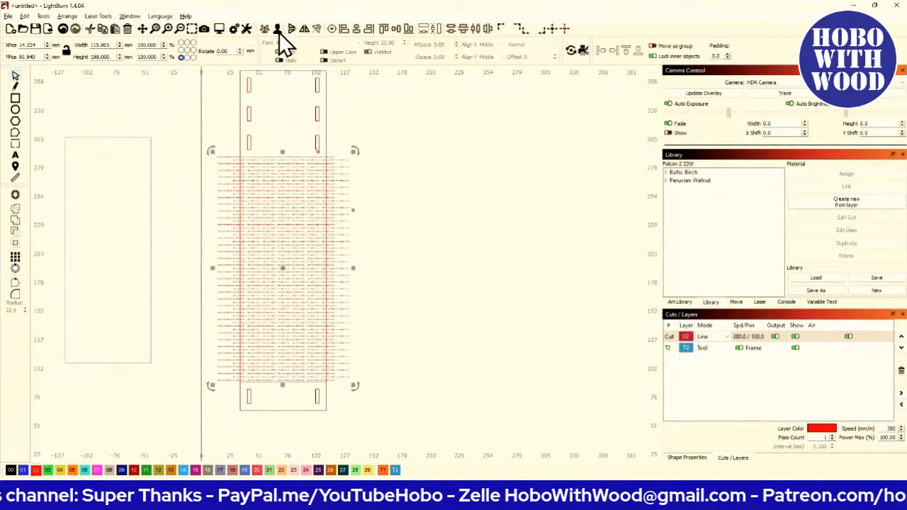
left_click(506, 238)
scroll(500, 227, "down", 2)
scroll(266, 186, "up", 8)
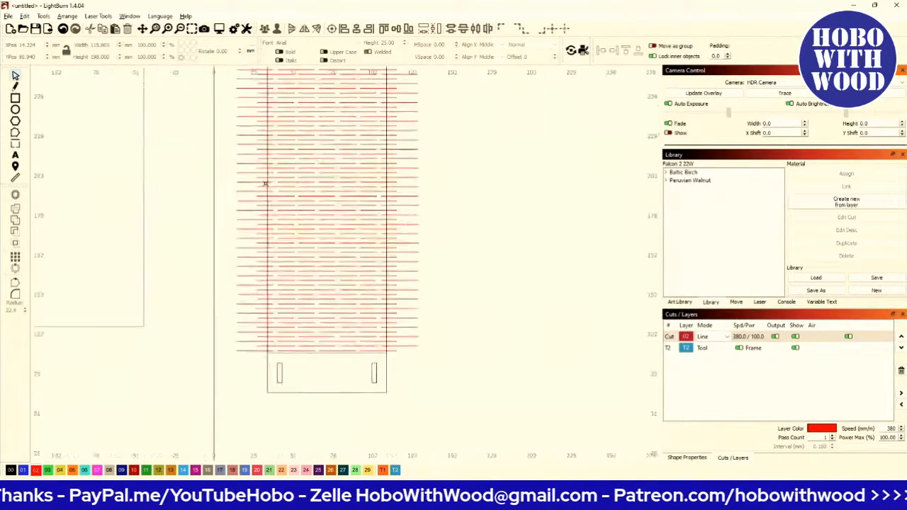
scroll(265, 188, "down", 5)
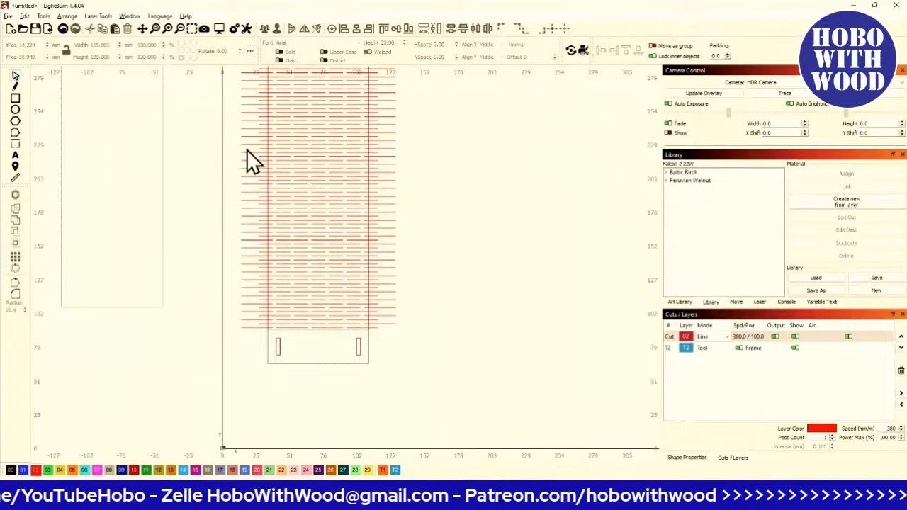
left_click_drag(247, 150, 232, 217)
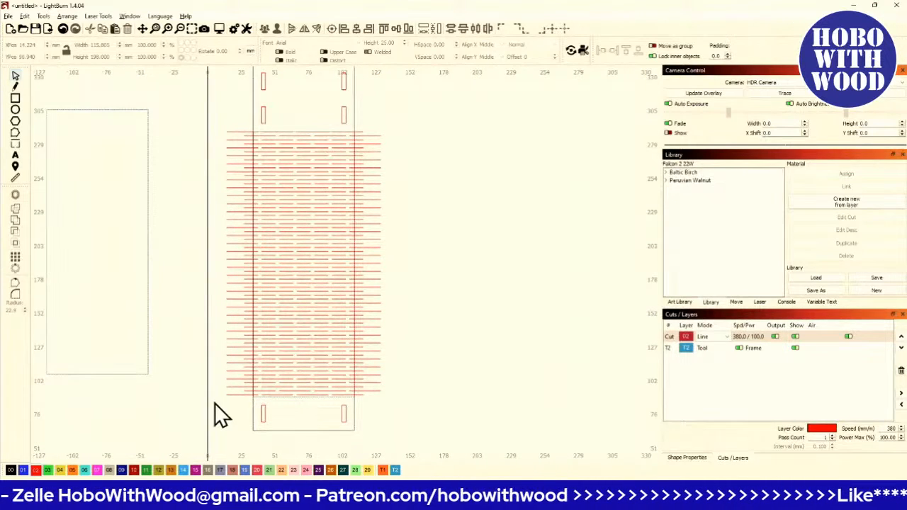
left_click_drag(217, 122, 263, 406)
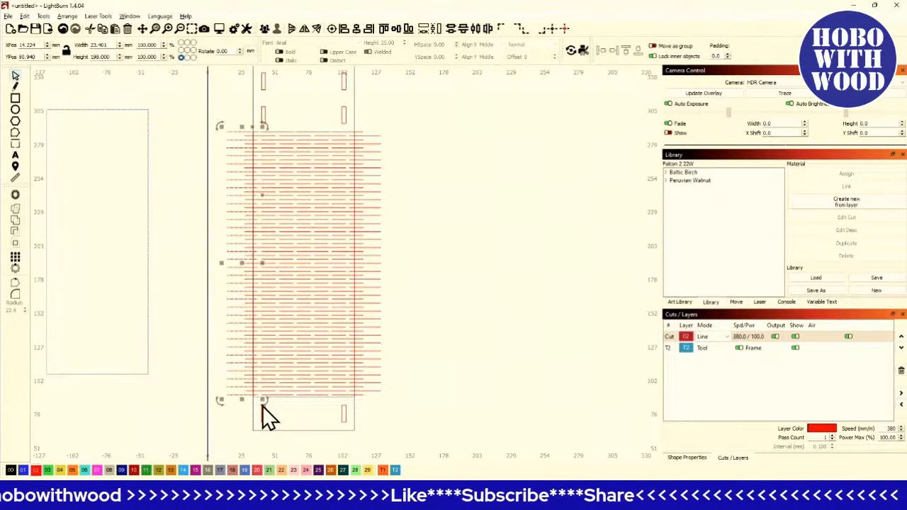
key("Delete")
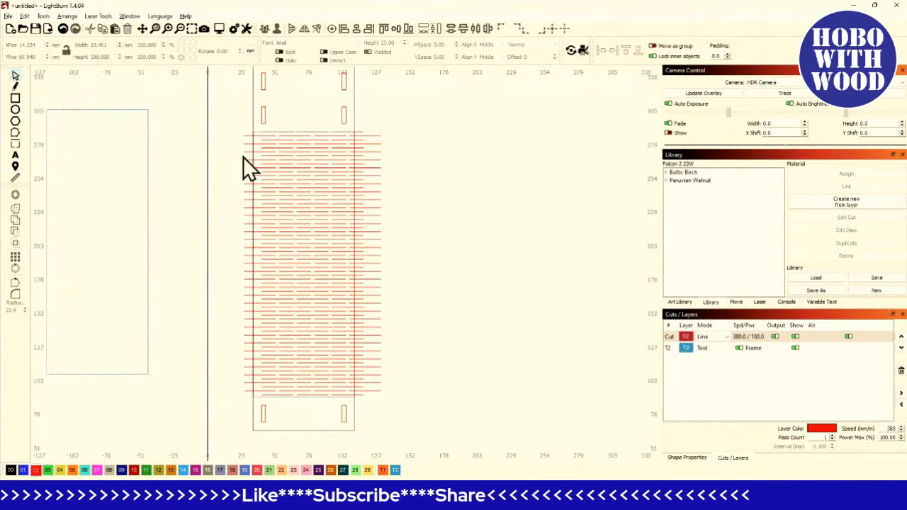
- Delete the line segments that overhang the rectangle's right edge
scroll(375, 155, "up", 4)
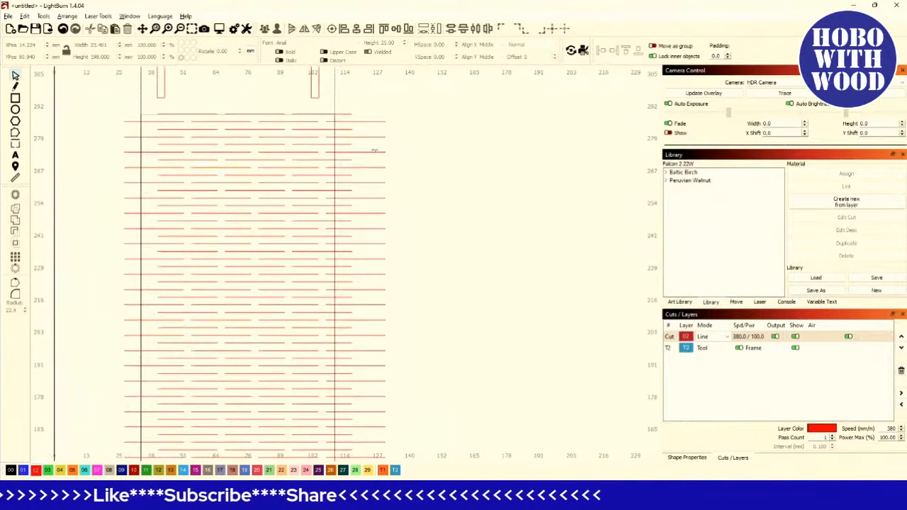
scroll(330, 128, "up", 1)
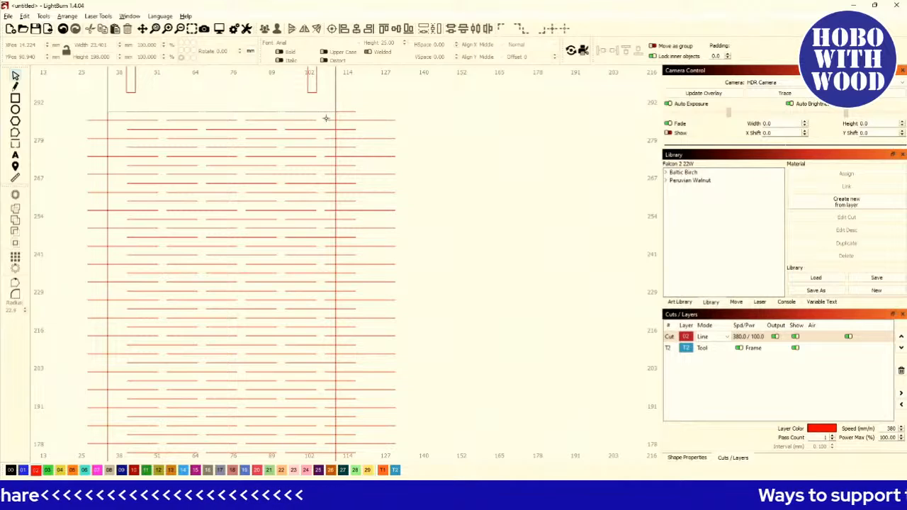
scroll(324, 134, "down", 4)
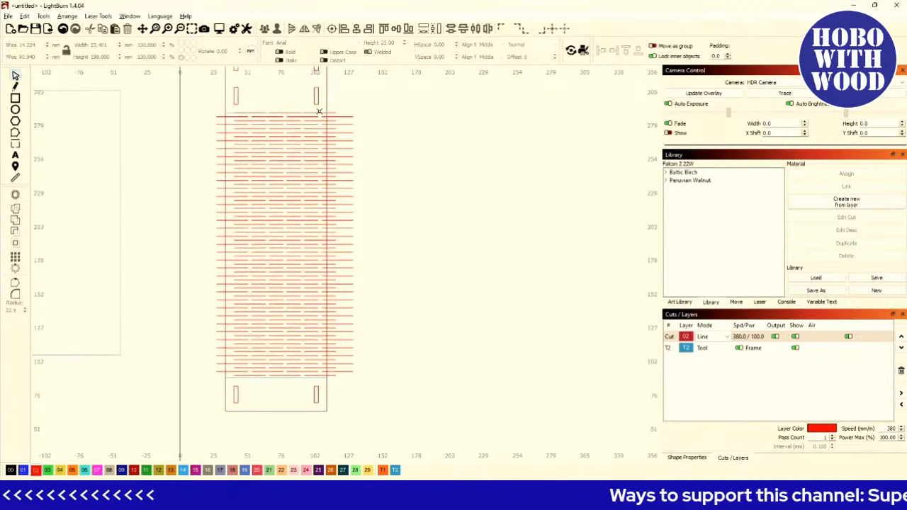
left_click_drag(319, 111, 403, 415)
key("Delete")
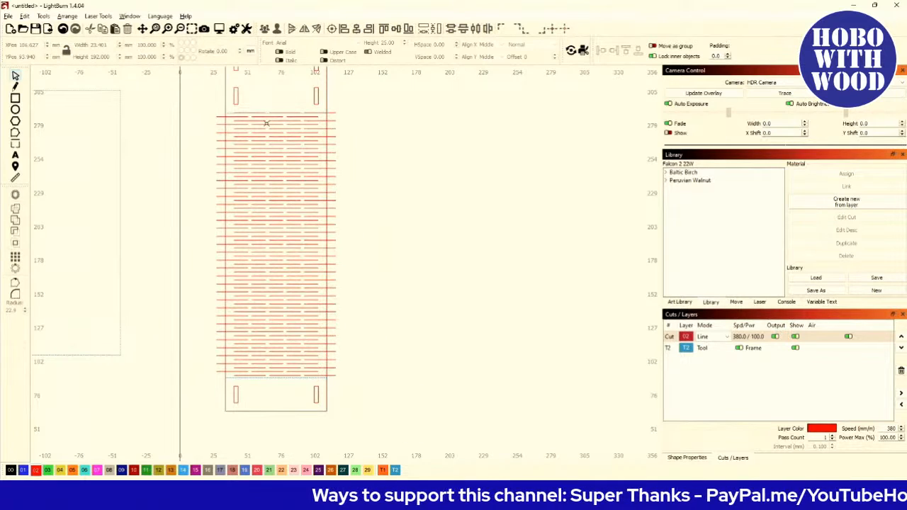
- Align the trimmed line pattern's left edge with the rectangle's left edge
left_click_drag(199, 106, 398, 388)
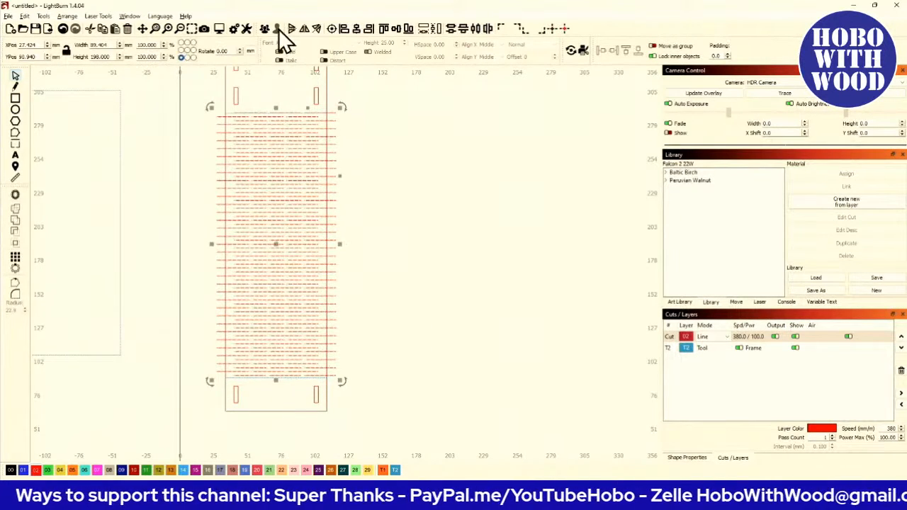
scroll(233, 296, "up", 2)
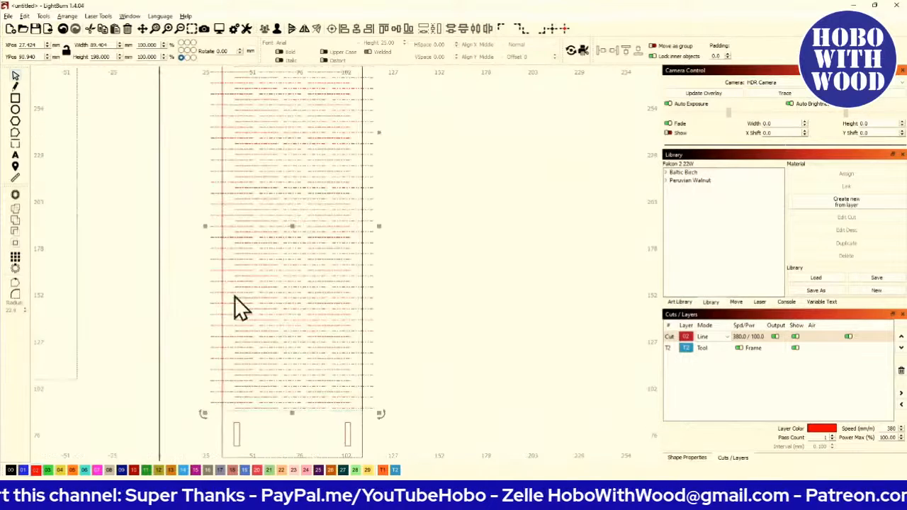
left_click(222, 299, "shift")
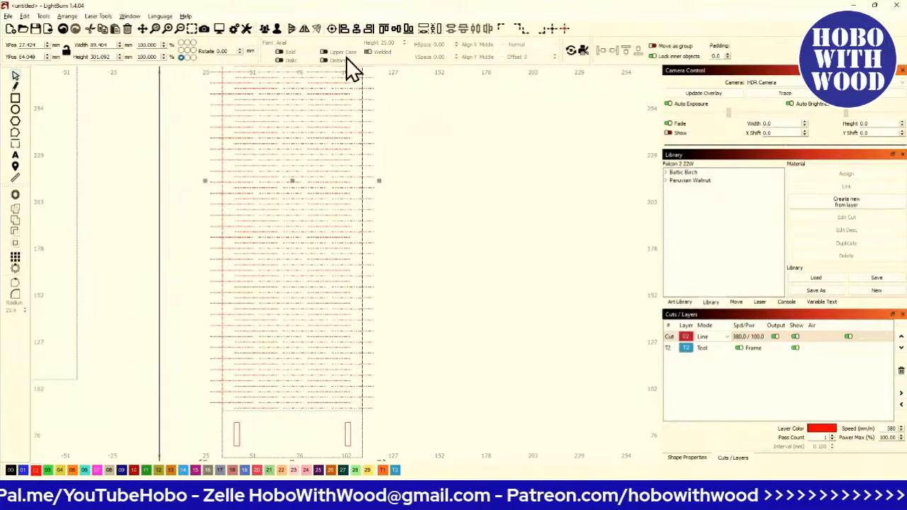
scroll(348, 142, "down", 2)
scroll(243, 213, "up", 5)
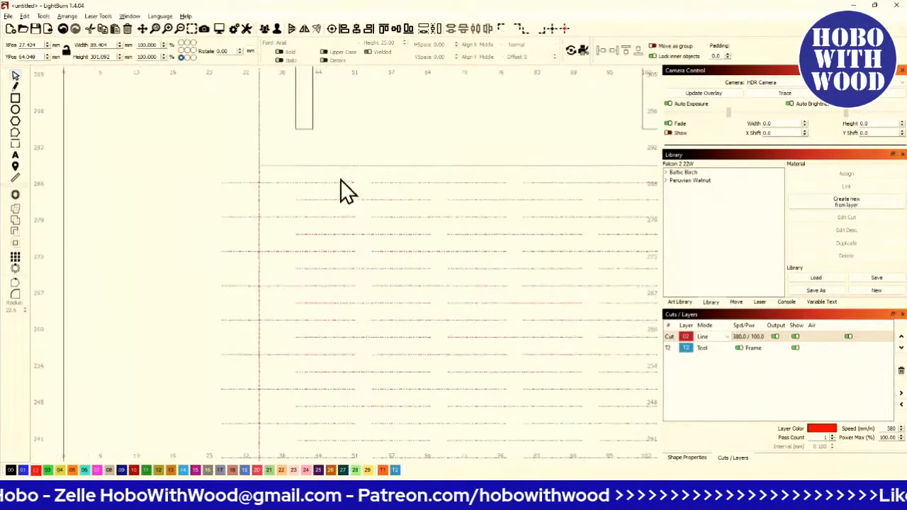
scroll(341, 193, "down", 2)
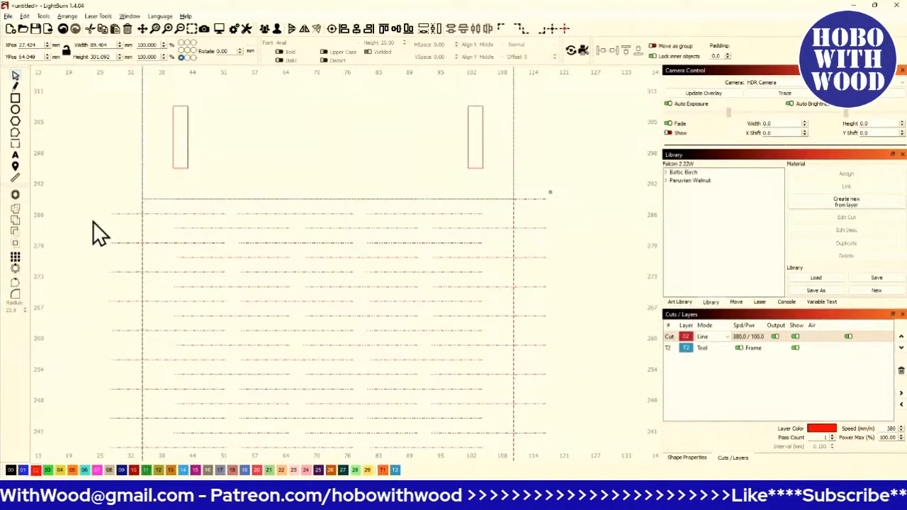
left_click(345, 30)
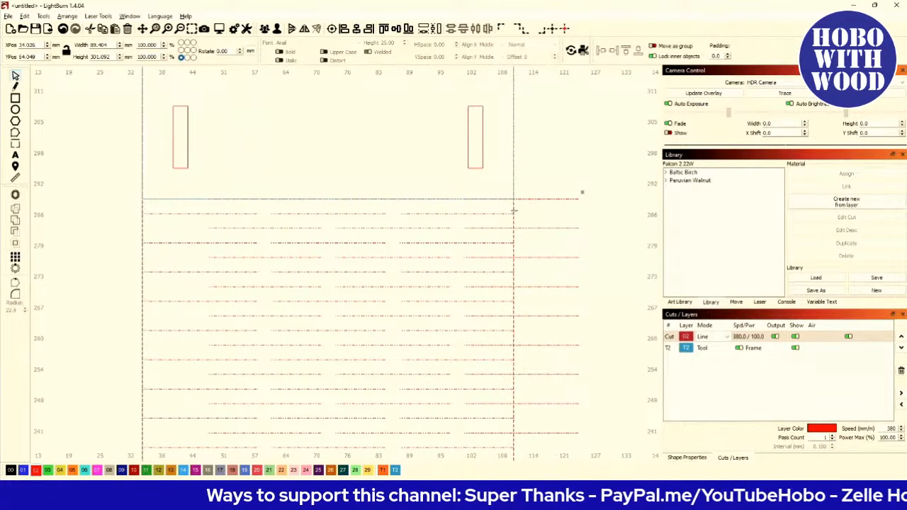
- Try trimming the selected line pattern with Cut Shapes, then undo the cut
scroll(411, 233, "down", 2)
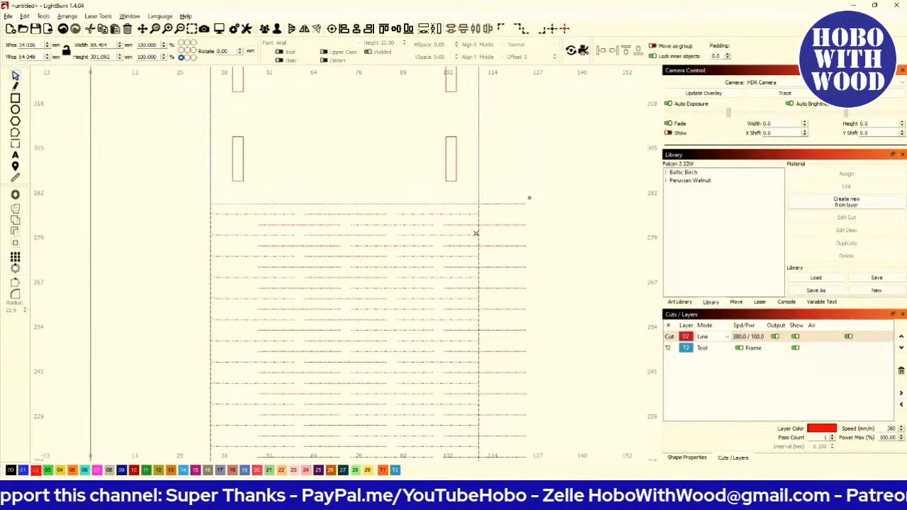
scroll(443, 219, "down", 4)
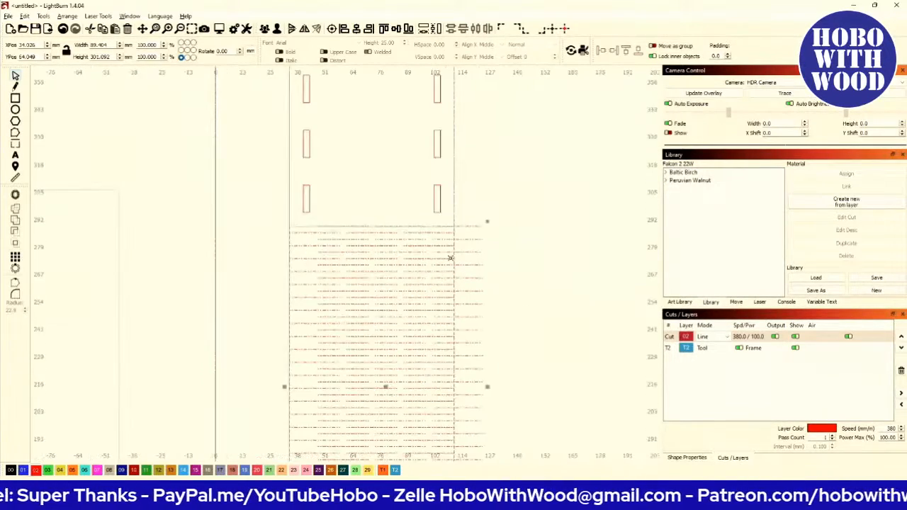
left_click_drag(437, 315, 445, 204)
left_click(467, 281)
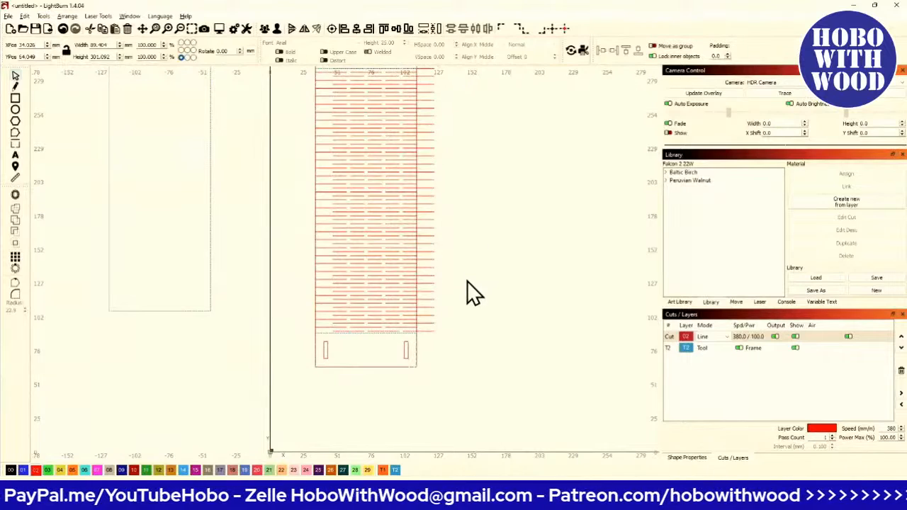
scroll(362, 312, "up", 1)
scroll(407, 290, "up", 2)
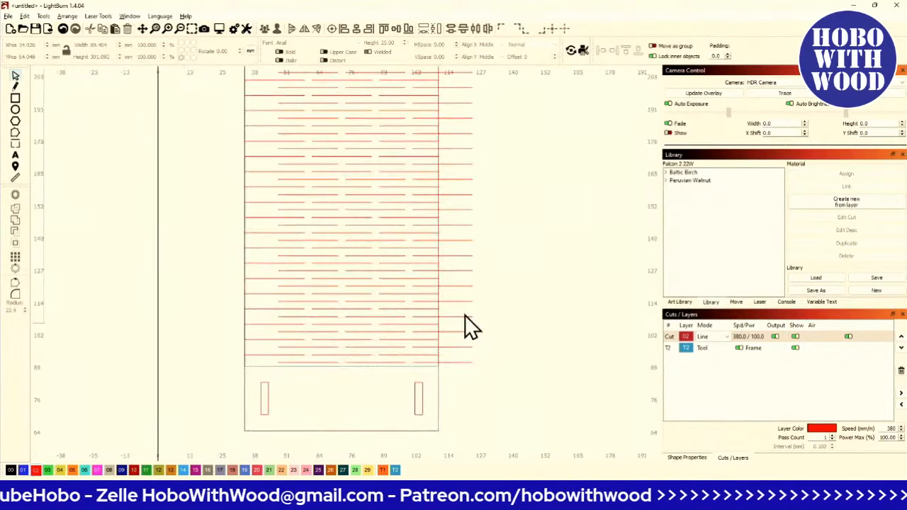
left_click(438, 290)
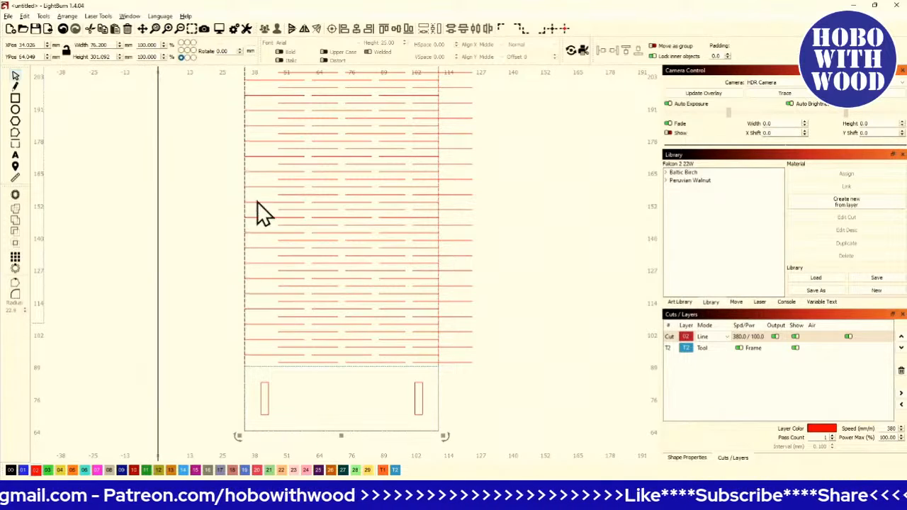
scroll(352, 331, "down", 2)
left_click_drag(358, 217, 367, 278)
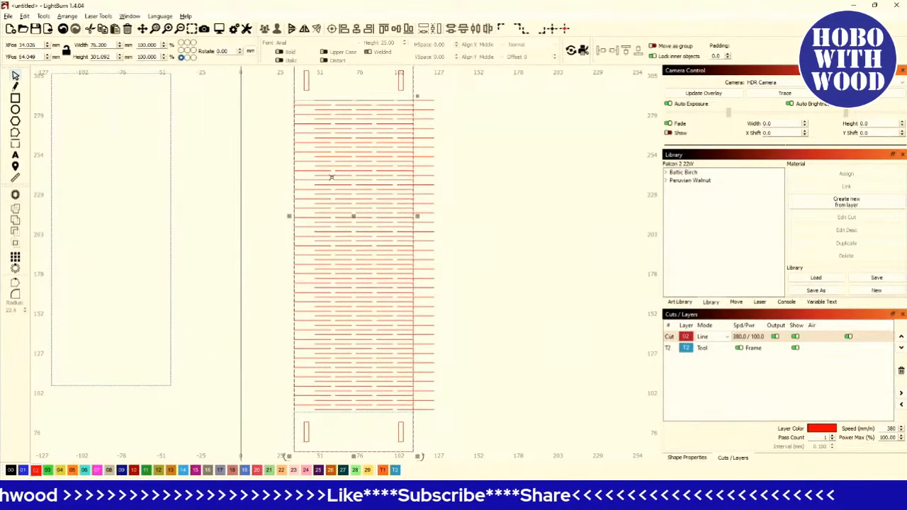
left_click_drag(289, 120, 283, 186)
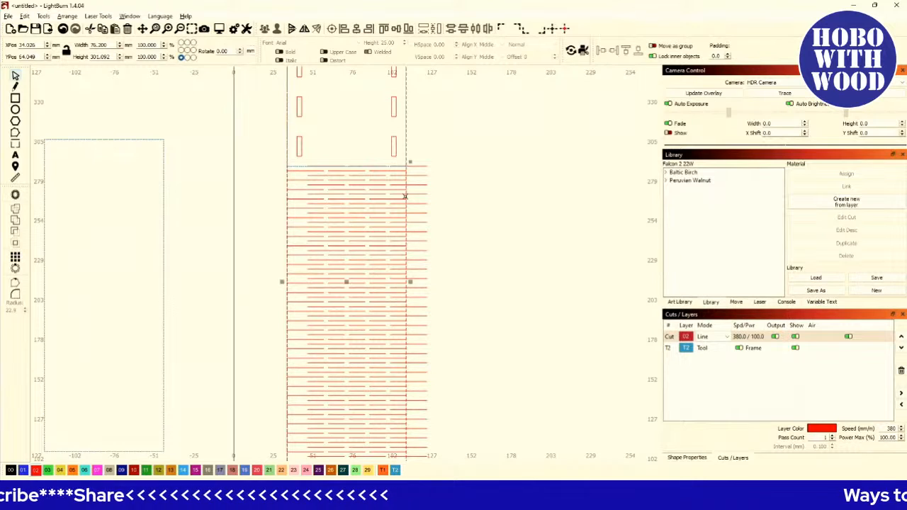
left_click(416, 187)
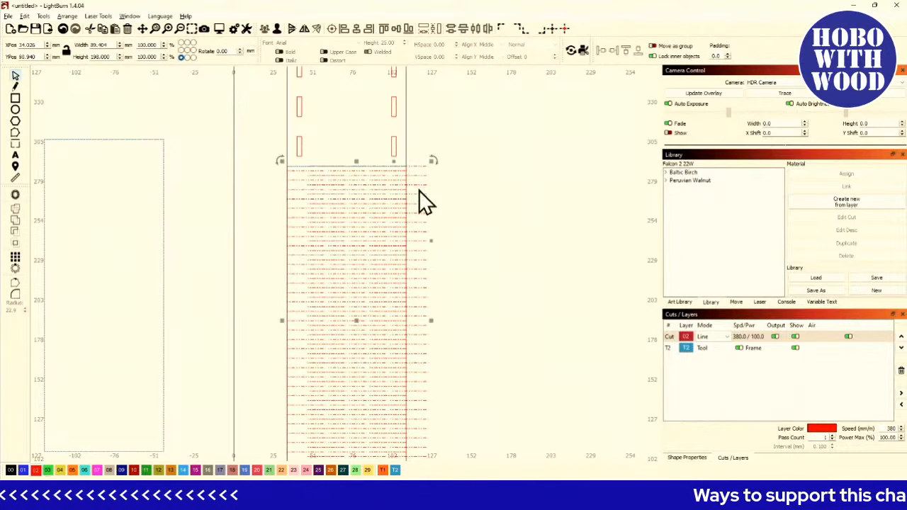
scroll(410, 192, "up", 2)
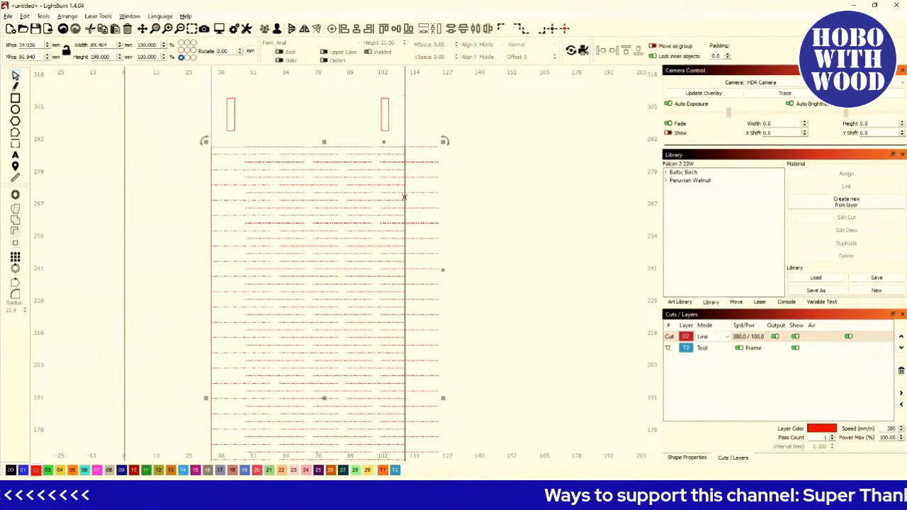
left_click(43, 15)
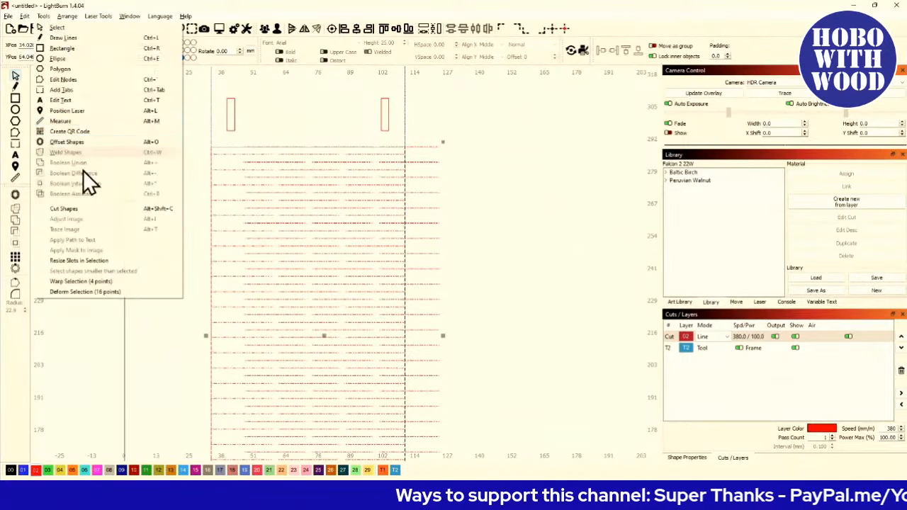
left_click(91, 208)
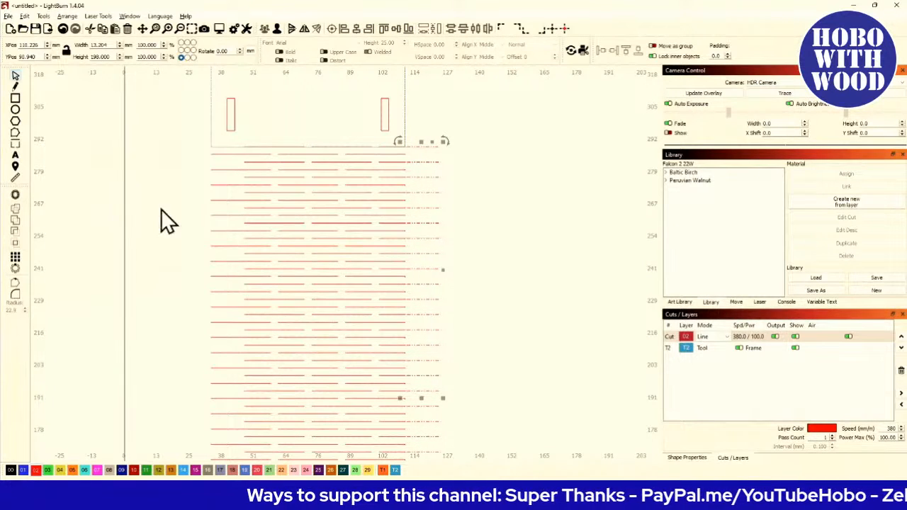
scroll(427, 344, "down", 2)
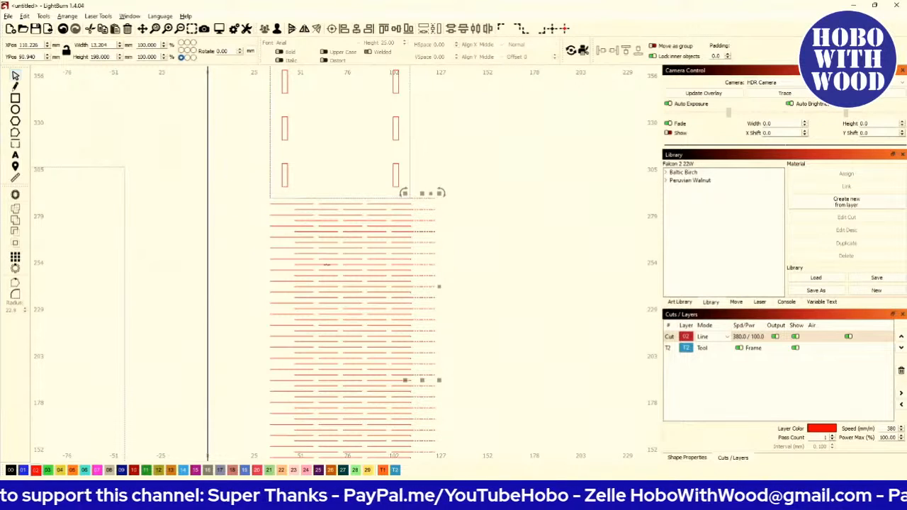
left_click(66, 31)
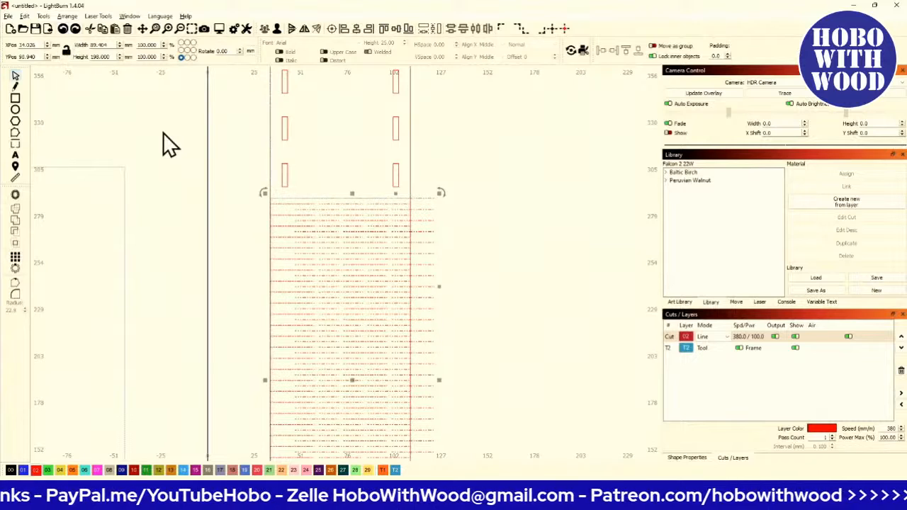
- Select the line pattern together with the rectangle and cut the pattern to the rectangle's outline with Cut Shapes
scroll(414, 216, "up", 2)
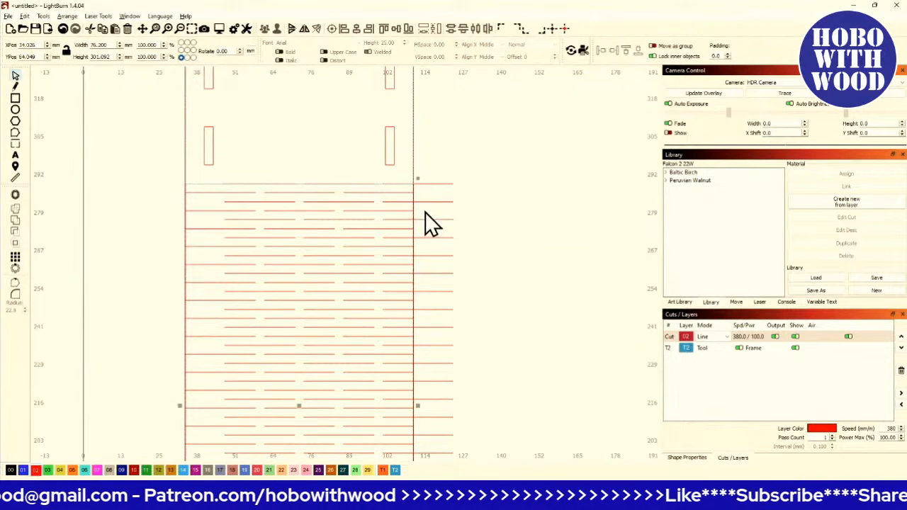
left_click(431, 202)
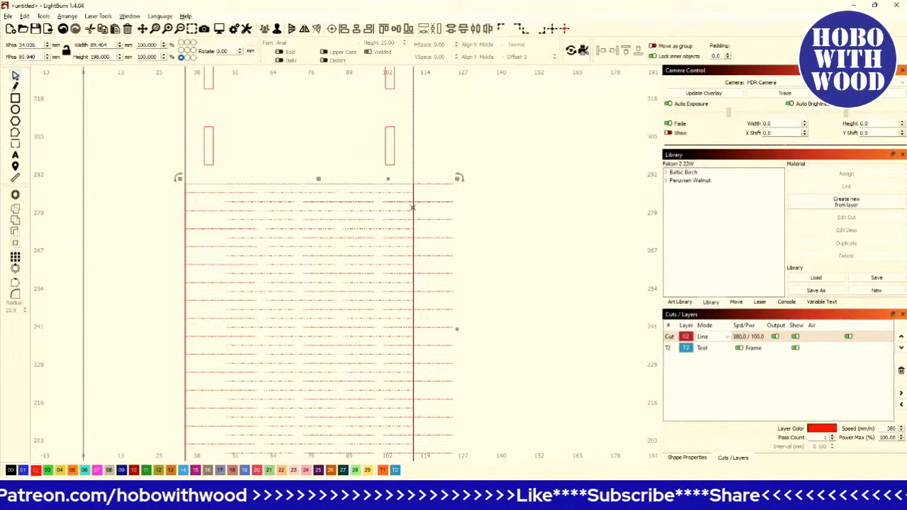
left_click(412, 207)
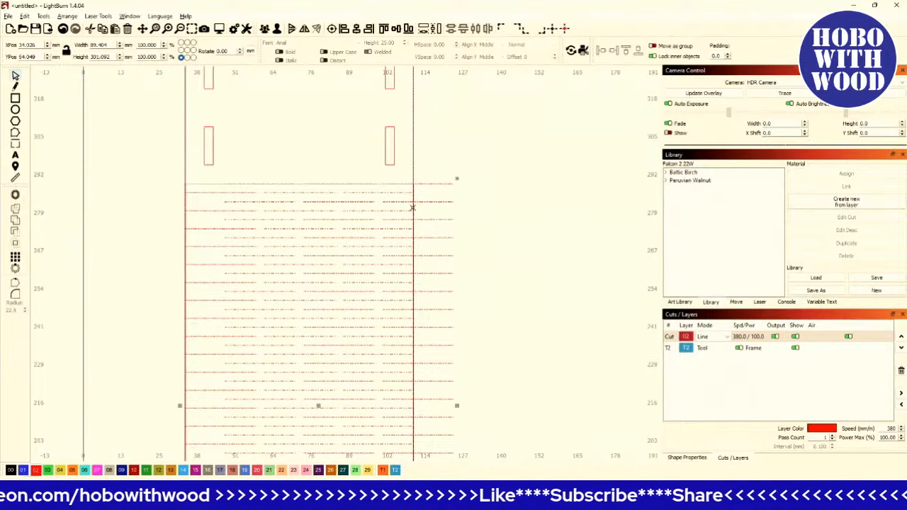
left_click(42, 17)
left_click(79, 208)
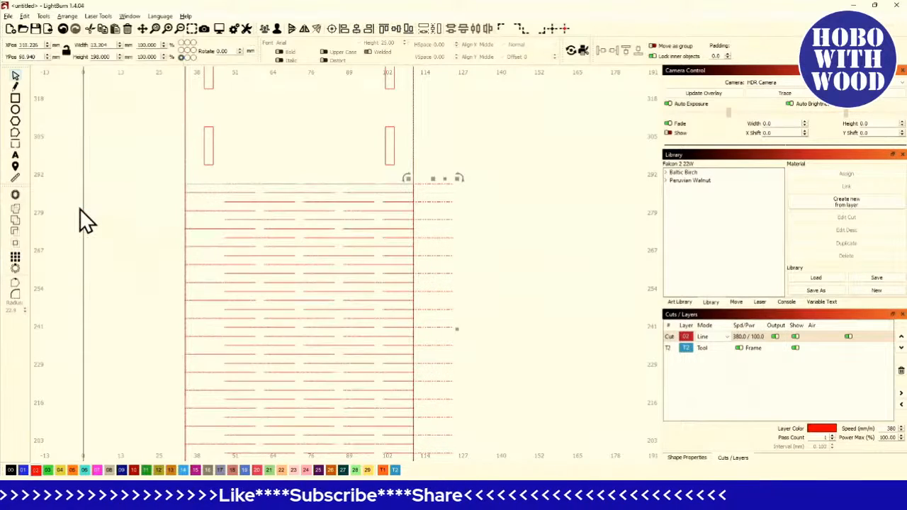
scroll(385, 255, "down", 3)
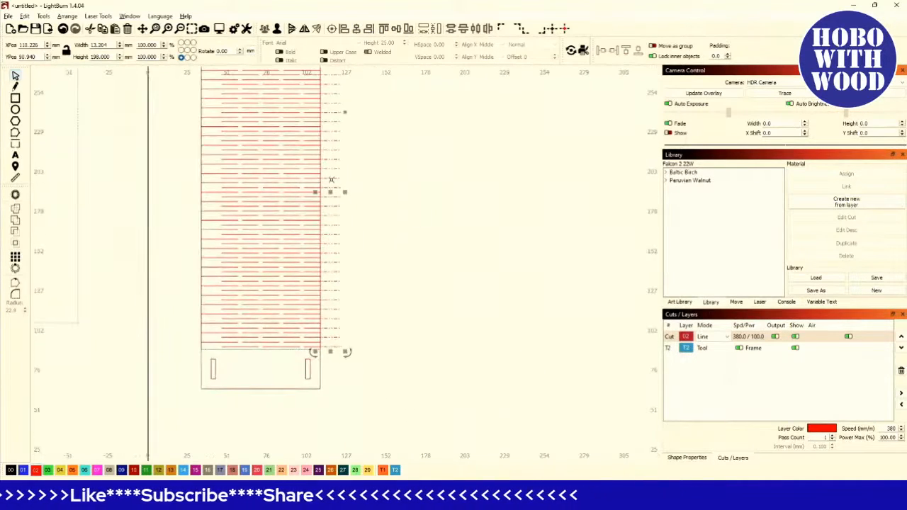
key("Escape")
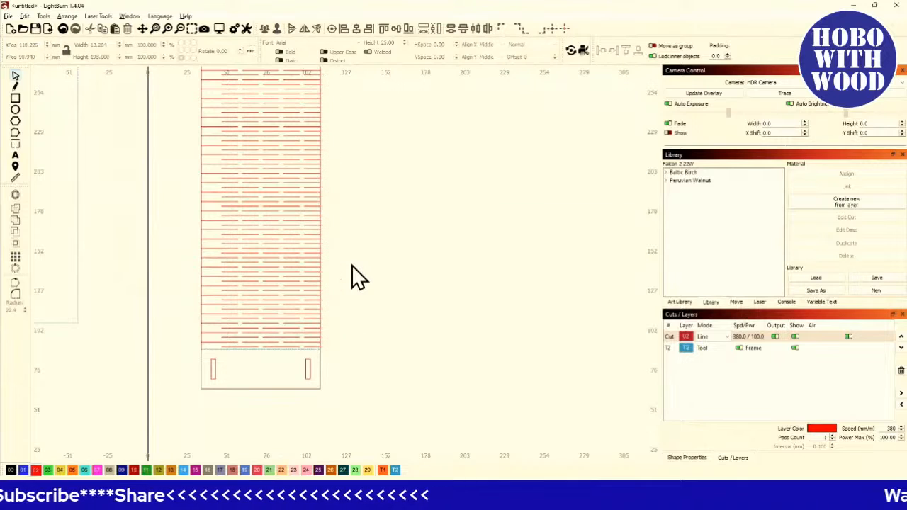
scroll(236, 217, "down", 4)
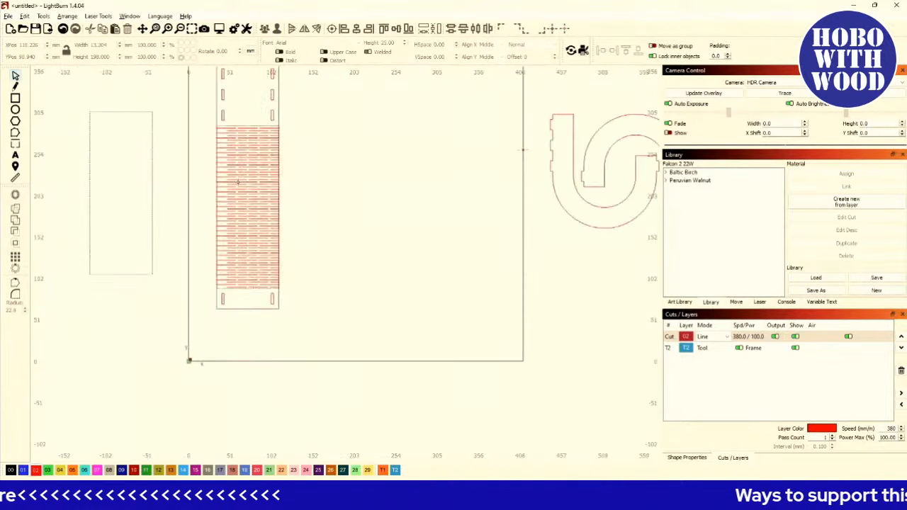
scroll(246, 174, "up", 5)
scroll(299, 158, "down", 1)
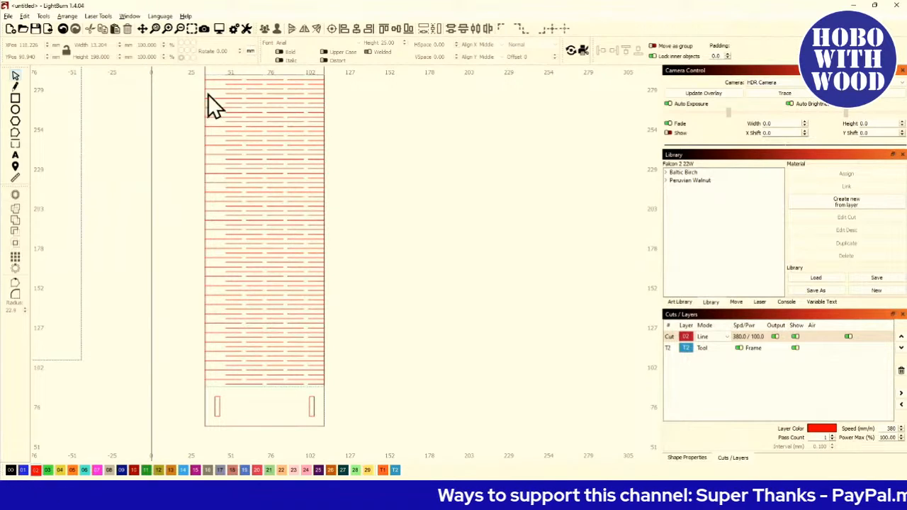
- Undo the cut and the earlier trimming edits to restore the full, untrimmed line pattern
left_click(64, 28)
left_click(63, 29)
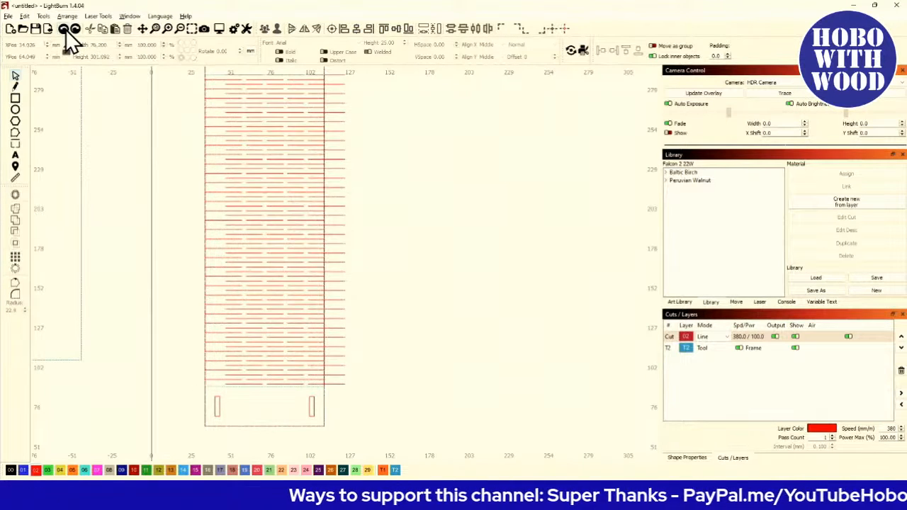
left_click(64, 28)
left_click(64, 29)
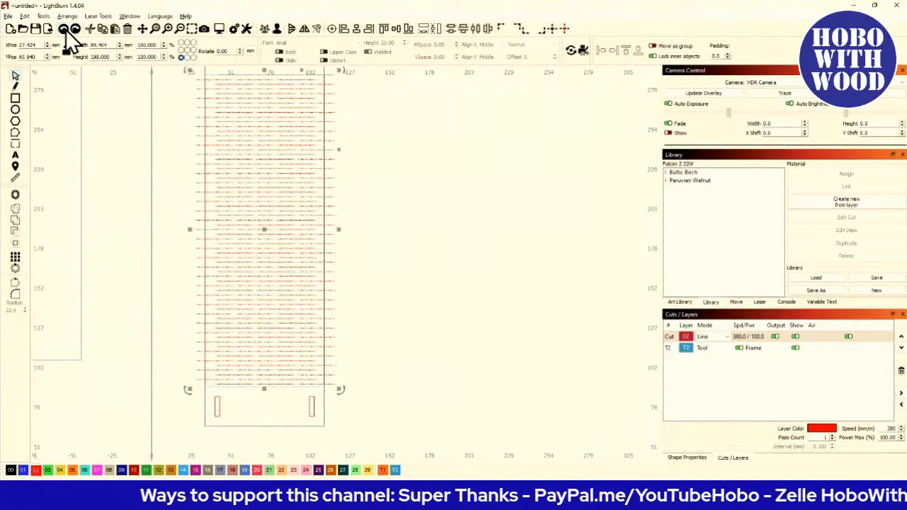
left_click(64, 28)
left_click(66, 29)
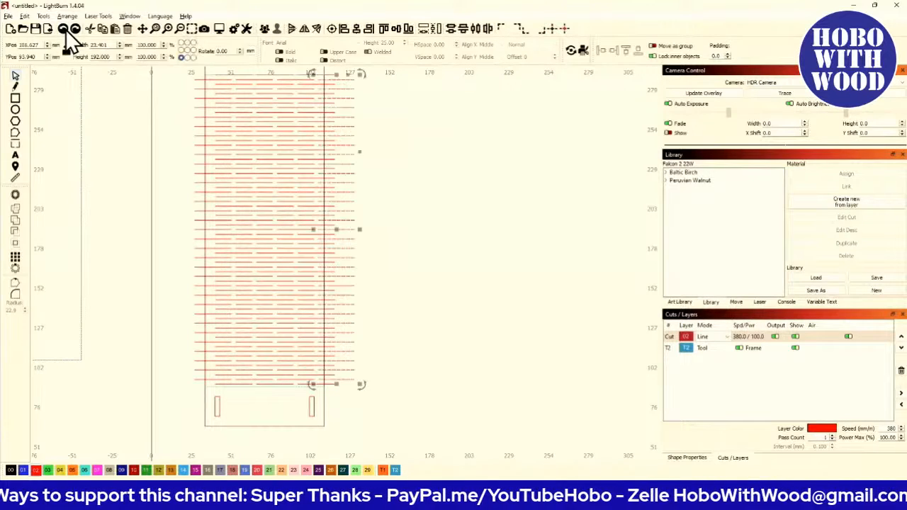
left_click(65, 30)
left_click(65, 30)
scroll(90, 107, "down", 3)
scroll(179, 170, "up", 5)
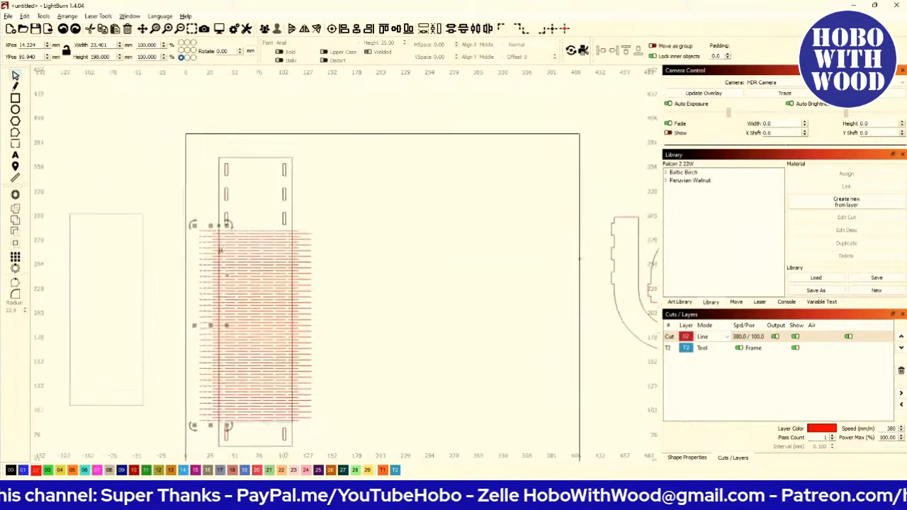
- Select the whole line pattern and nudge it right until its line ends meet the rectangle's left edge
left_click(149, 153)
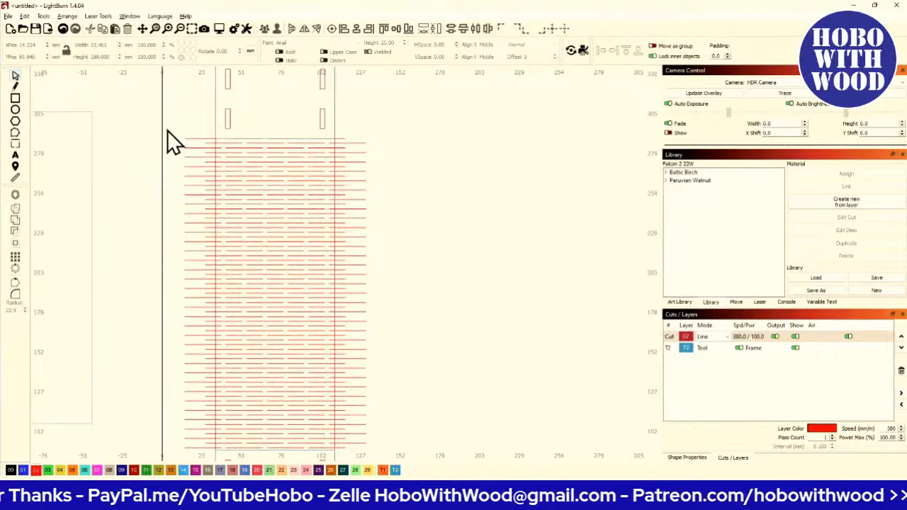
scroll(159, 107, "down", 2)
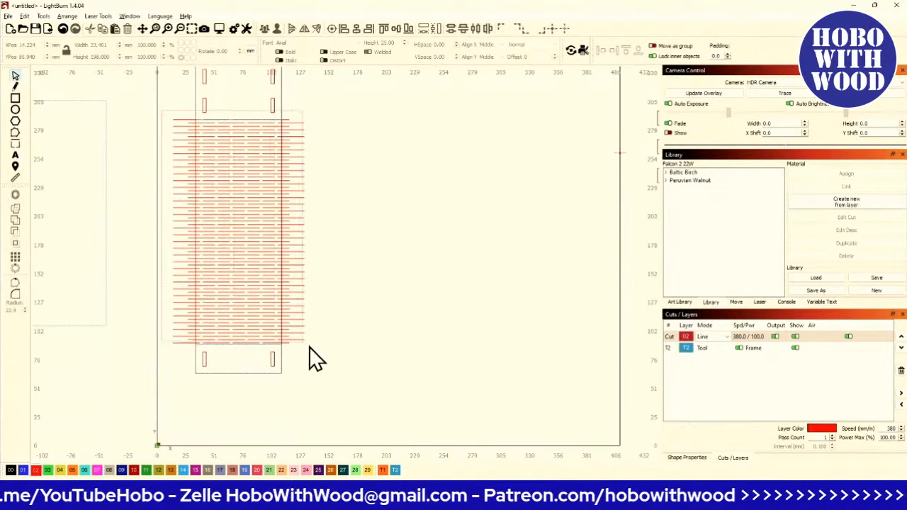
left_click_drag(309, 346, 325, 352)
scroll(152, 151, "up", 3)
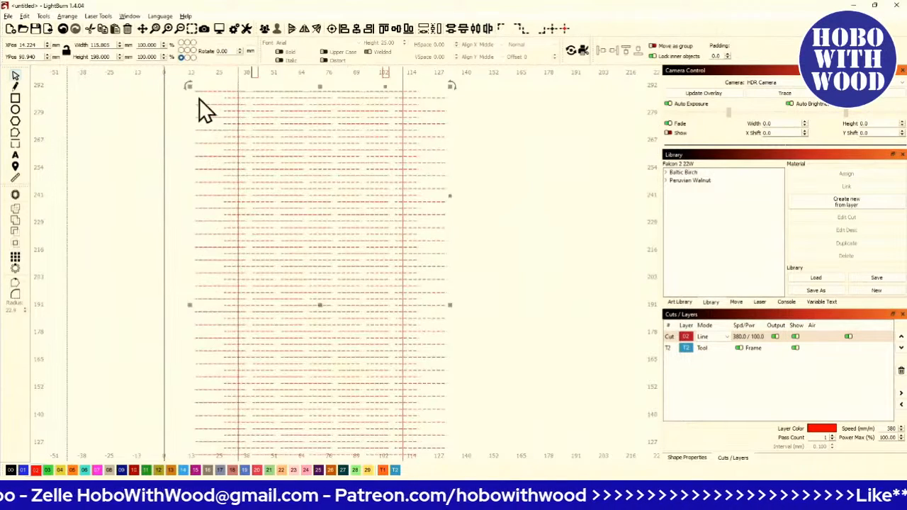
scroll(227, 101, "up", 4)
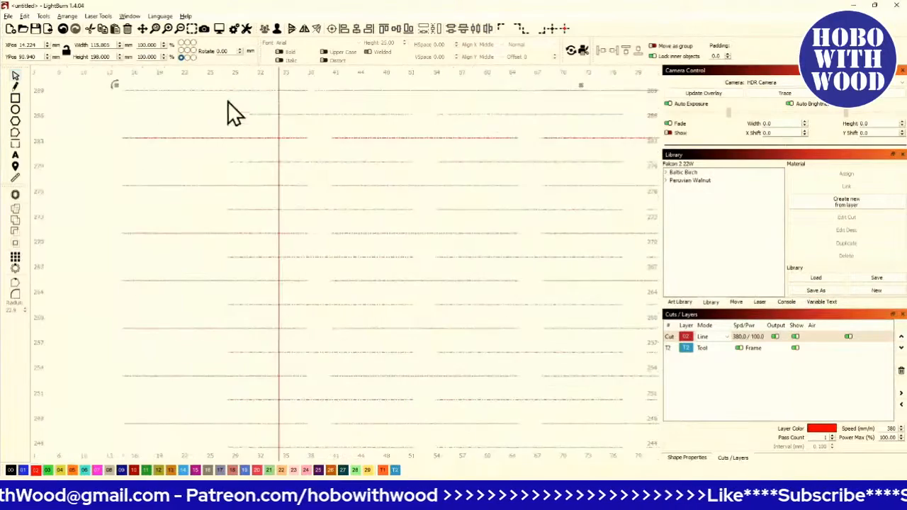
scroll(258, 132, "down", 3)
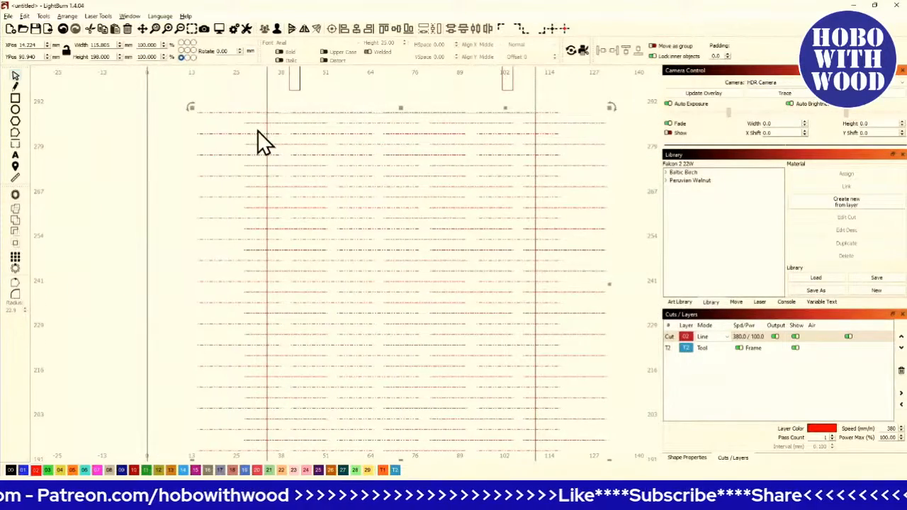
scroll(257, 137, "up", 3)
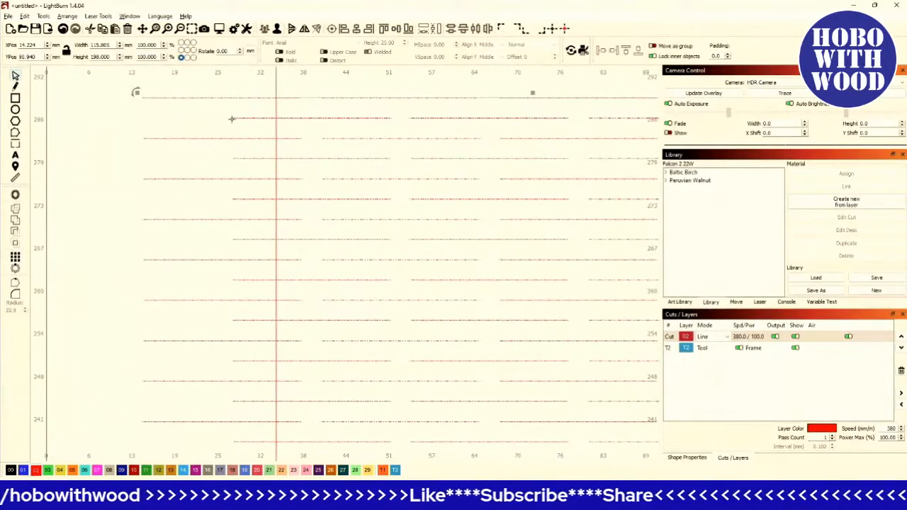
key("Right")
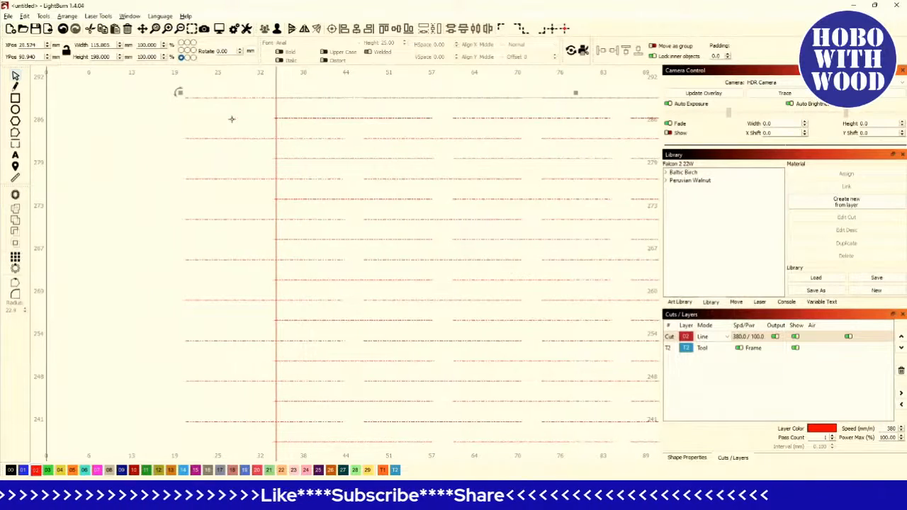
scroll(336, 186, "up", 2)
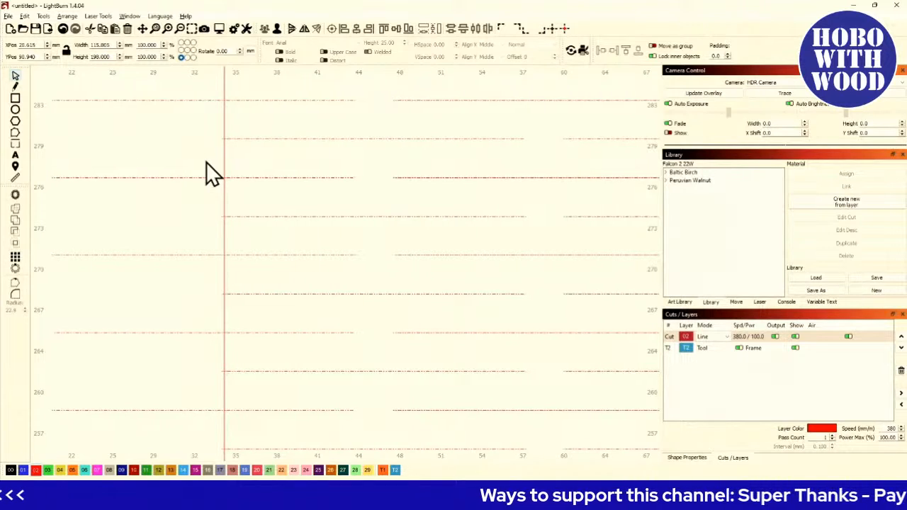
scroll(206, 164, "up", 8)
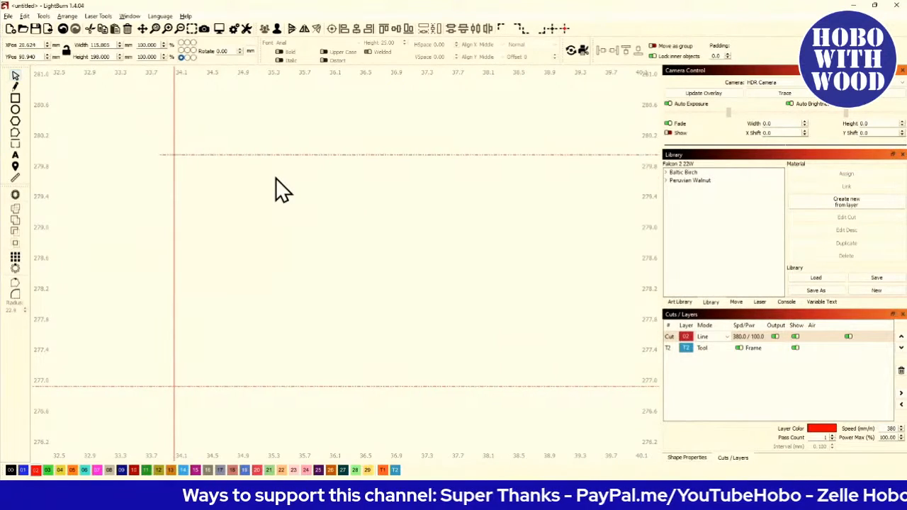
left_click(225, 27)
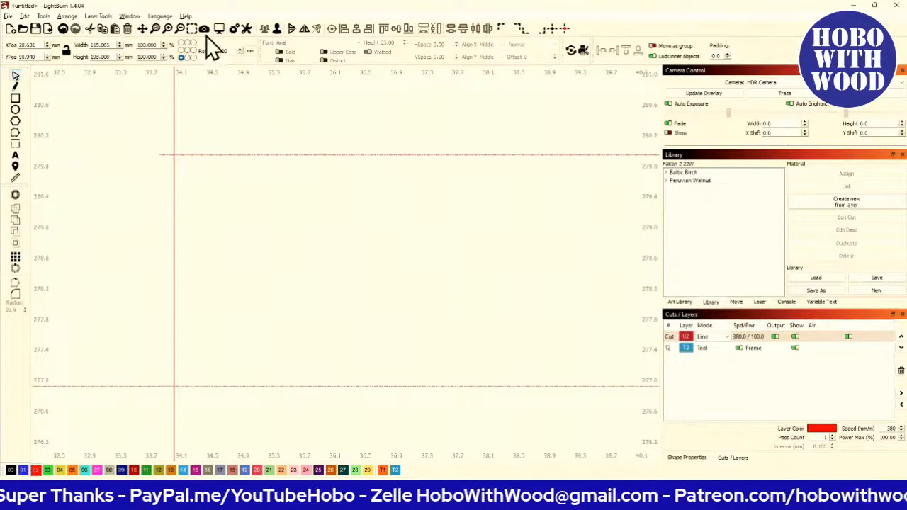
- Edit the Ctrl-Arrow shape move increment in the display settings and save the settings
left_click(244, 28)
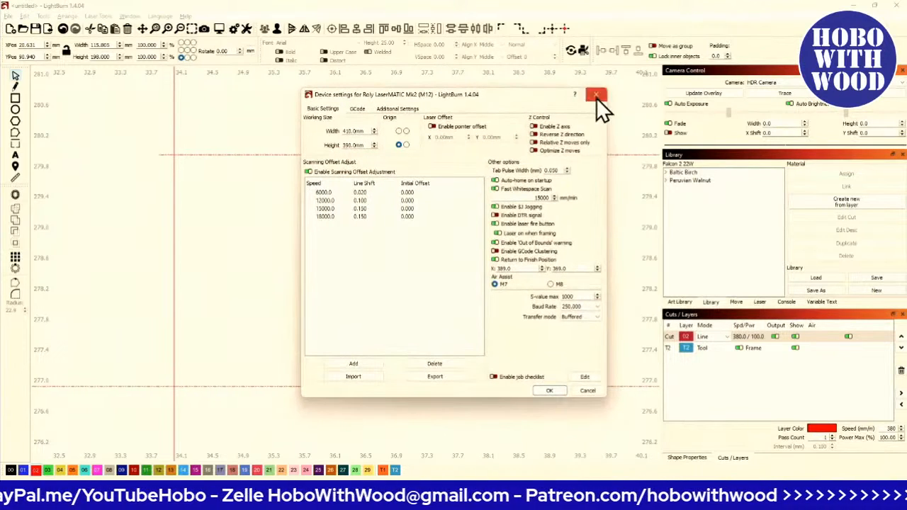
left_click(595, 97)
left_click(231, 30)
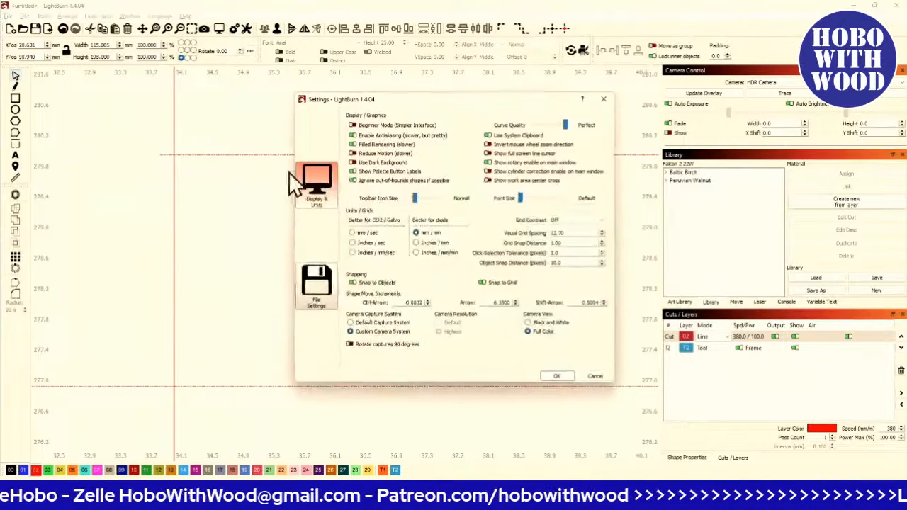
left_click_drag(400, 303, 523, 306)
type(".")
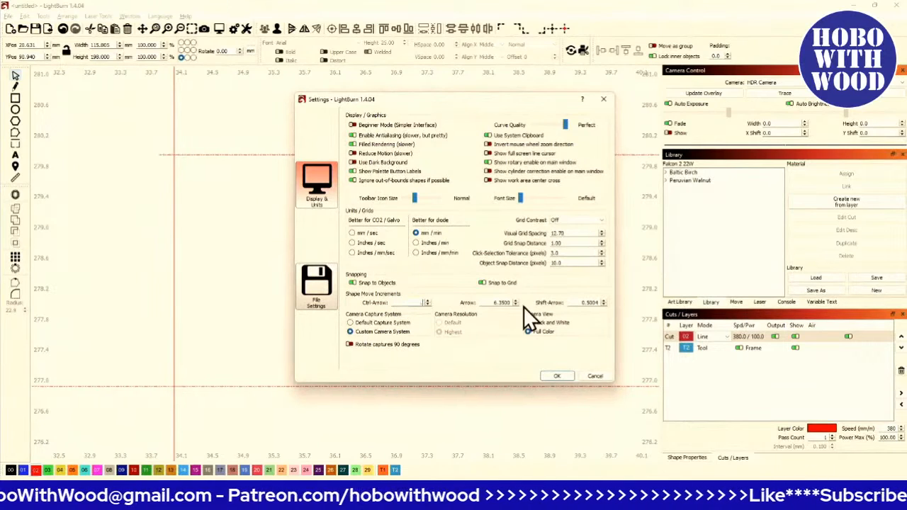
left_click(556, 375)
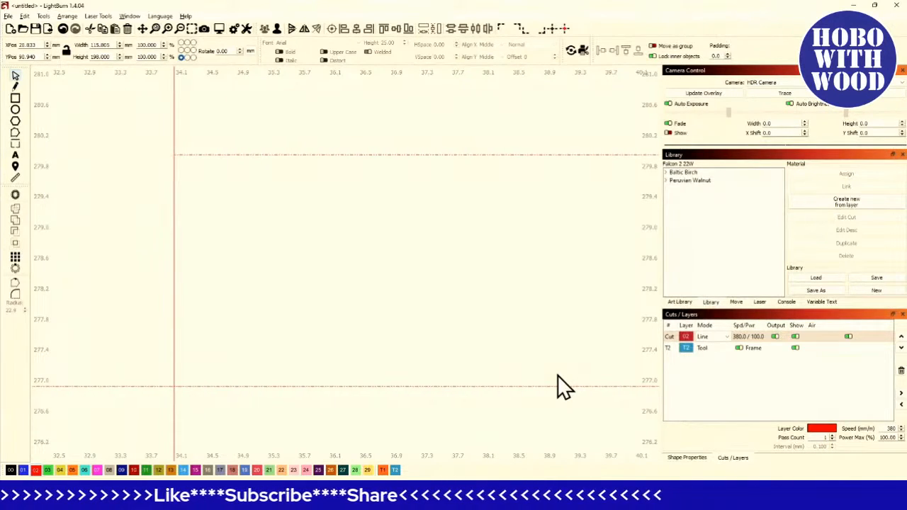
- Select all shapes and trim the line pattern to the rectangle's outline with Cut Shapes
scroll(558, 375, "down", 10)
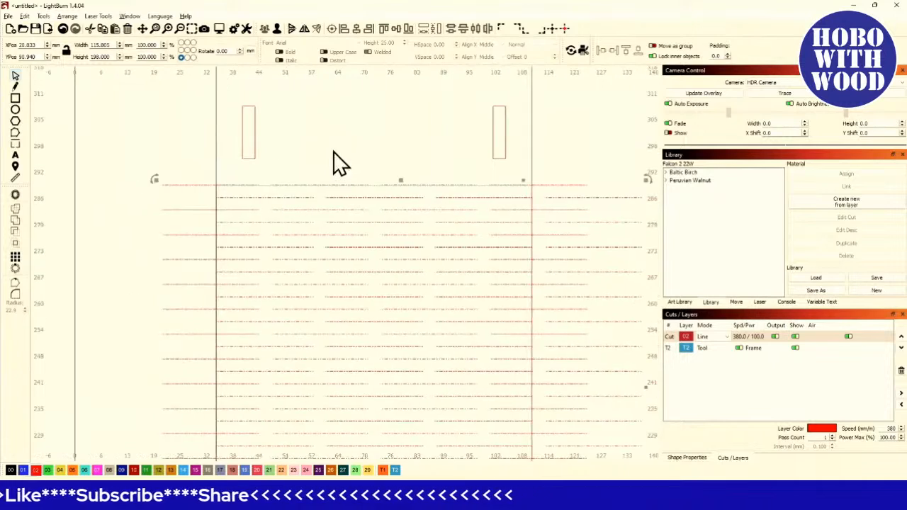
scroll(392, 159, "down", 3)
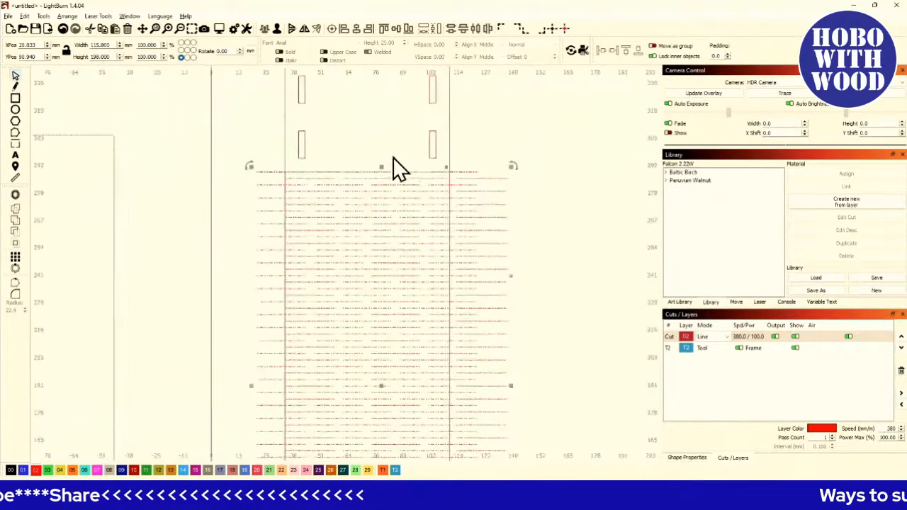
scroll(453, 181, "up", 1)
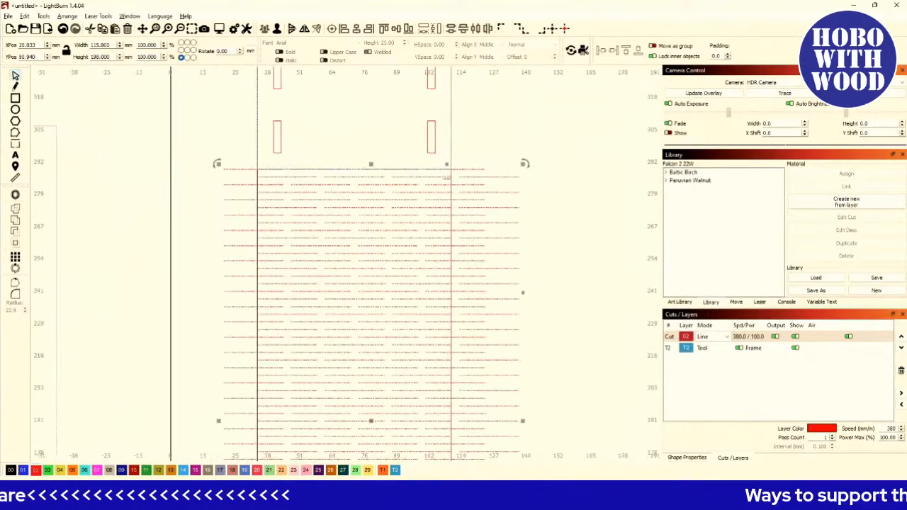
left_click(457, 184)
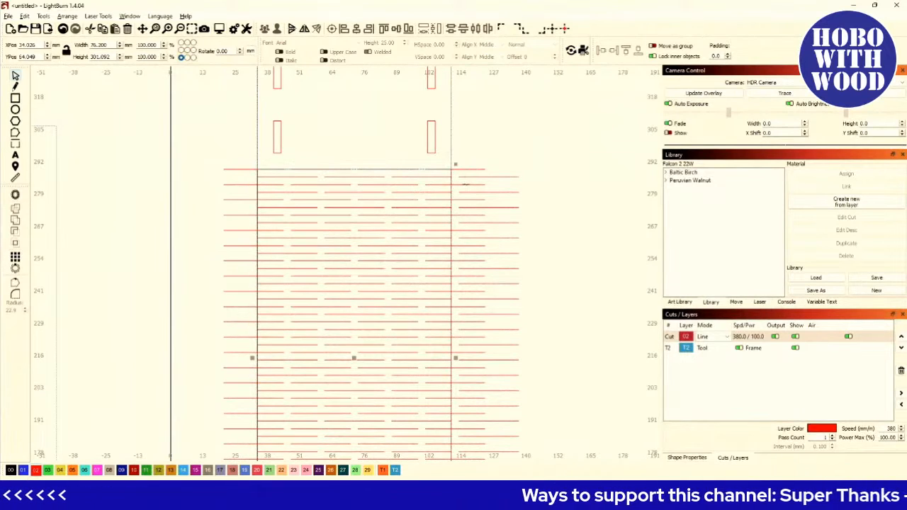
key("ctrl+a")
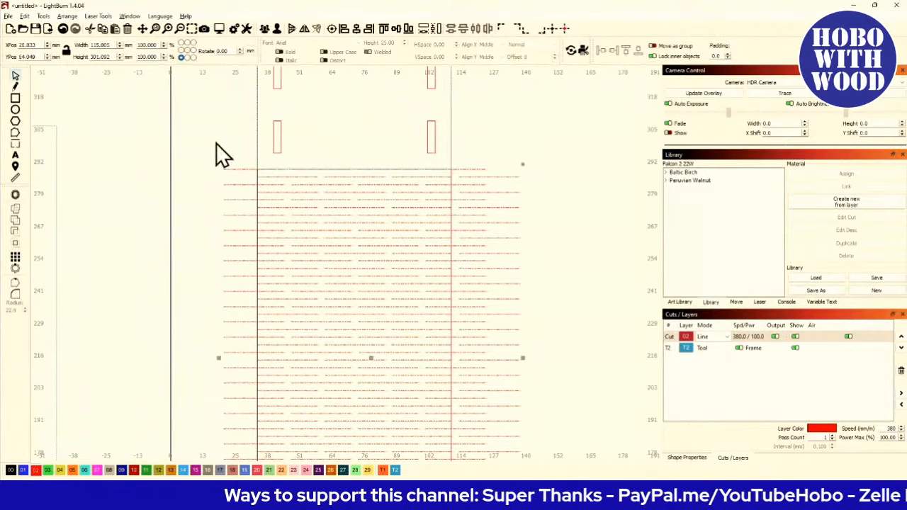
left_click(43, 16)
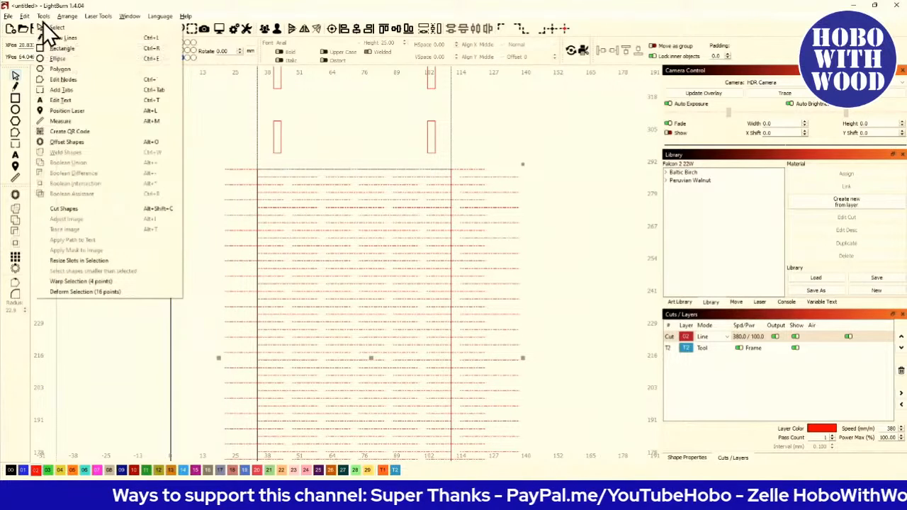
left_click(78, 214)
key("Escape")
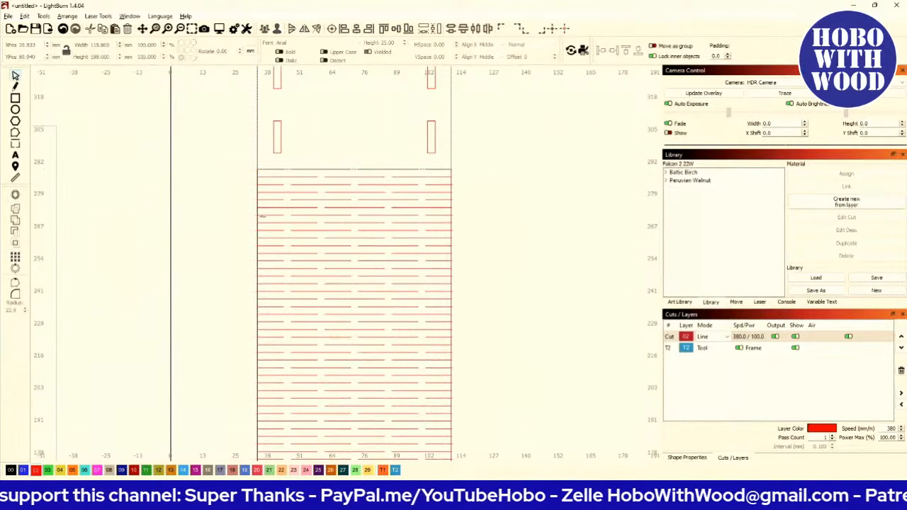
scroll(263, 243, "down", 4)
scroll(339, 328, "up", 6)
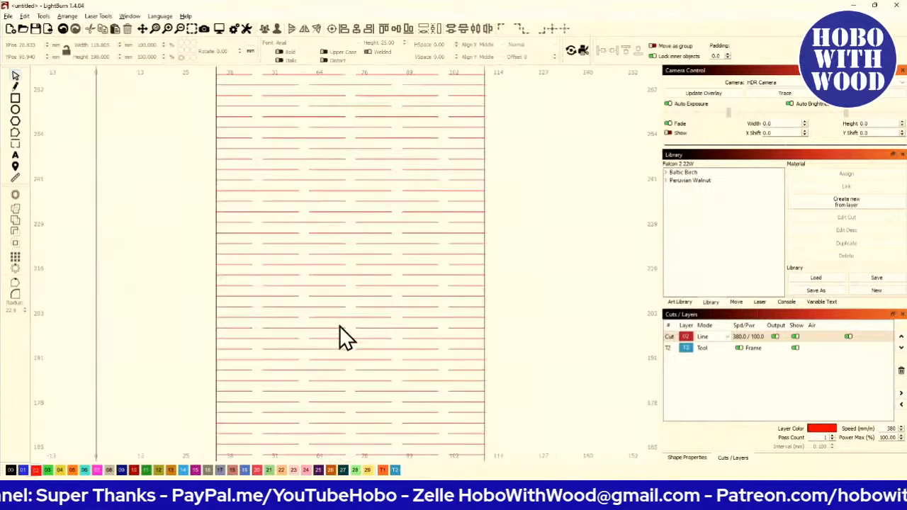